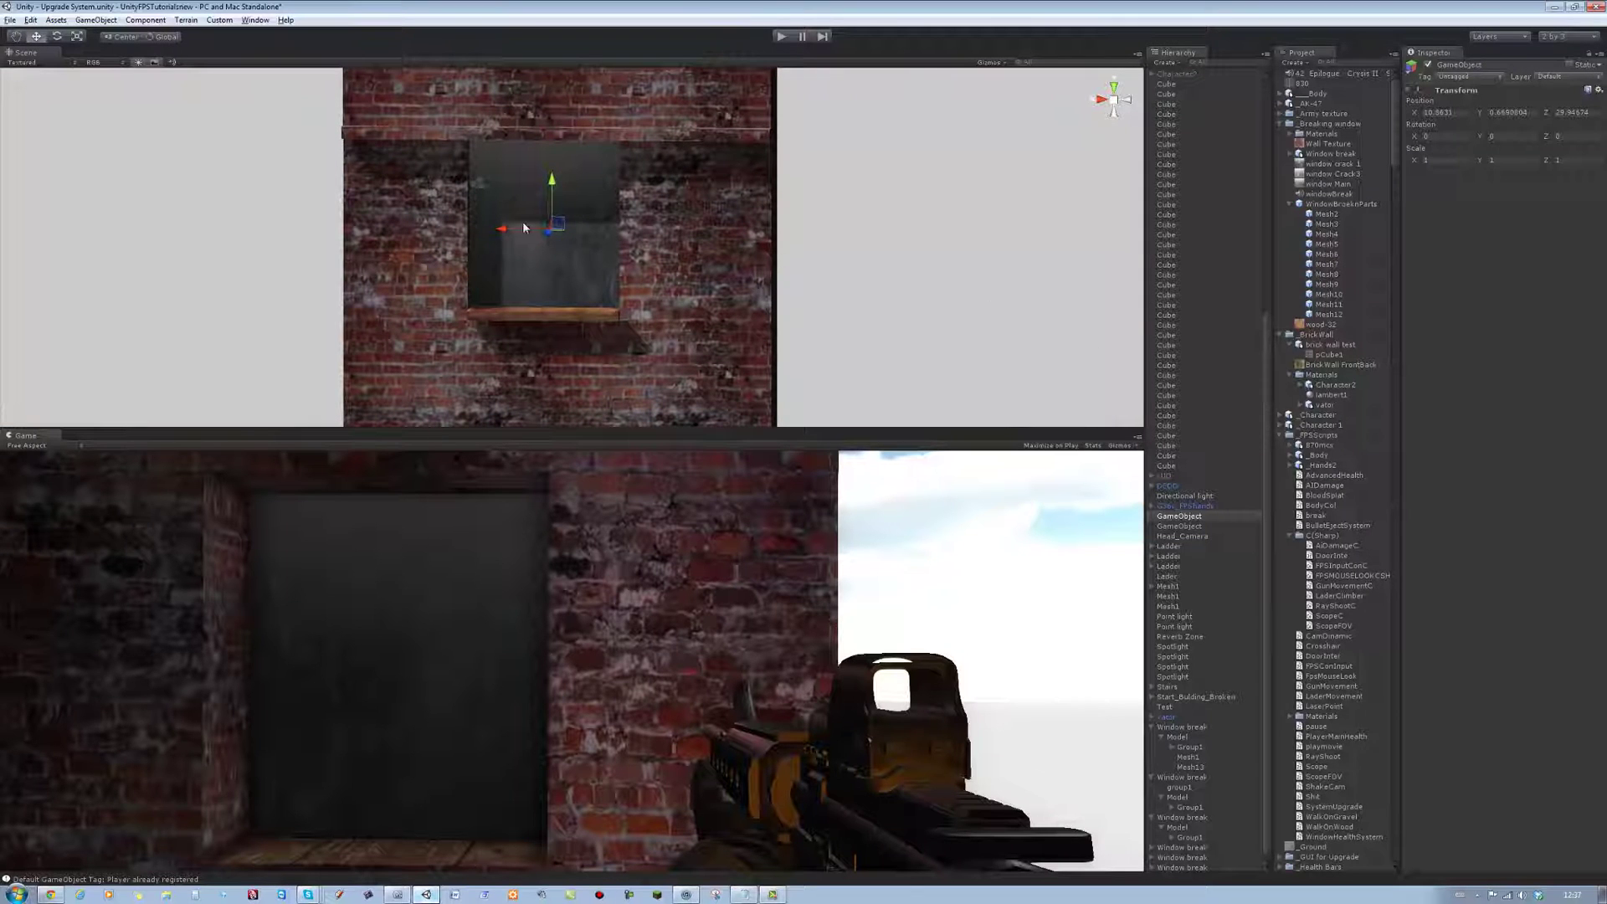
Step: Rename the empty GameObject in the Hierarchy to 'WindowHolder'
click(1180, 516)
click(1180, 517)
text(WindowHolder)
key(Return)
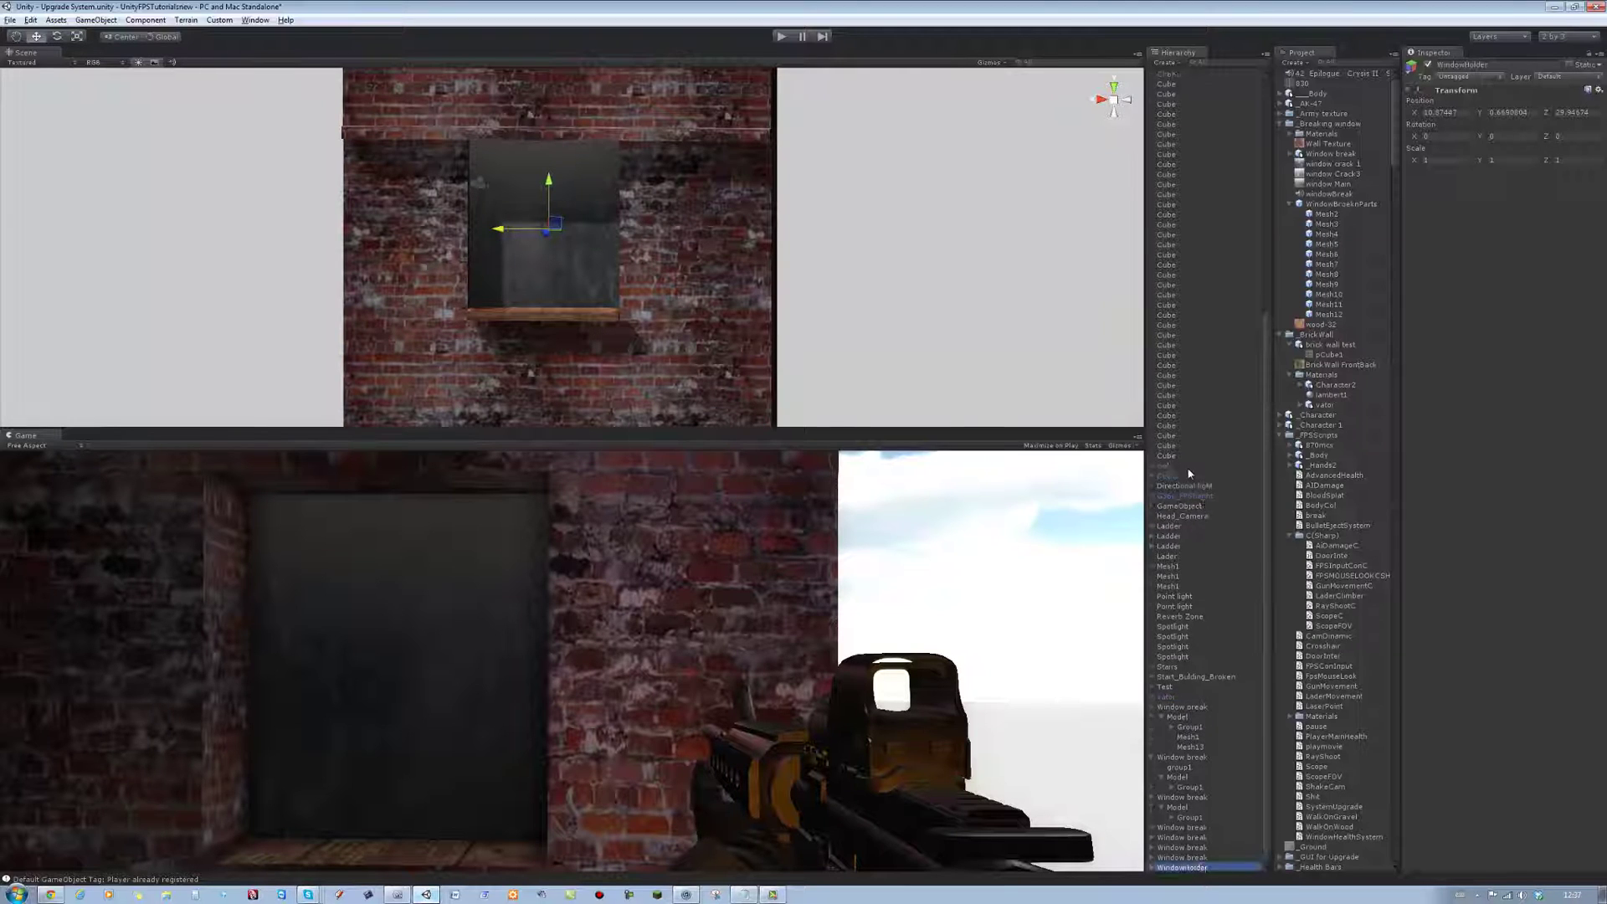
scroll(1220, 381, down, 2)
Step: Drag WindowHolder through the Window break tree toward its Model group
drag(1202, 871, 1191, 709)
drag(1192, 710, 1191, 728)
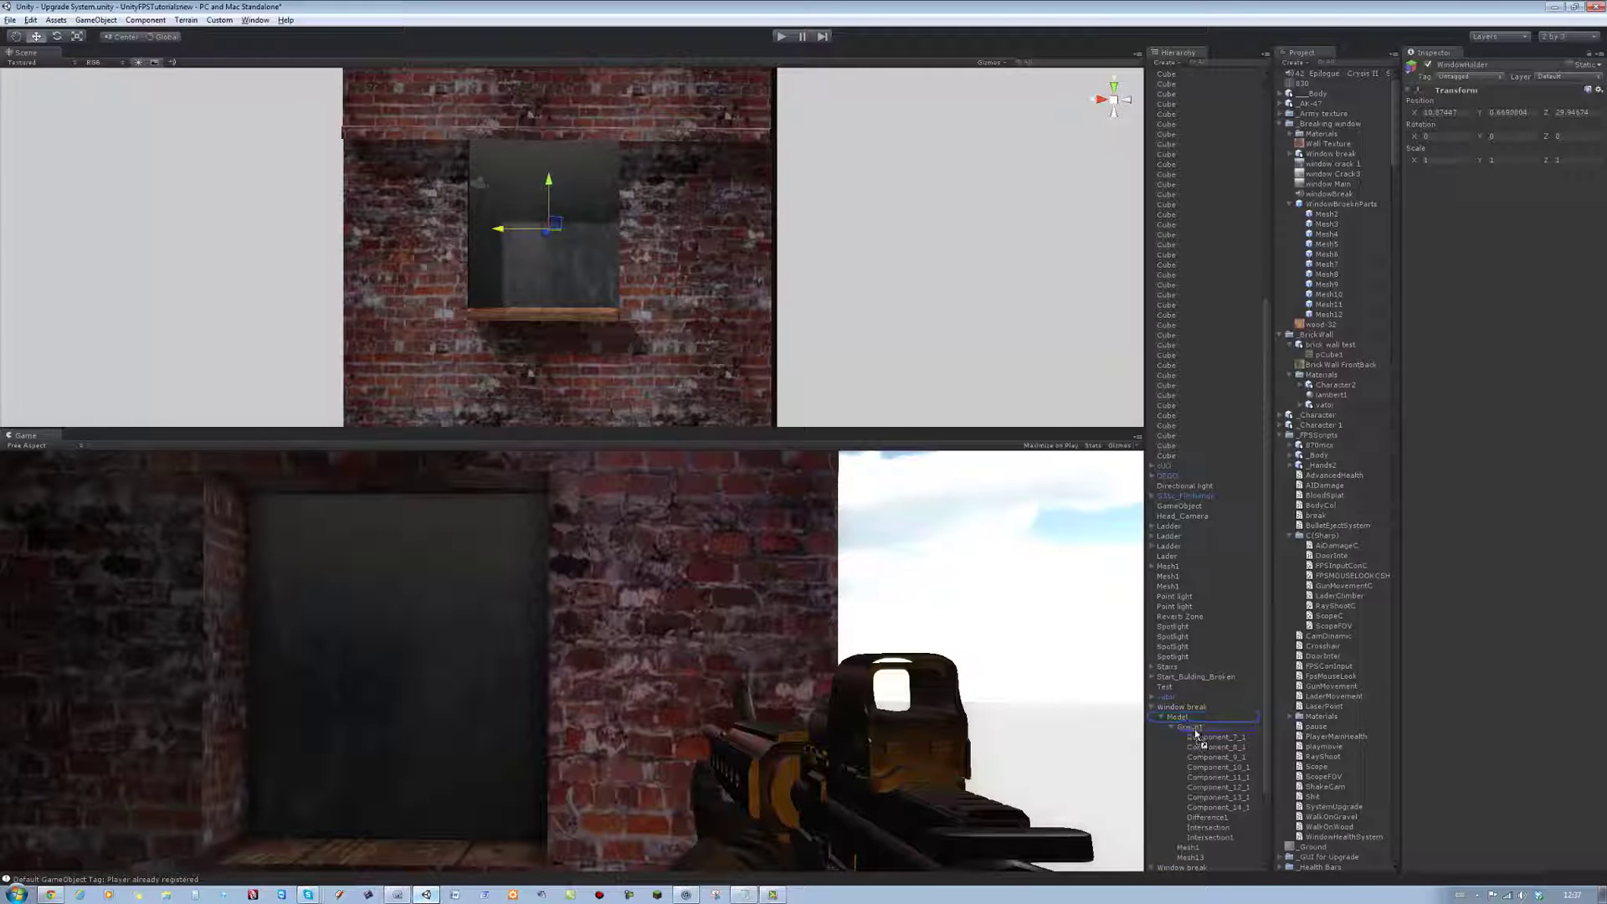
drag(1191, 728, 1201, 745)
drag(1198, 741, 1183, 725)
Step: Drop WindowHolder under Window break and inspect Group1's fractured components
click(1161, 722)
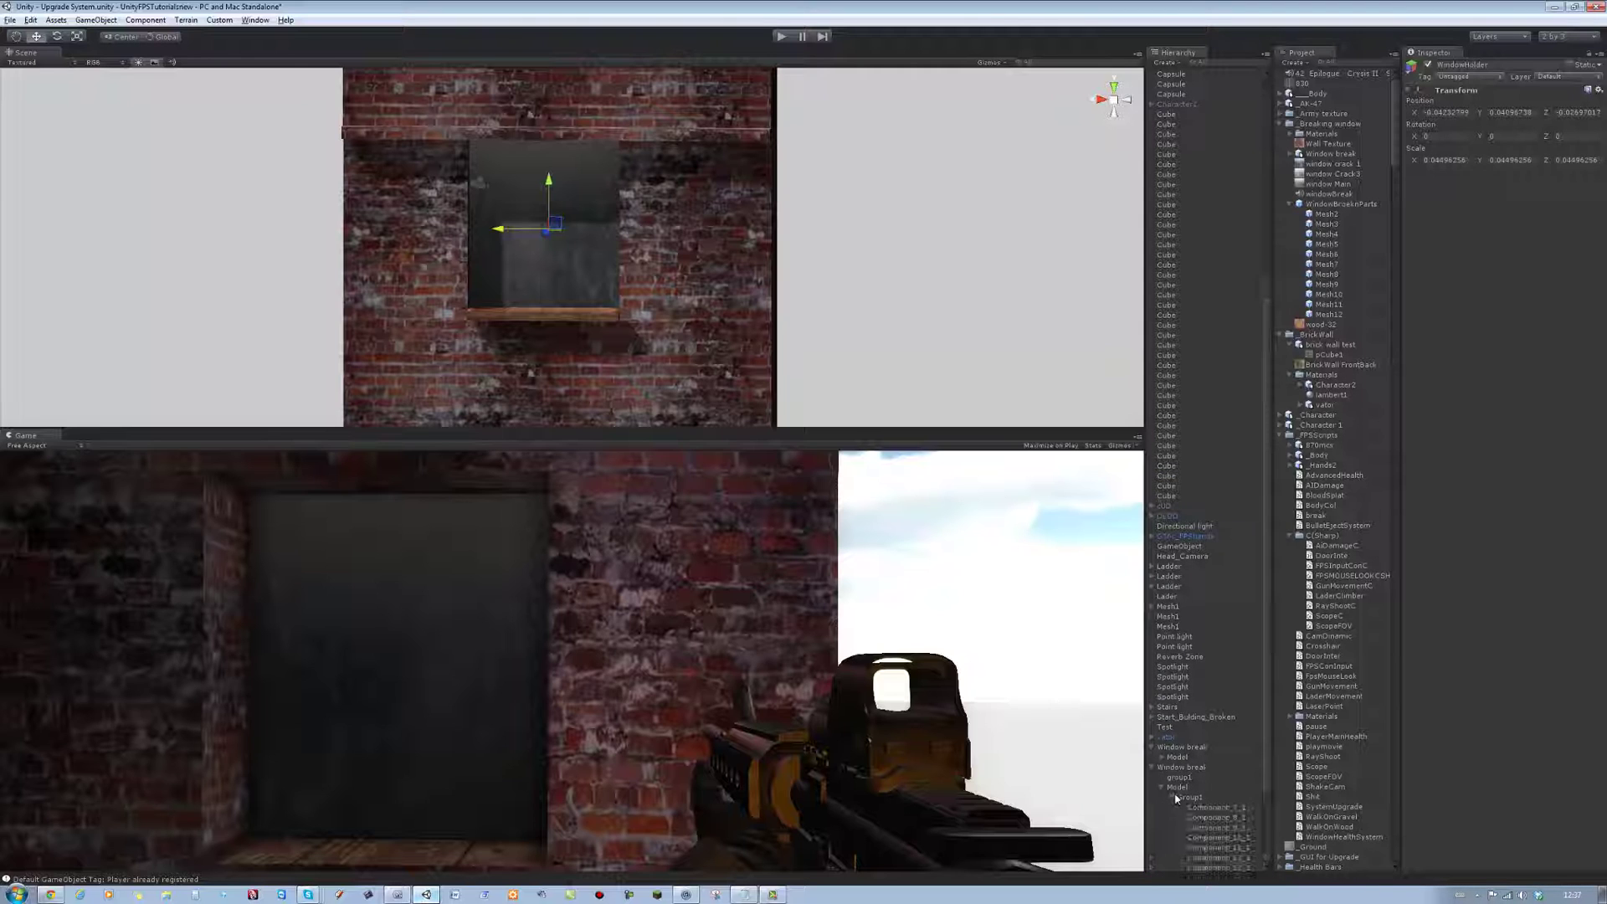
click(1171, 798)
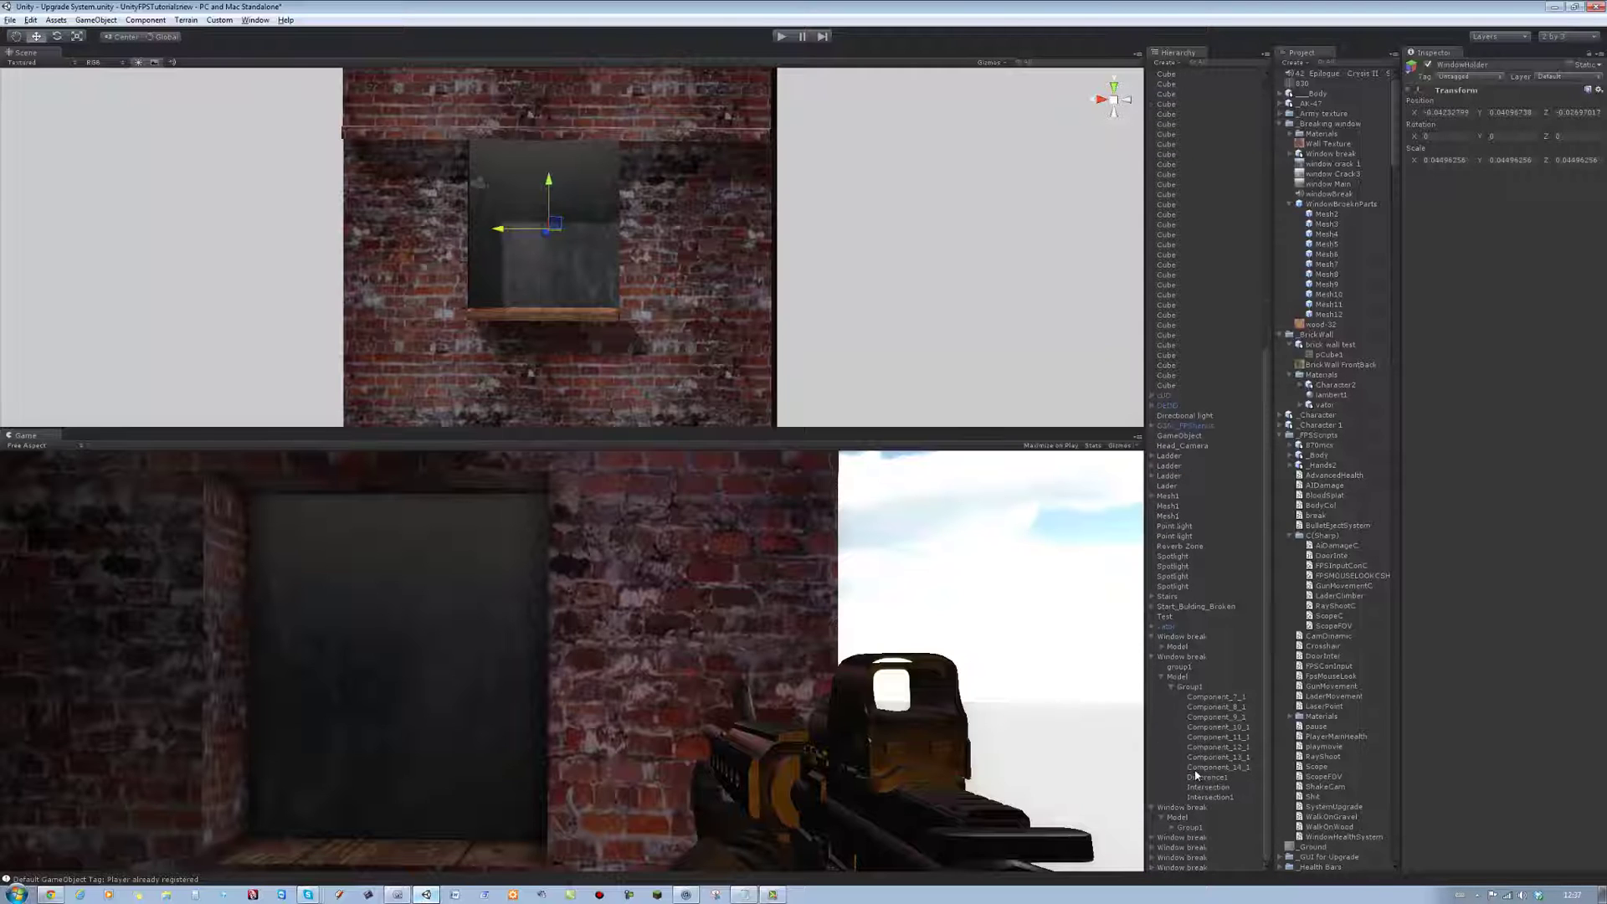
click(1178, 692)
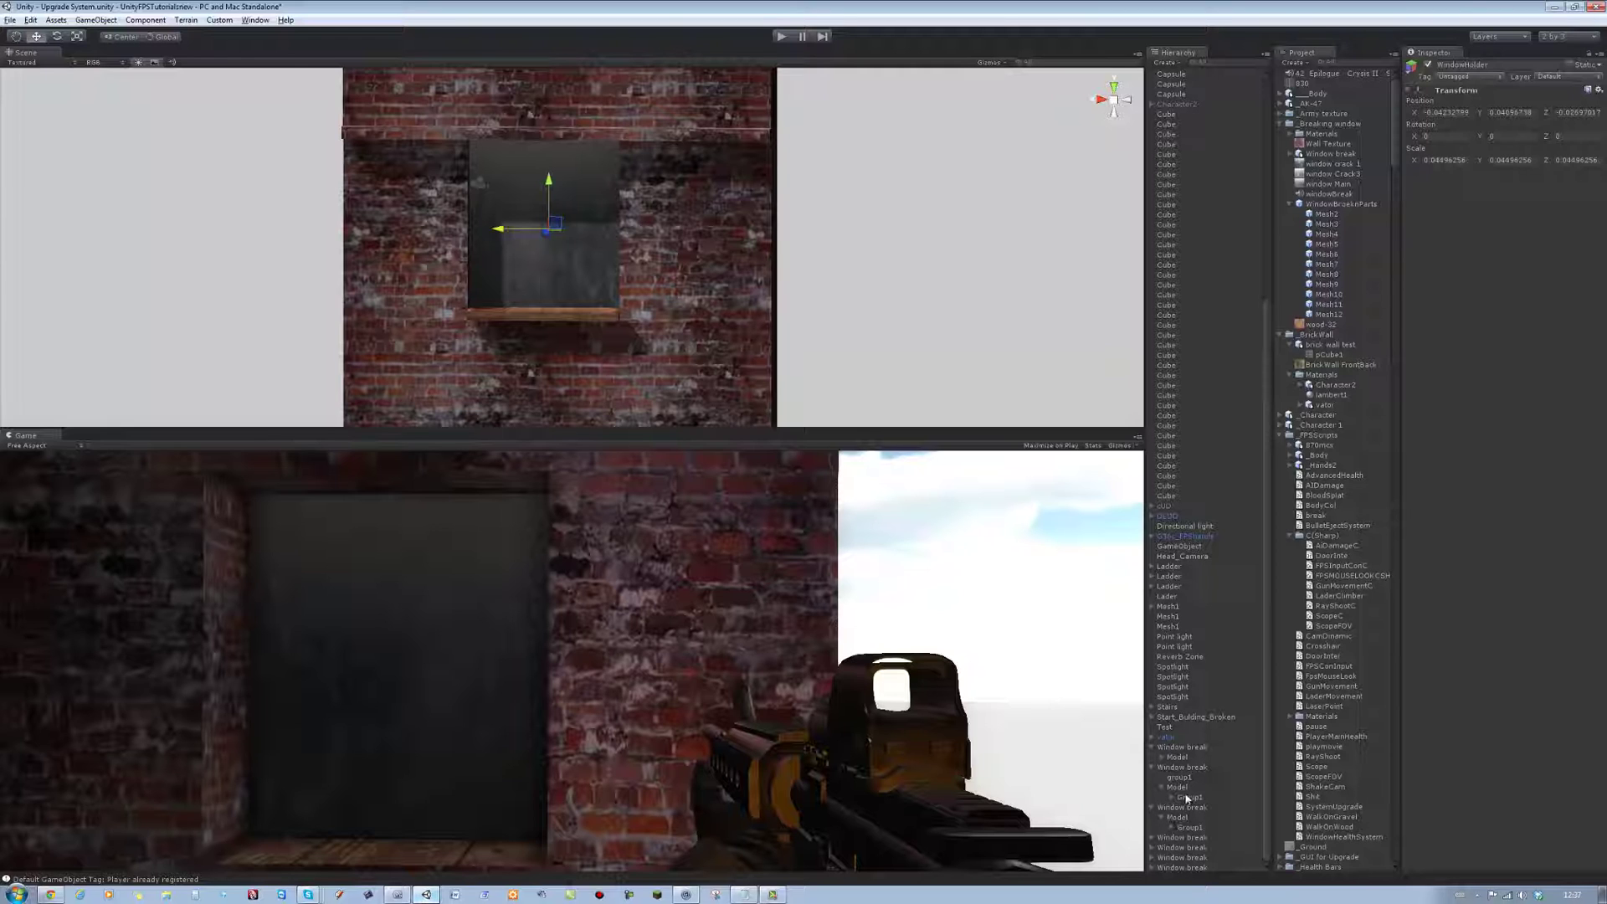
click(1180, 815)
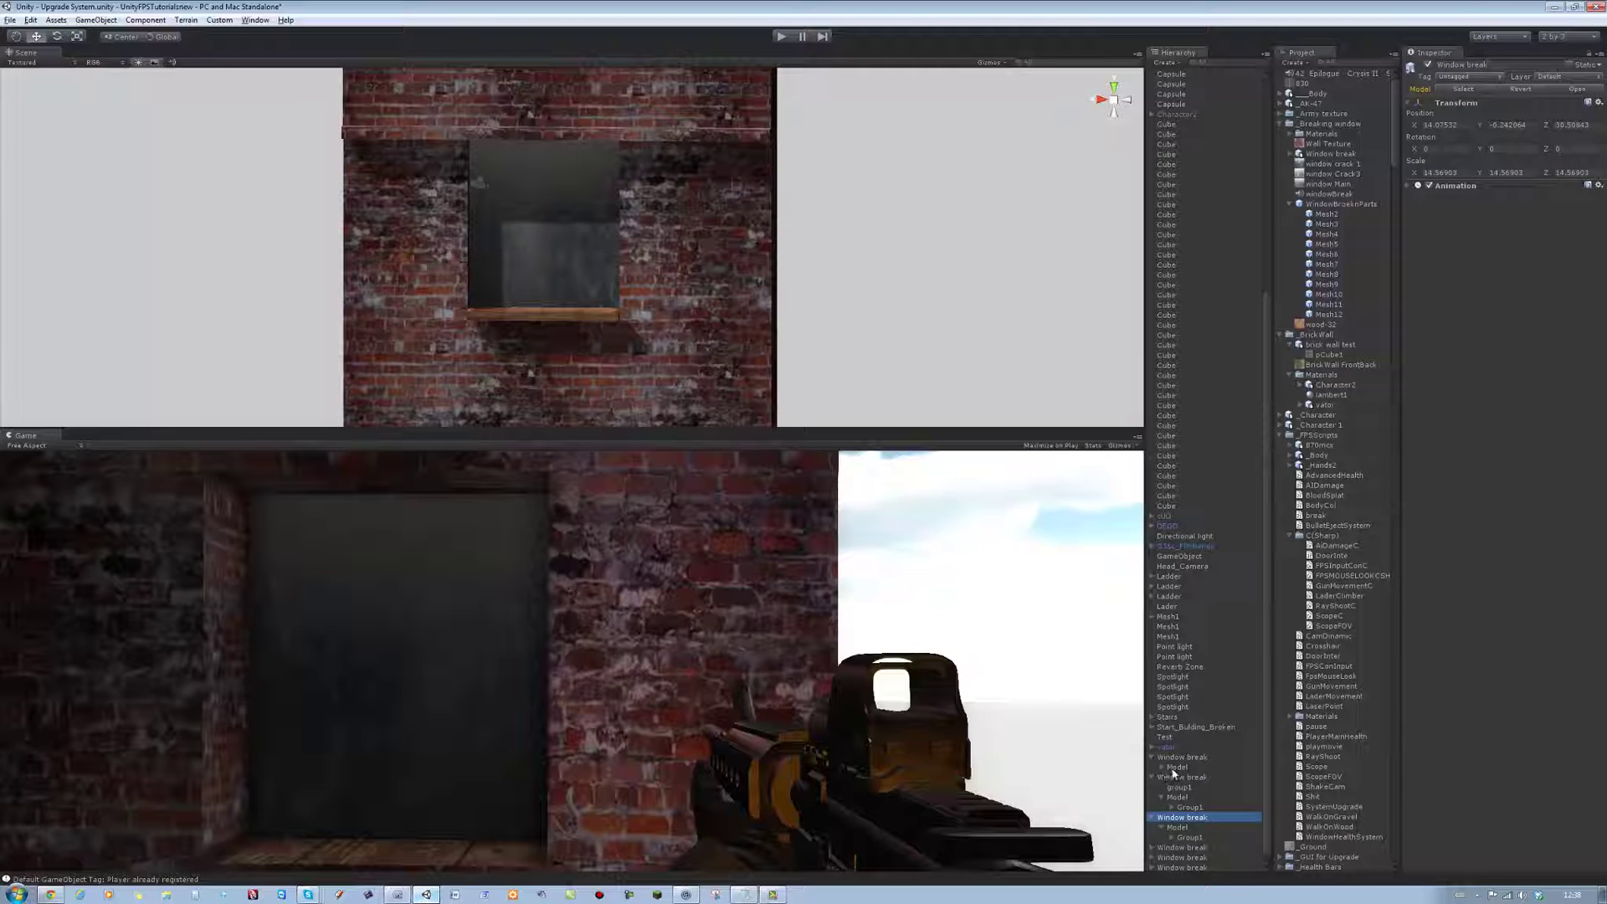
click(1162, 764)
scroll(1181, 775, down, 3)
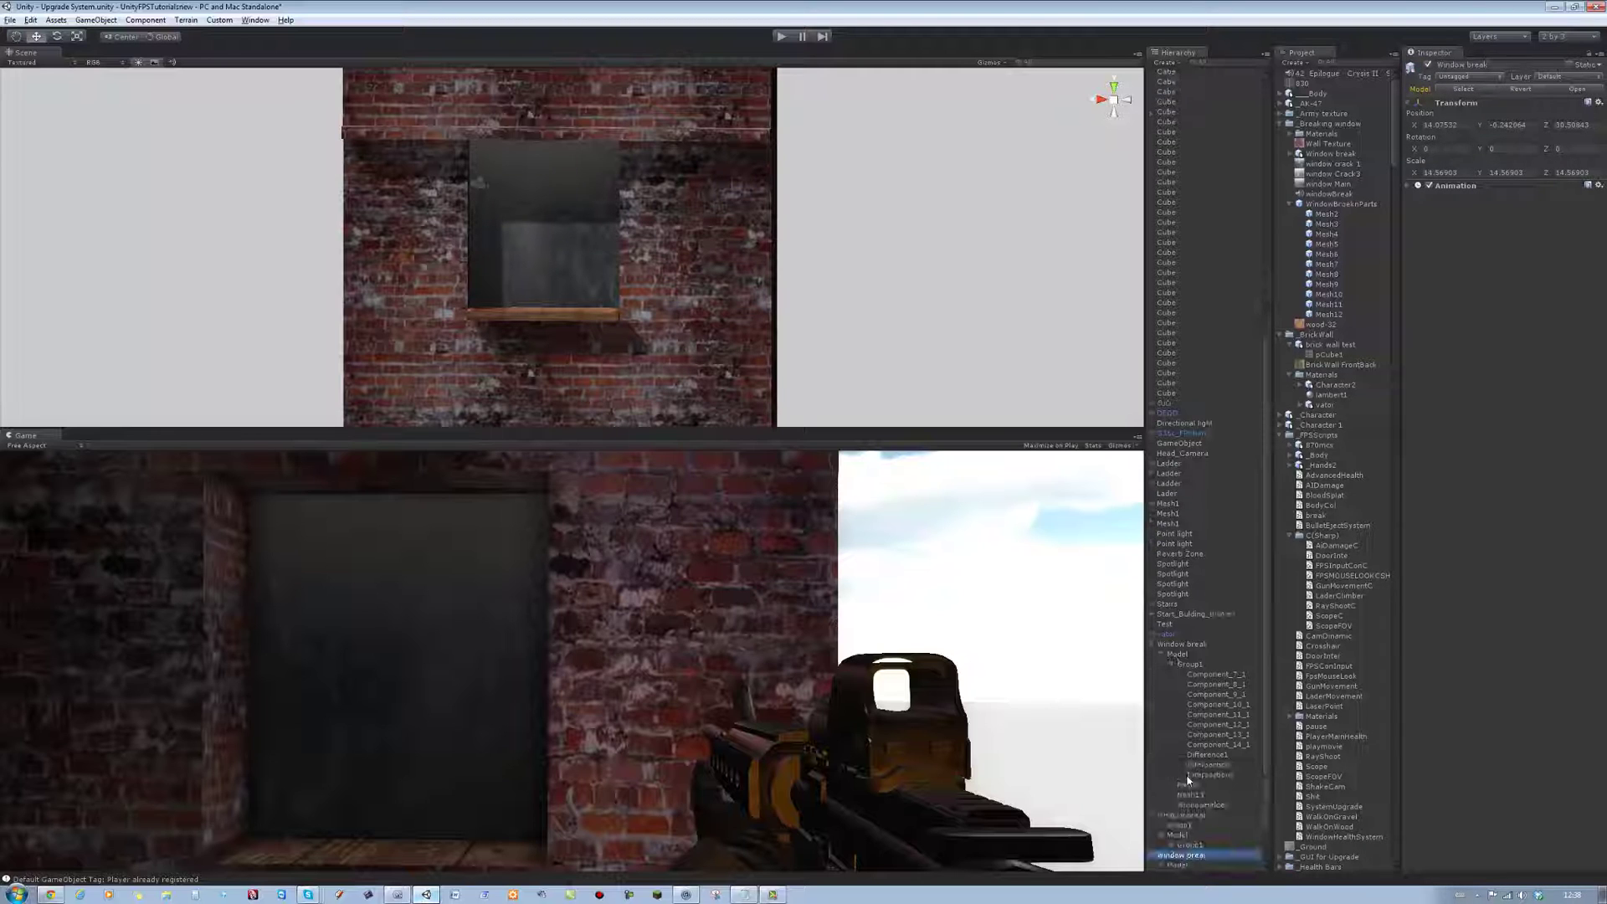
Step: Delete the spare Window break copy from the Hierarchy
click(1183, 646)
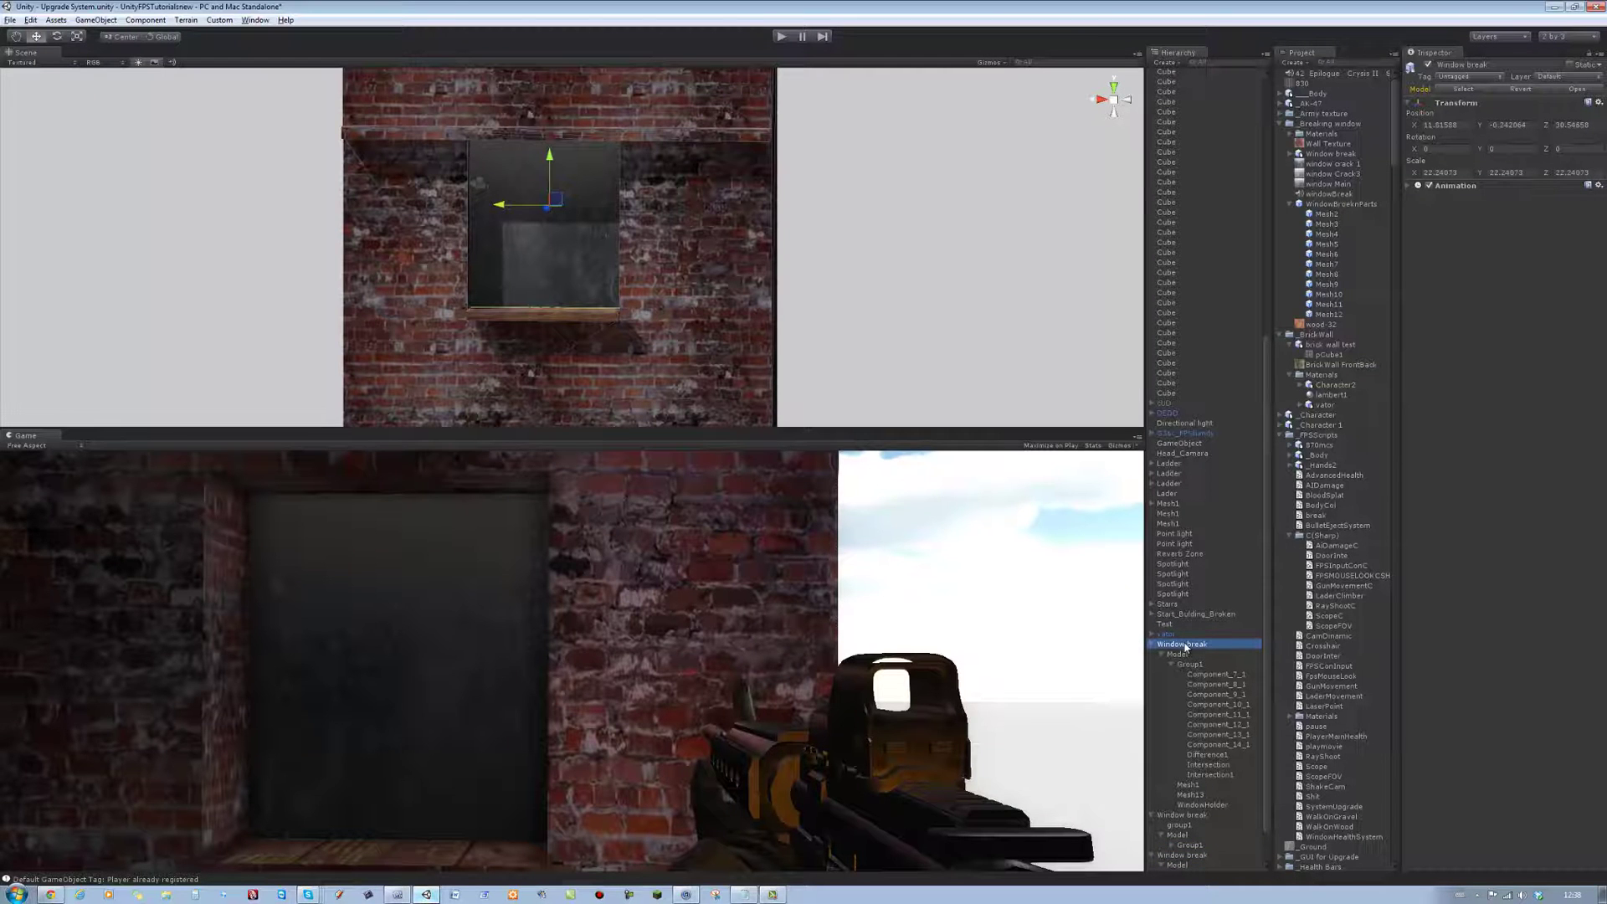
click(1189, 815)
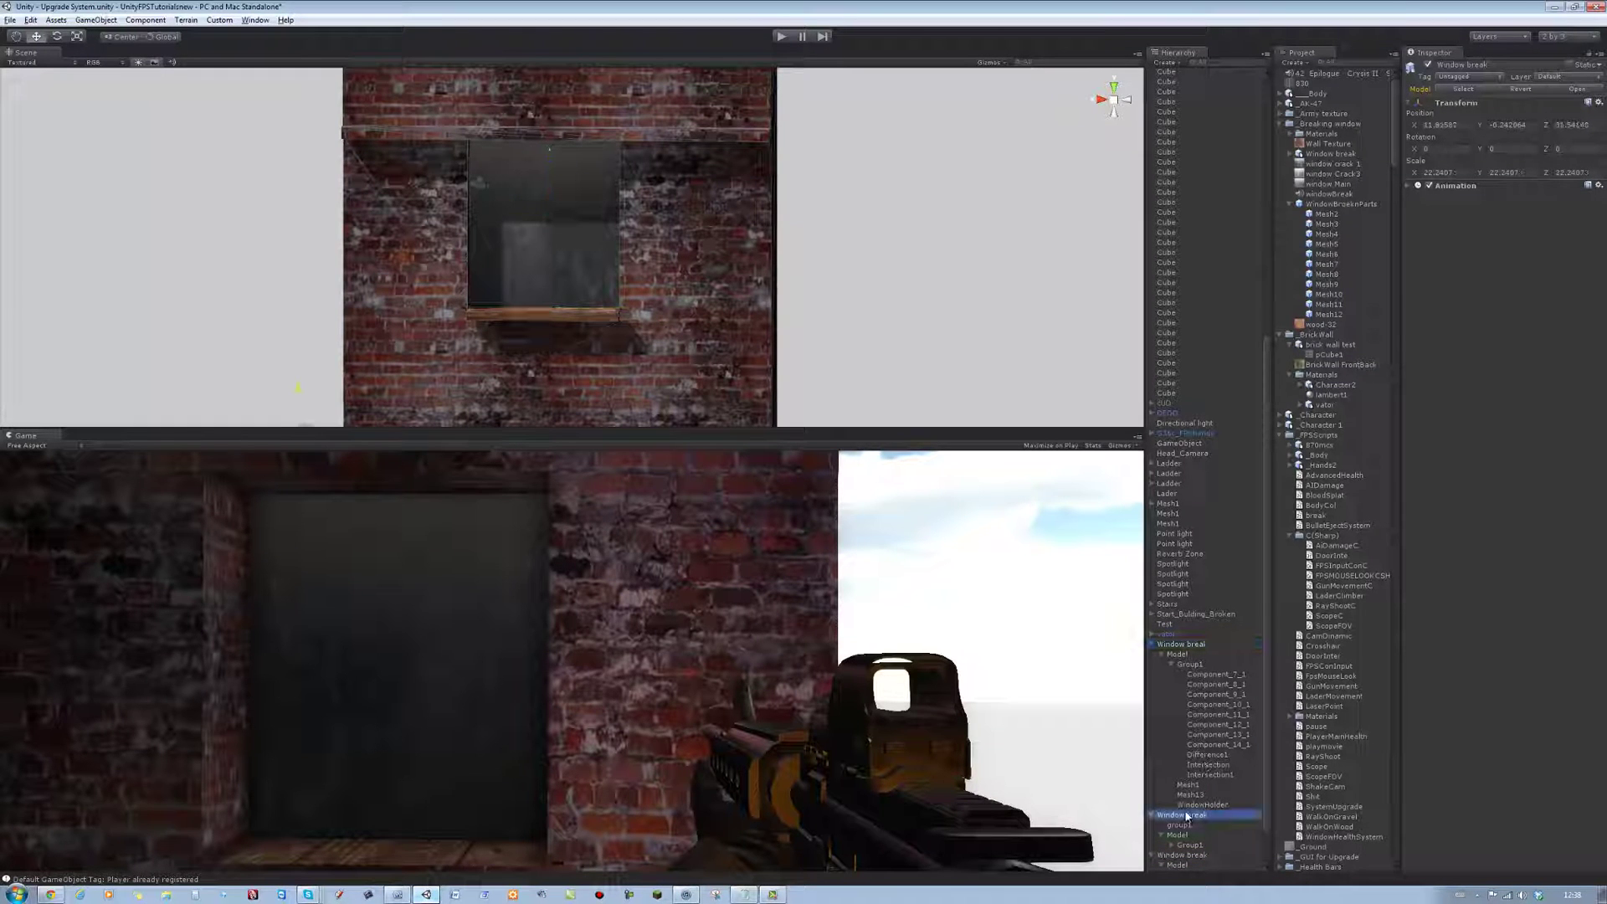
click(1193, 828)
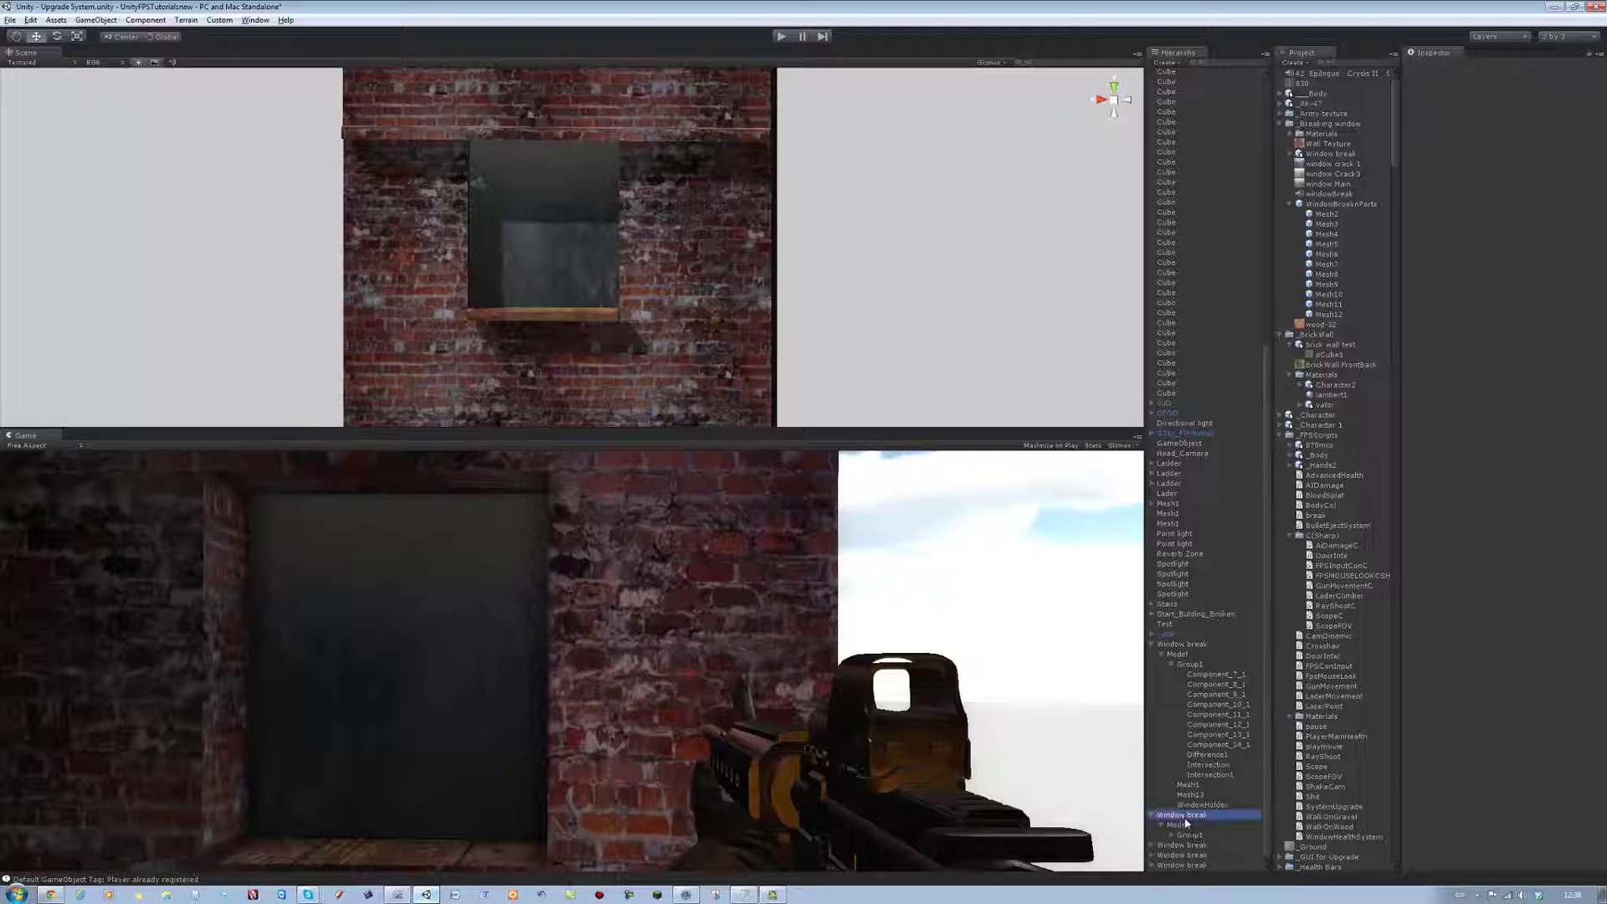
key(Delete)
click(1190, 837)
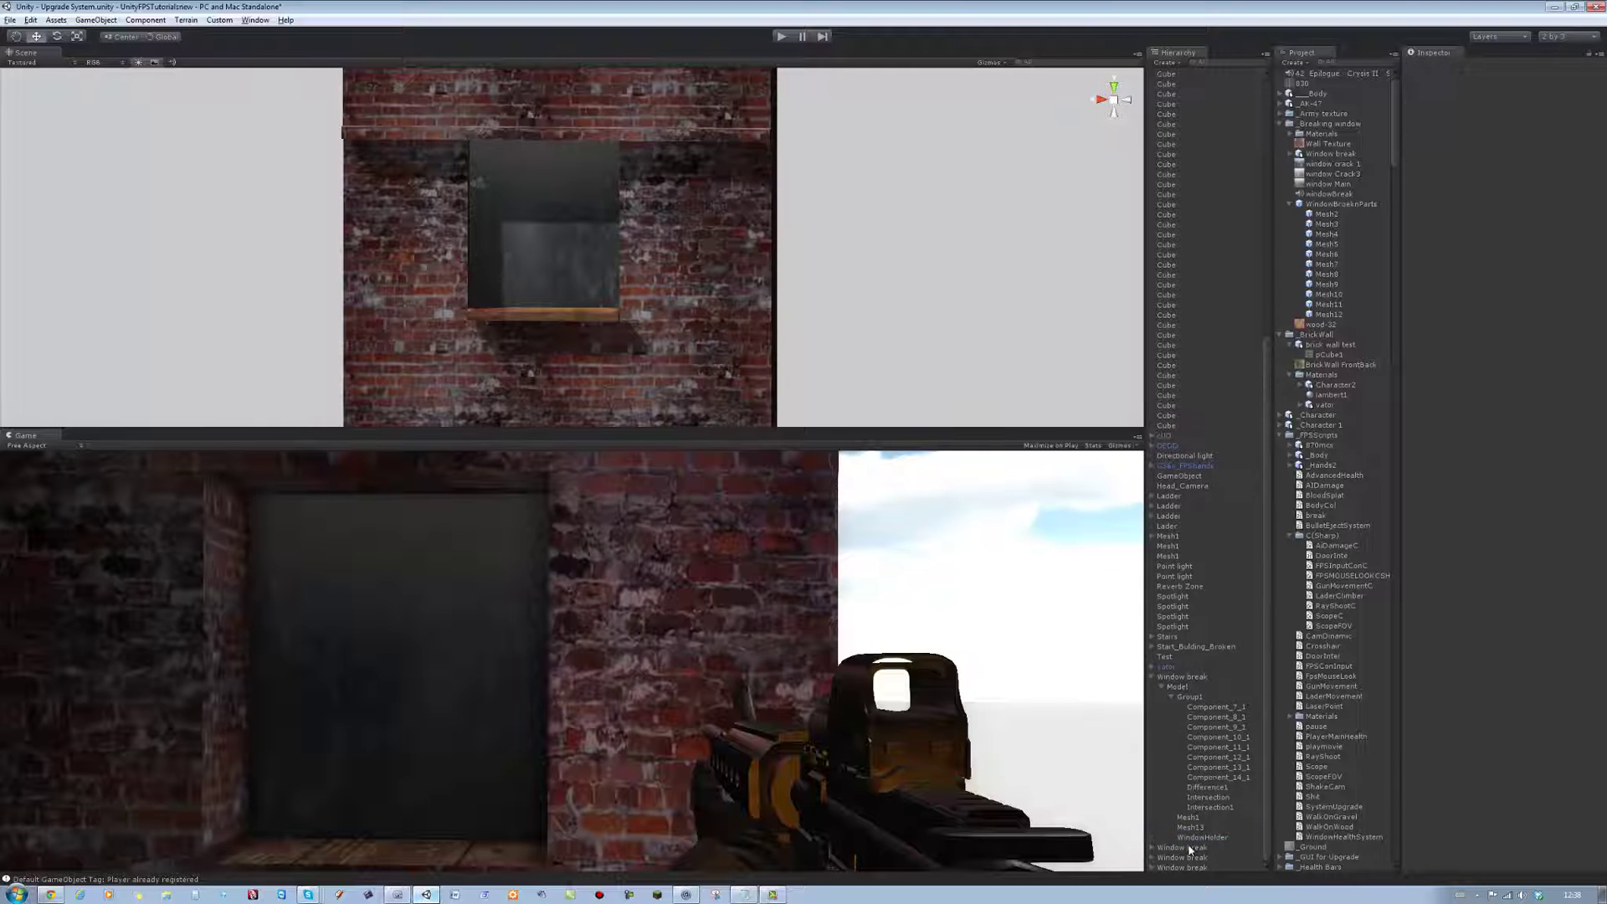
click(1186, 857)
key(Delete)
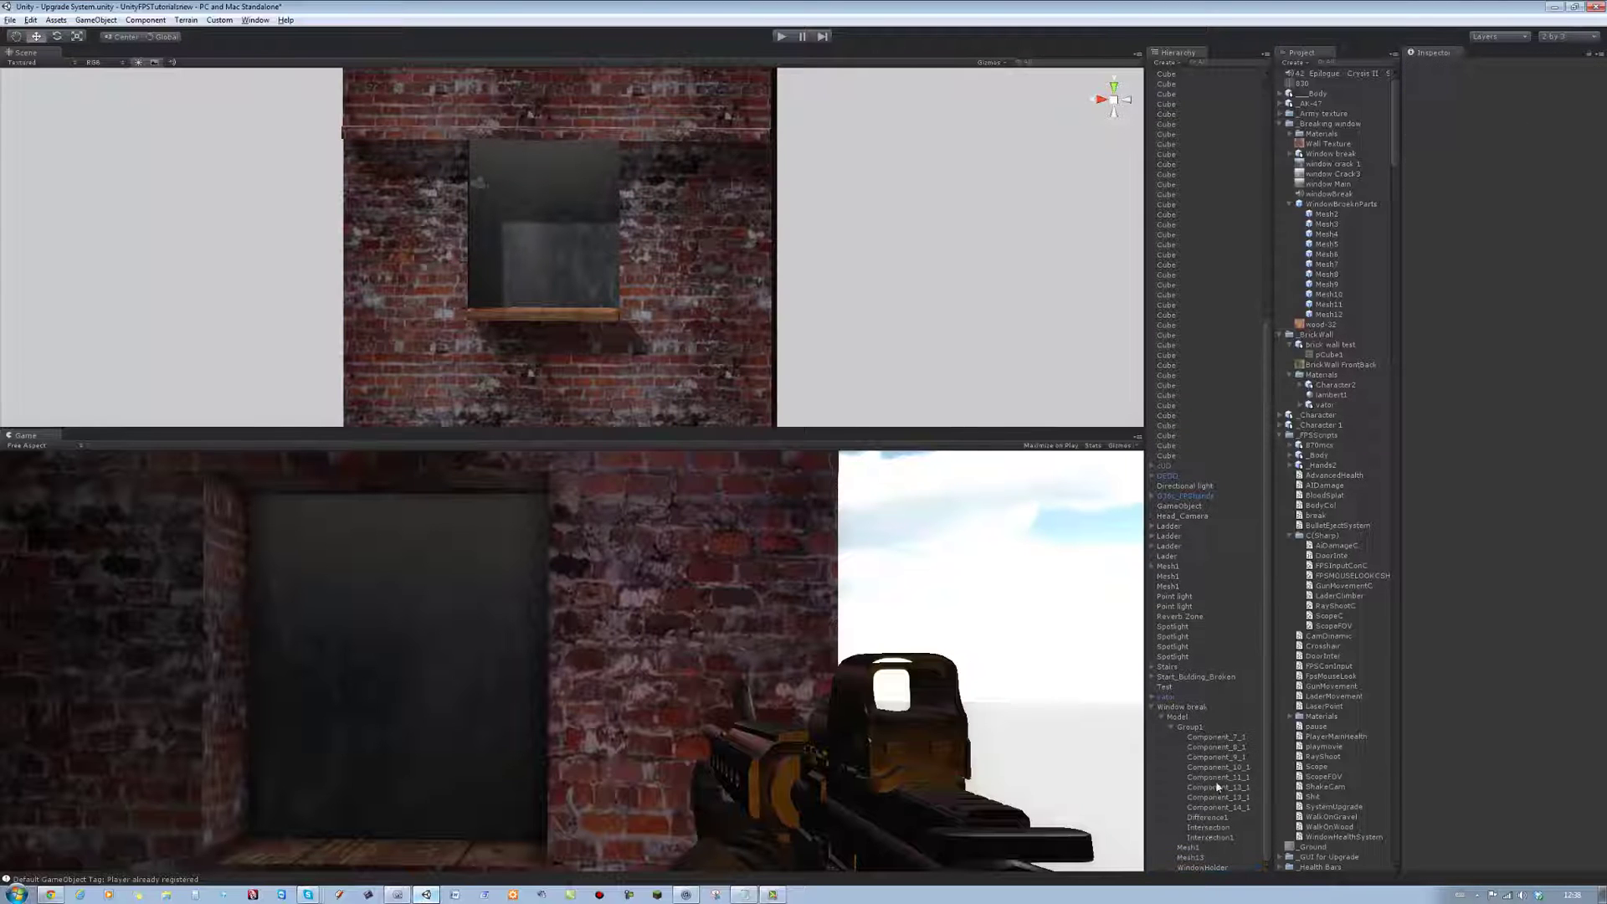
Step: Assign WindowHolder to Mesh13's Window Health System 'Window Current Pos' field
click(1194, 869)
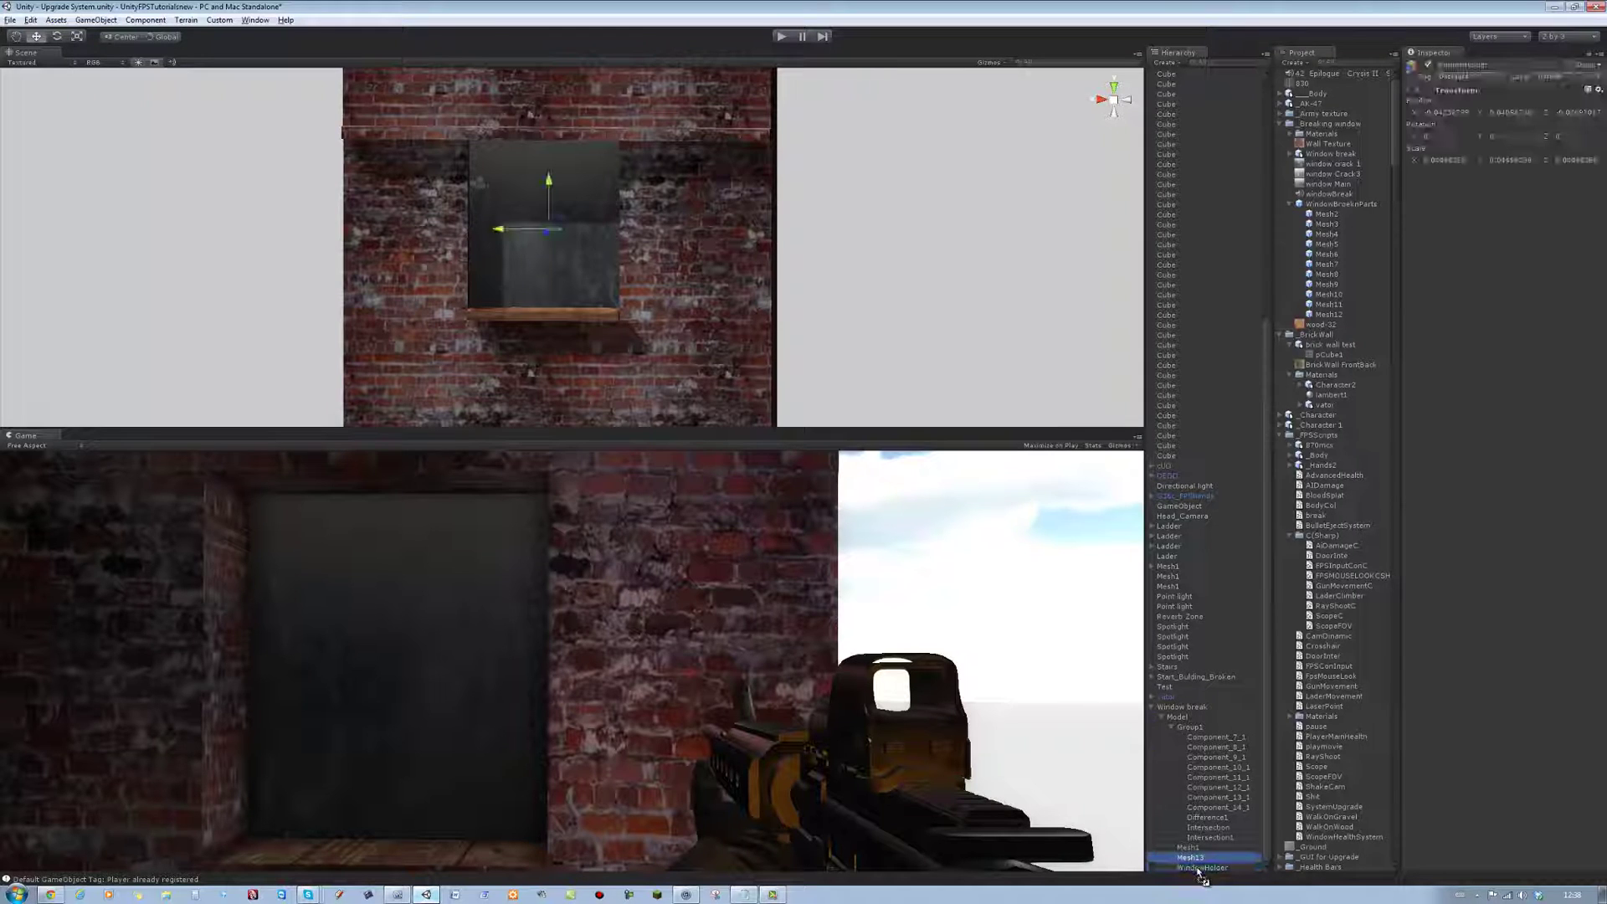
click(572, 176)
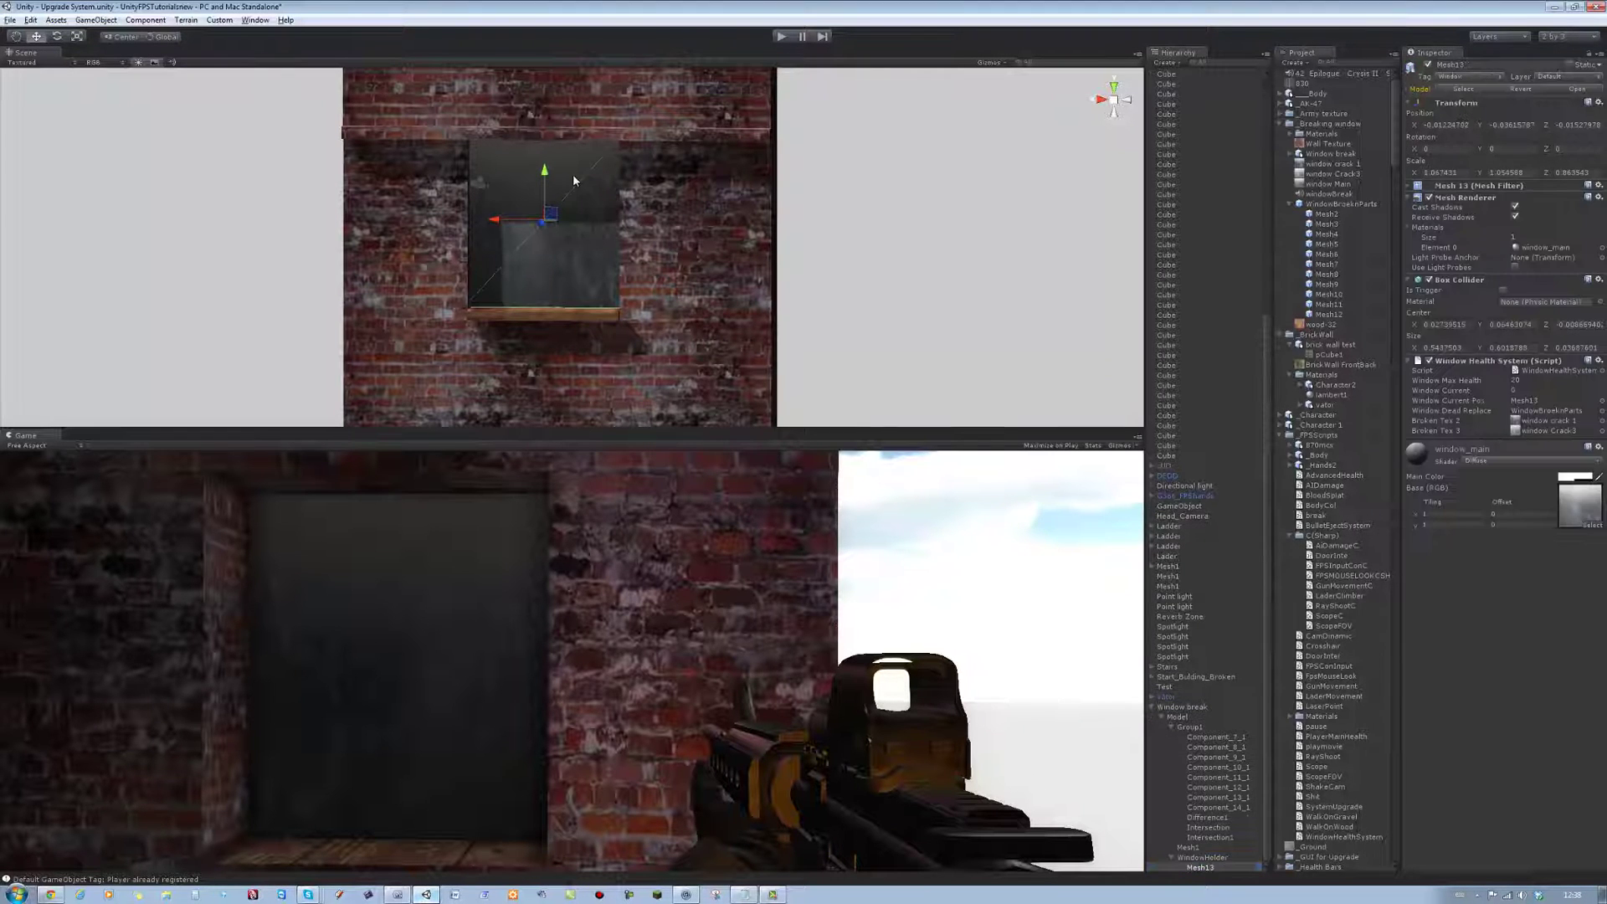
click(1208, 859)
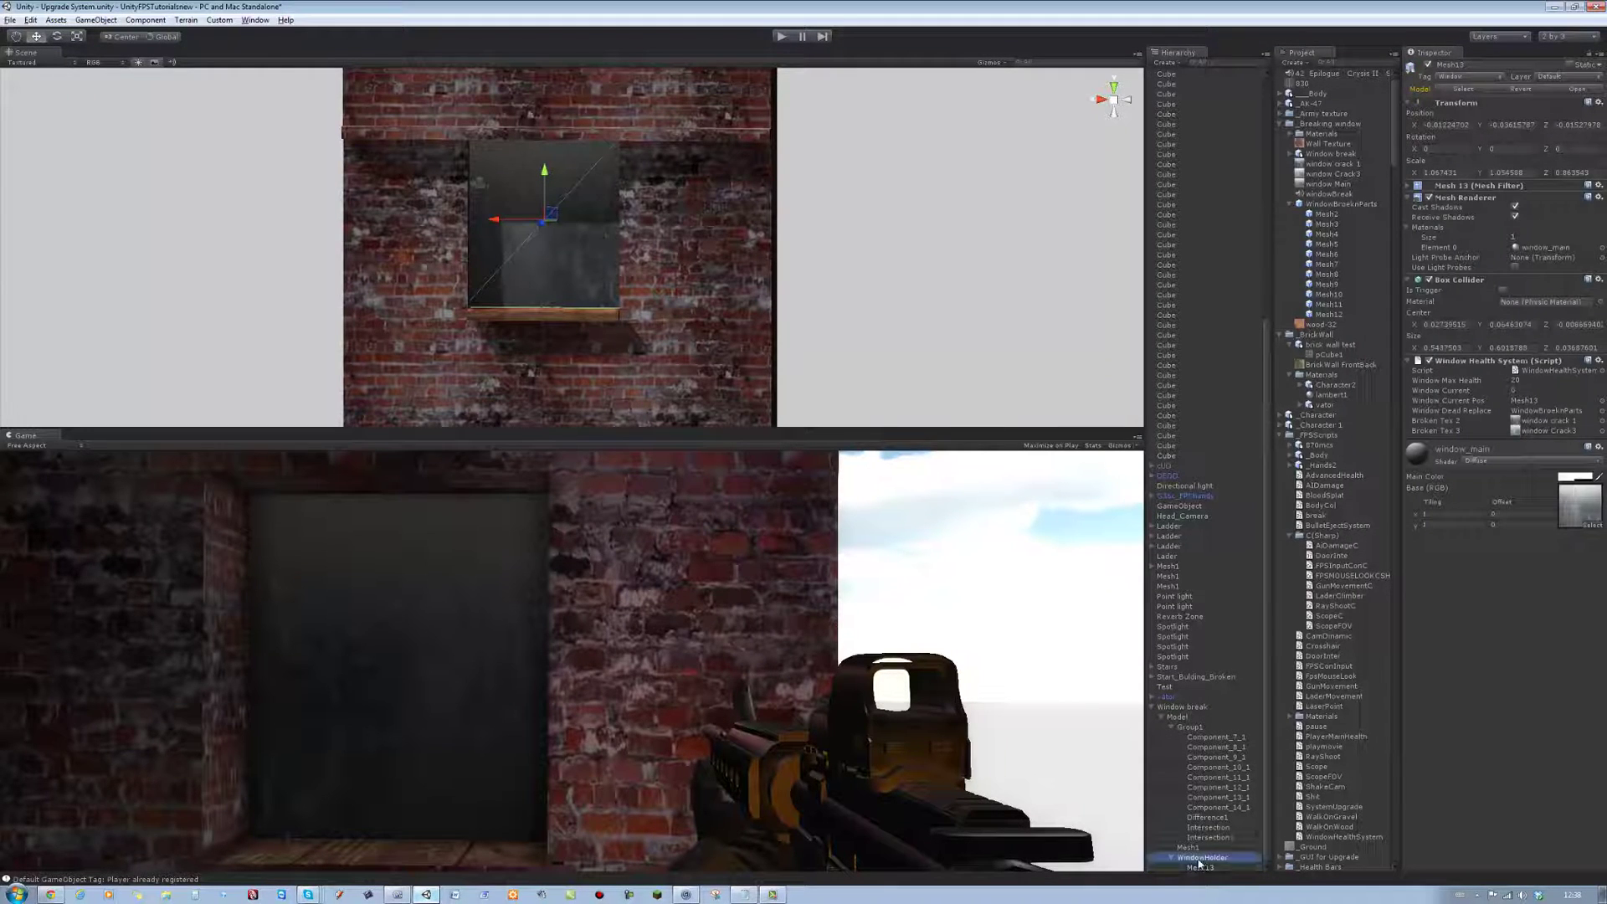
drag(1198, 866, 1531, 413)
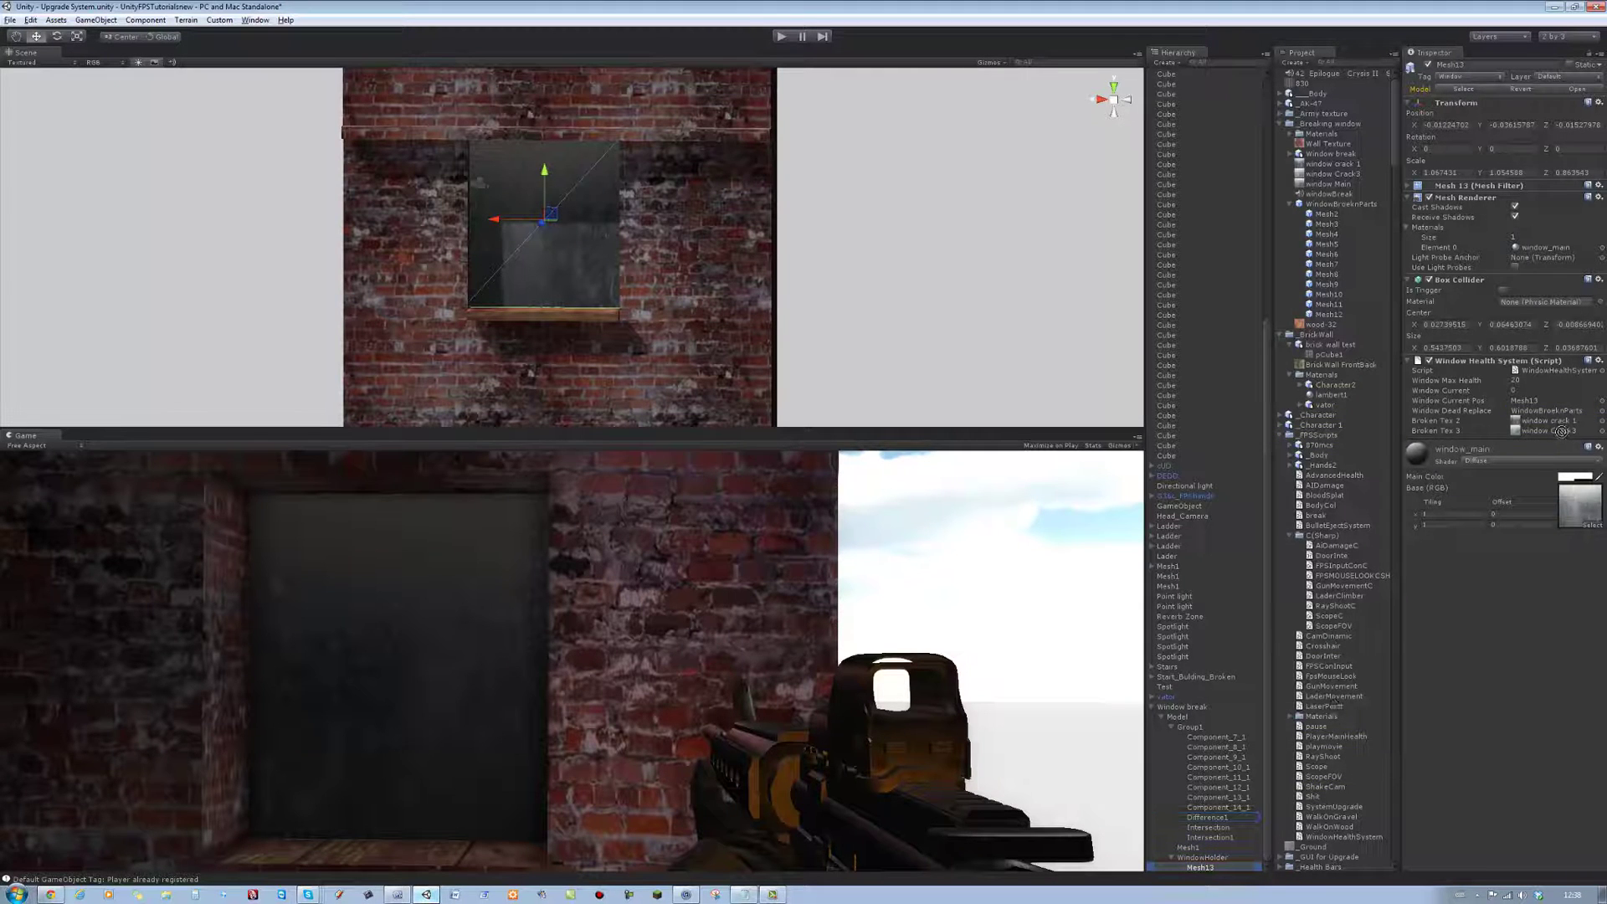
click(1529, 402)
Step: Play-test twice, shooting the window until the glass cracks and shatters
click(780, 35)
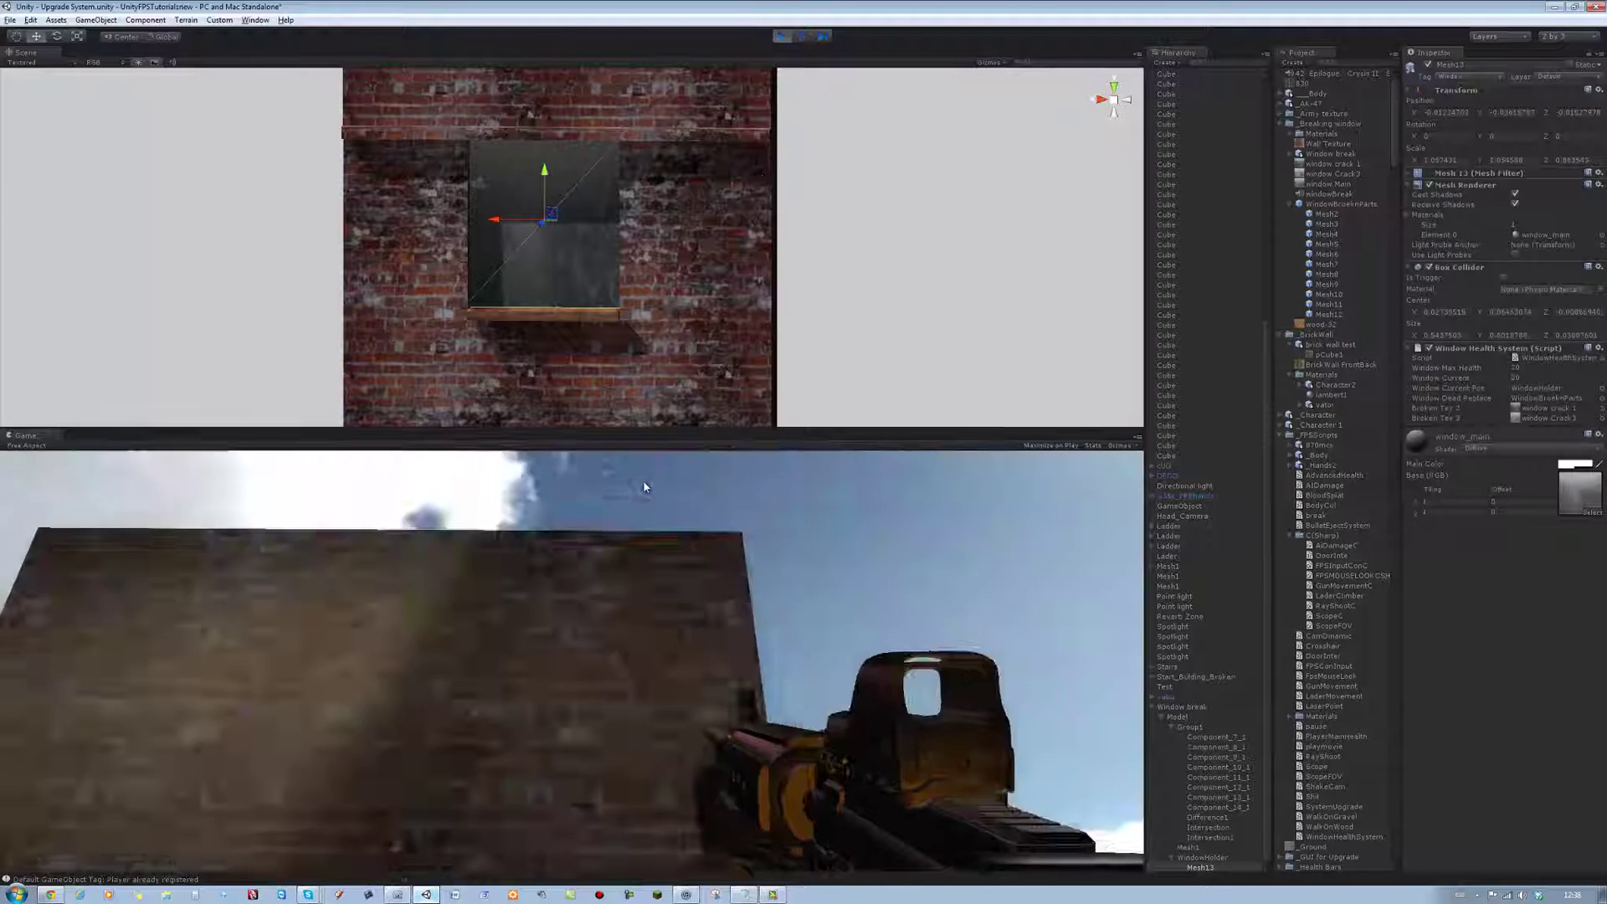
click(537, 615)
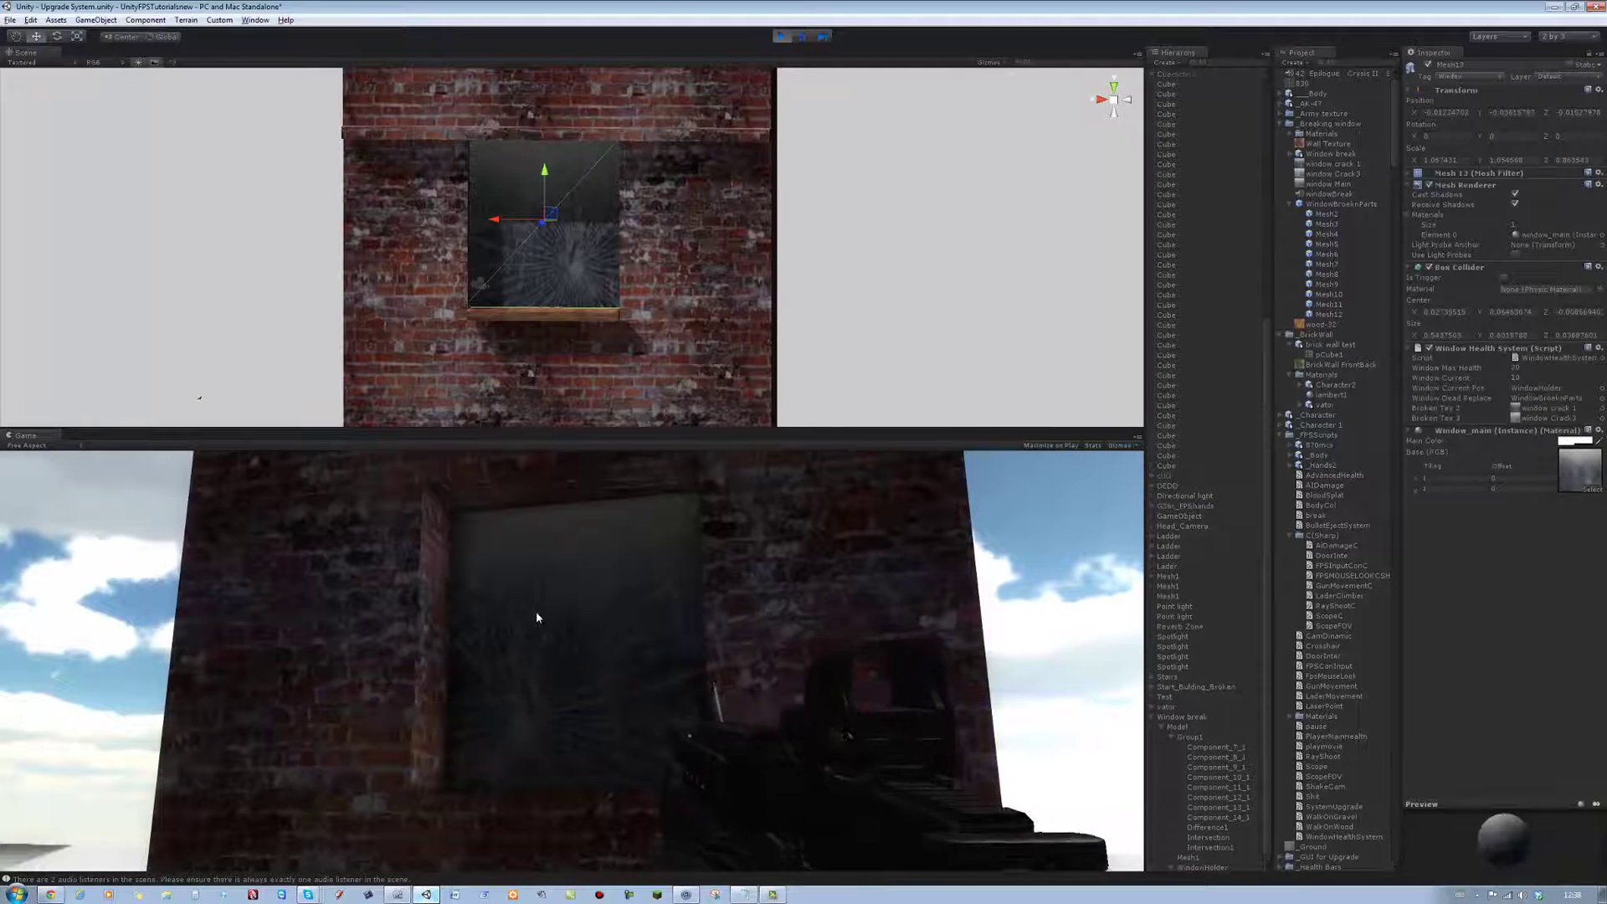
click(779, 37)
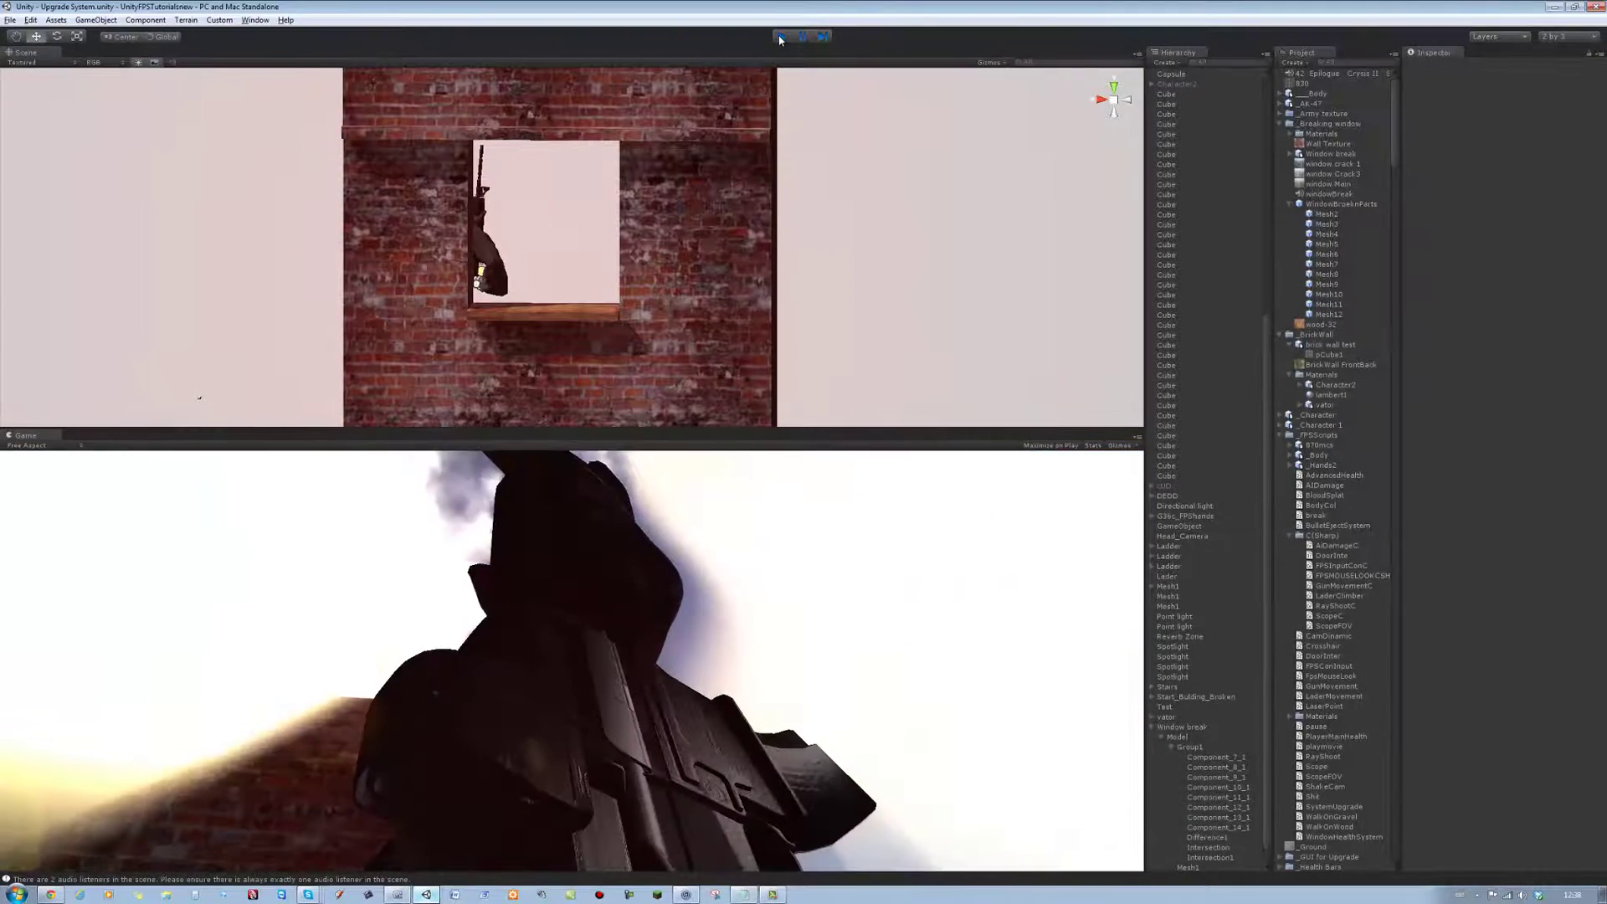
key(ctrl+p)
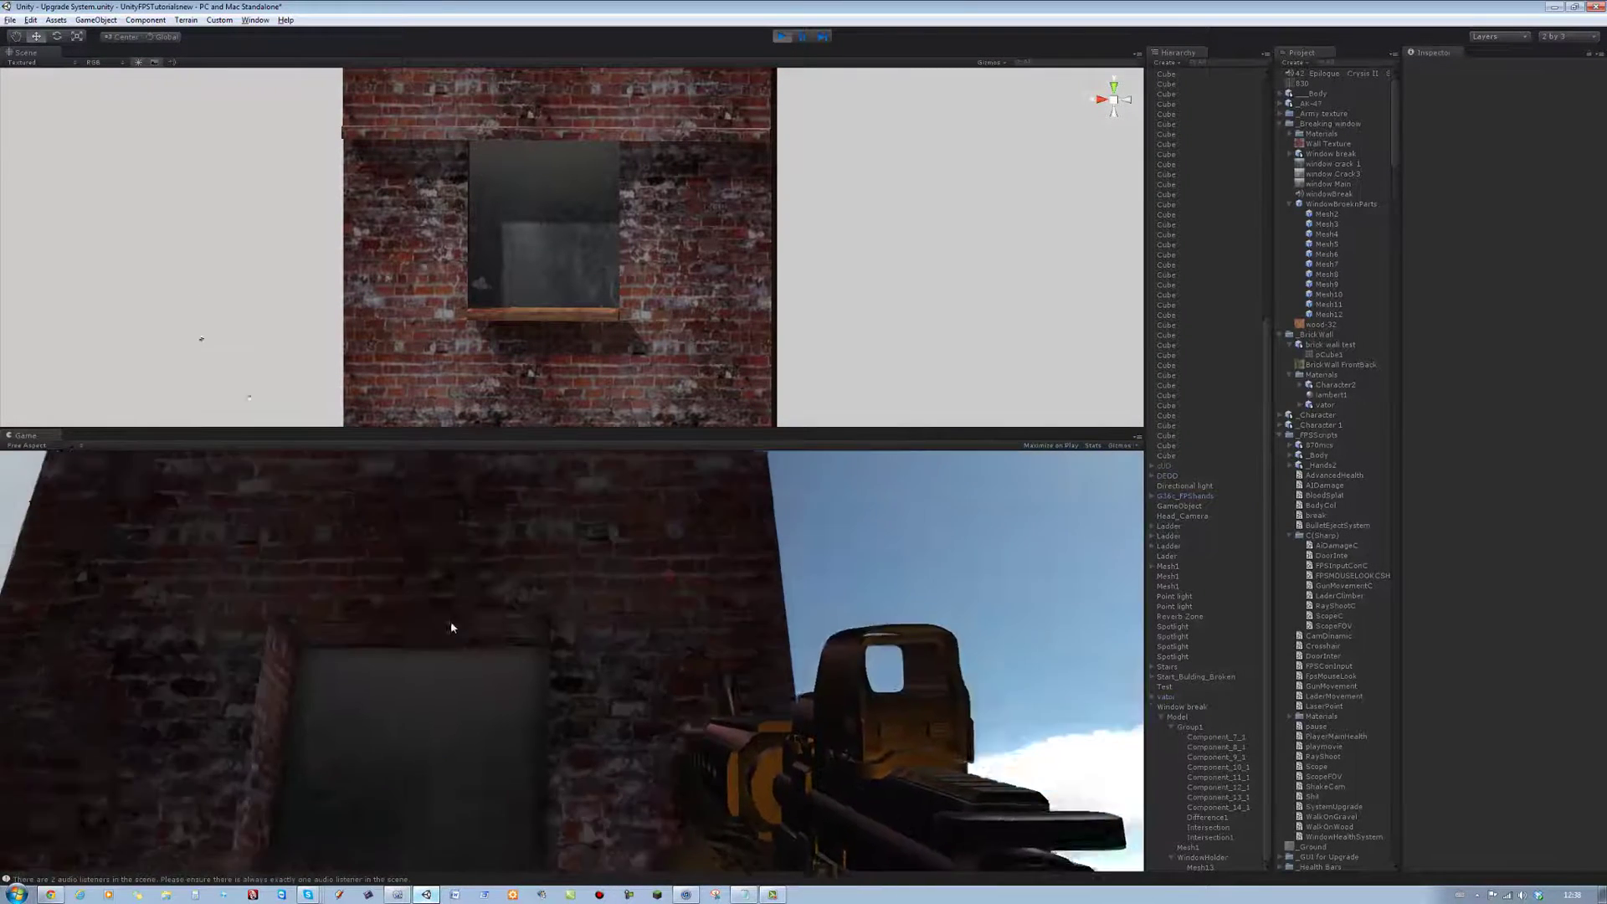
click(388, 679)
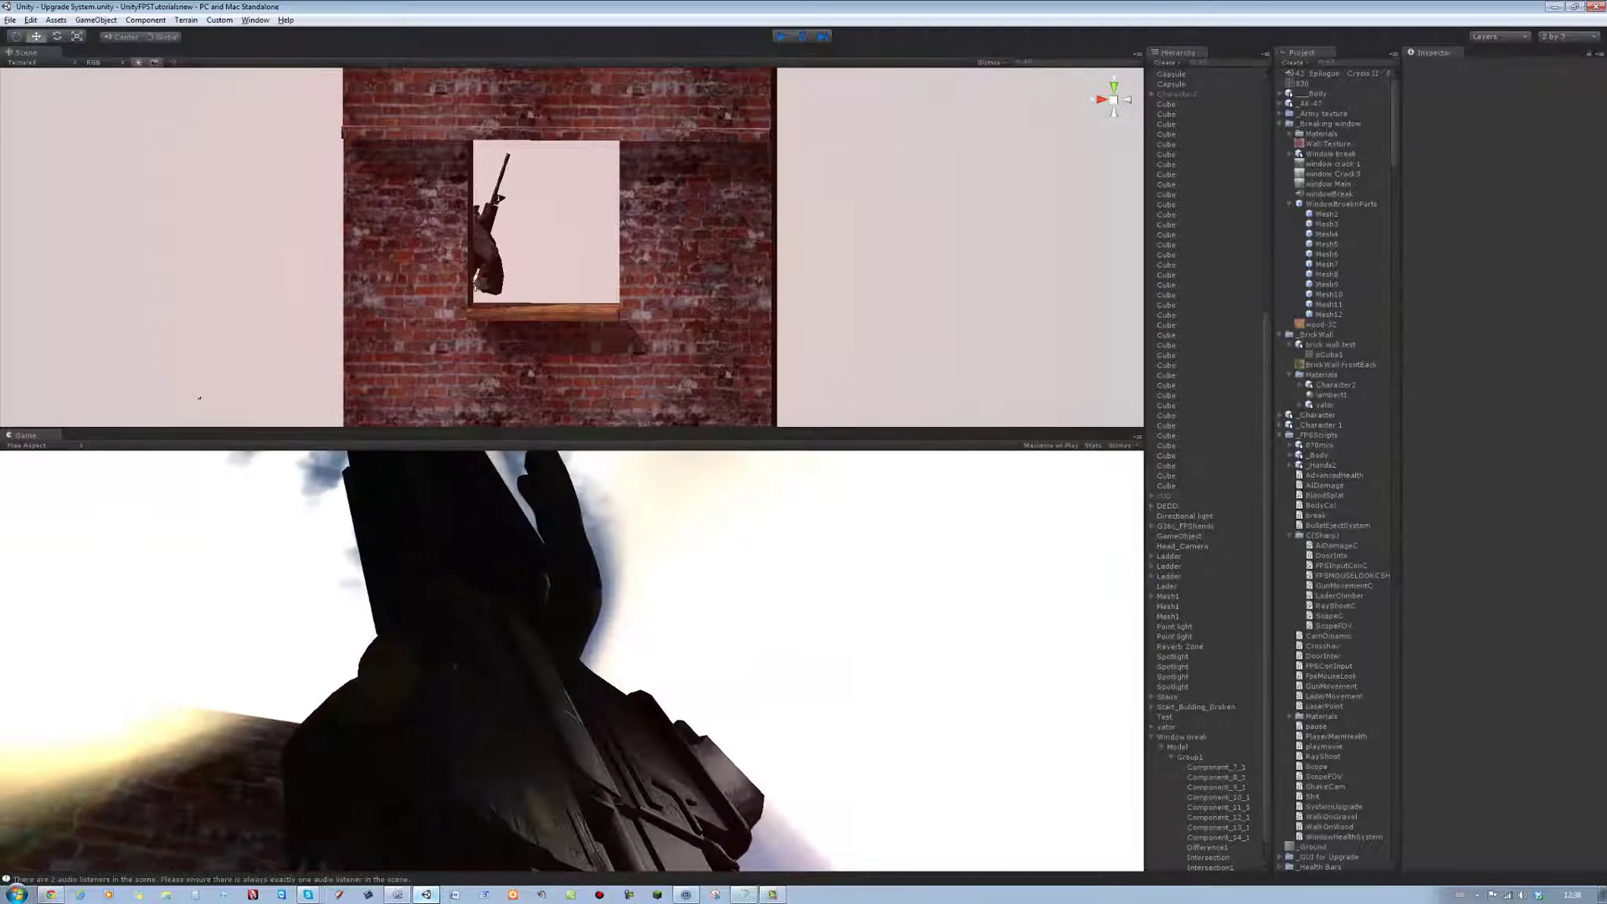
click(780, 36)
Step: Frame WindowHolder and nudge it along X and Y within the window opening
click(1205, 857)
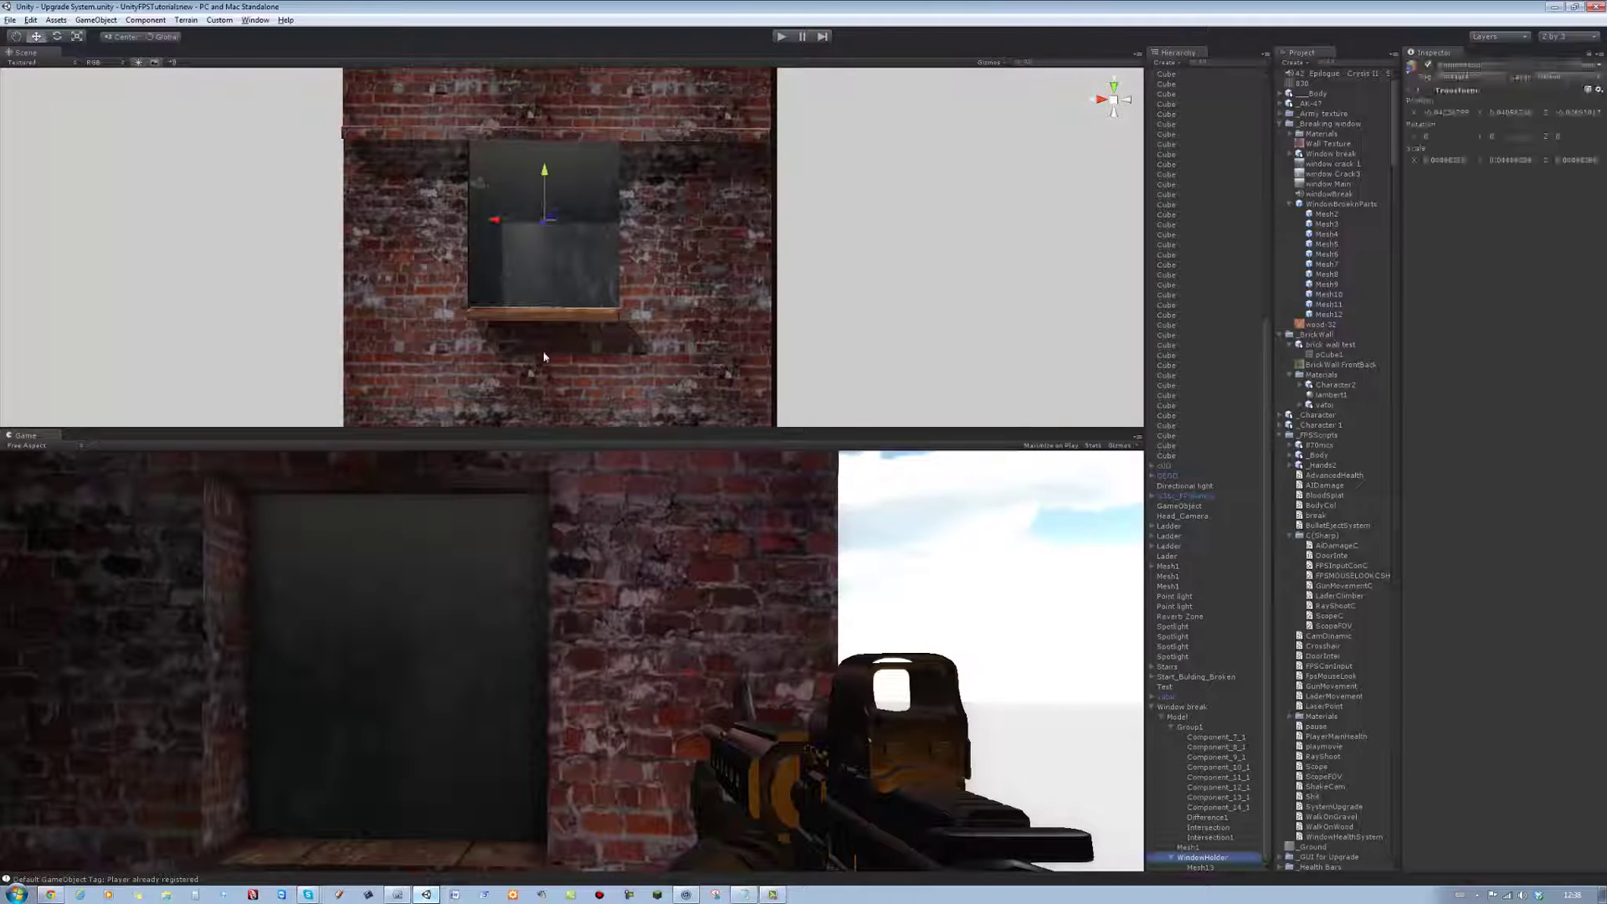
key(f)
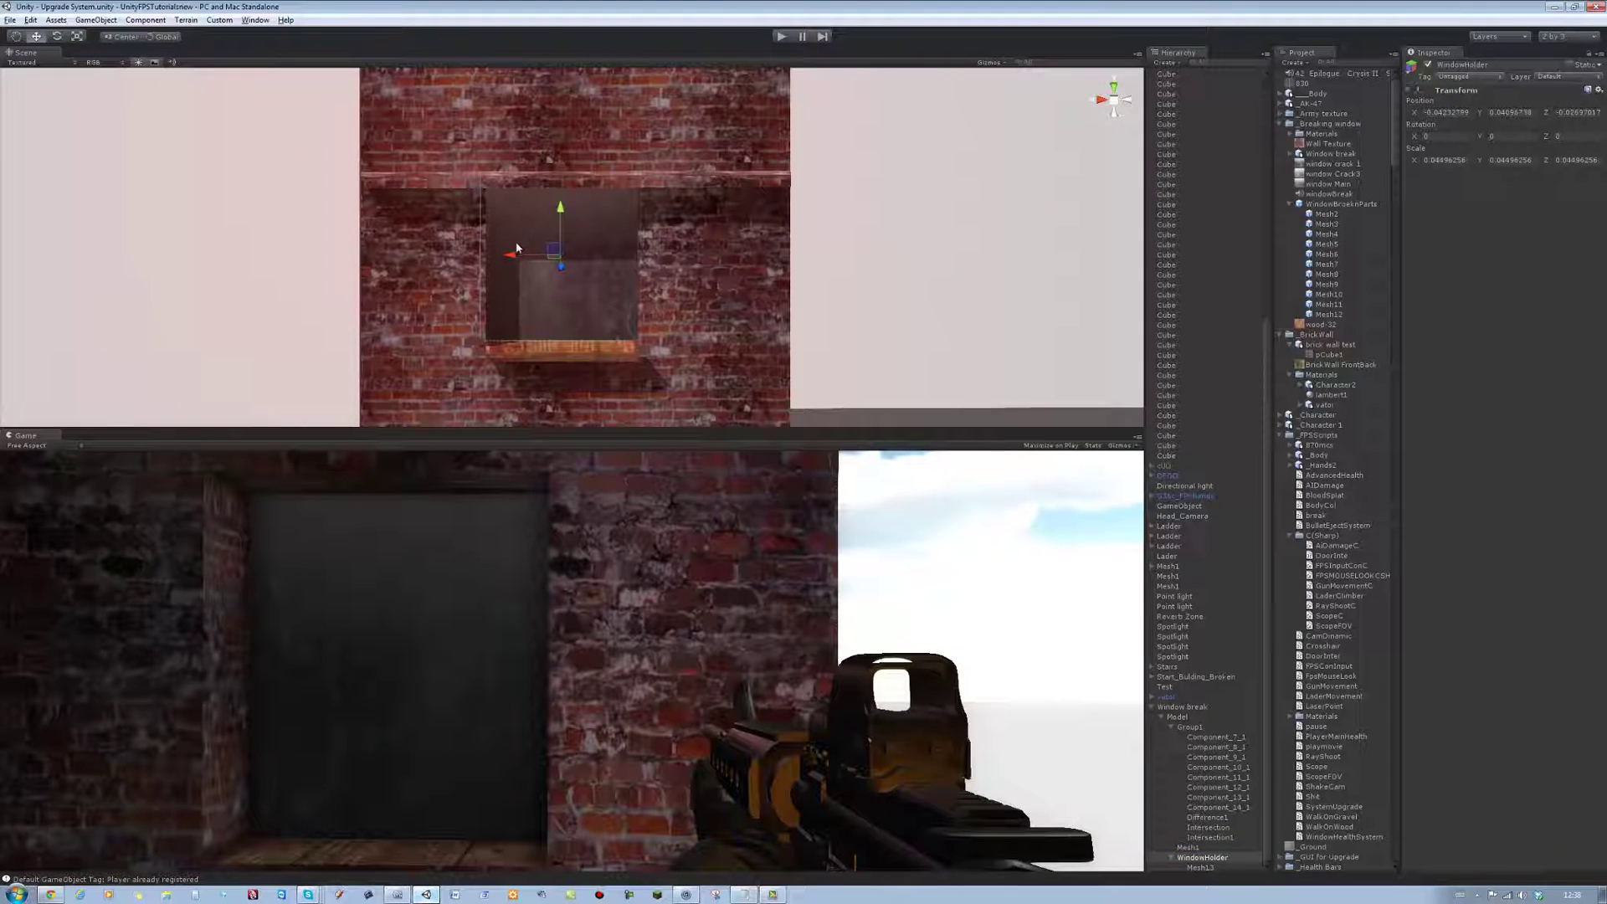
drag(516, 255, 521, 258)
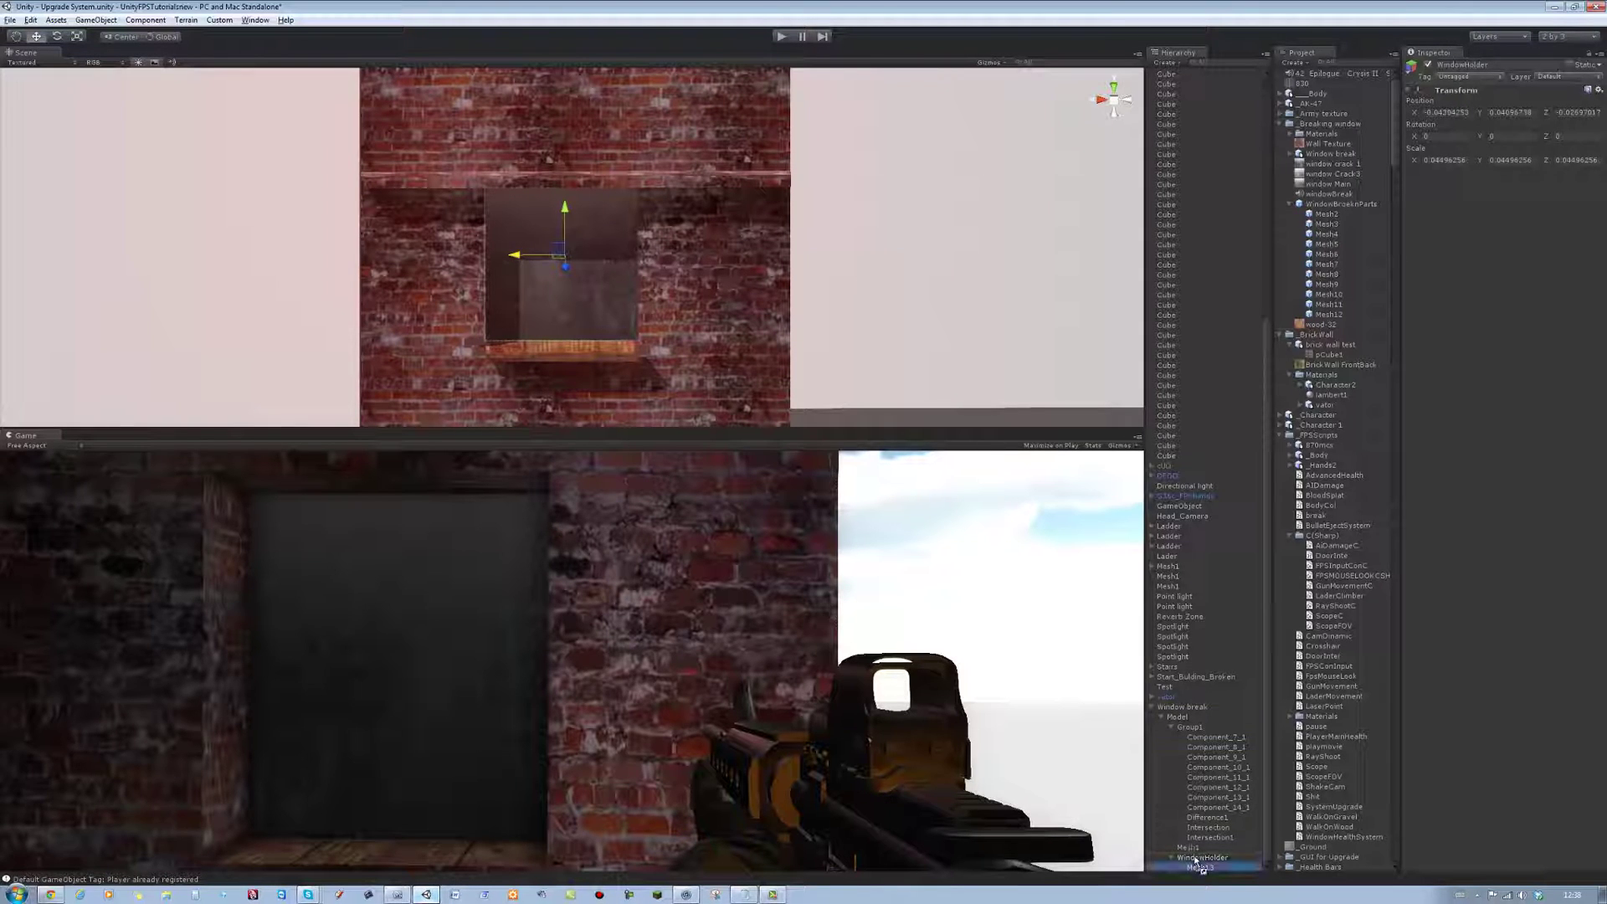
drag(1199, 867, 1210, 856)
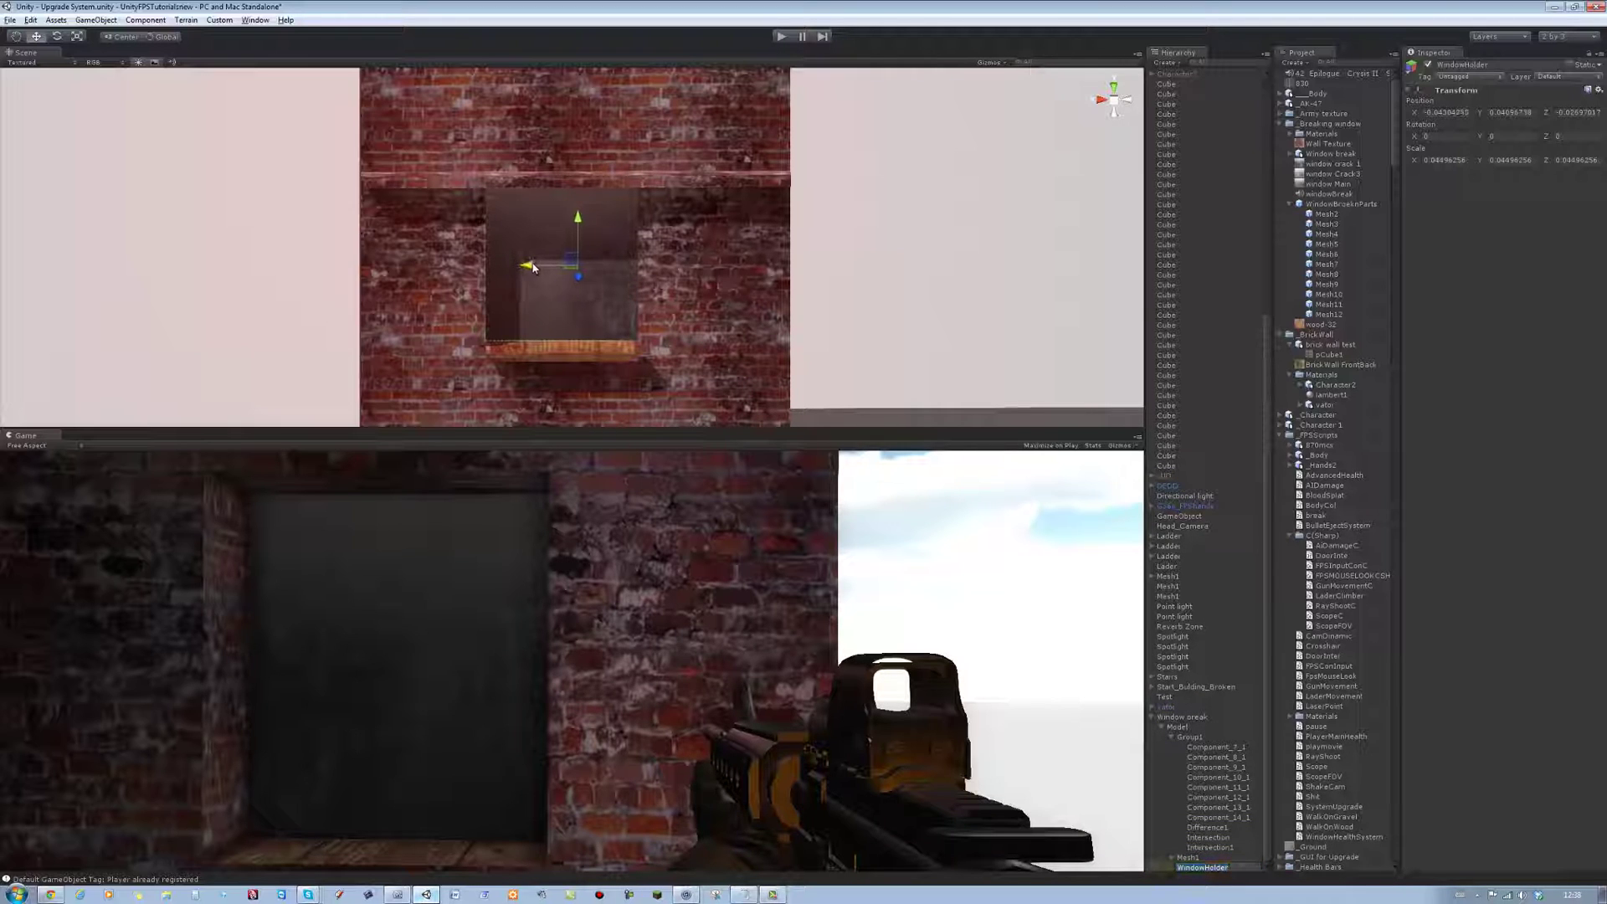
mouse_move(570, 226)
mouse_down()
mouse_move(581, 296)
mouse_move(495, 326)
mouse_move(527, 321)
mouse_up()
drag(563, 245, 563, 198)
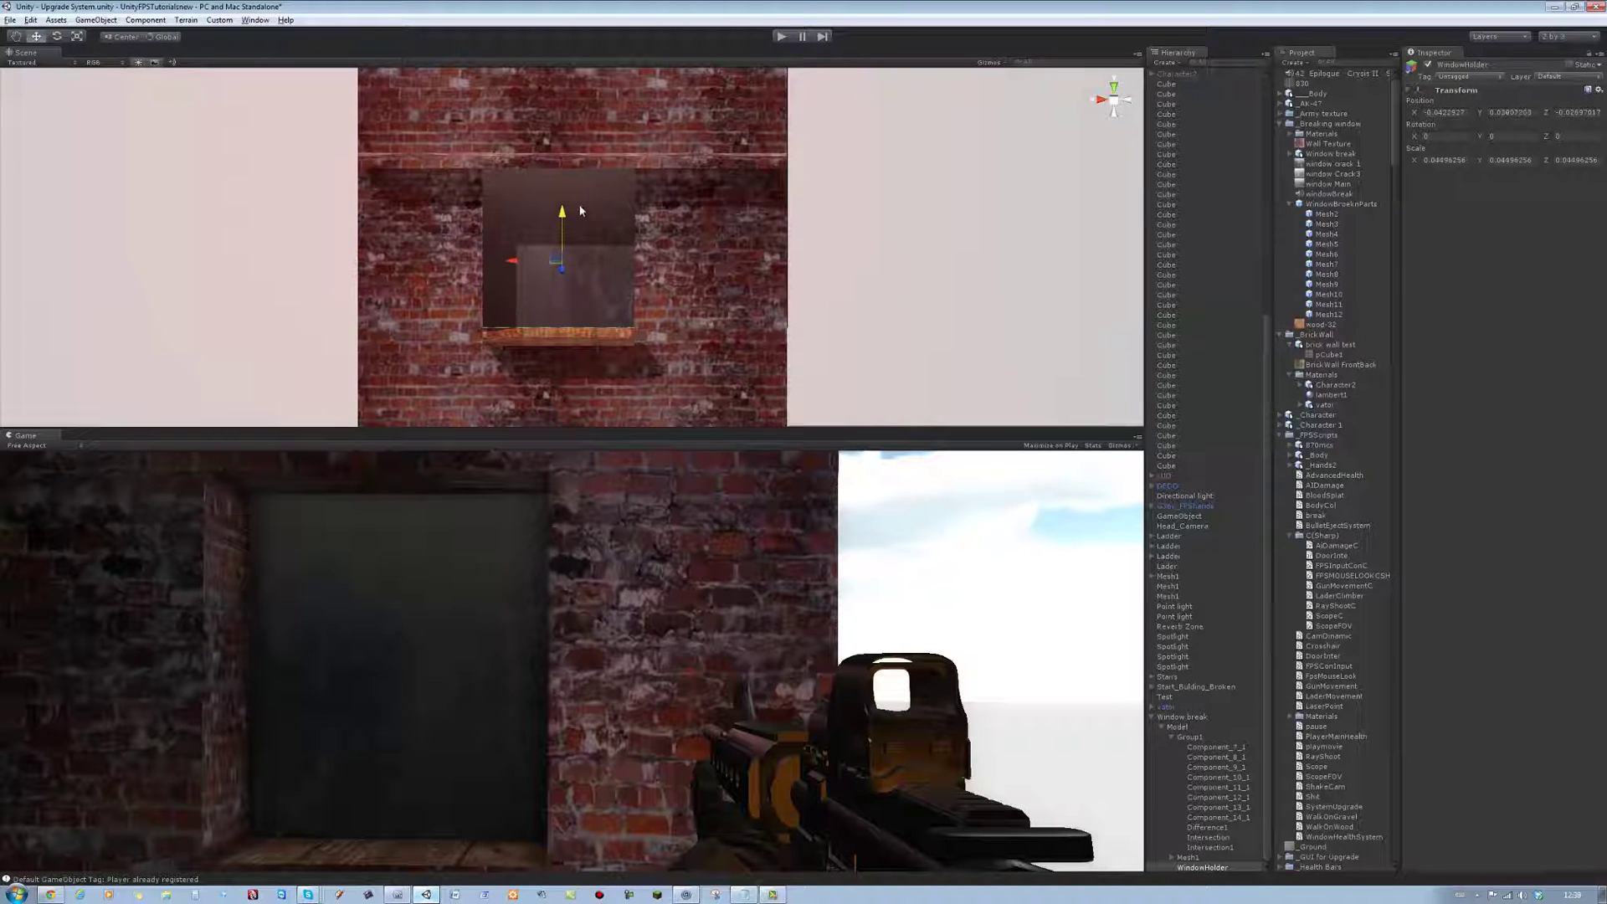
Step: Parent the glass pane Mesh13 under WindowHolder and start a play test
click(1196, 488)
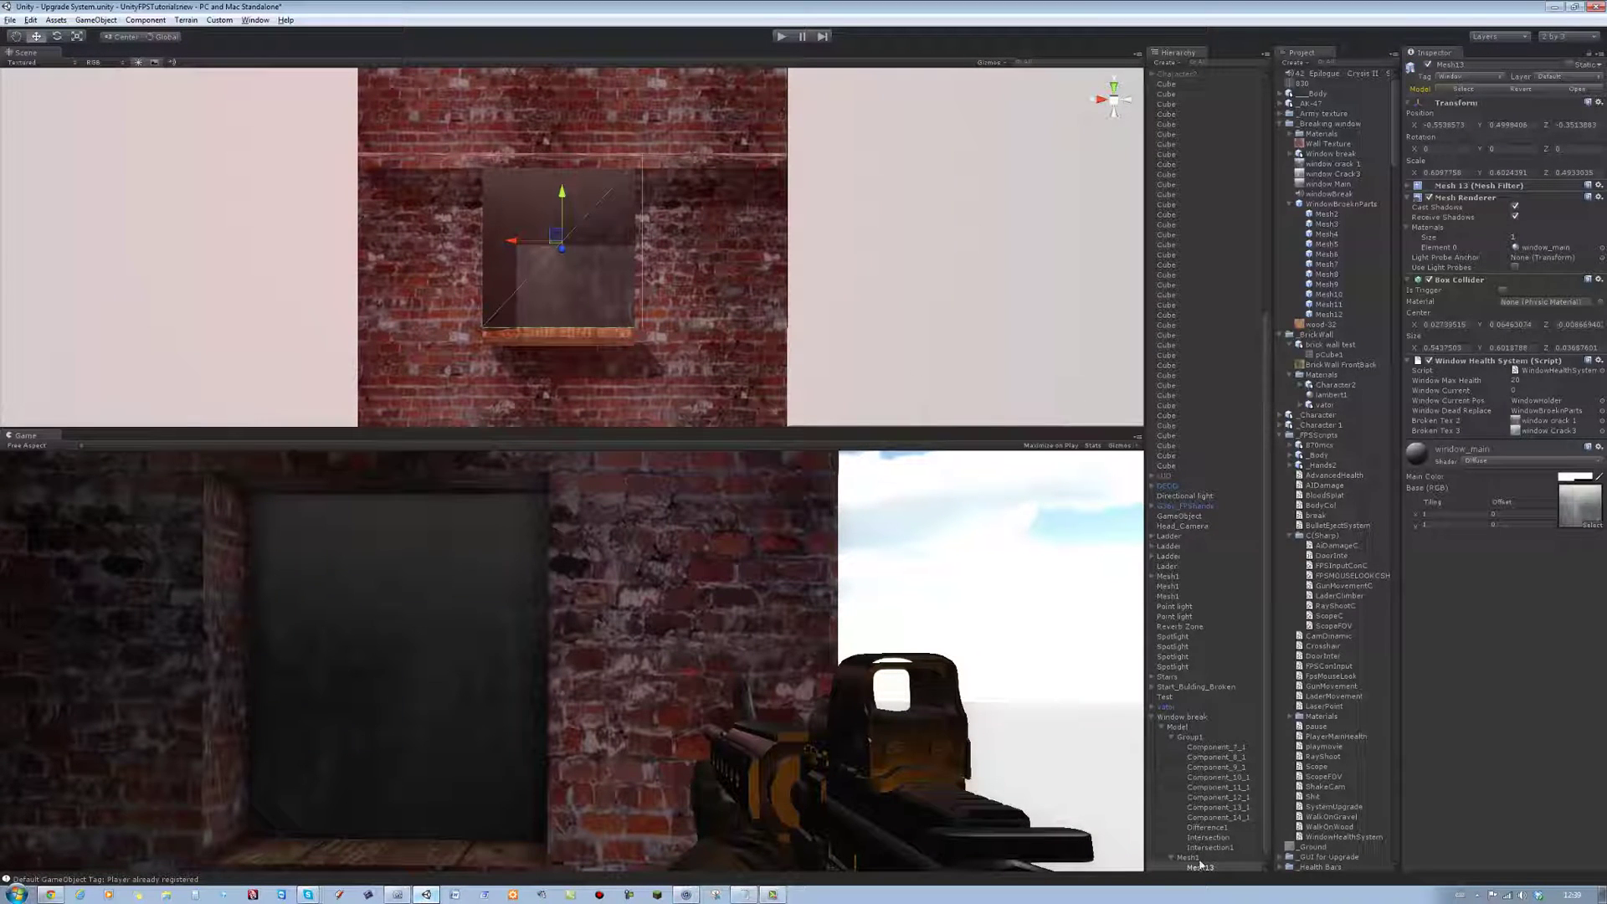
drag(1211, 849, 1205, 866)
key(ctrl+p)
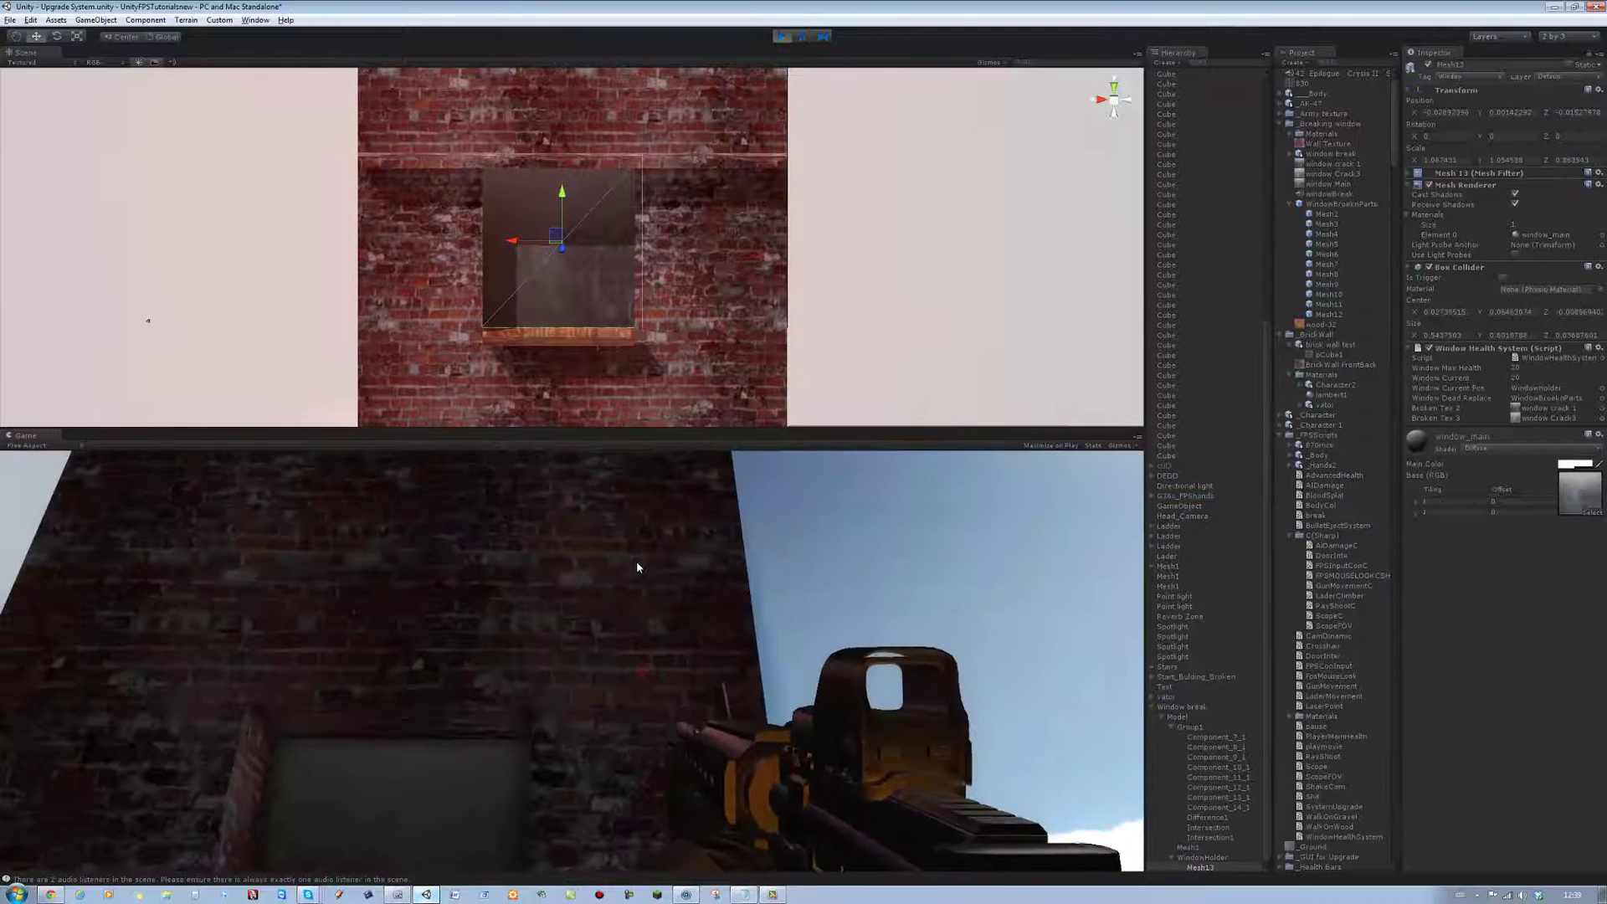
Step: Shoot out the brick-wall window glass in two play runs, then stop
drag(636, 561, 568, 644)
click(512, 731)
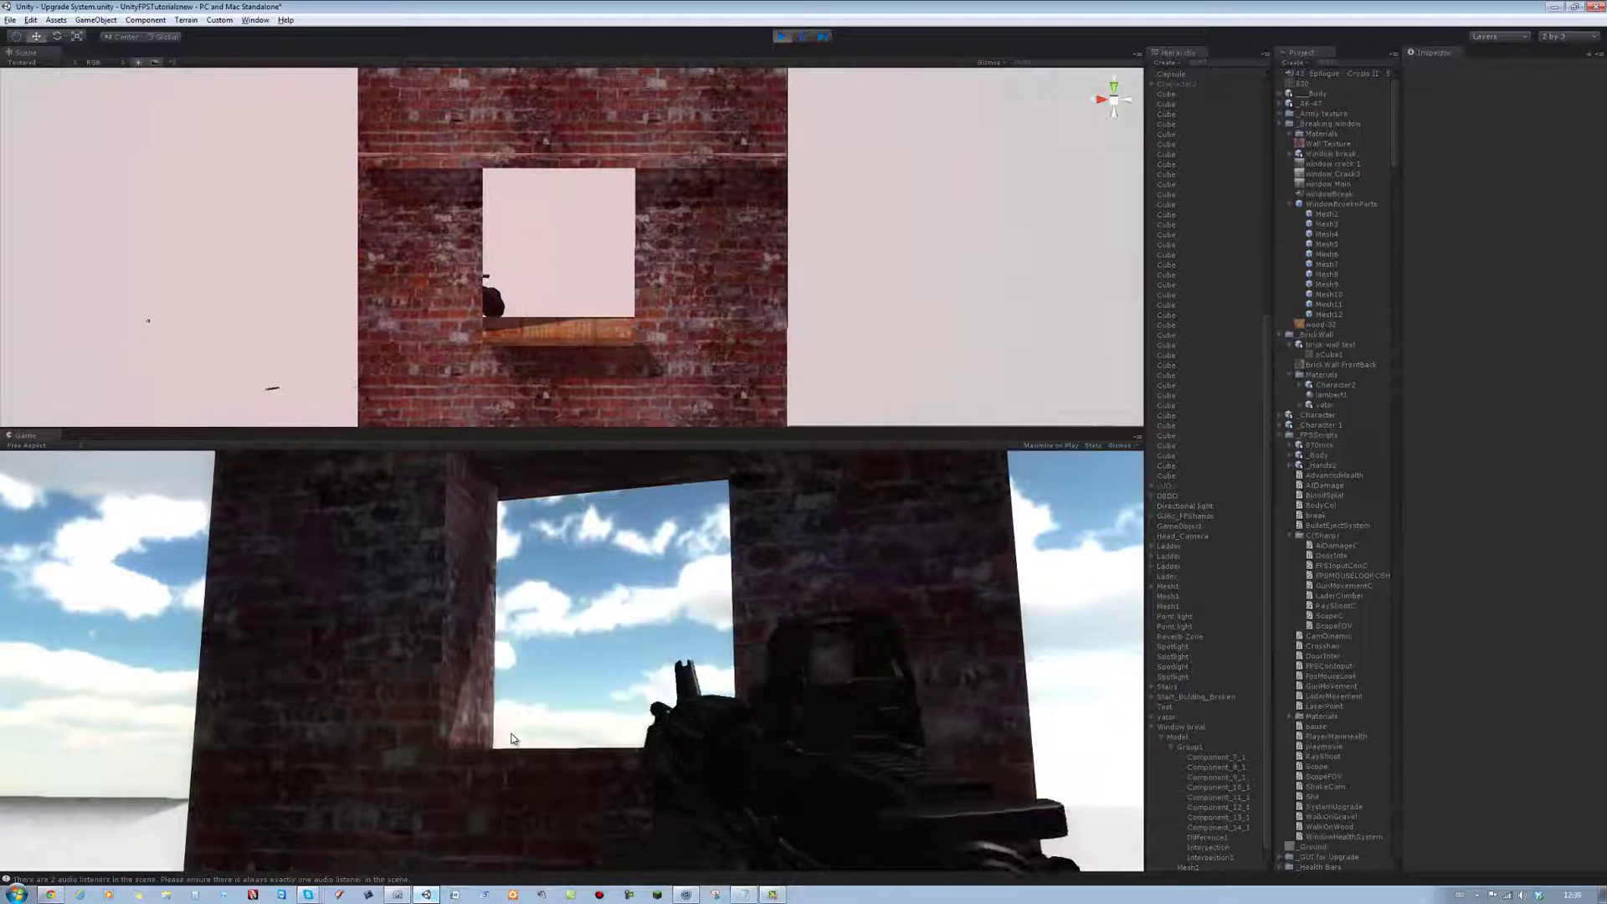
click(783, 36)
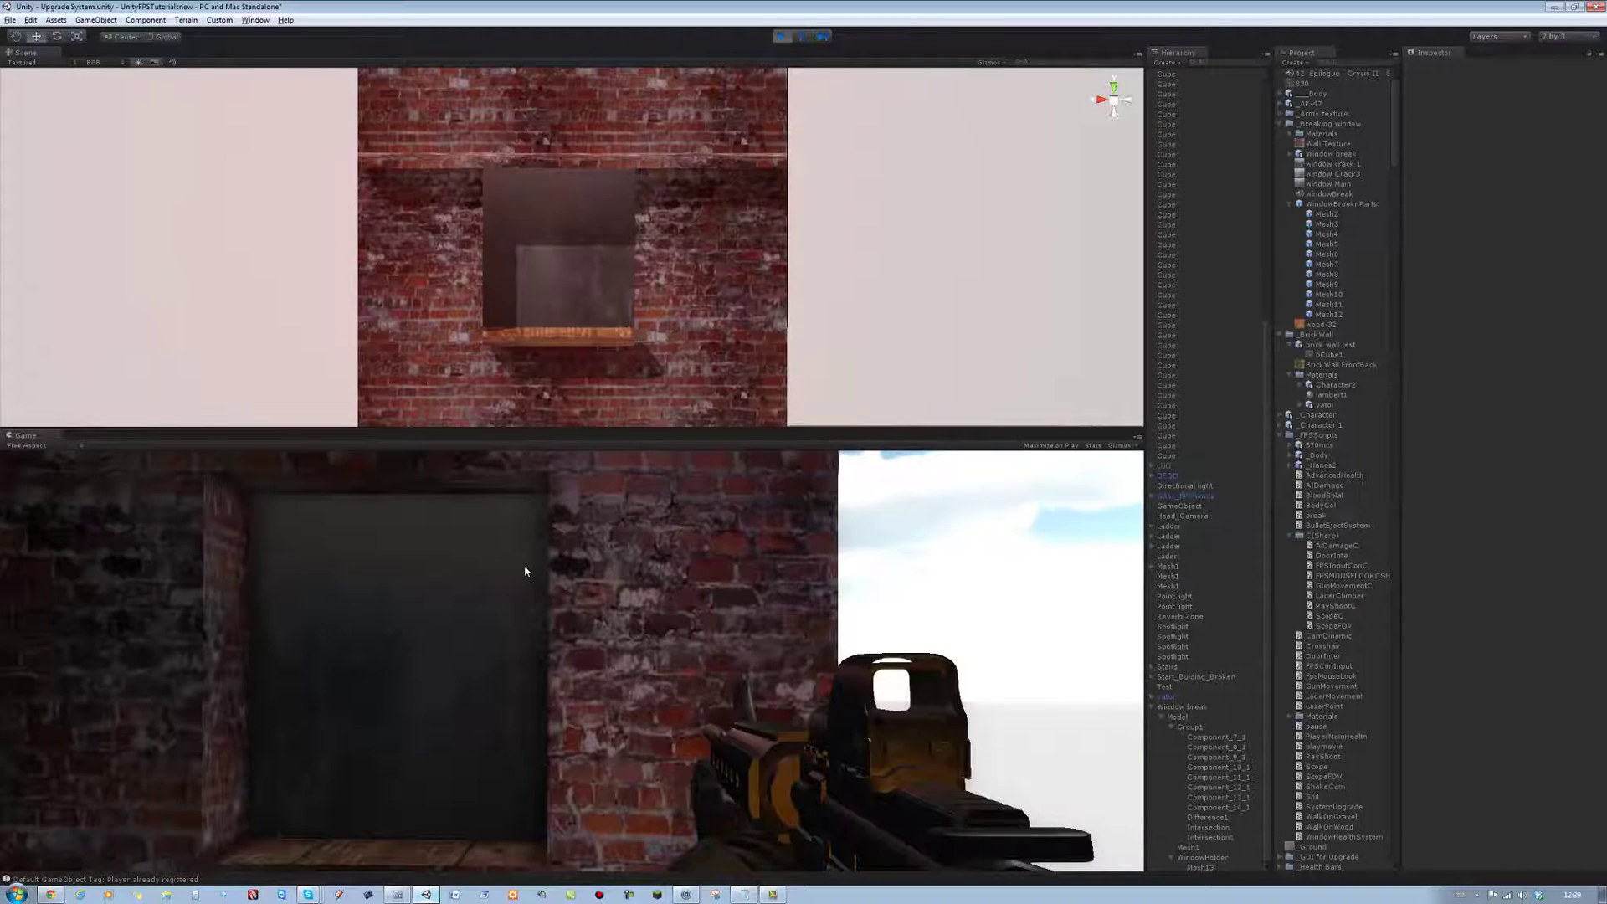
click(783, 36)
click(433, 662)
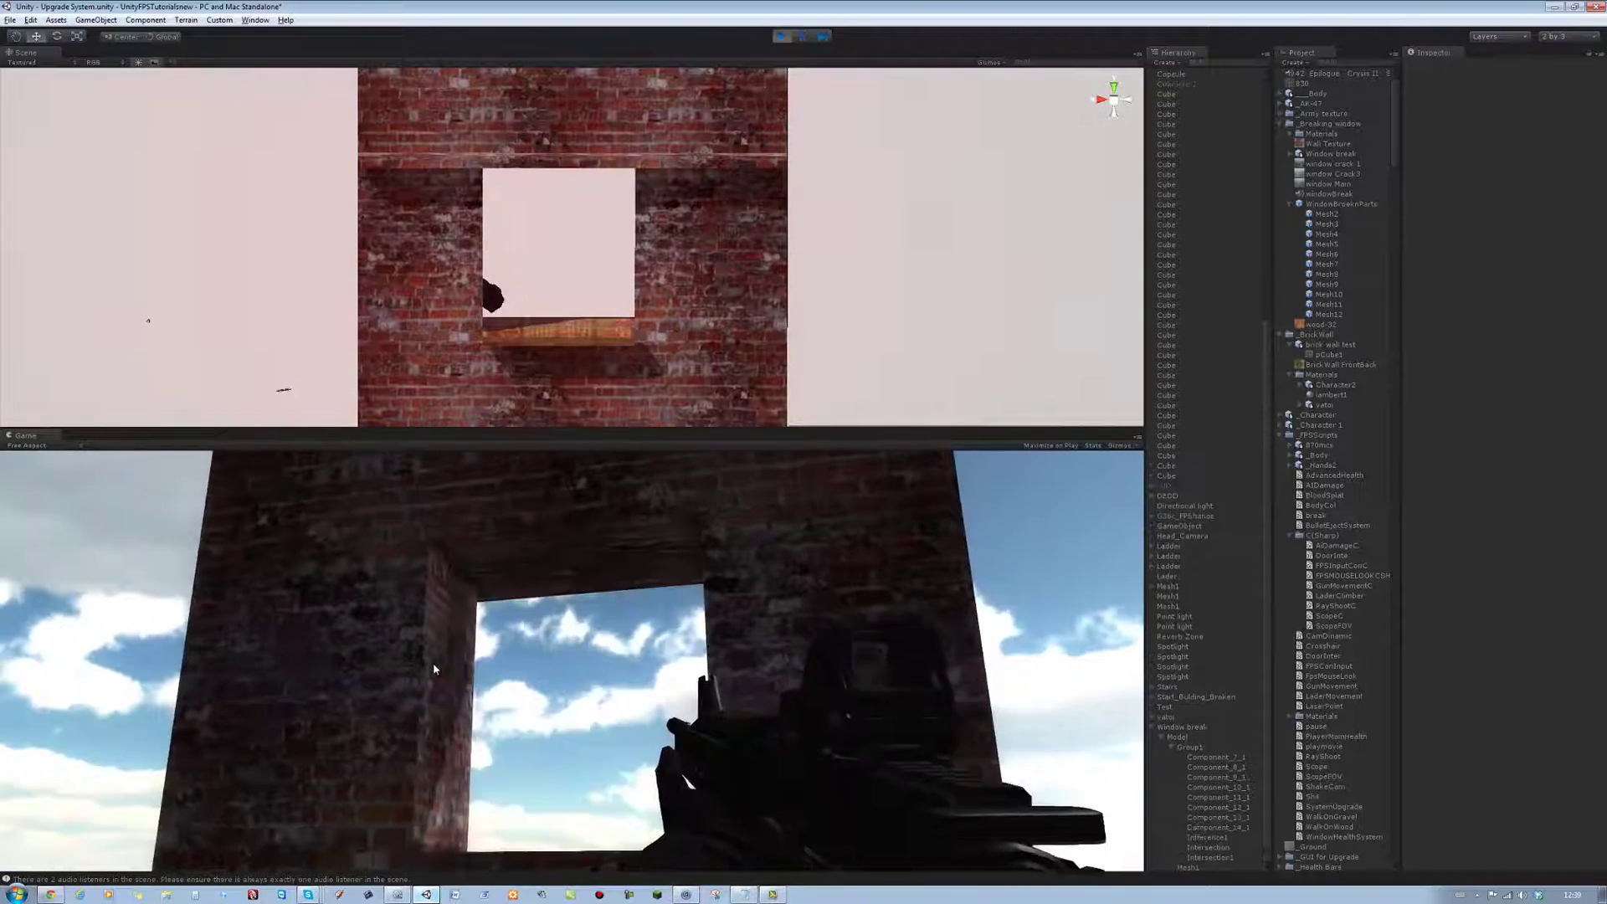
key(ctrl+p)
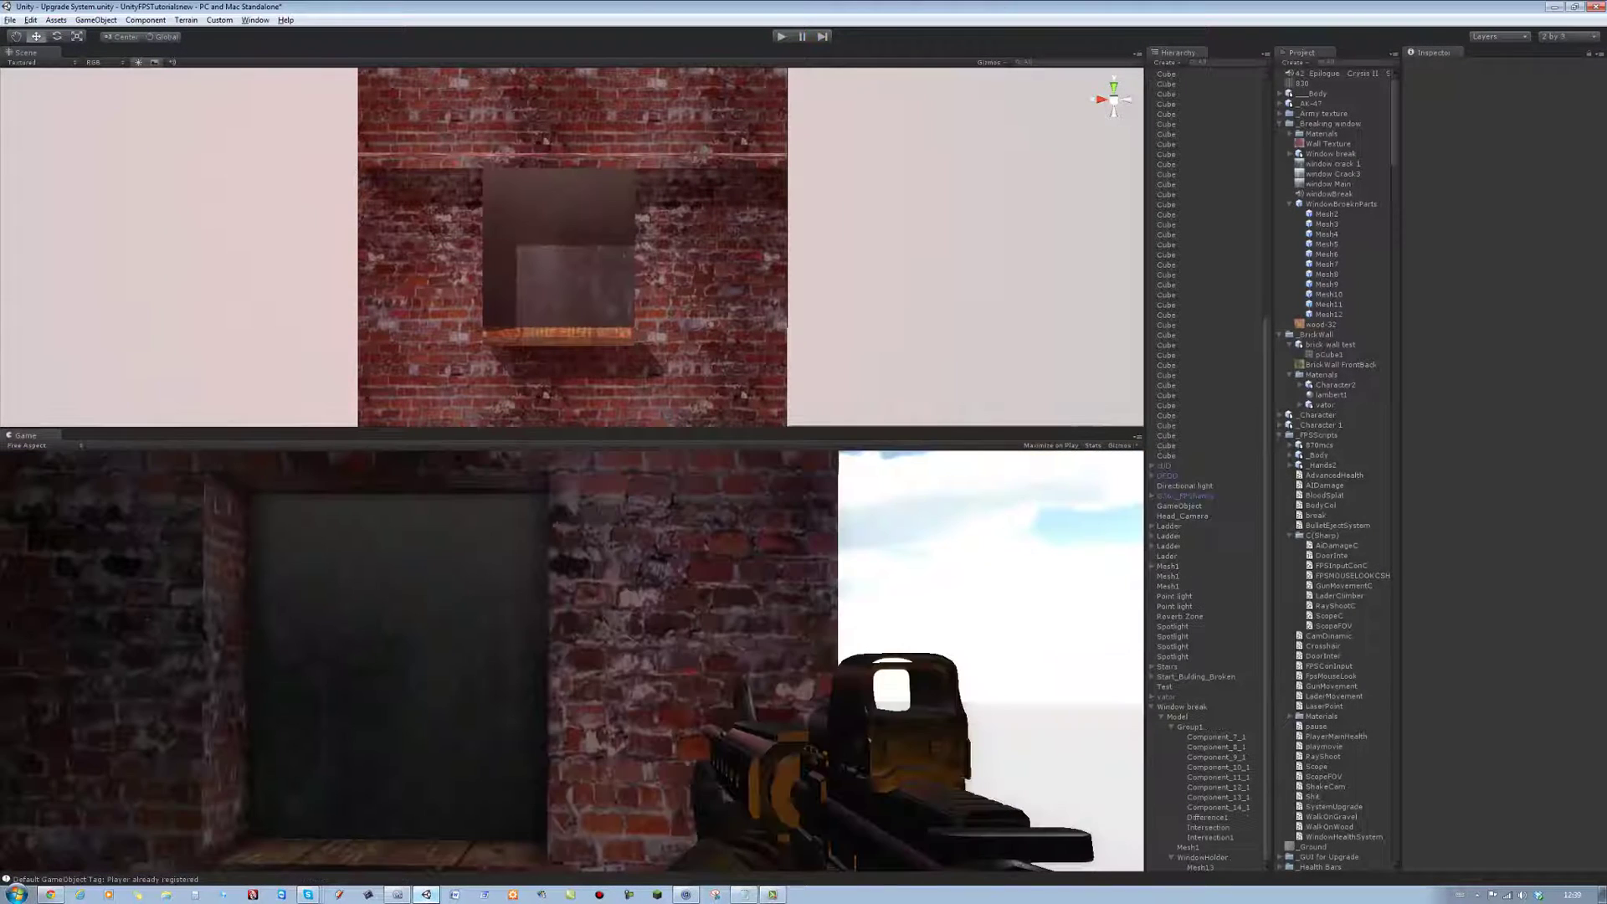
Step: Frame WindowHolder and shift it slightly right and up in the opening
click(1173, 727)
click(1201, 868)
alt+drag(756, 295, 673, 333)
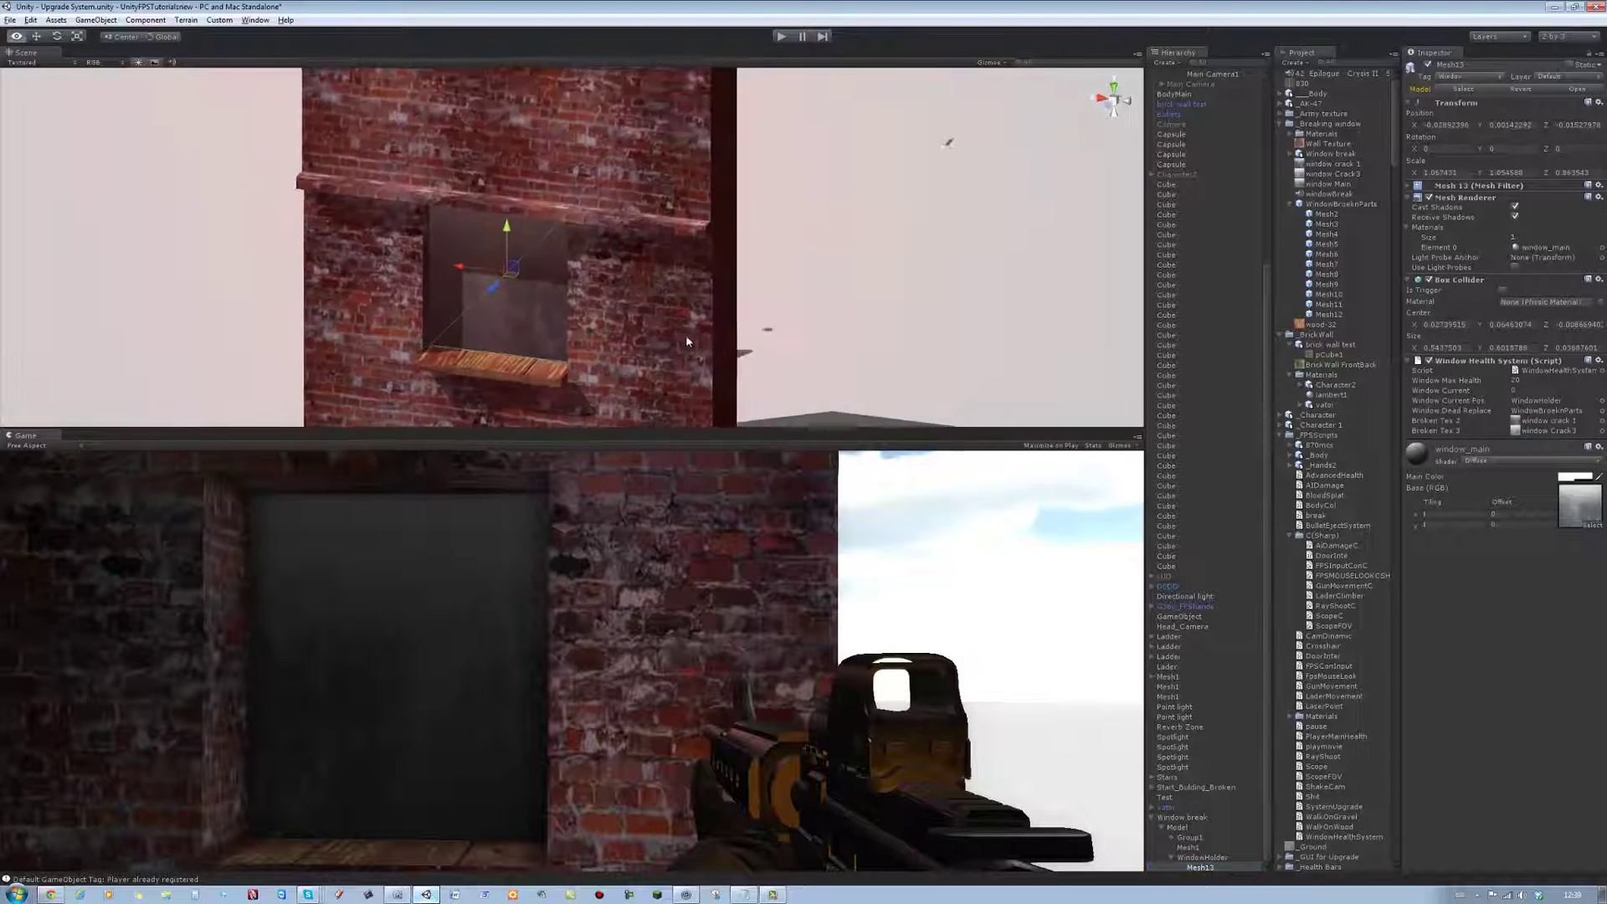
click(1212, 858)
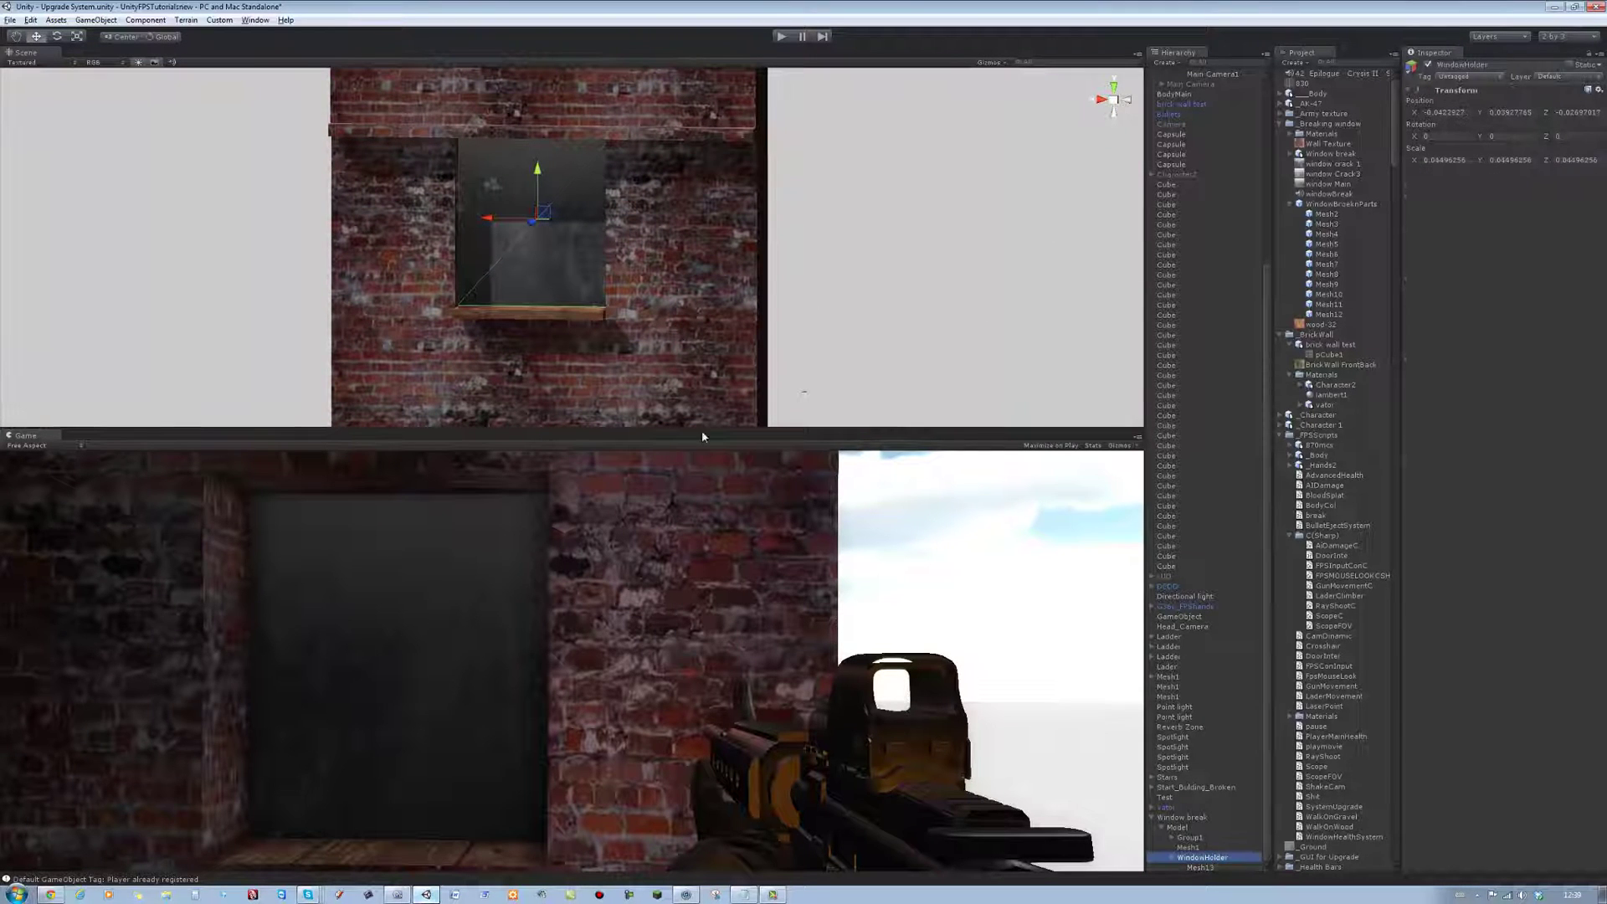
key(f)
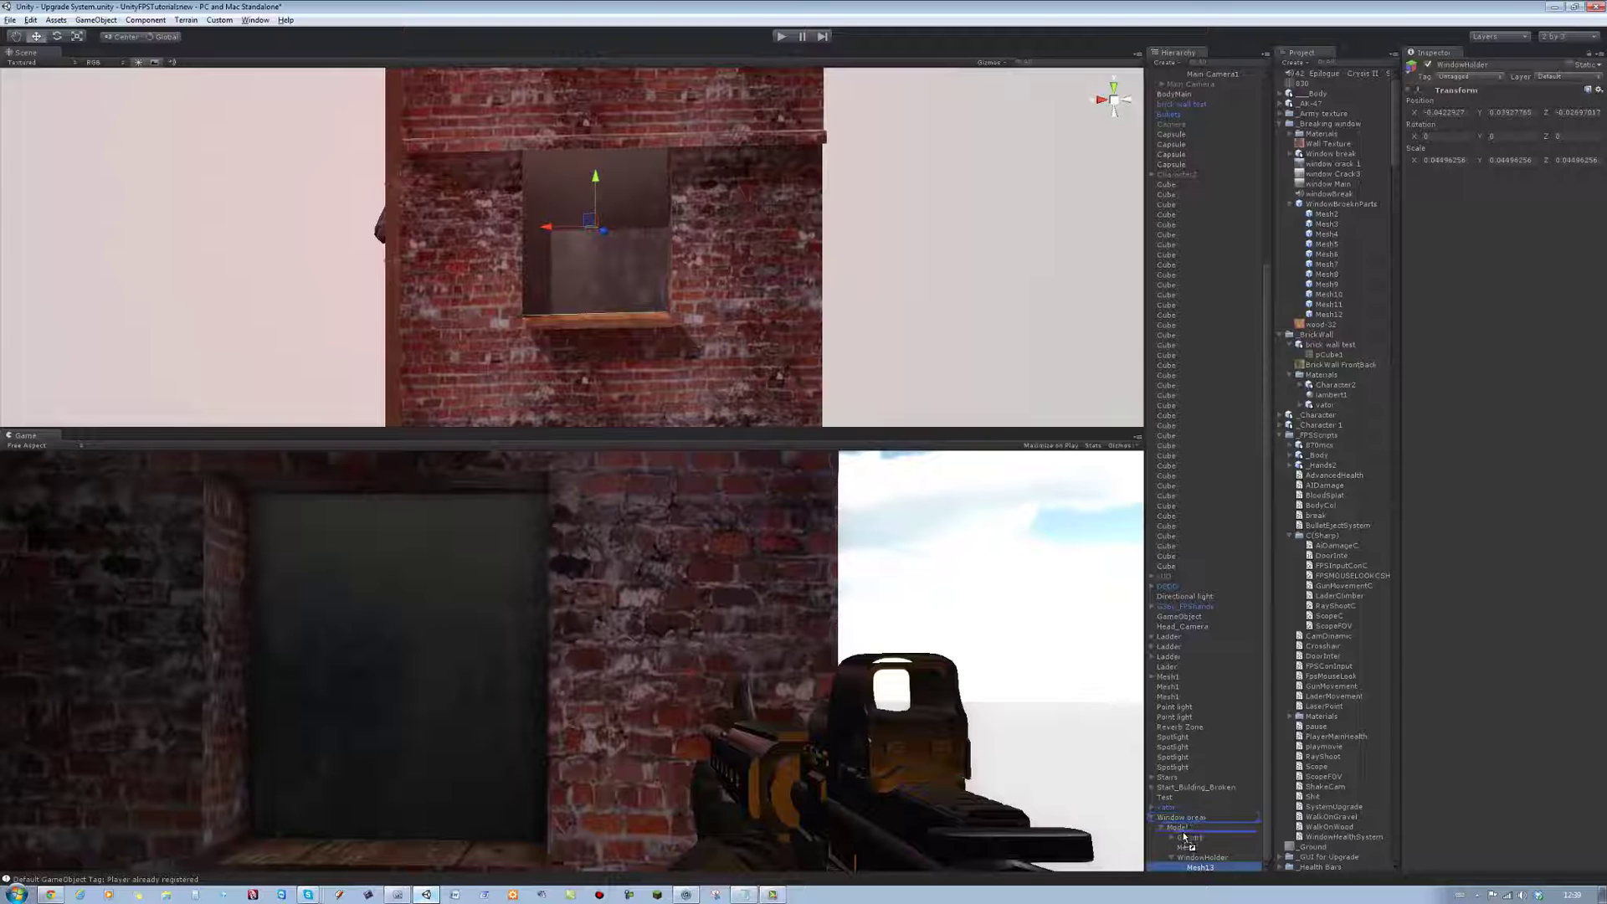
click(1189, 856)
click(1202, 866)
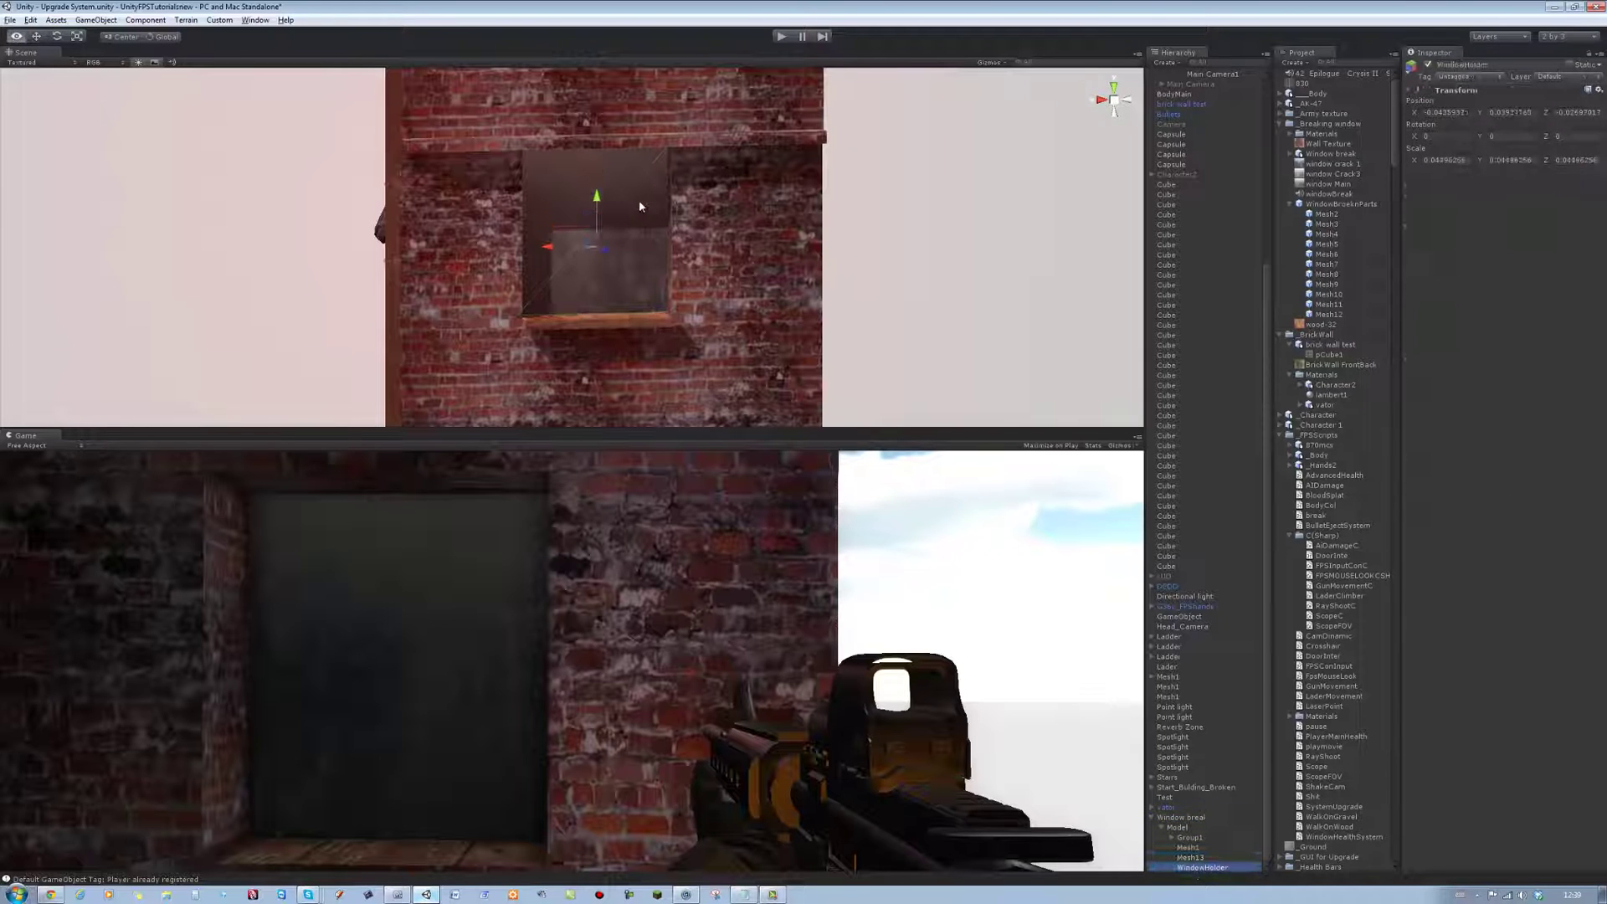
key(f)
drag(517, 252, 520, 249)
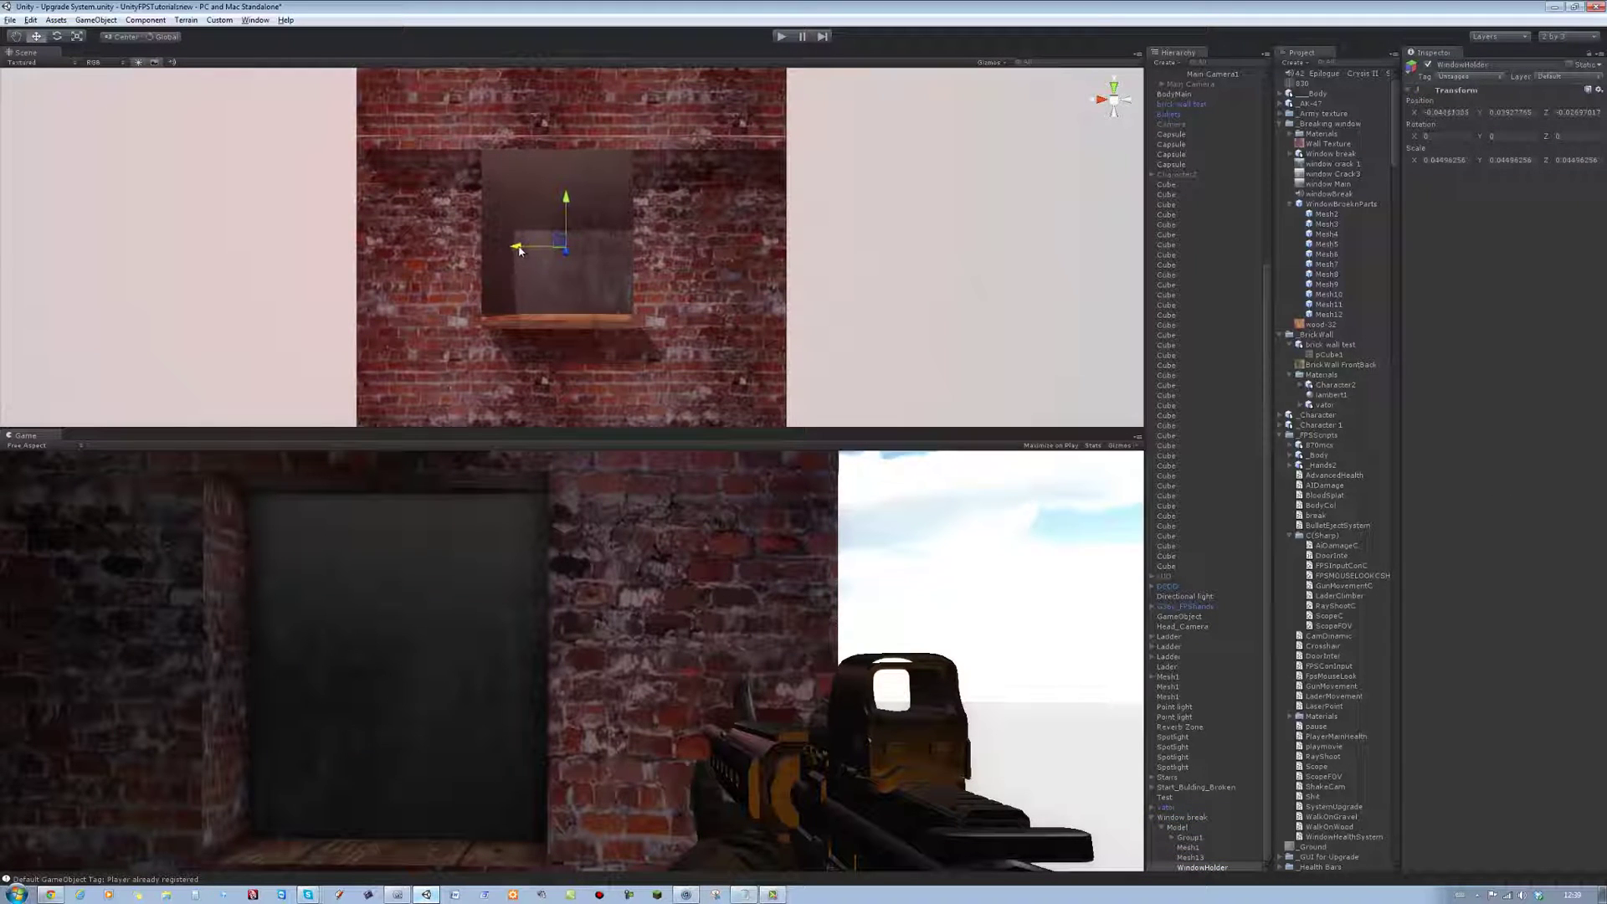
drag(567, 199, 568, 194)
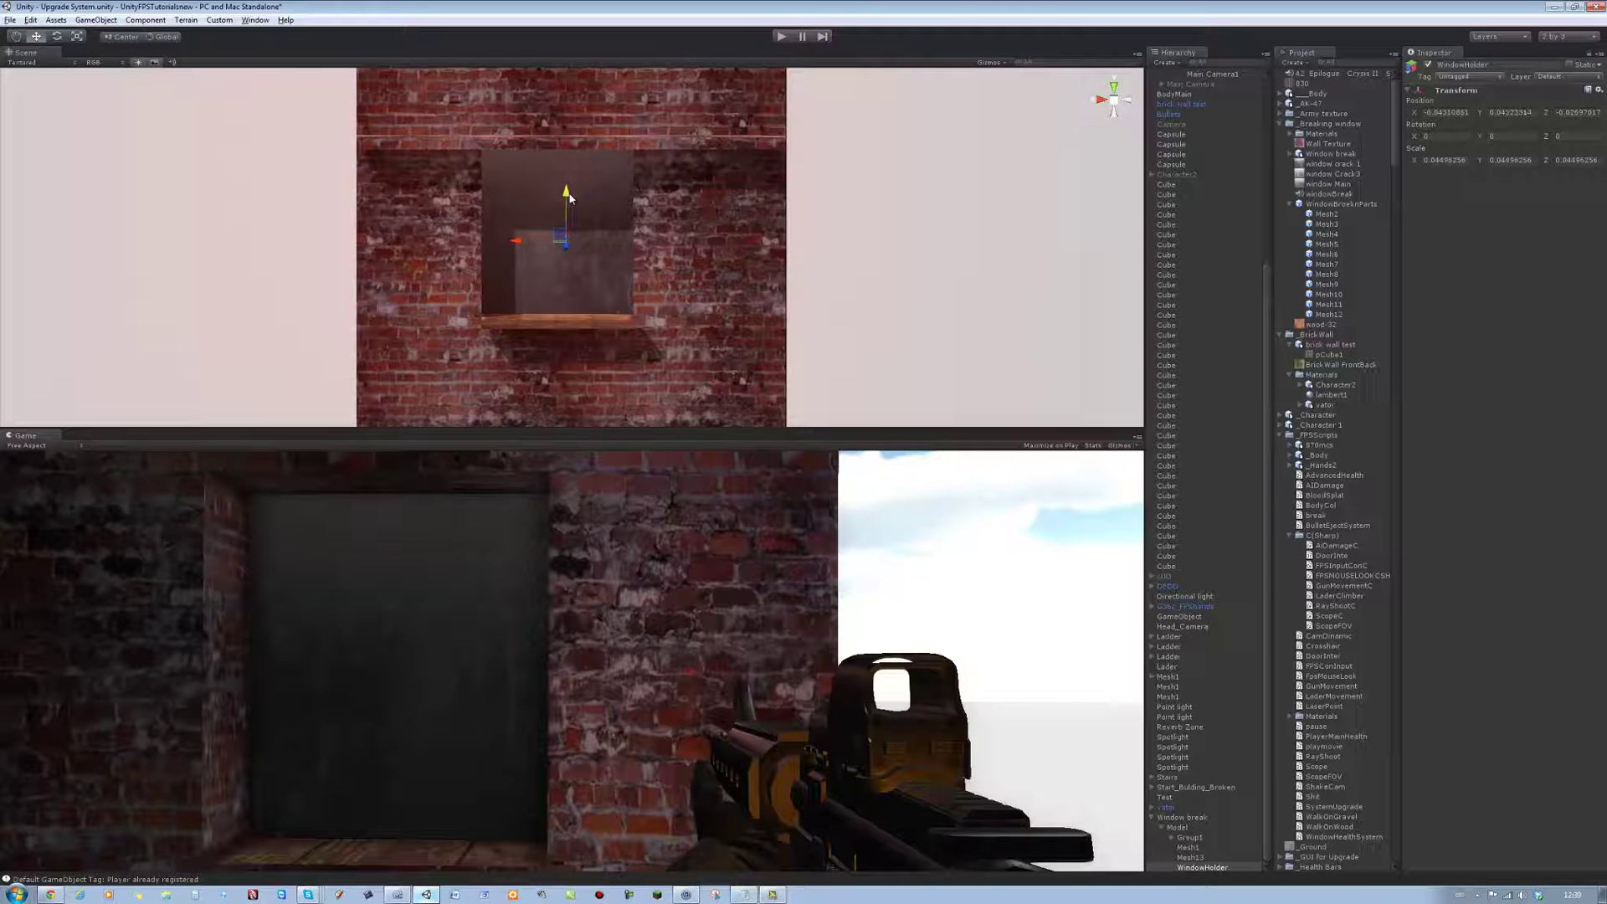
Step: Switch the move handles to Local and move Model into WindowHolder
click(1193, 858)
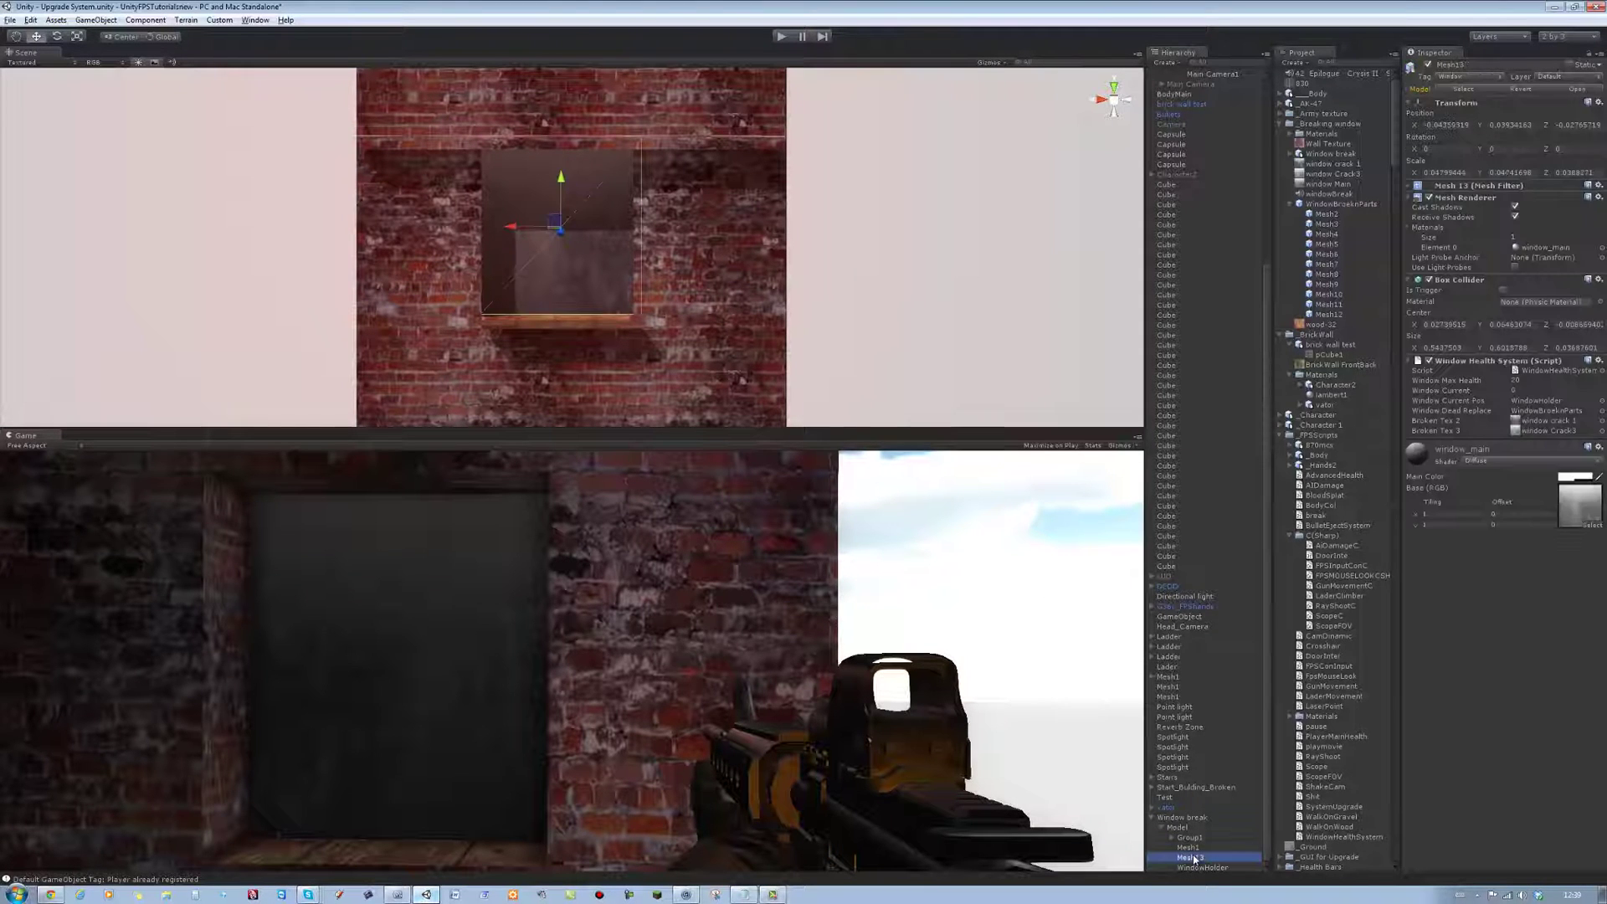
click(173, 39)
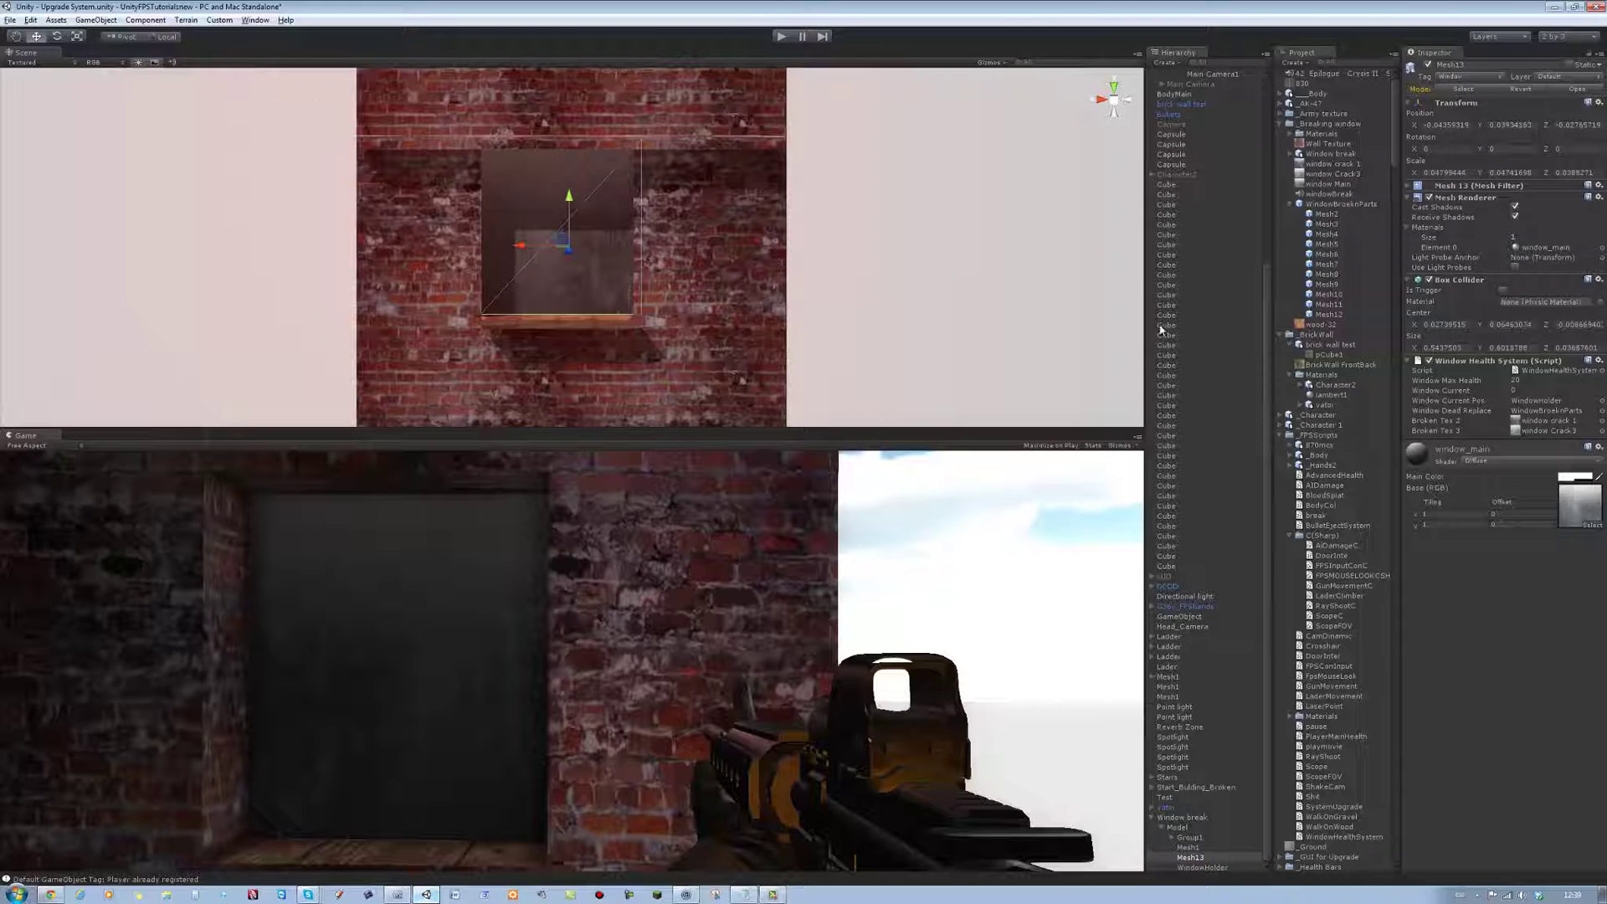
click(1203, 866)
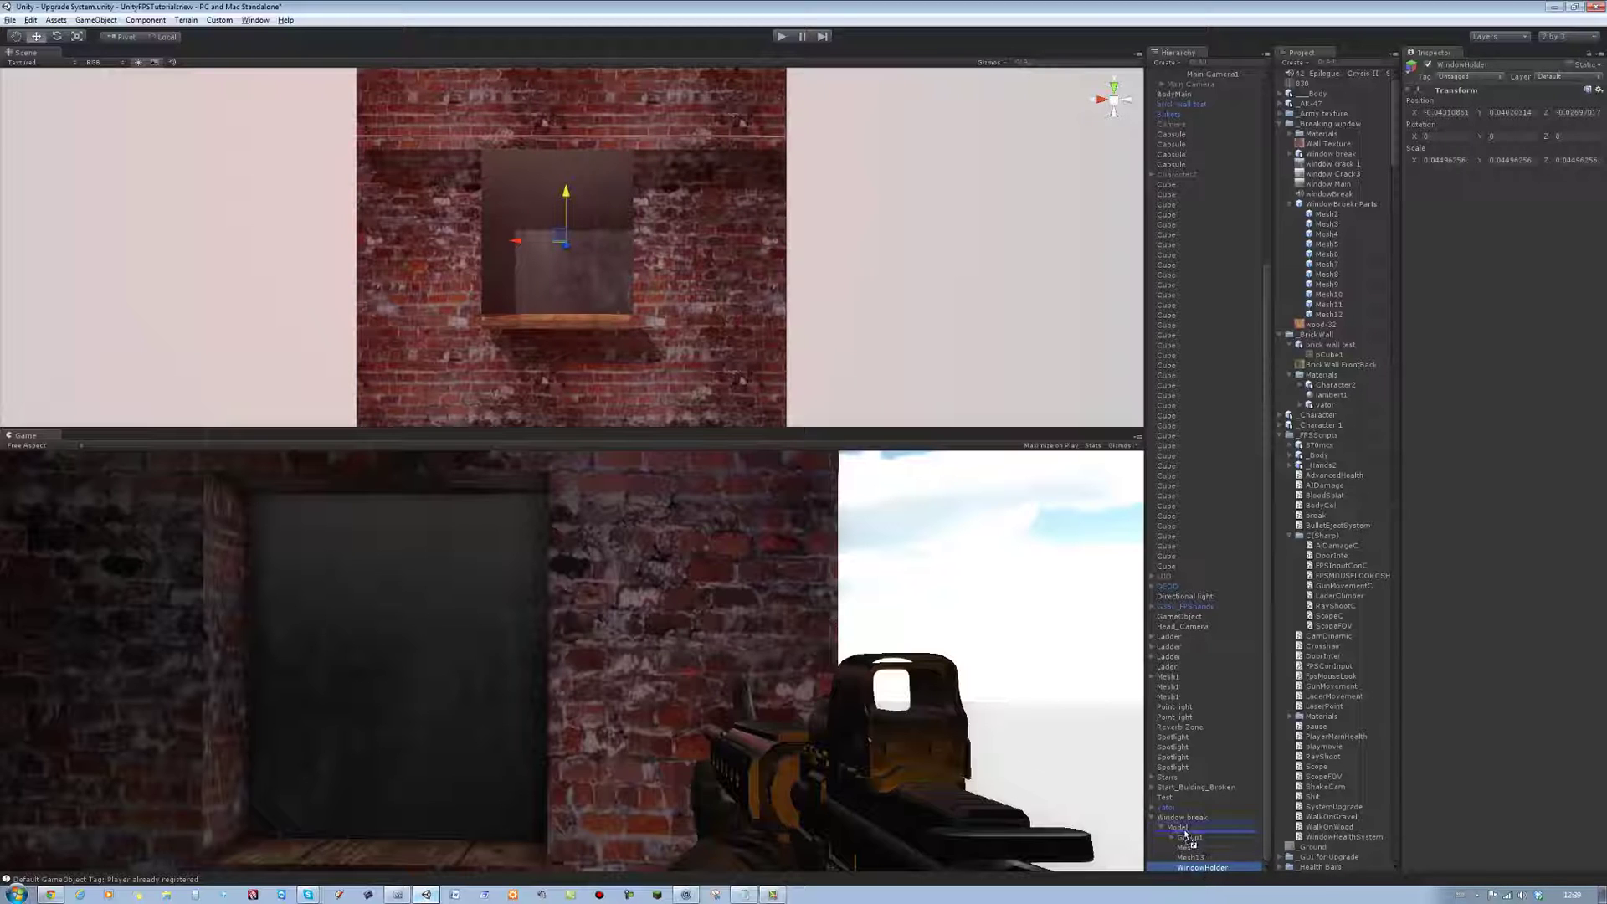
click(1183, 833)
drag(1184, 836, 1200, 869)
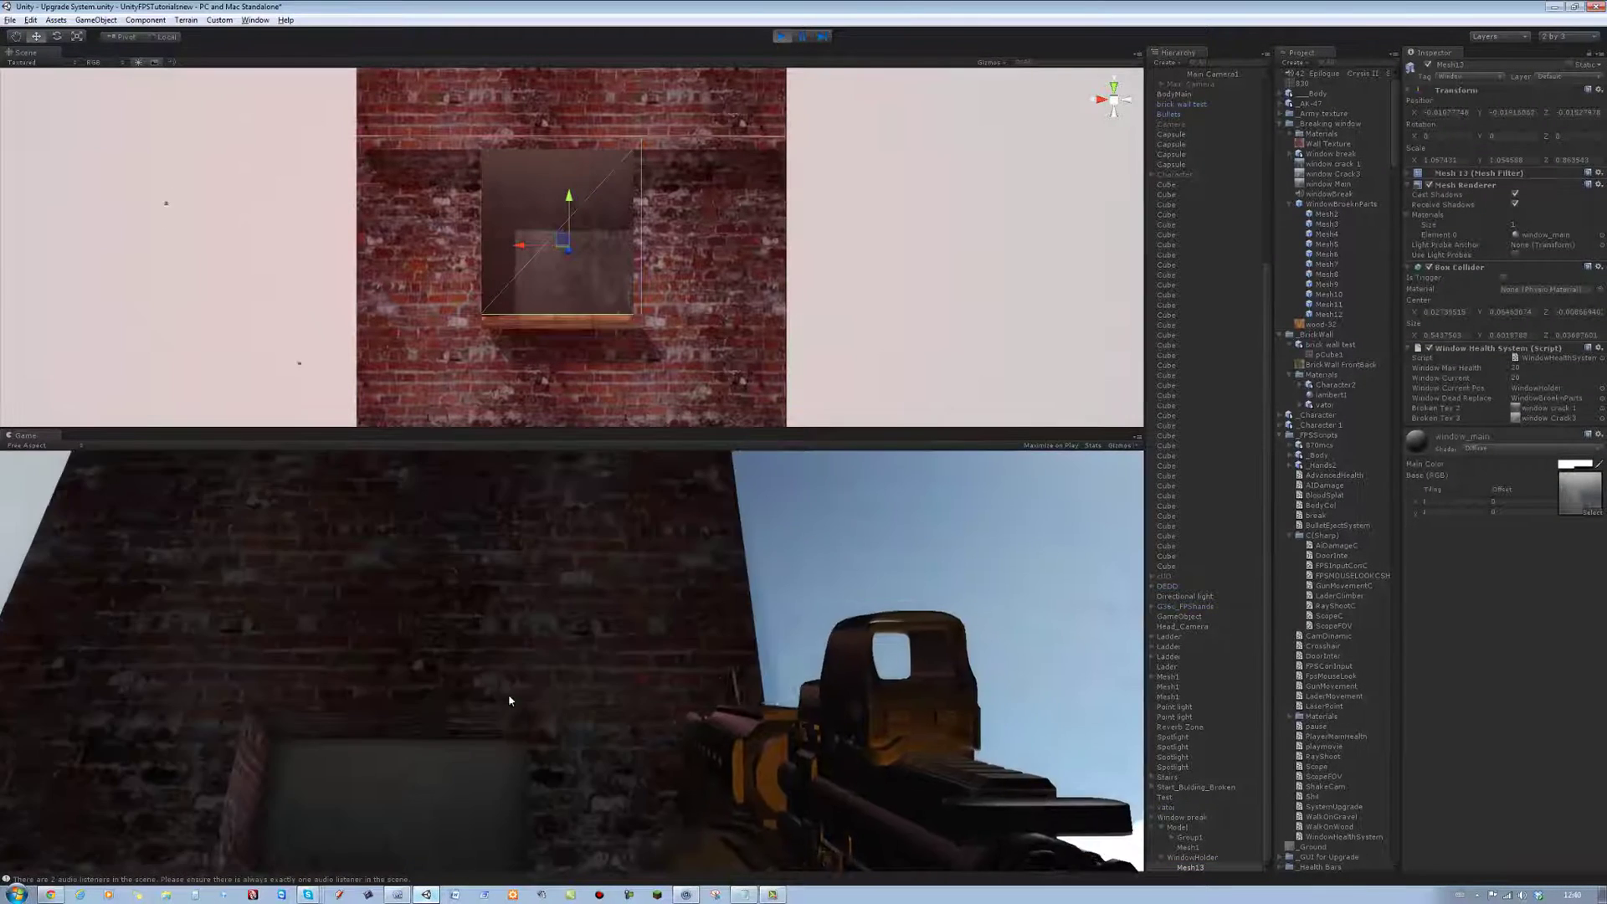
click(509, 693)
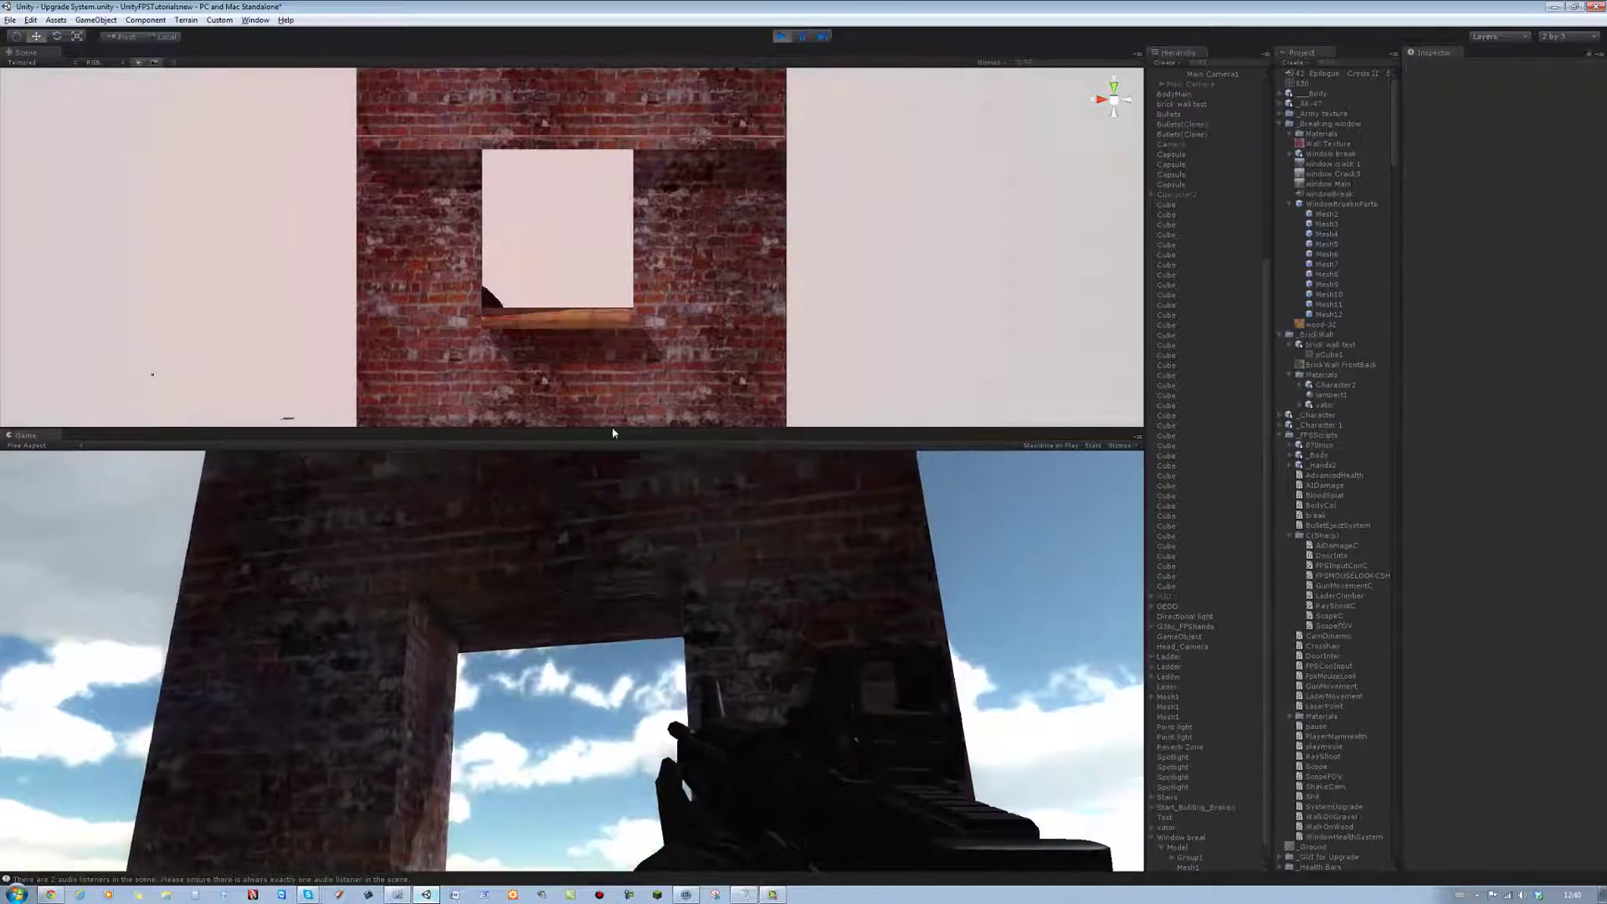
key(ctrl+p)
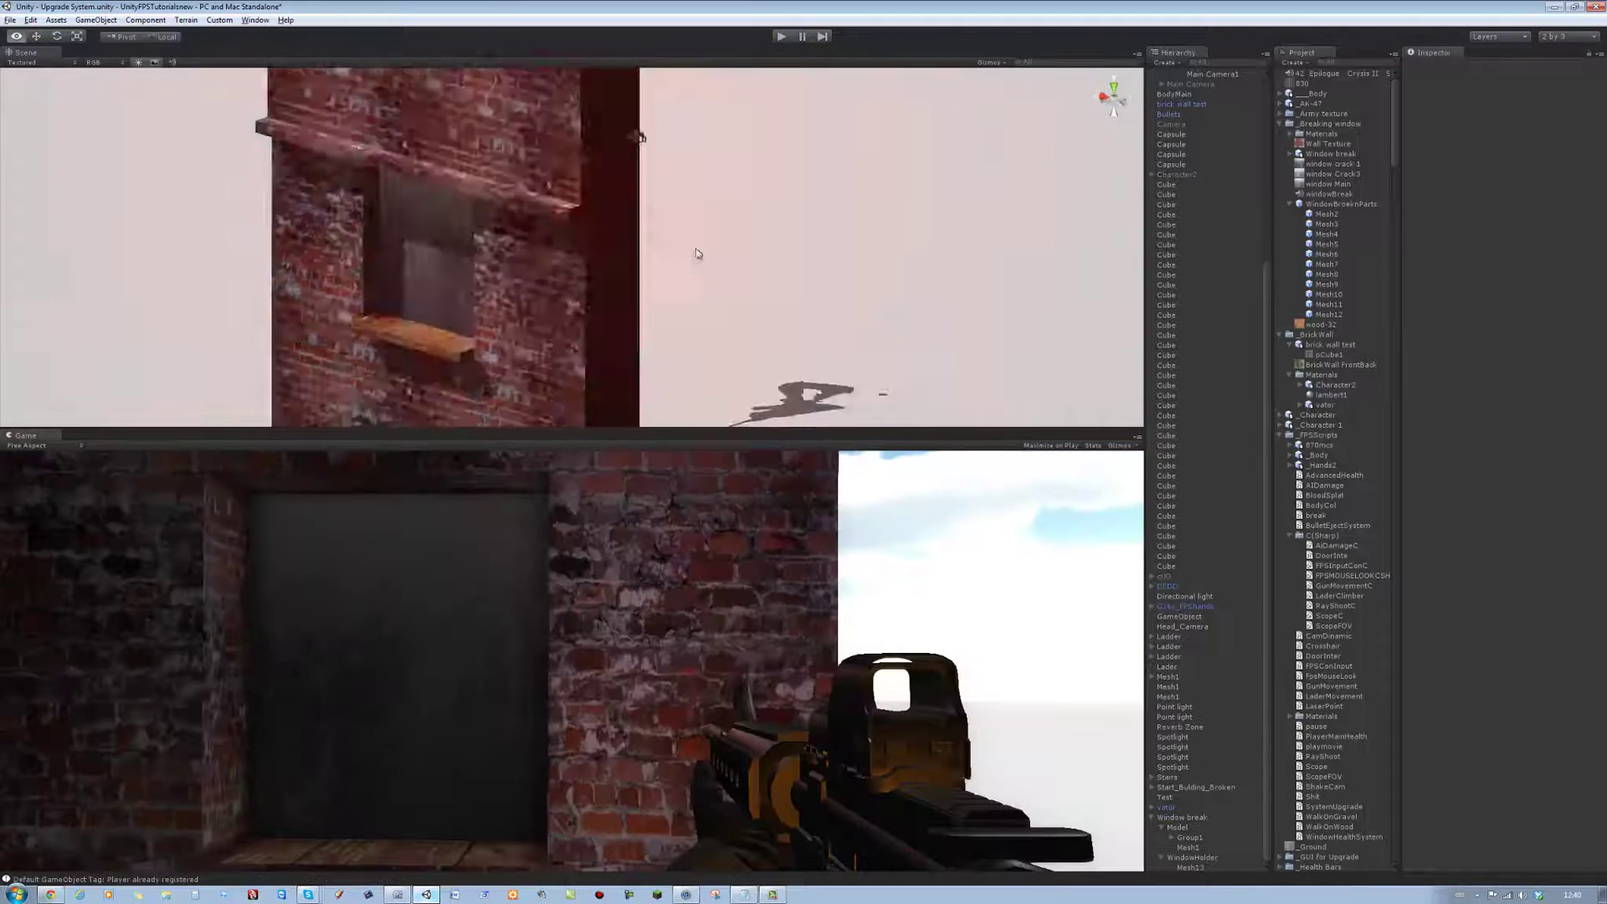
click(785, 38)
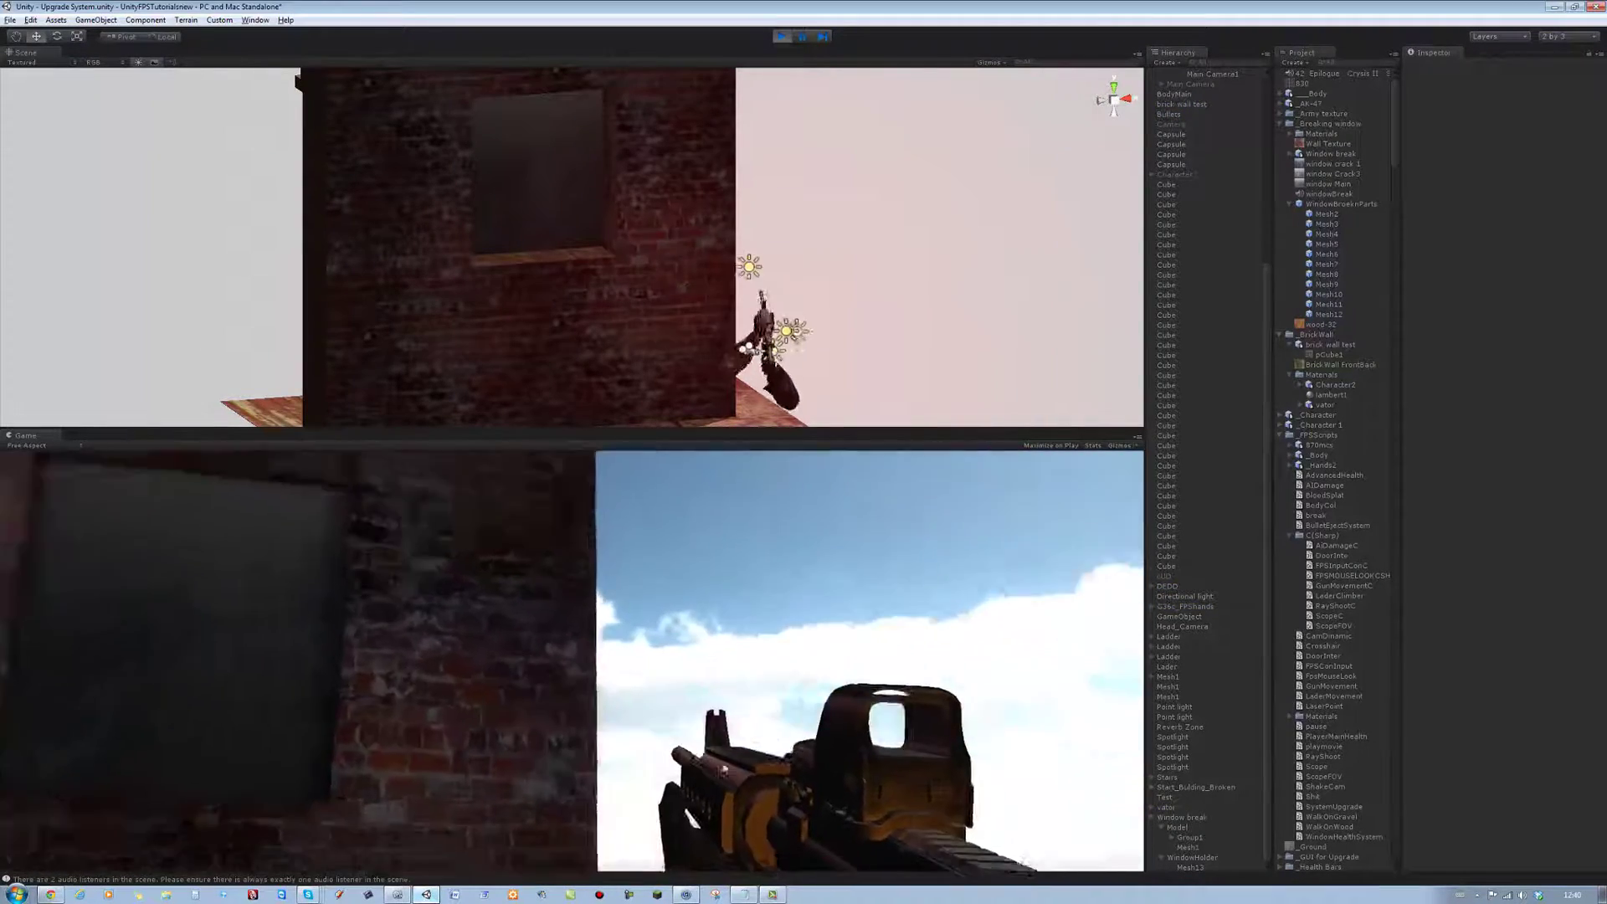
right_click(627, 778)
key(space)
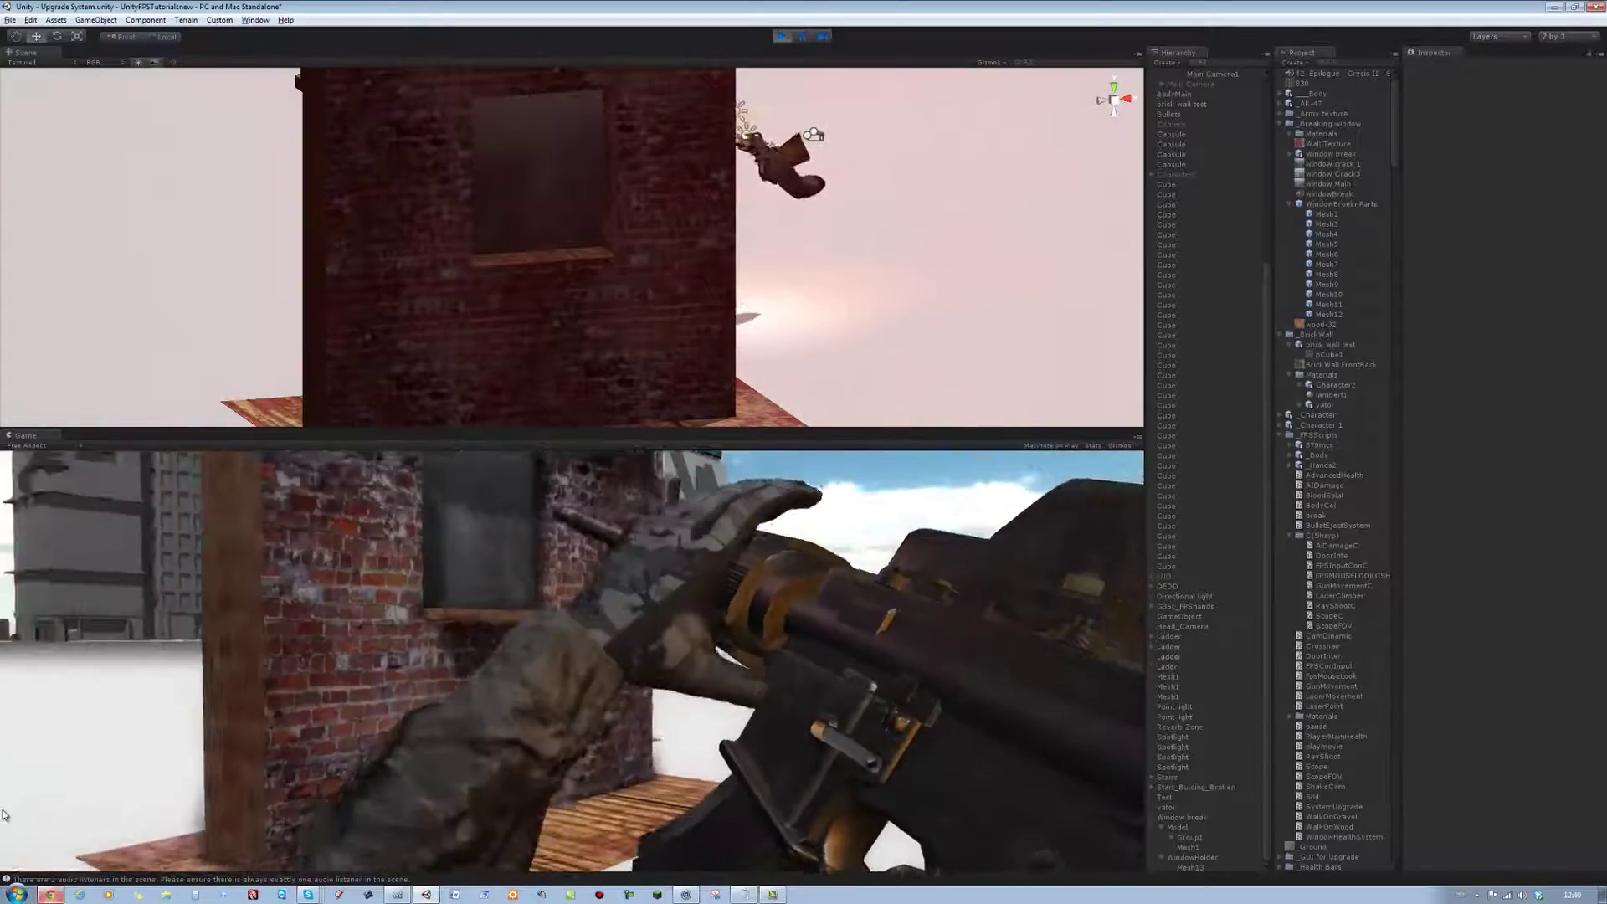
right_click(565, 665)
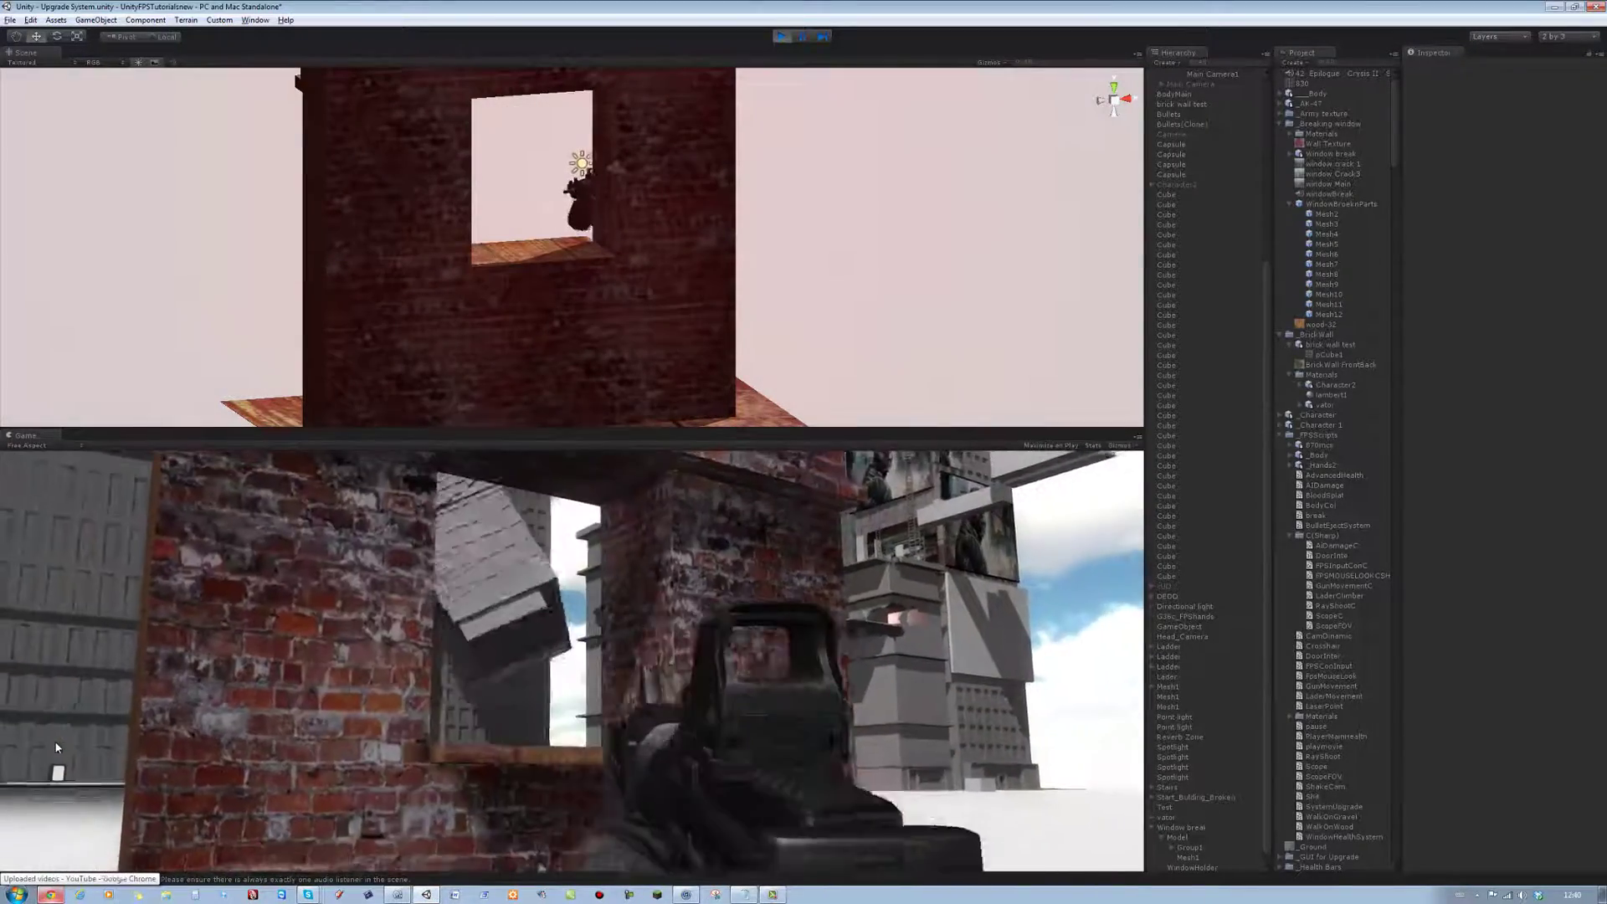
click(787, 40)
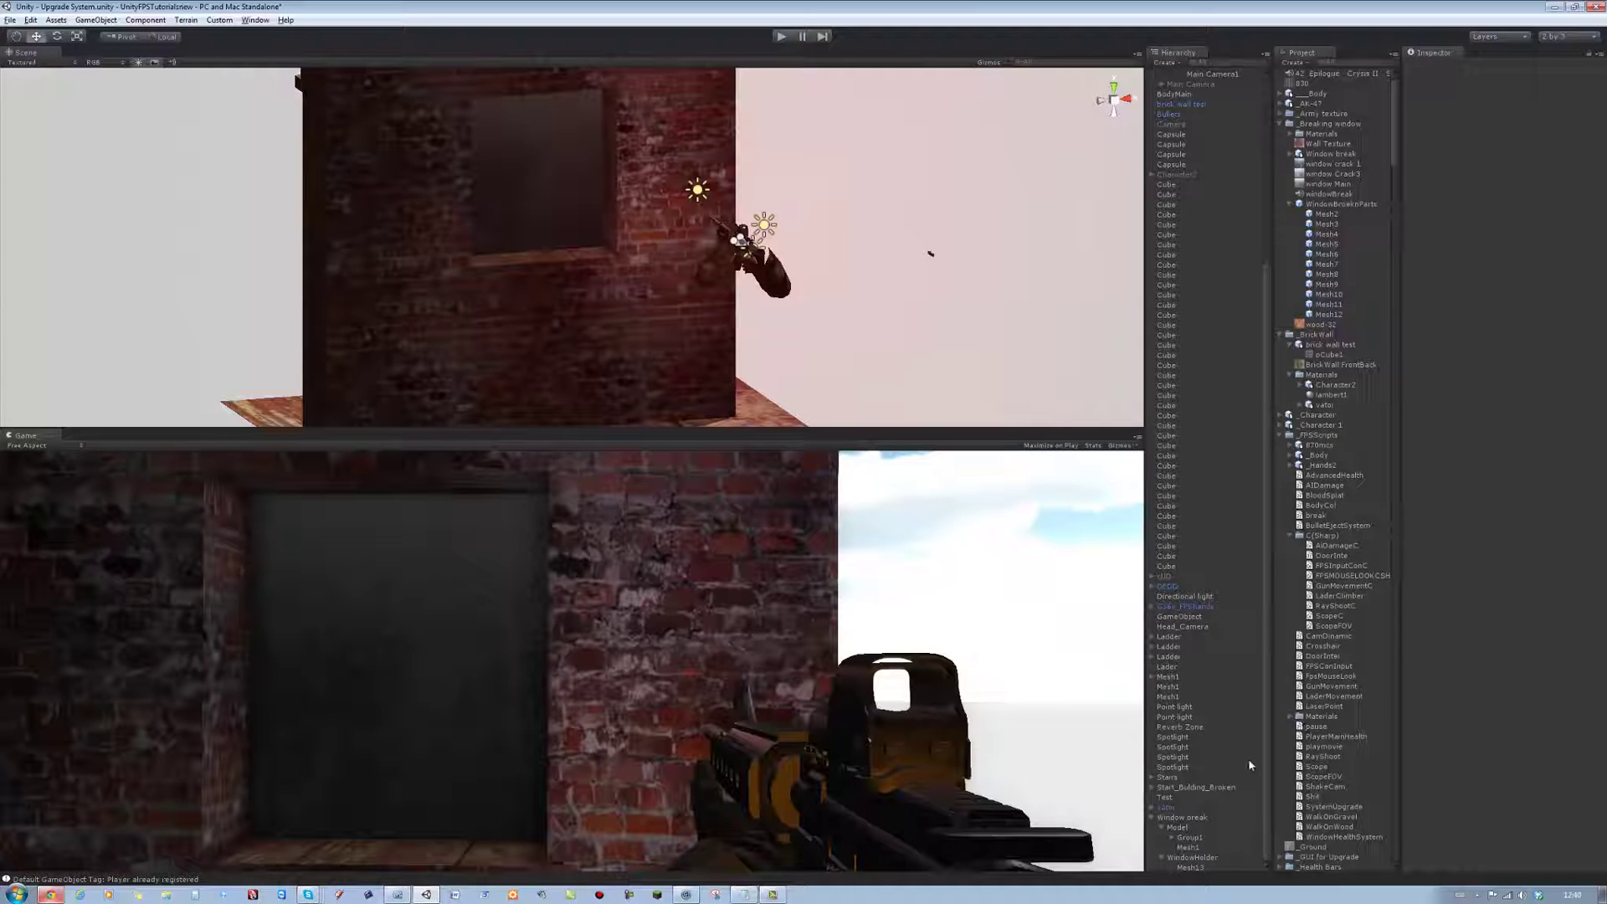
right_drag(552, 270, 609, 216)
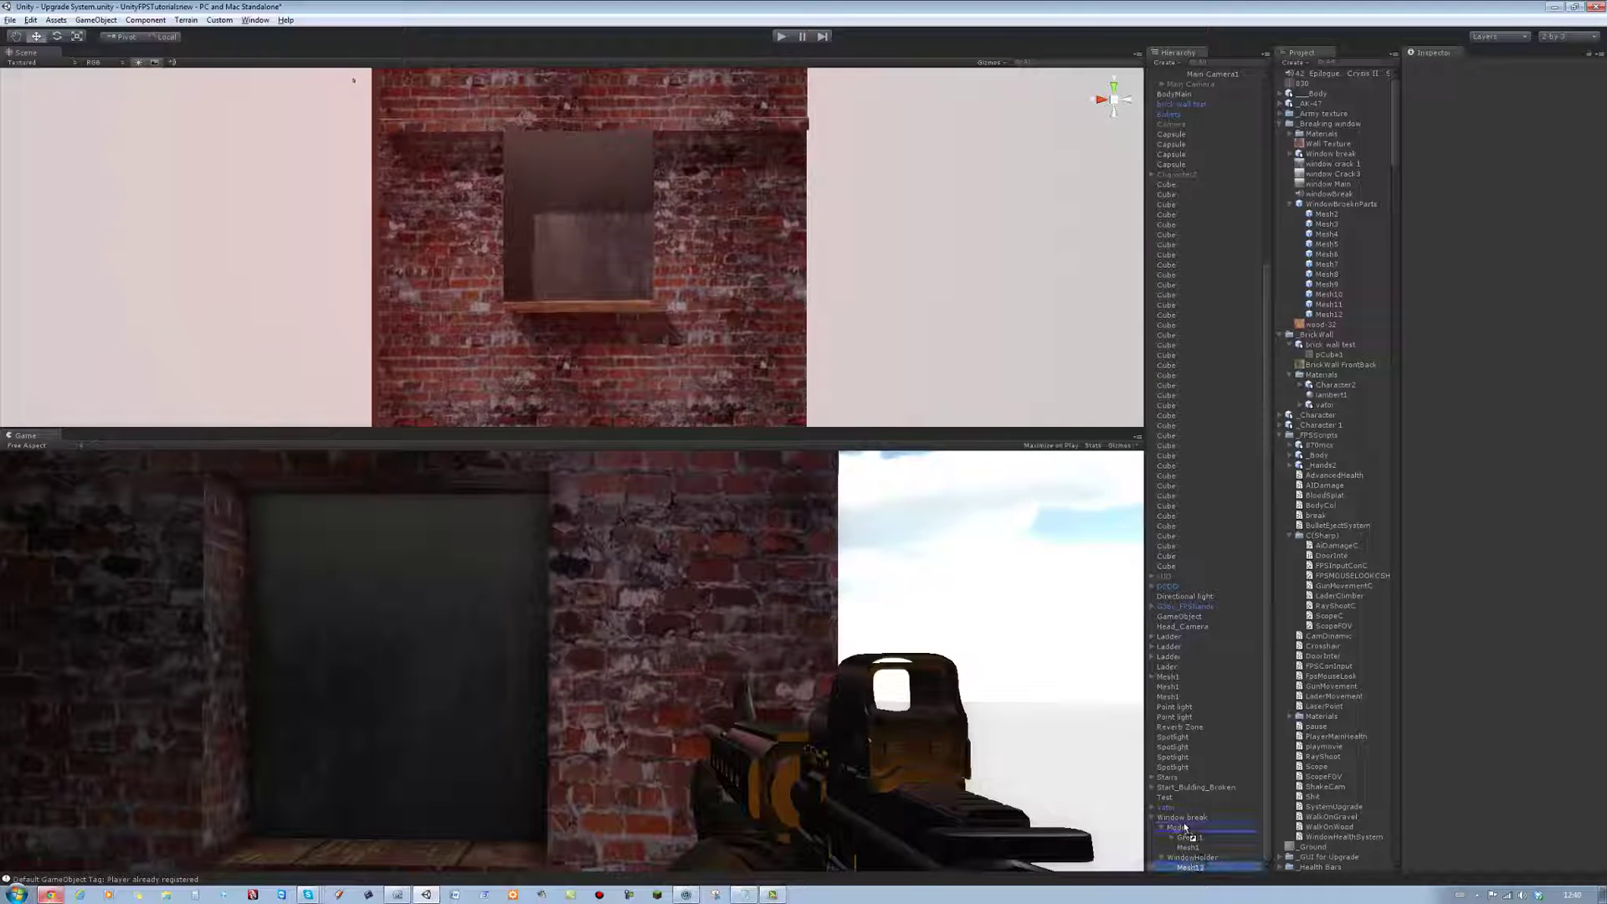
Step: Shift WindowHolder to the left with the move gizmo
click(1185, 826)
click(1190, 866)
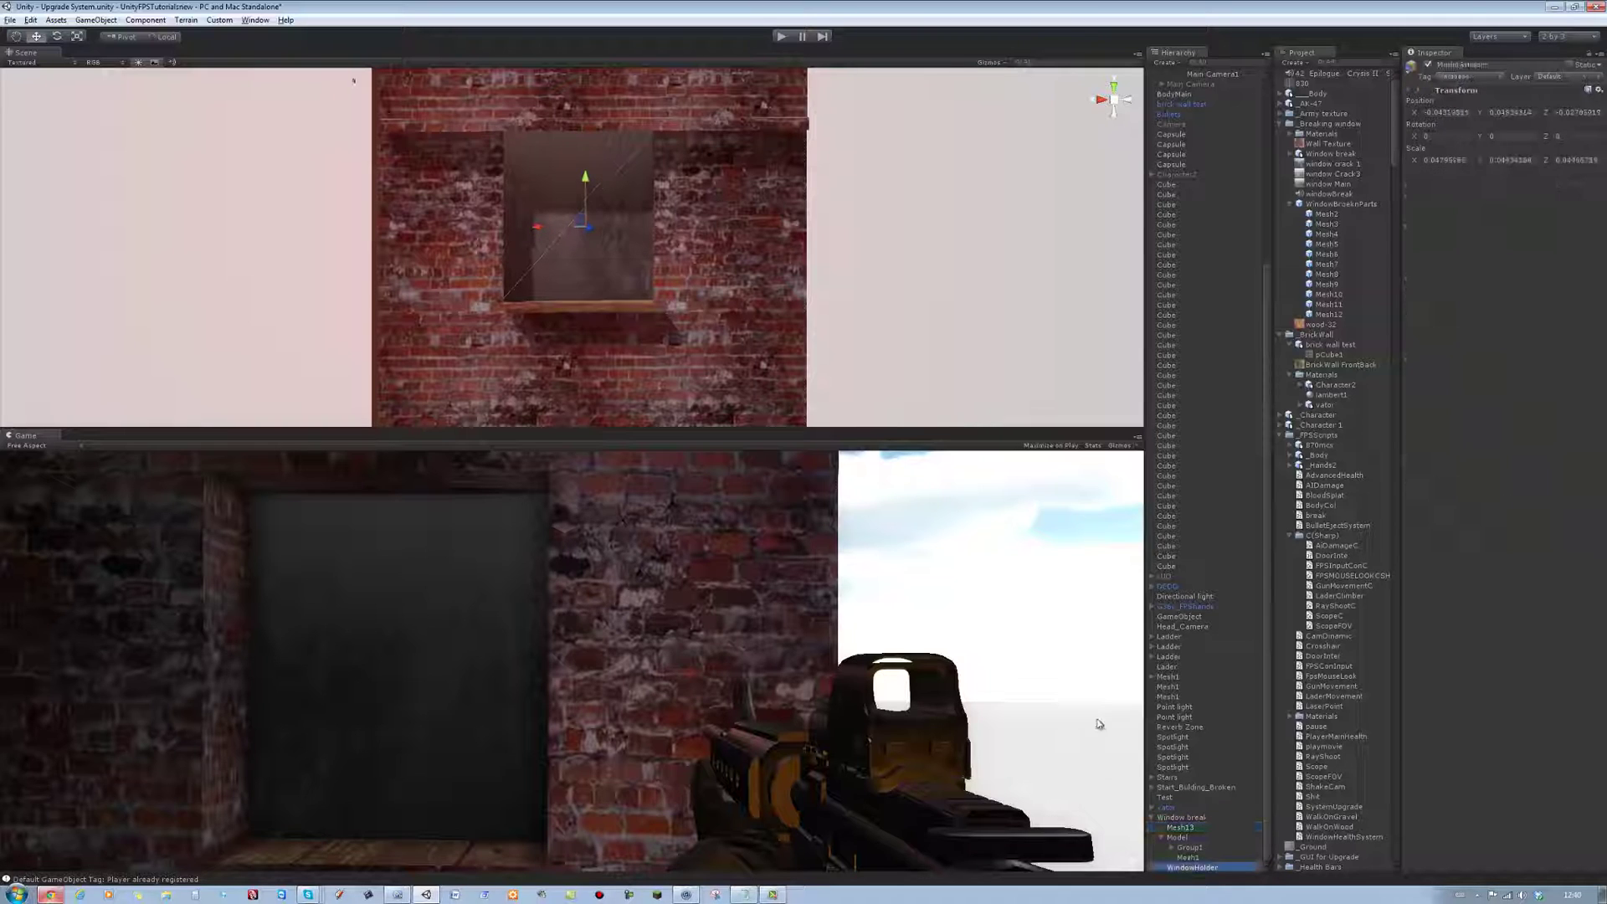
drag(529, 229, 497, 225)
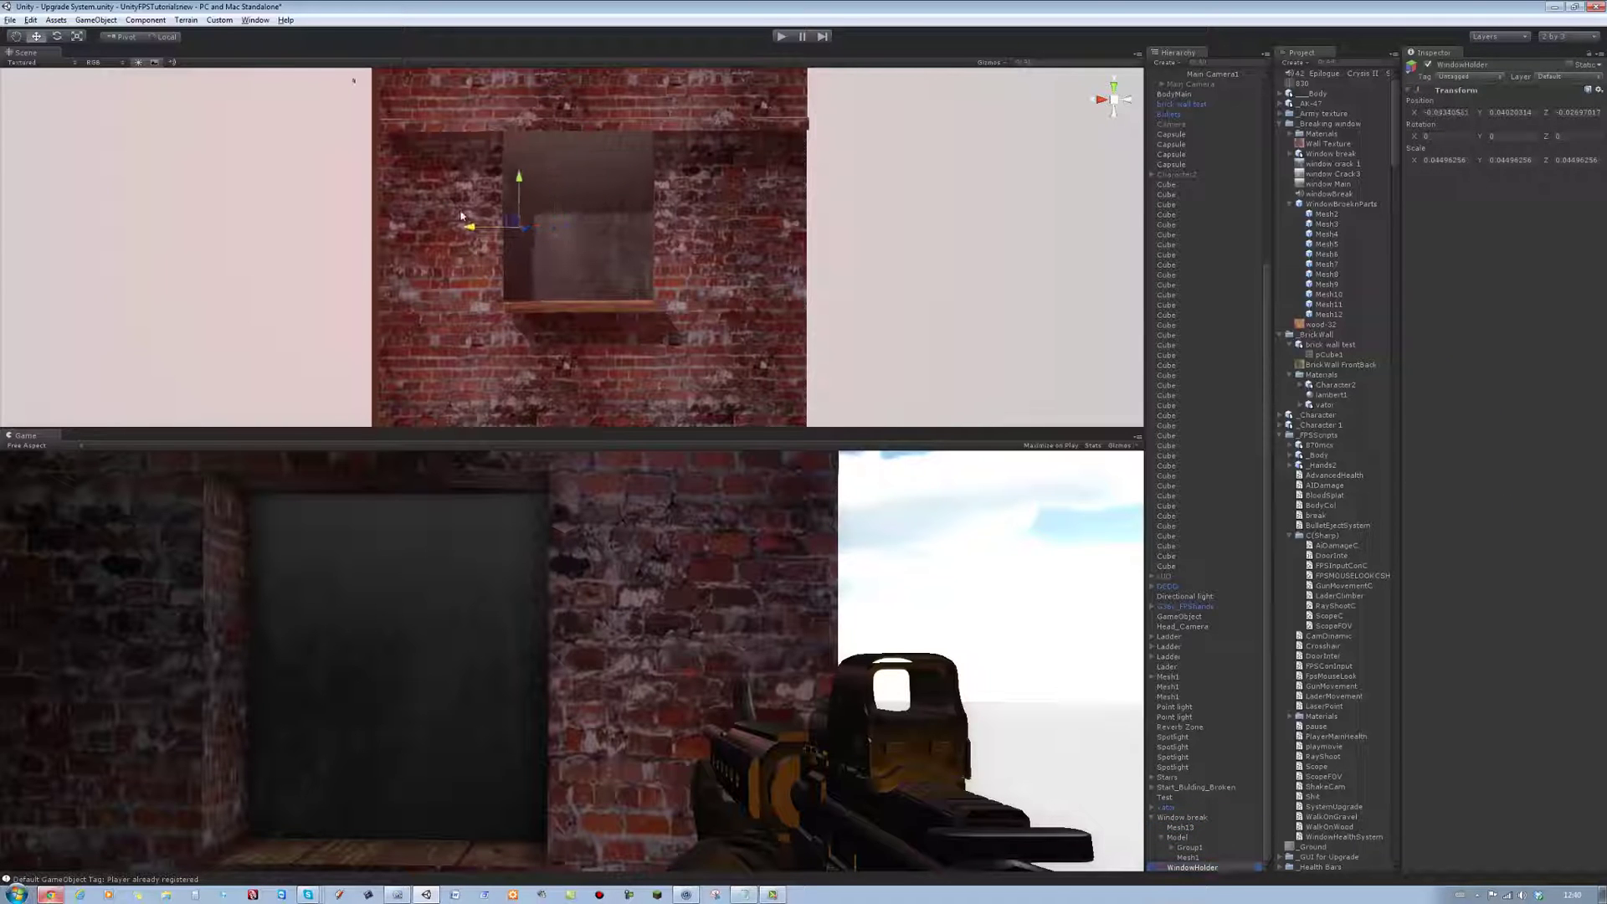
drag(462, 216, 511, 248)
Step: Play-test twice with Mesh13 selected, shooting out the window glass
click(1190, 866)
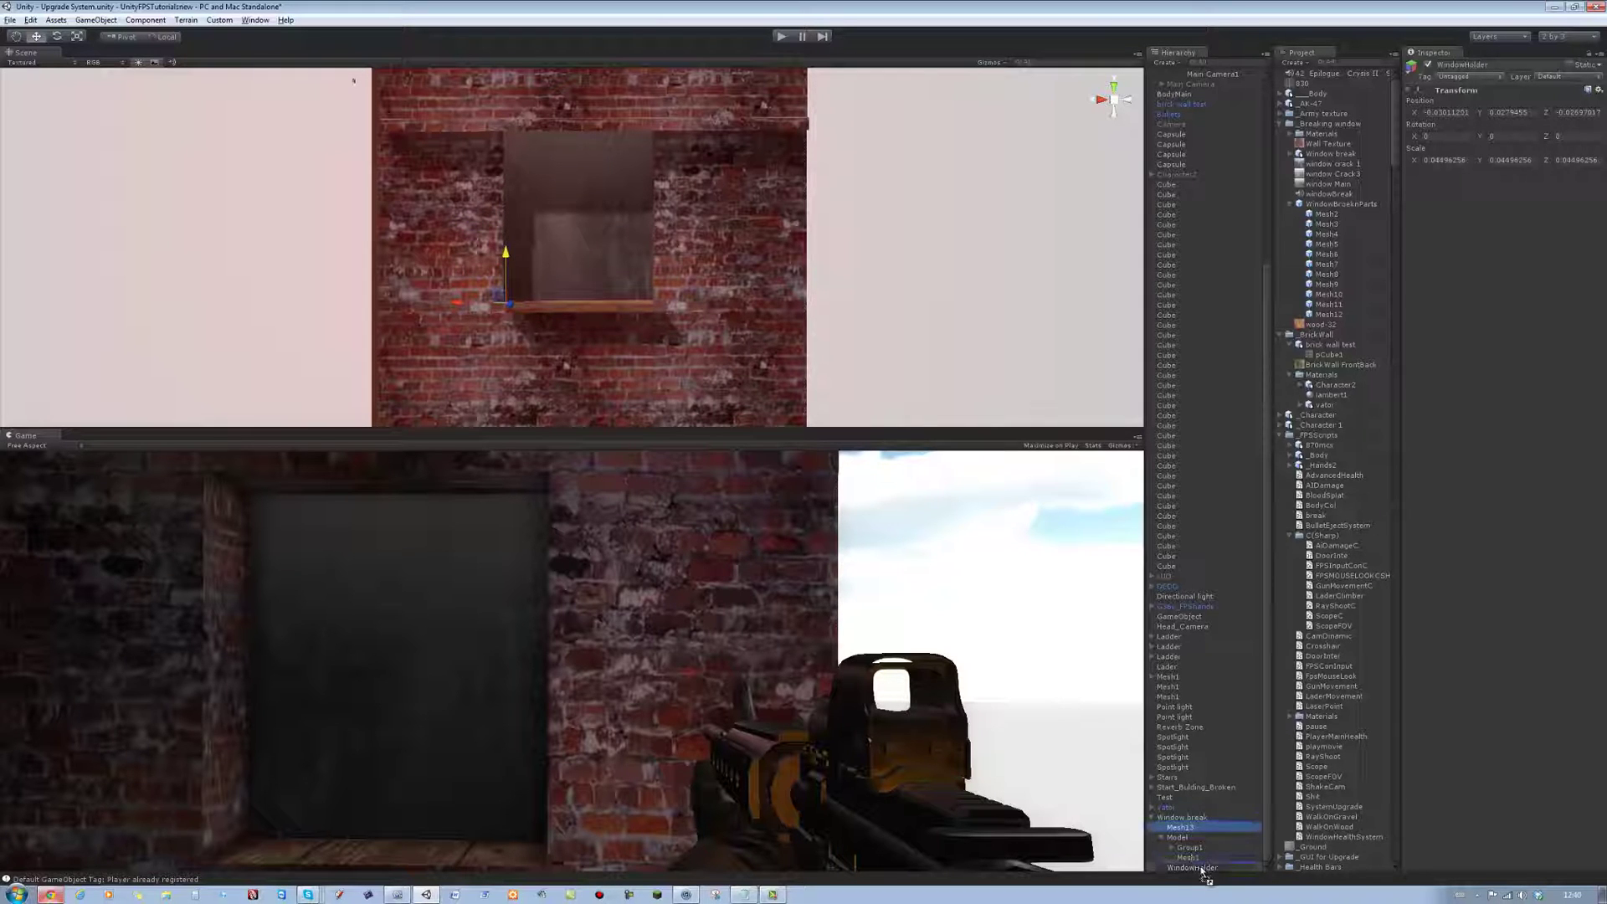
click(782, 36)
click(547, 611)
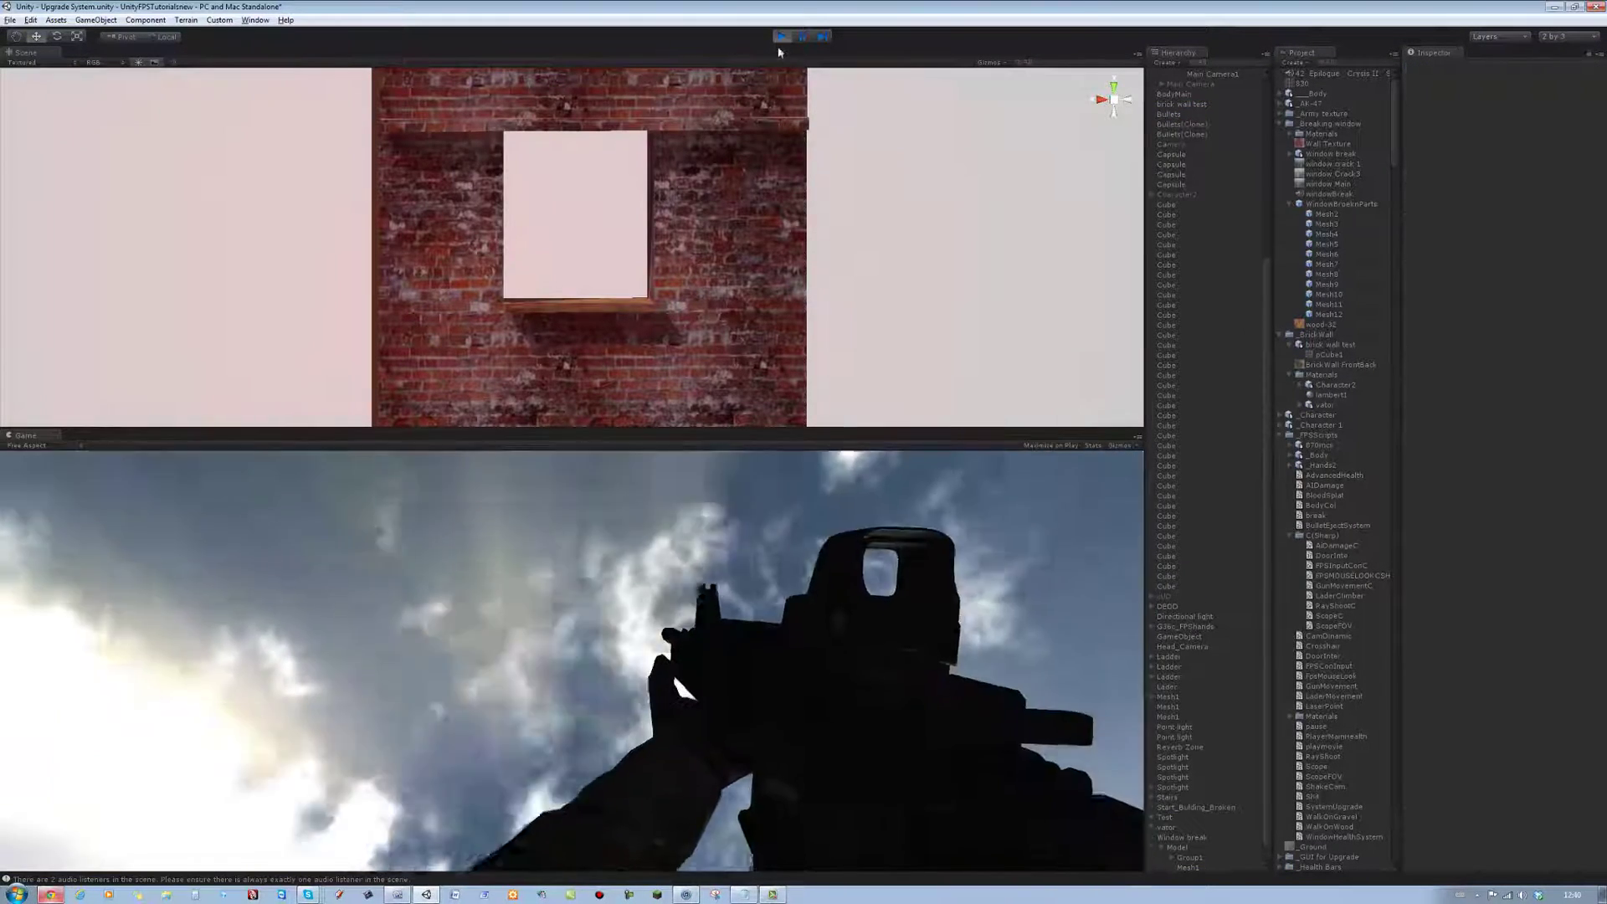
click(779, 36)
key(ctrl+p)
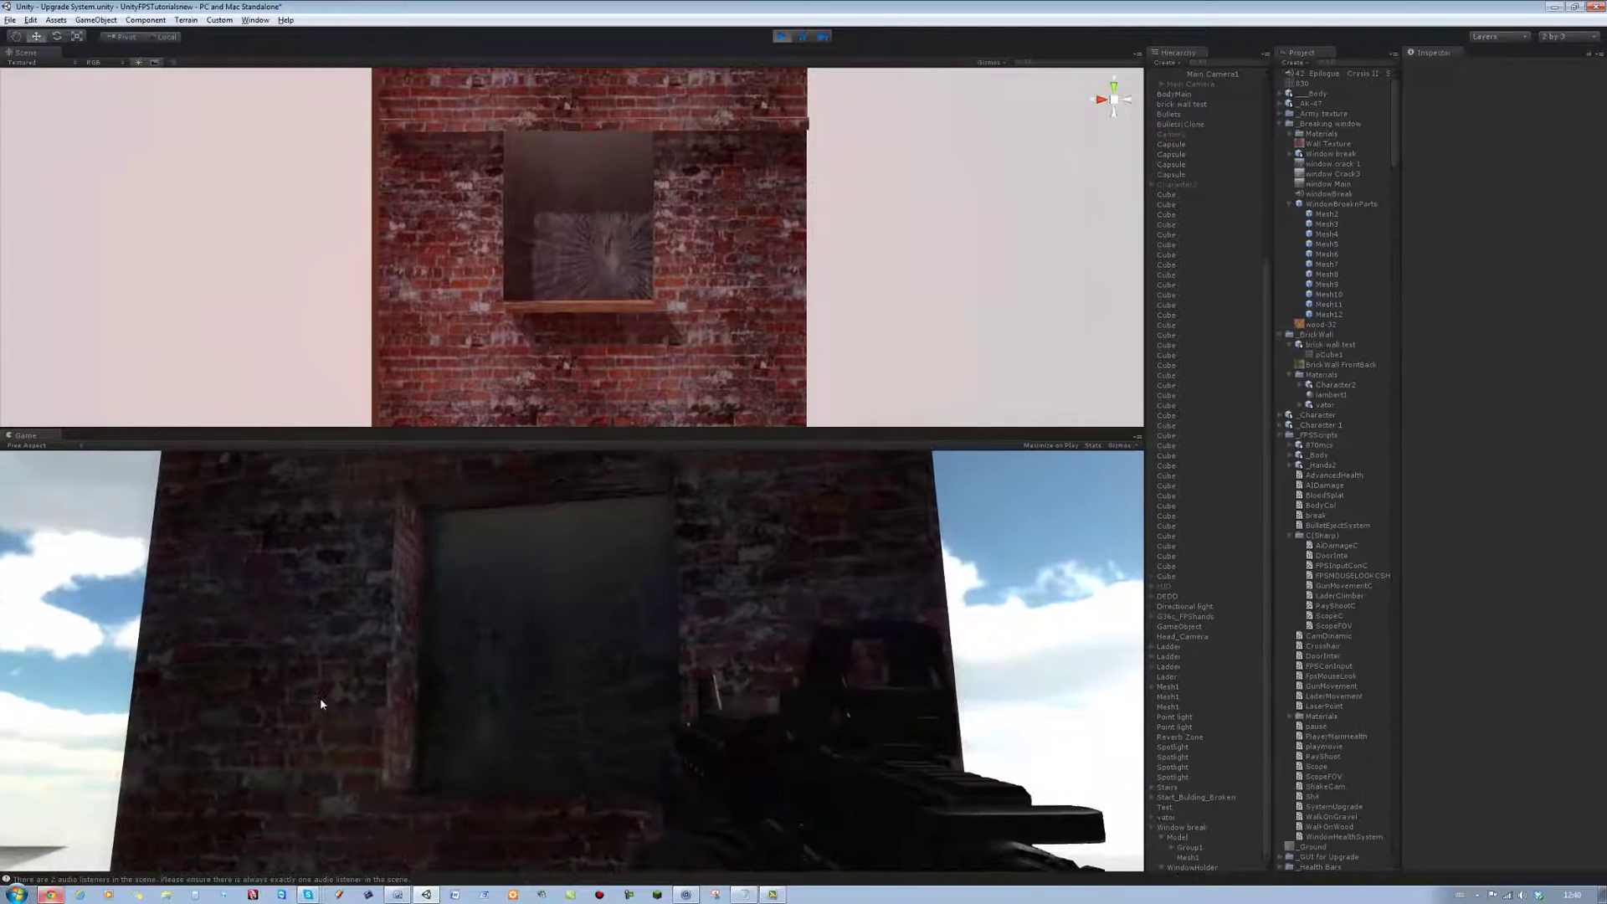
click(320, 703)
key(ctrl+p)
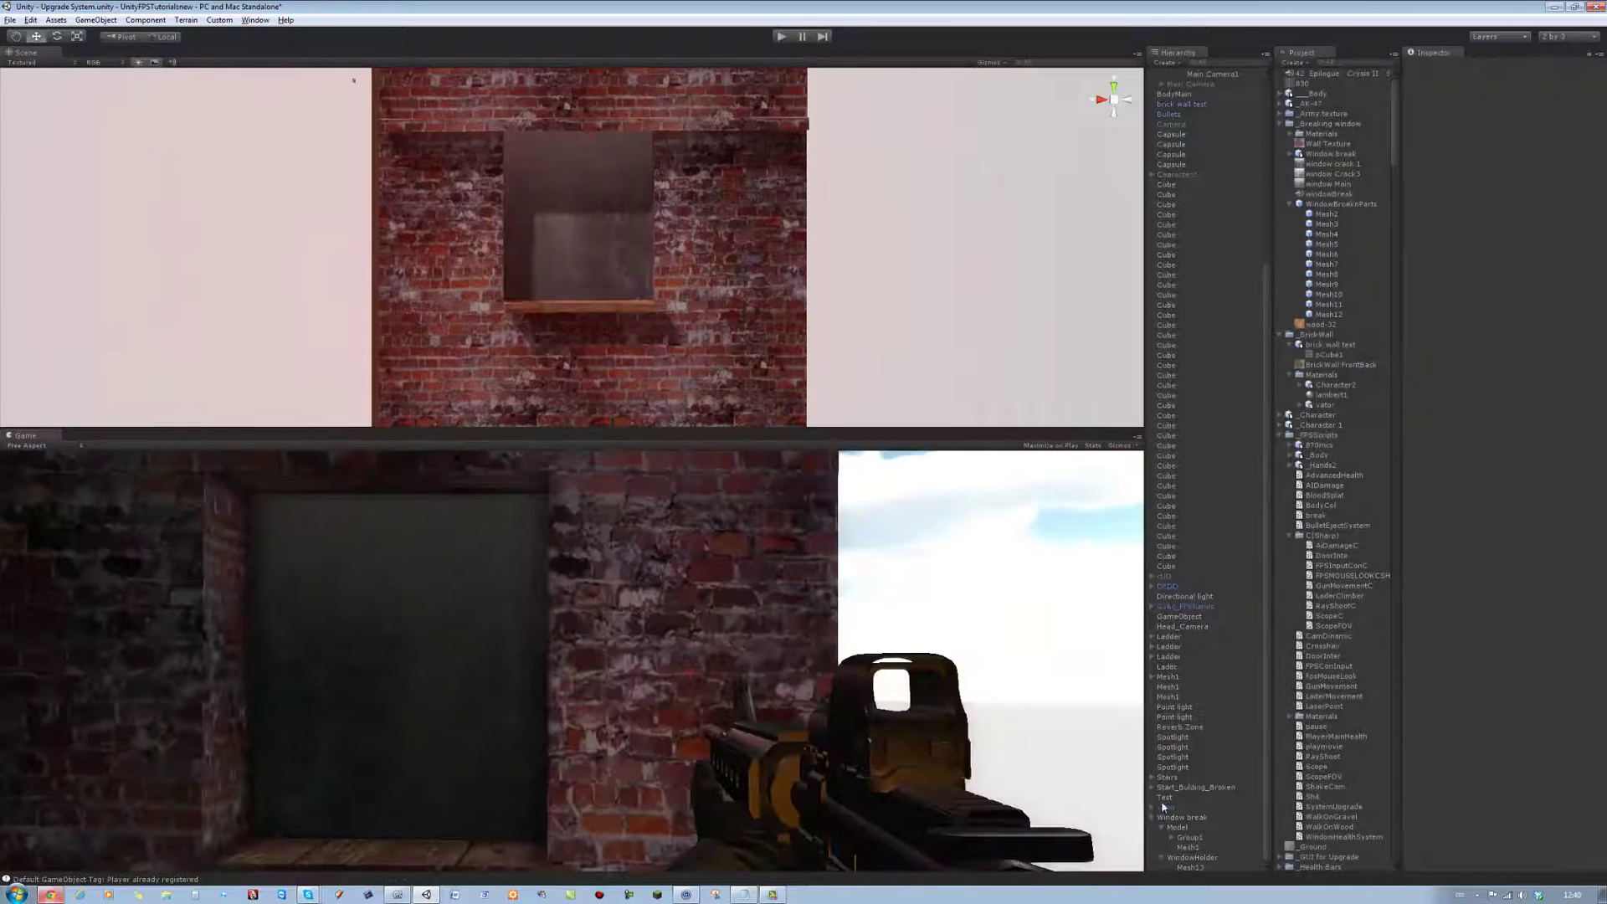
Step: Move Mesh3 into Model, nudge WindowHolder right, and start another test run
drag(1192, 864, 1183, 826)
click(1186, 867)
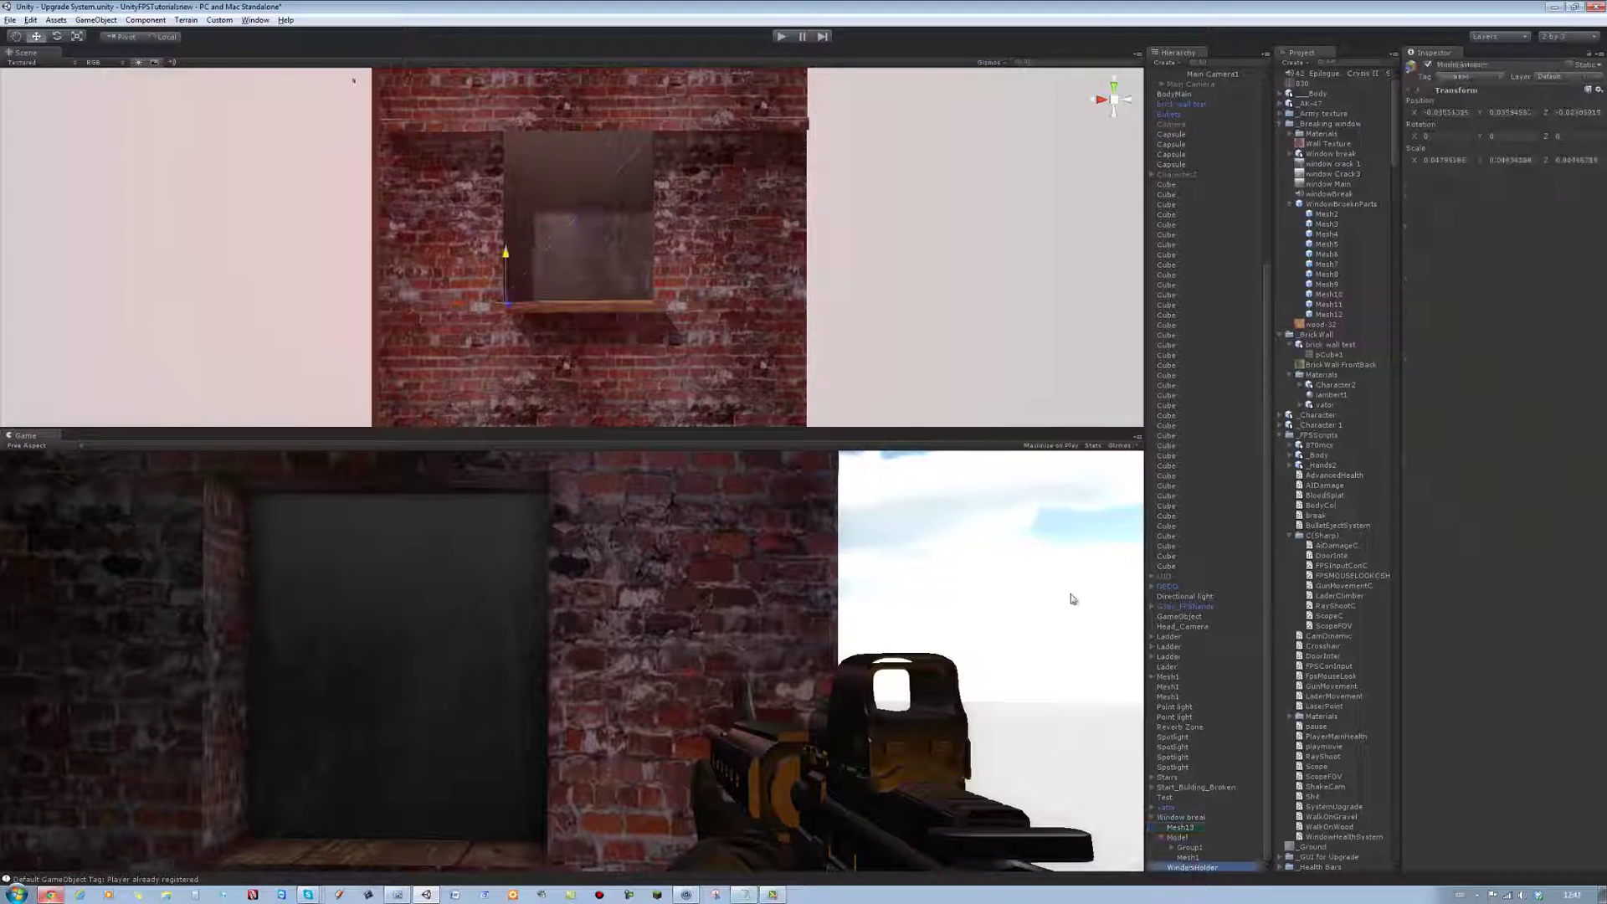
drag(487, 303, 542, 302)
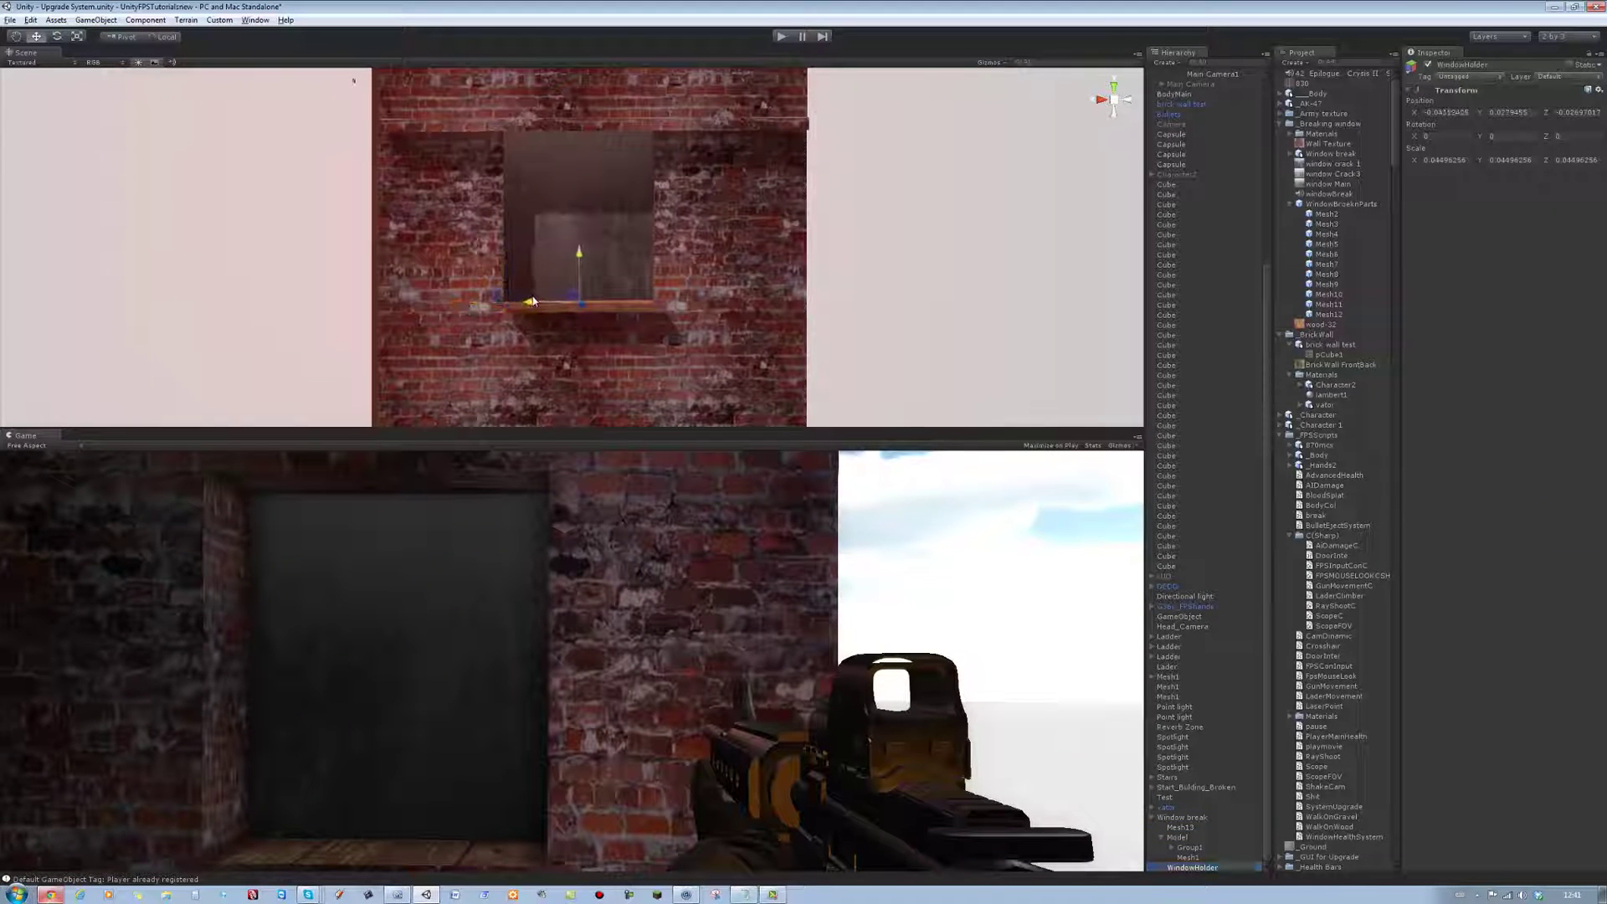
middle_drag(590, 289, 652, 317)
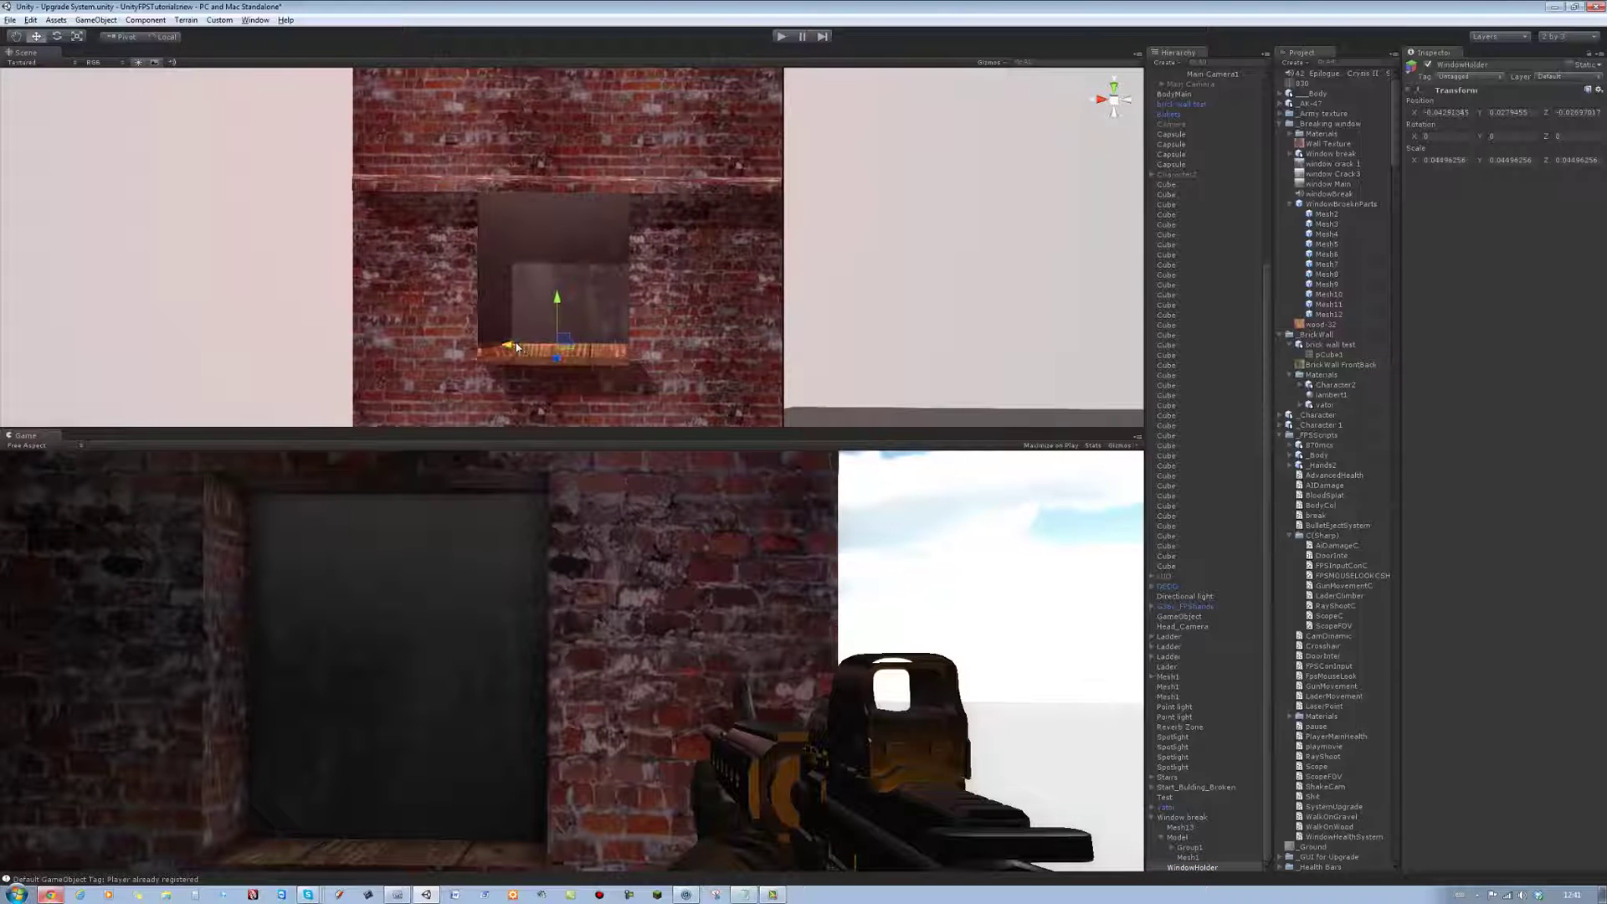
drag(524, 349, 509, 346)
click(1189, 866)
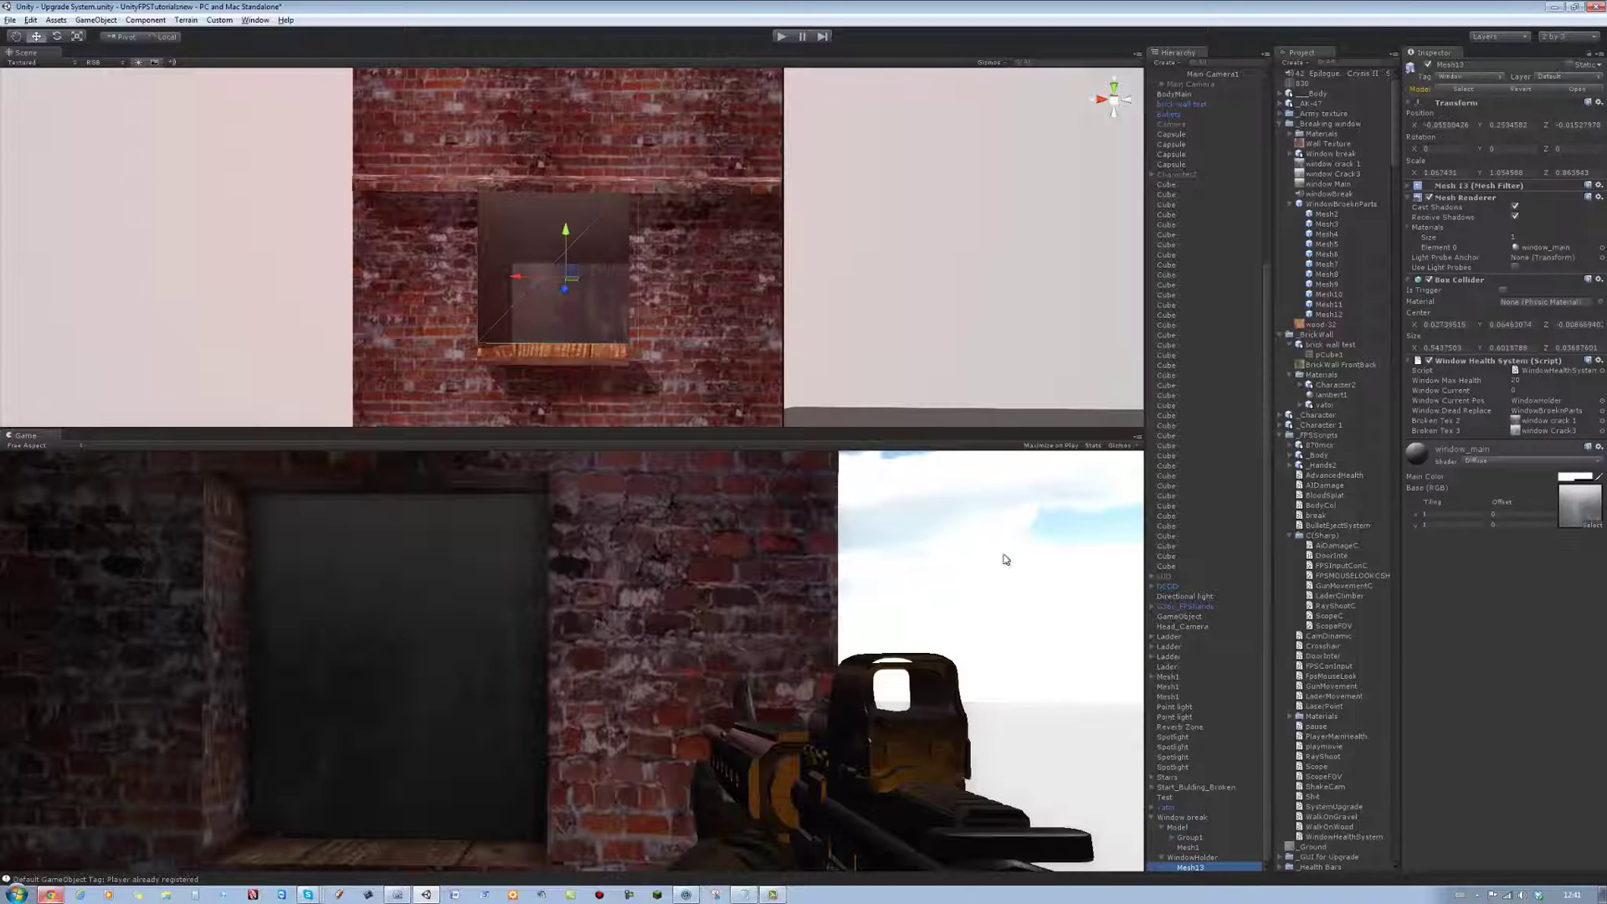
click(780, 37)
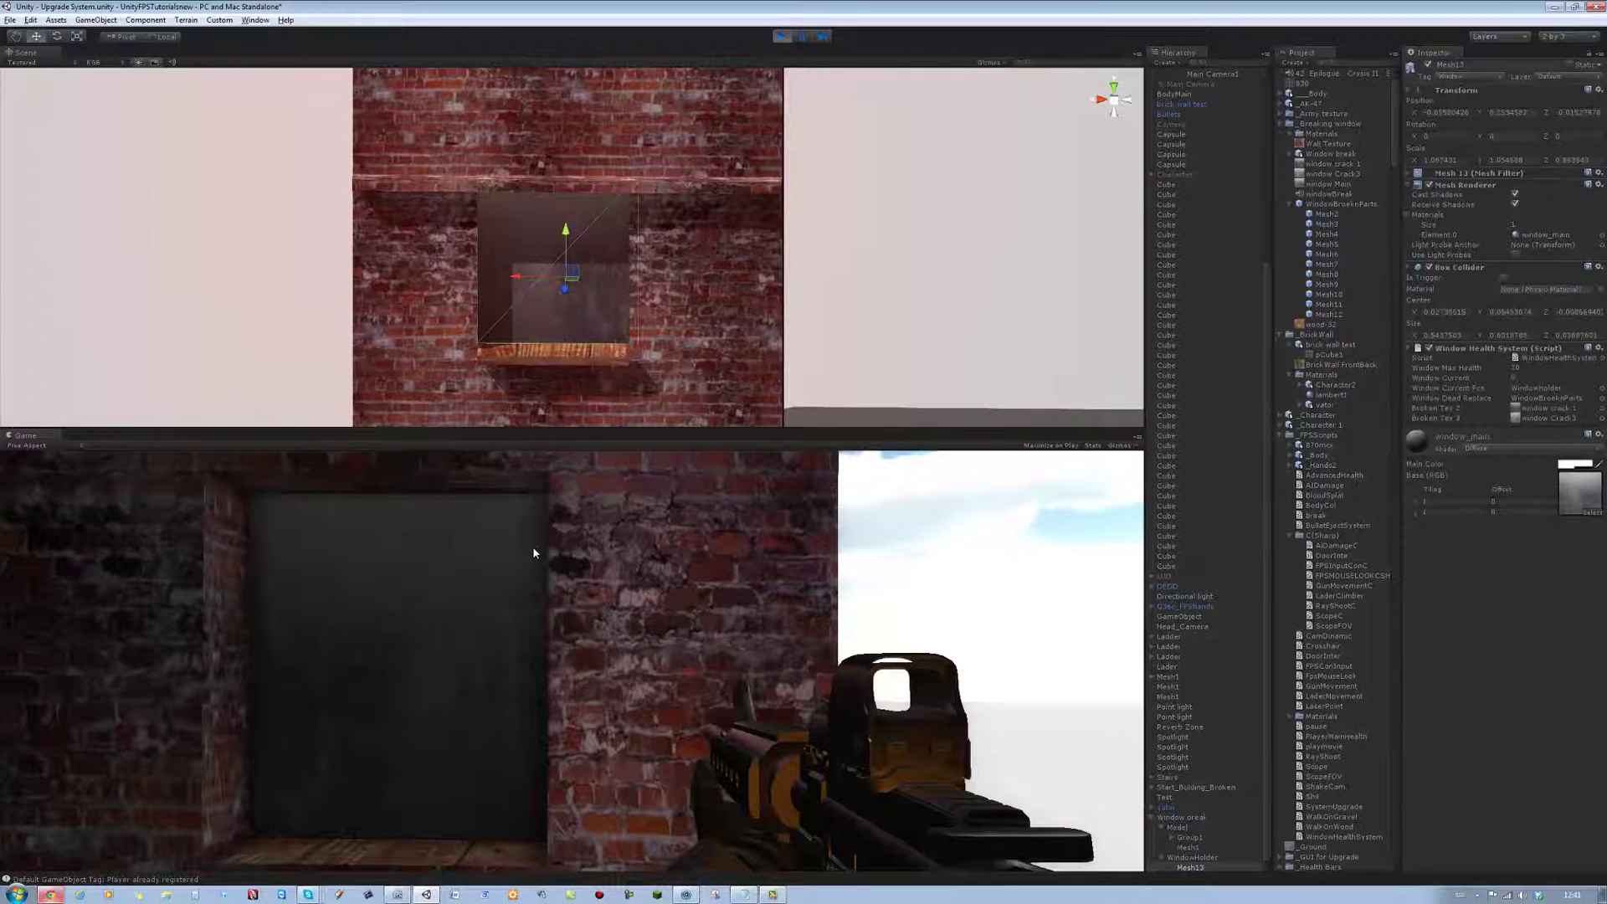
Step: Shoot the window glass in two runs, then stop the game
click(411, 612)
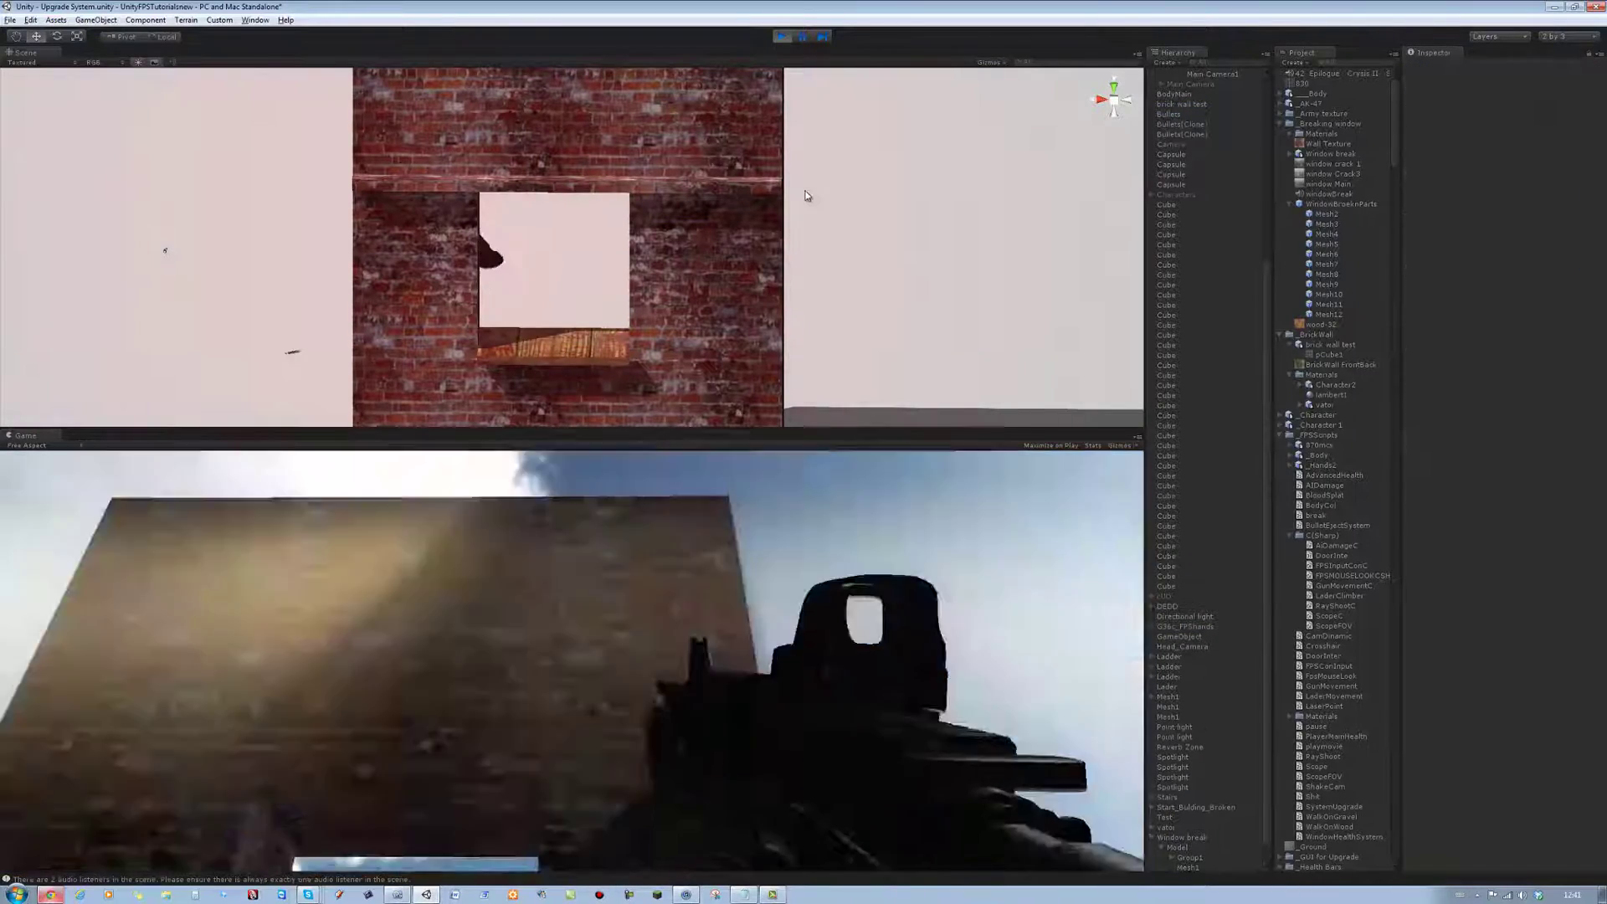
click(783, 37)
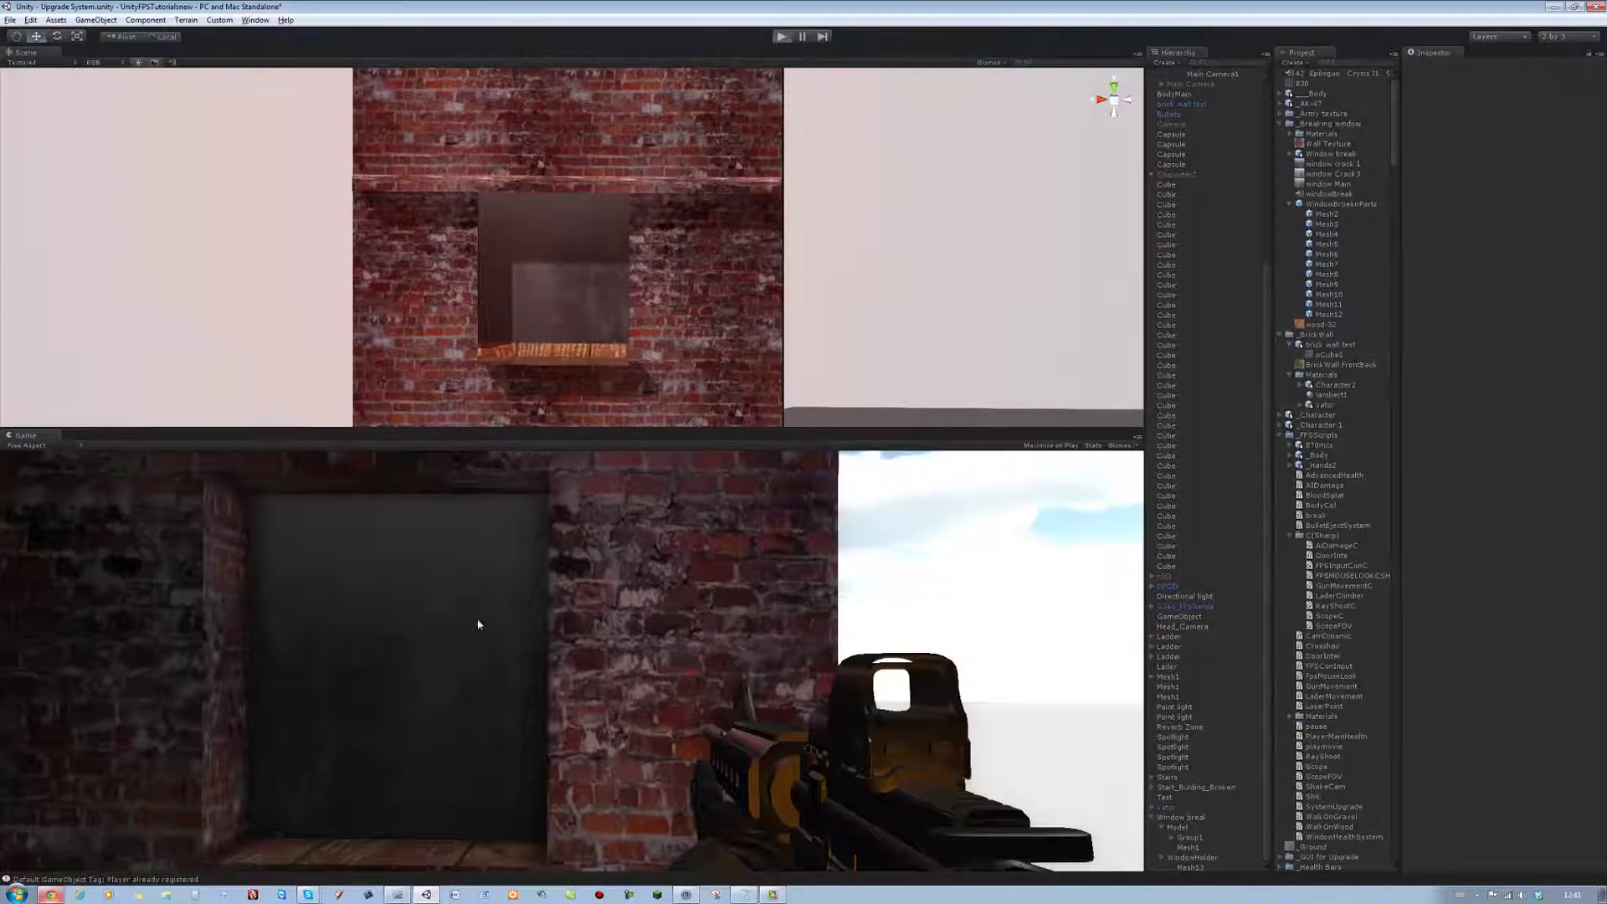
click(457, 645)
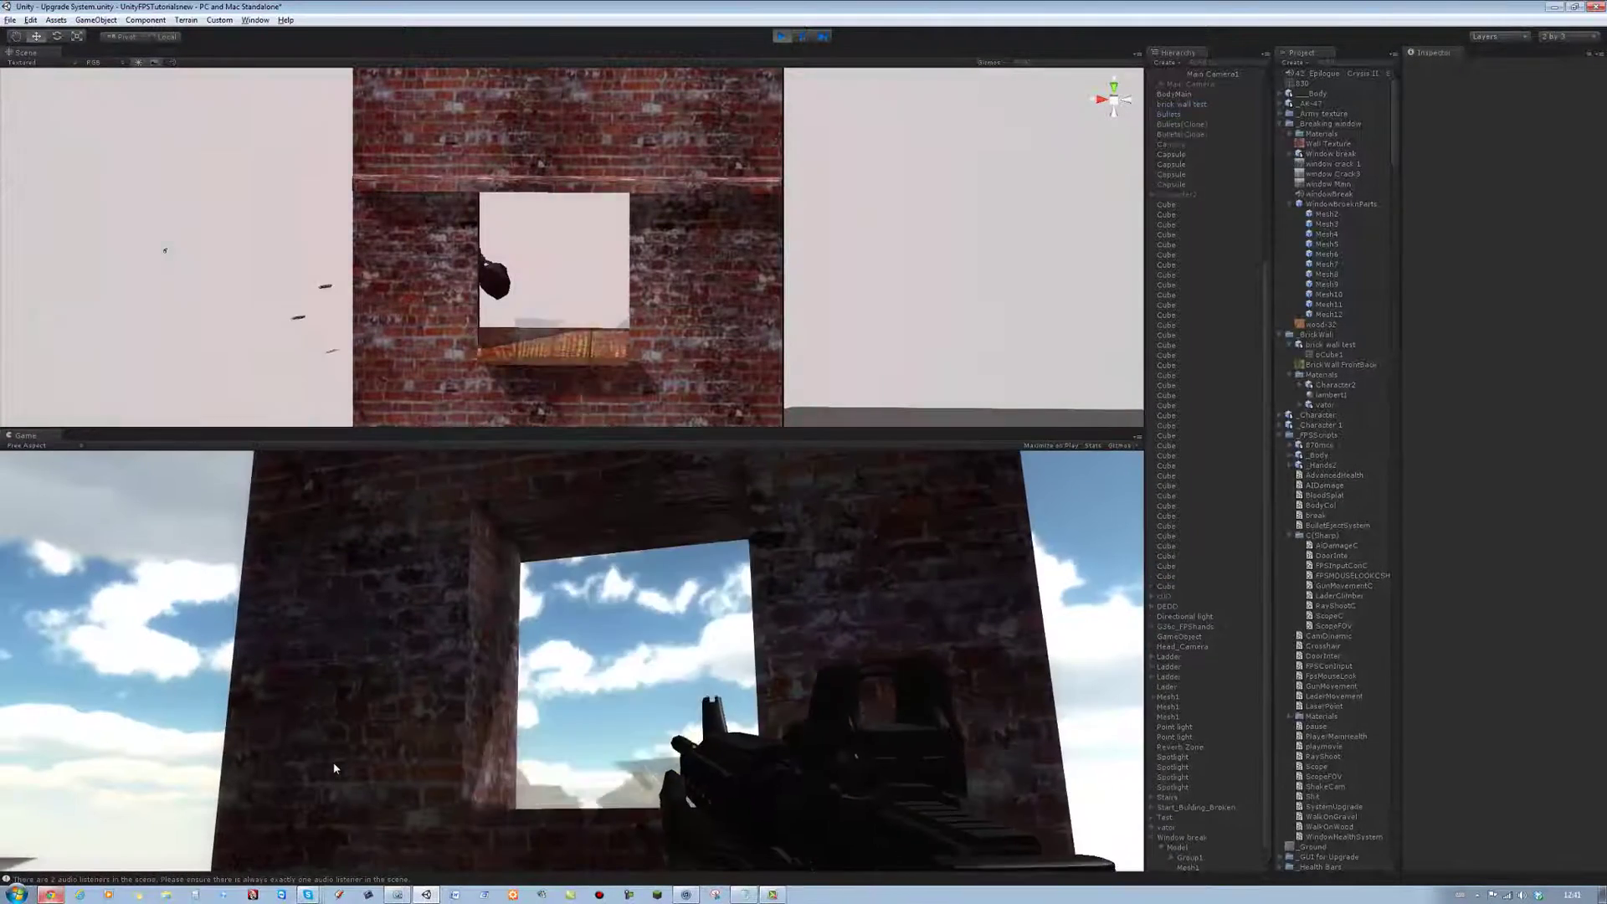
key(ctrl+p)
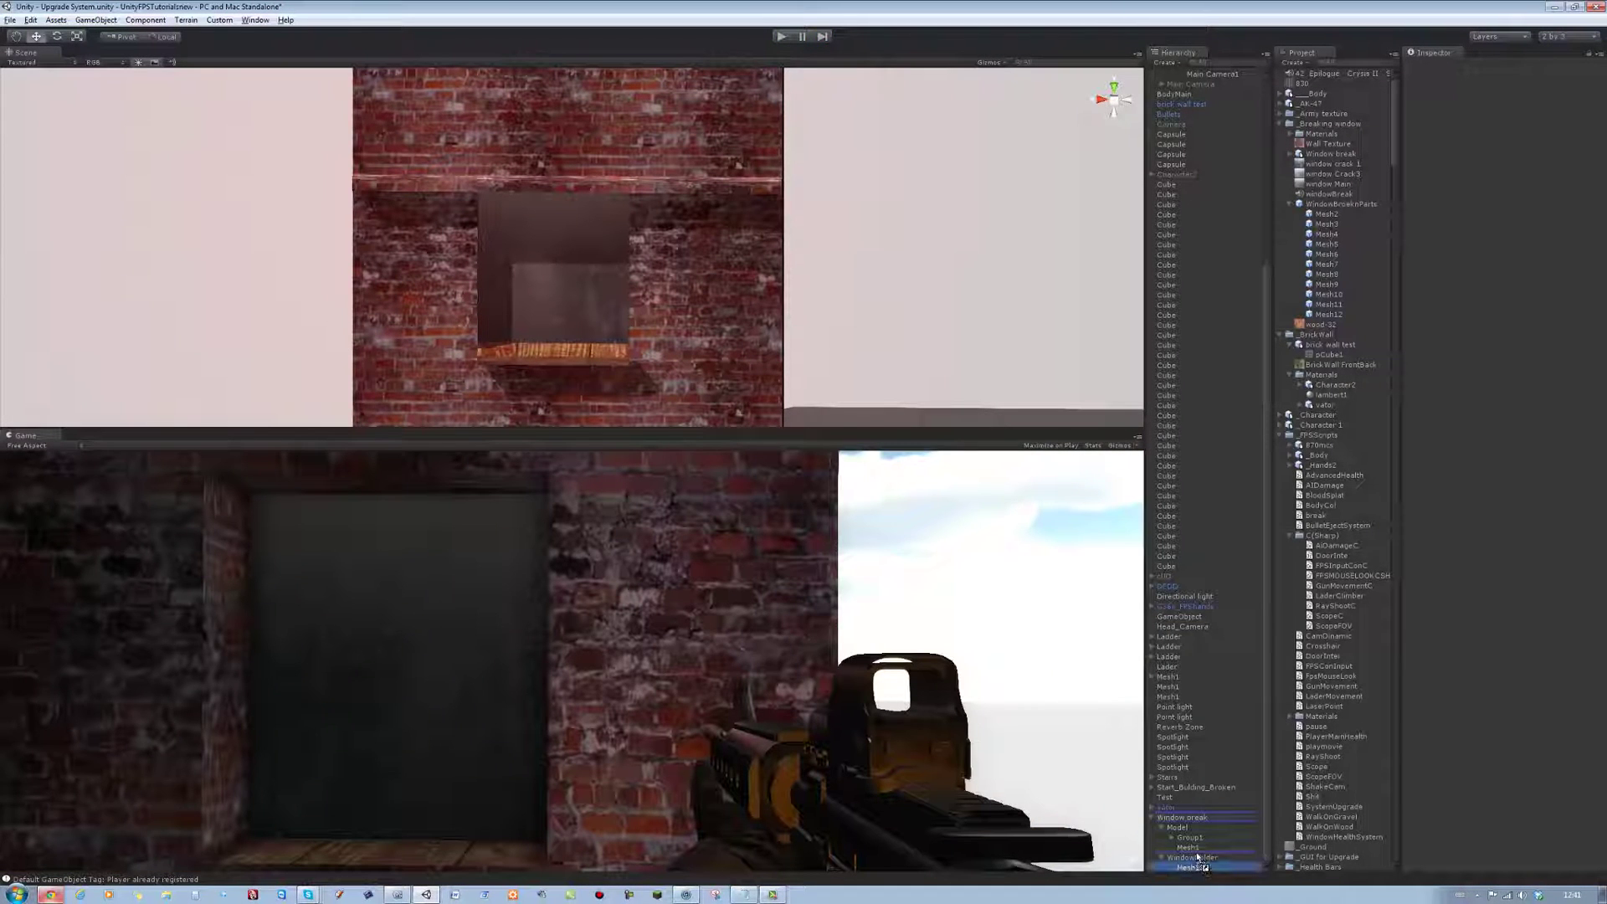
Step: Move WindowHolder slightly left along its X arrow
click(1196, 867)
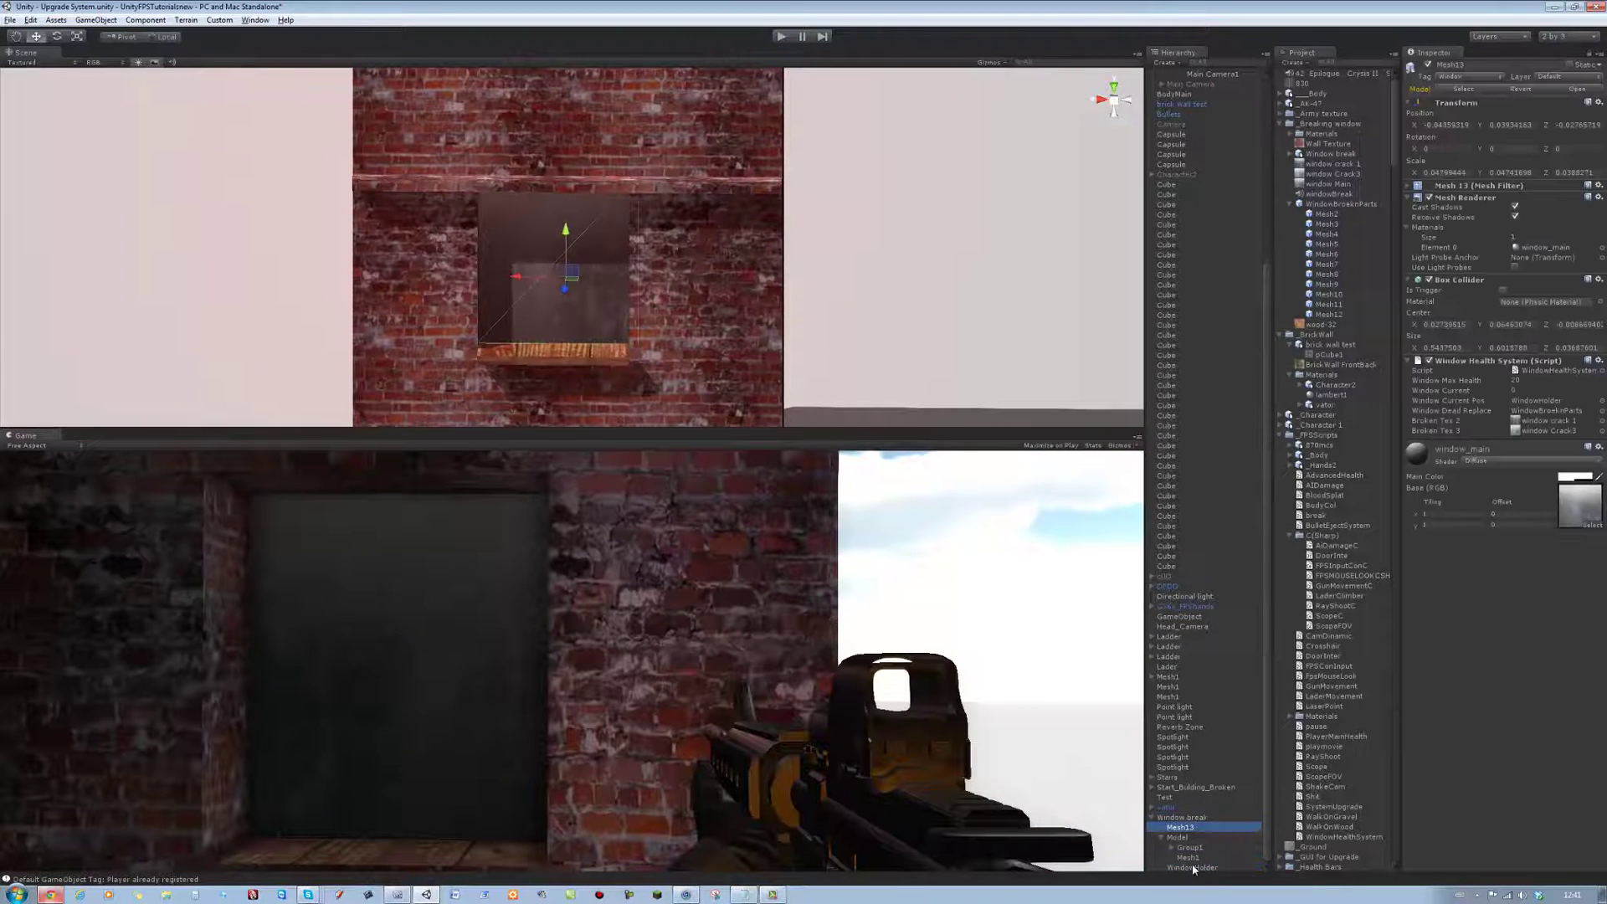
click(509, 345)
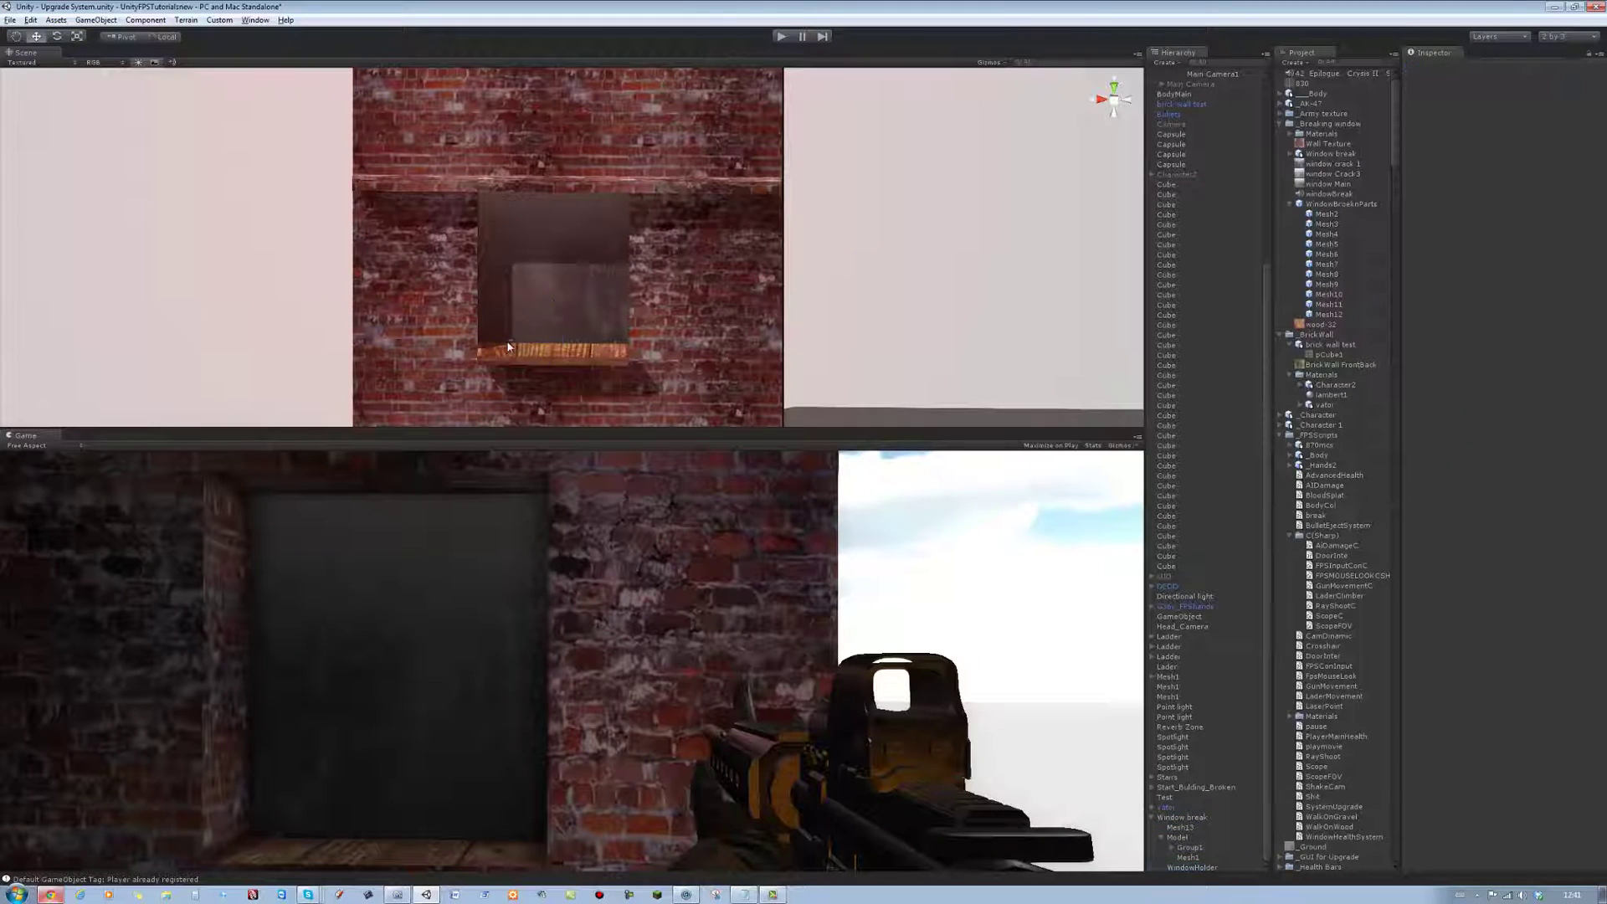
click(1195, 868)
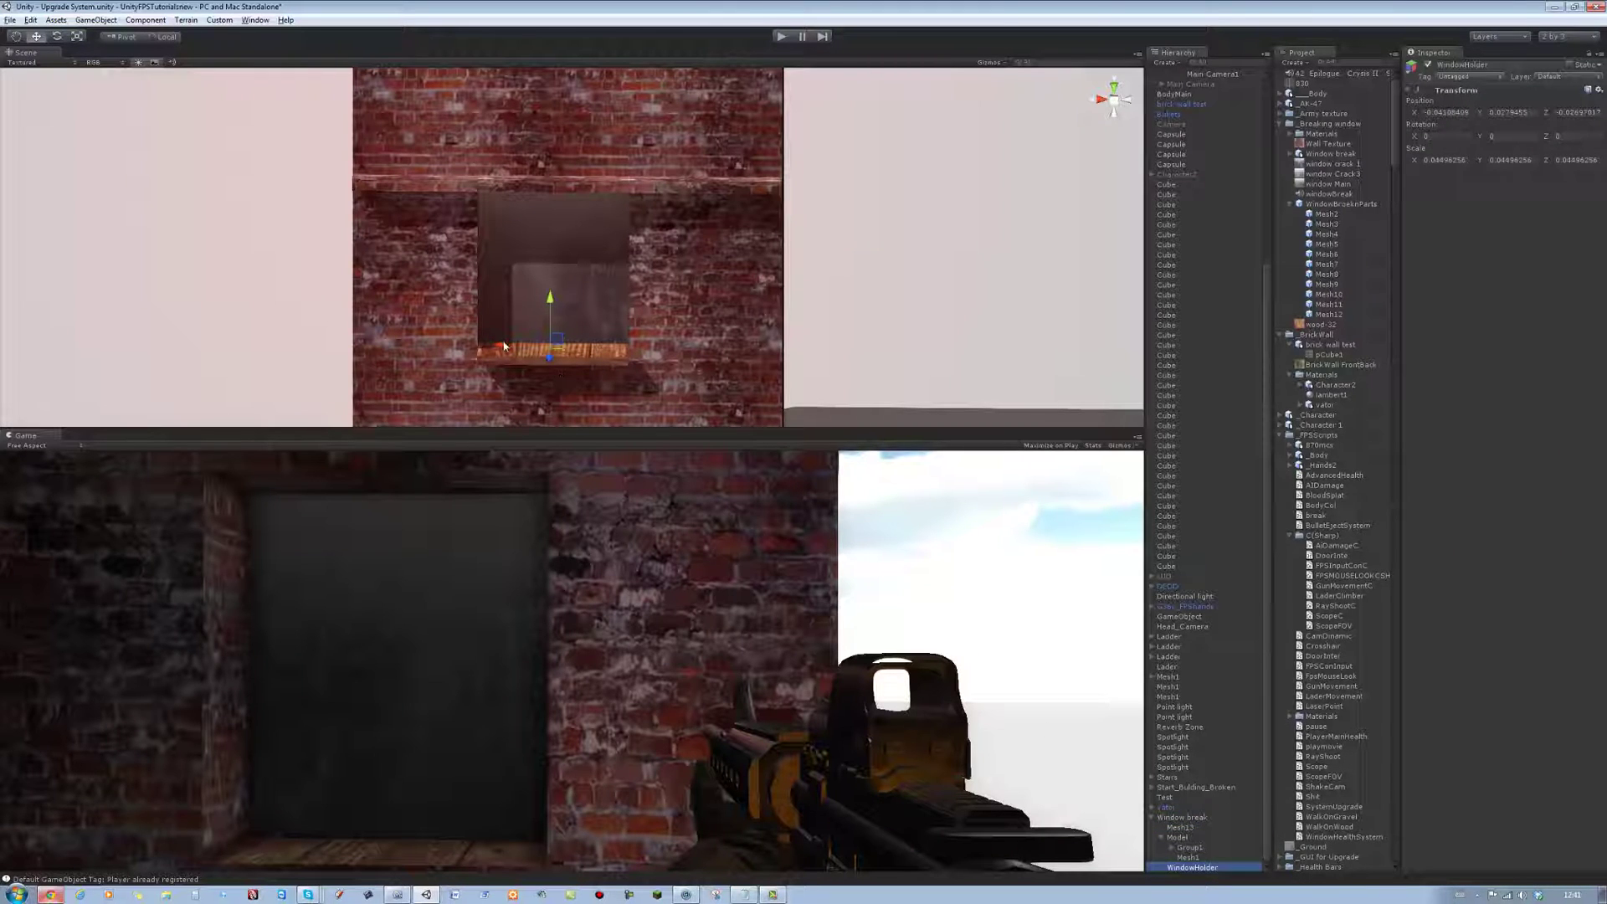
drag(502, 346, 465, 341)
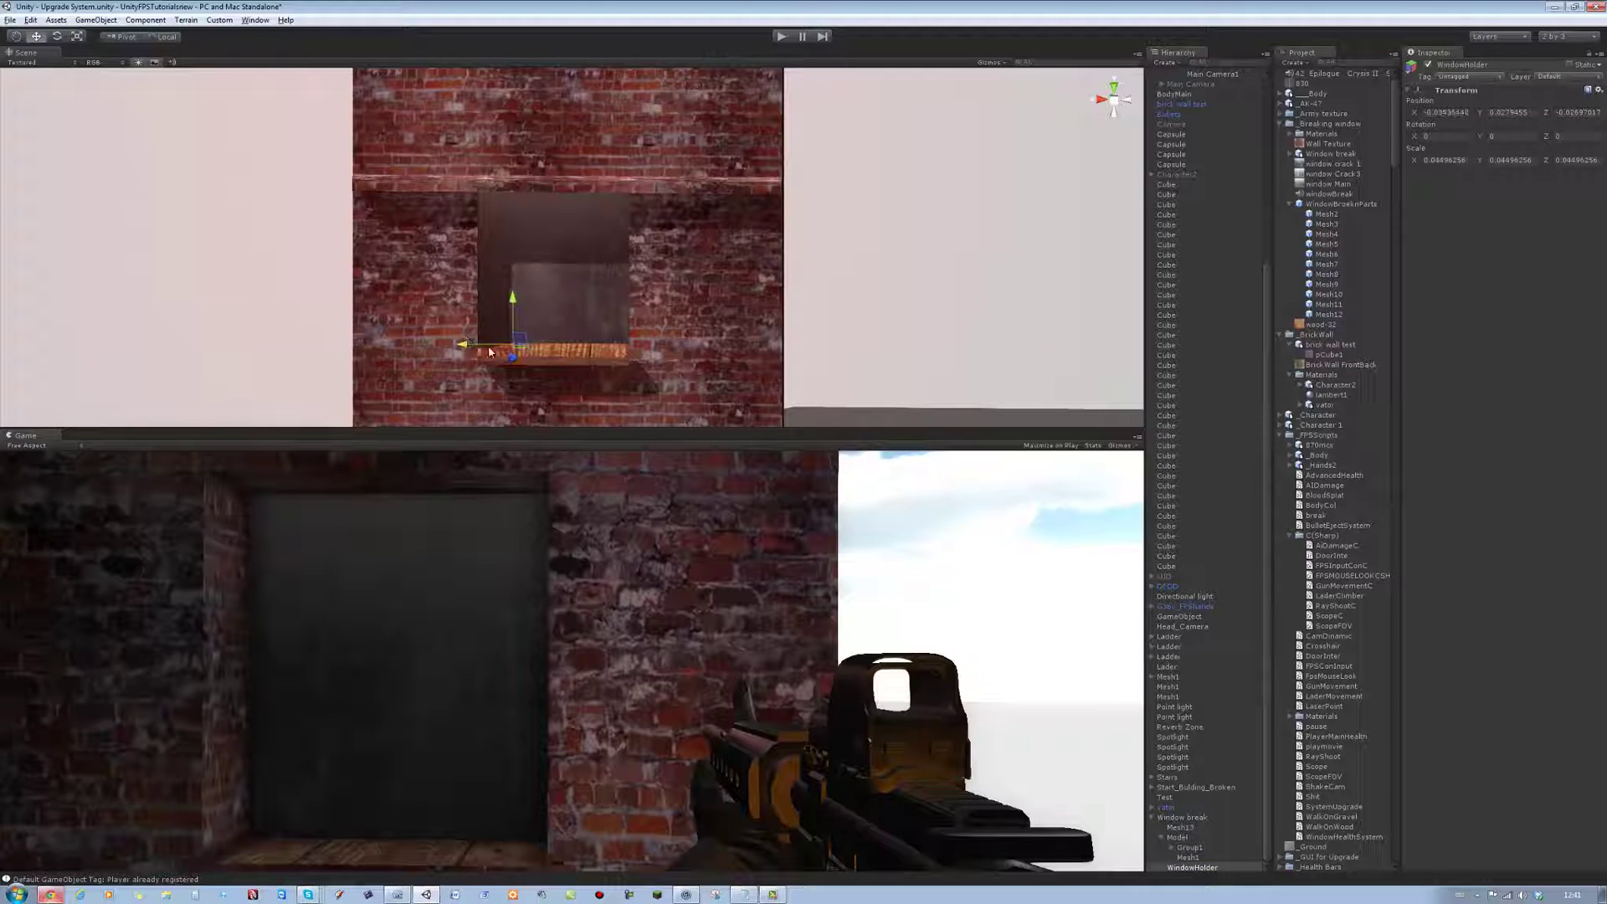
Step: Retest with Mesh13 selected, shooting the glass until it breaks
click(1203, 868)
click(781, 37)
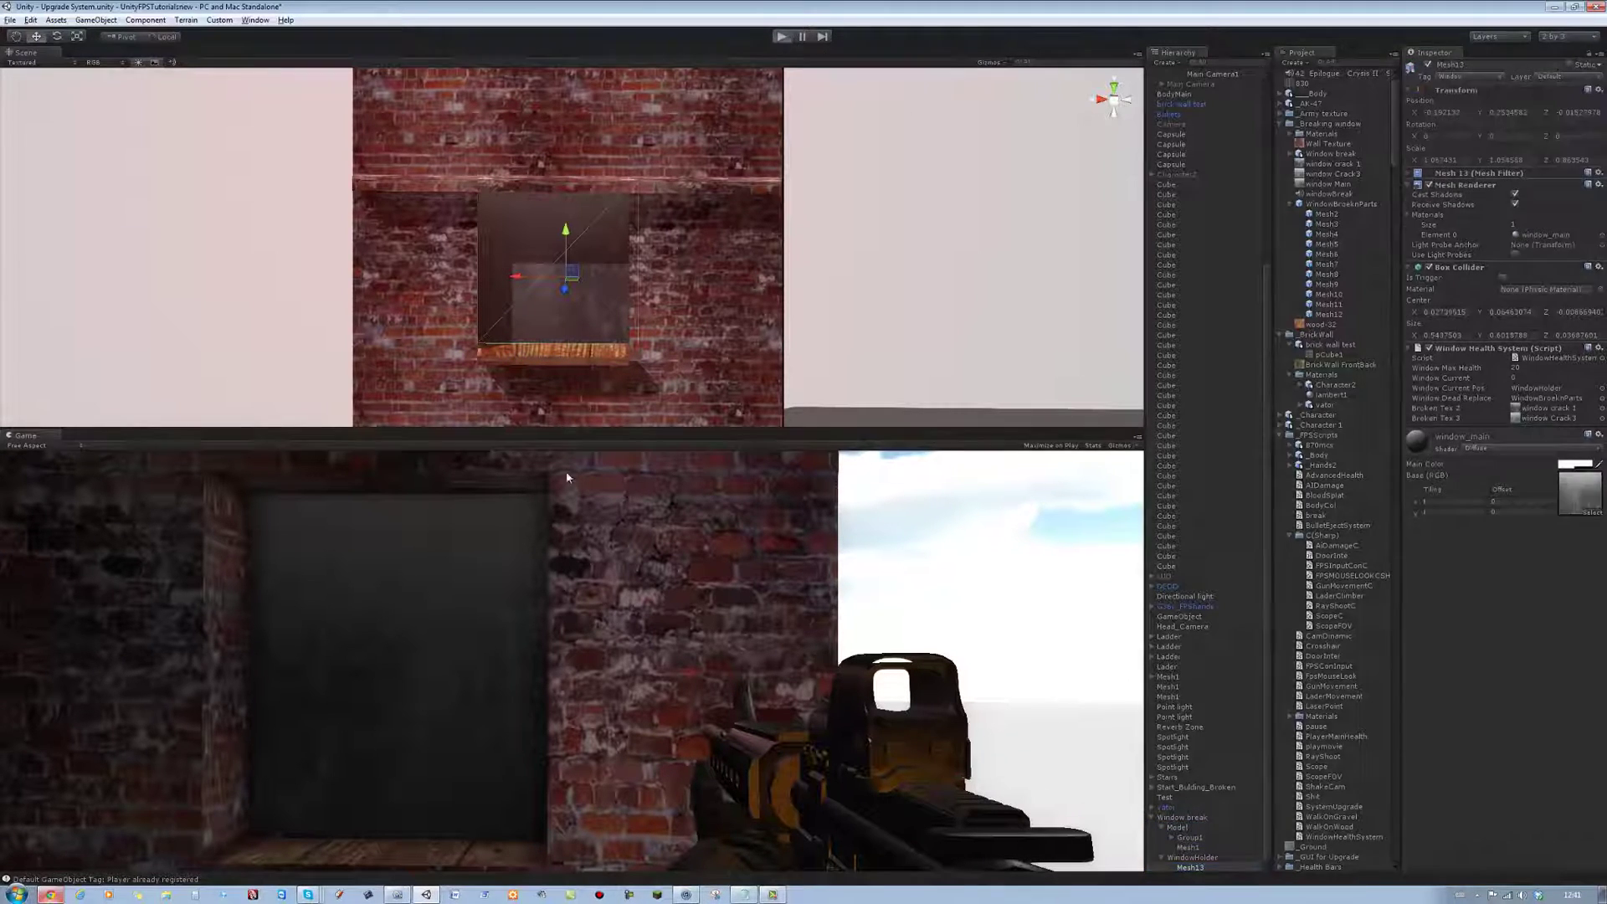
click(465, 659)
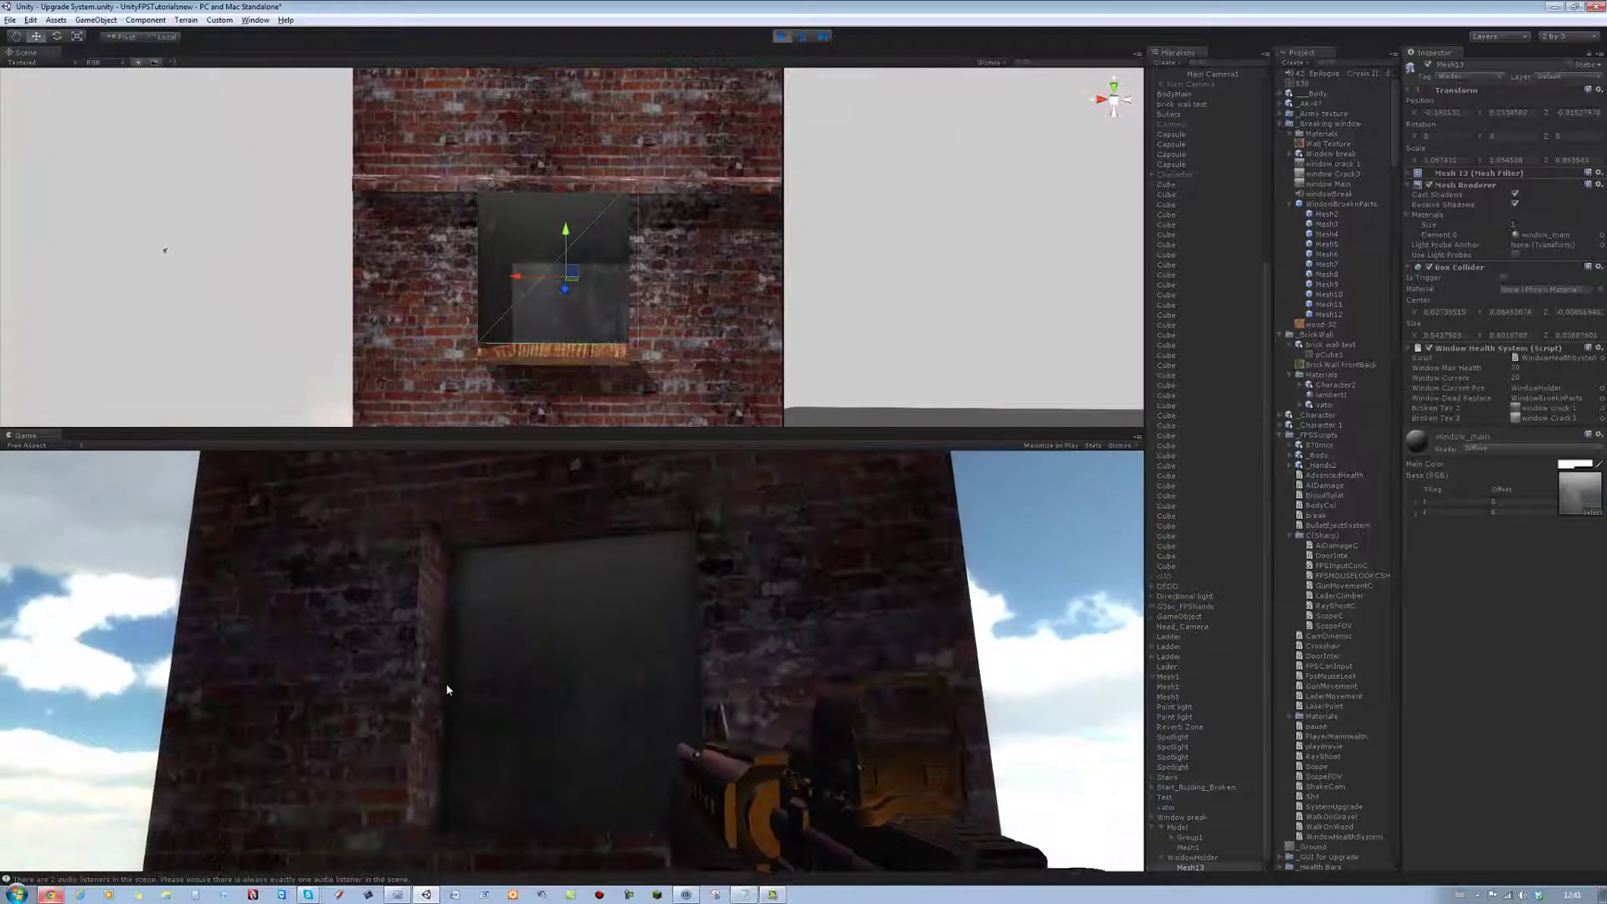
drag(448, 686, 785, 42)
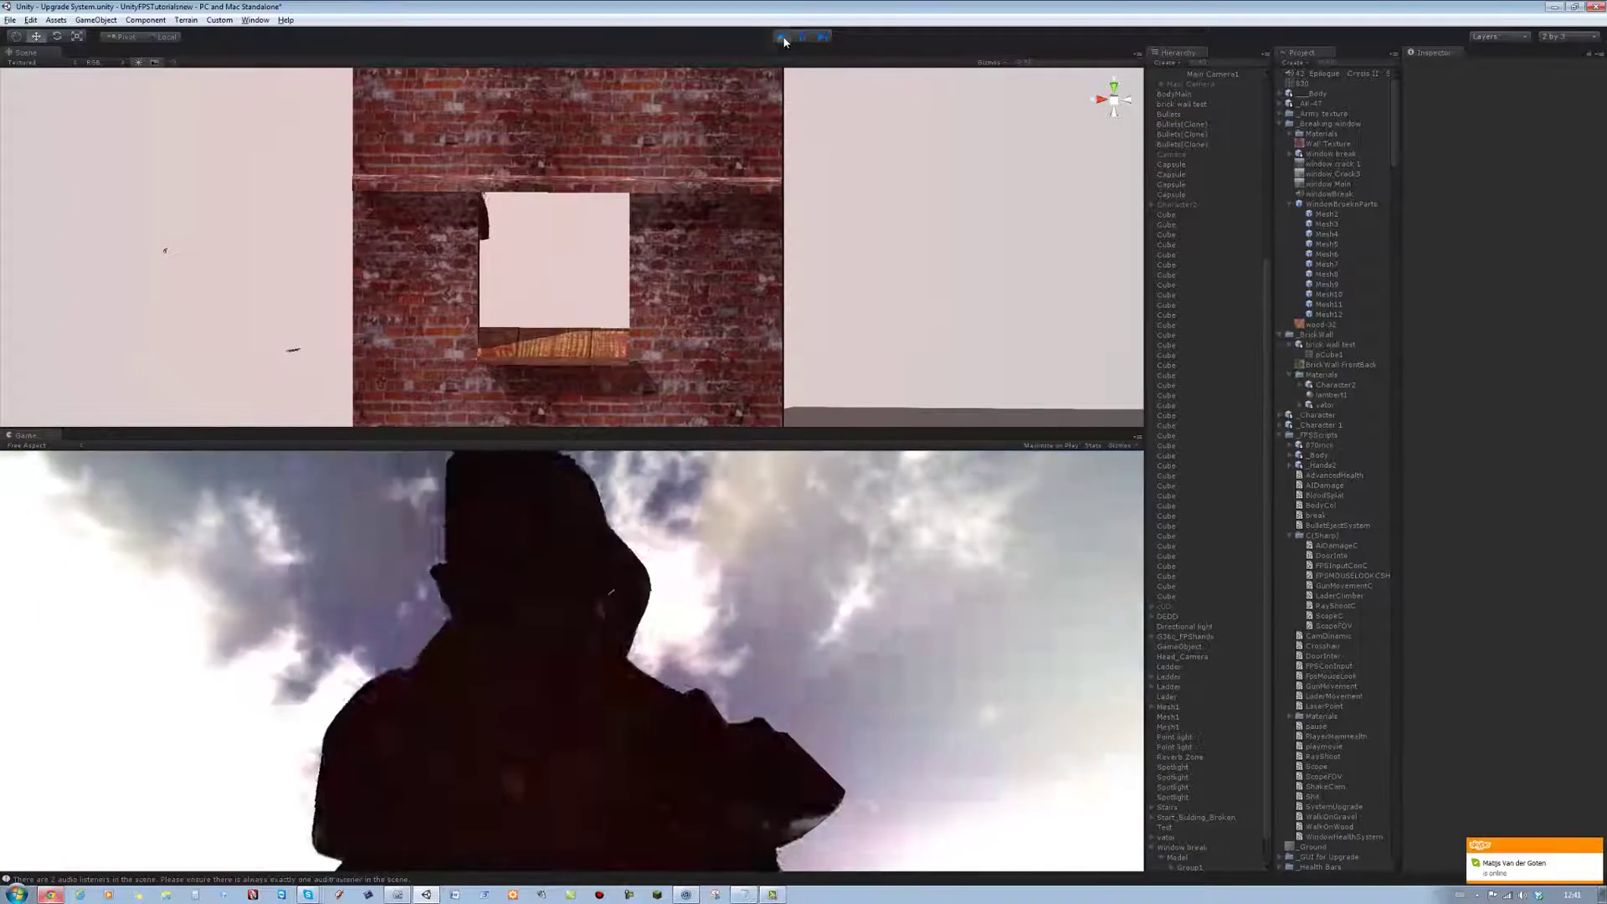
click(785, 42)
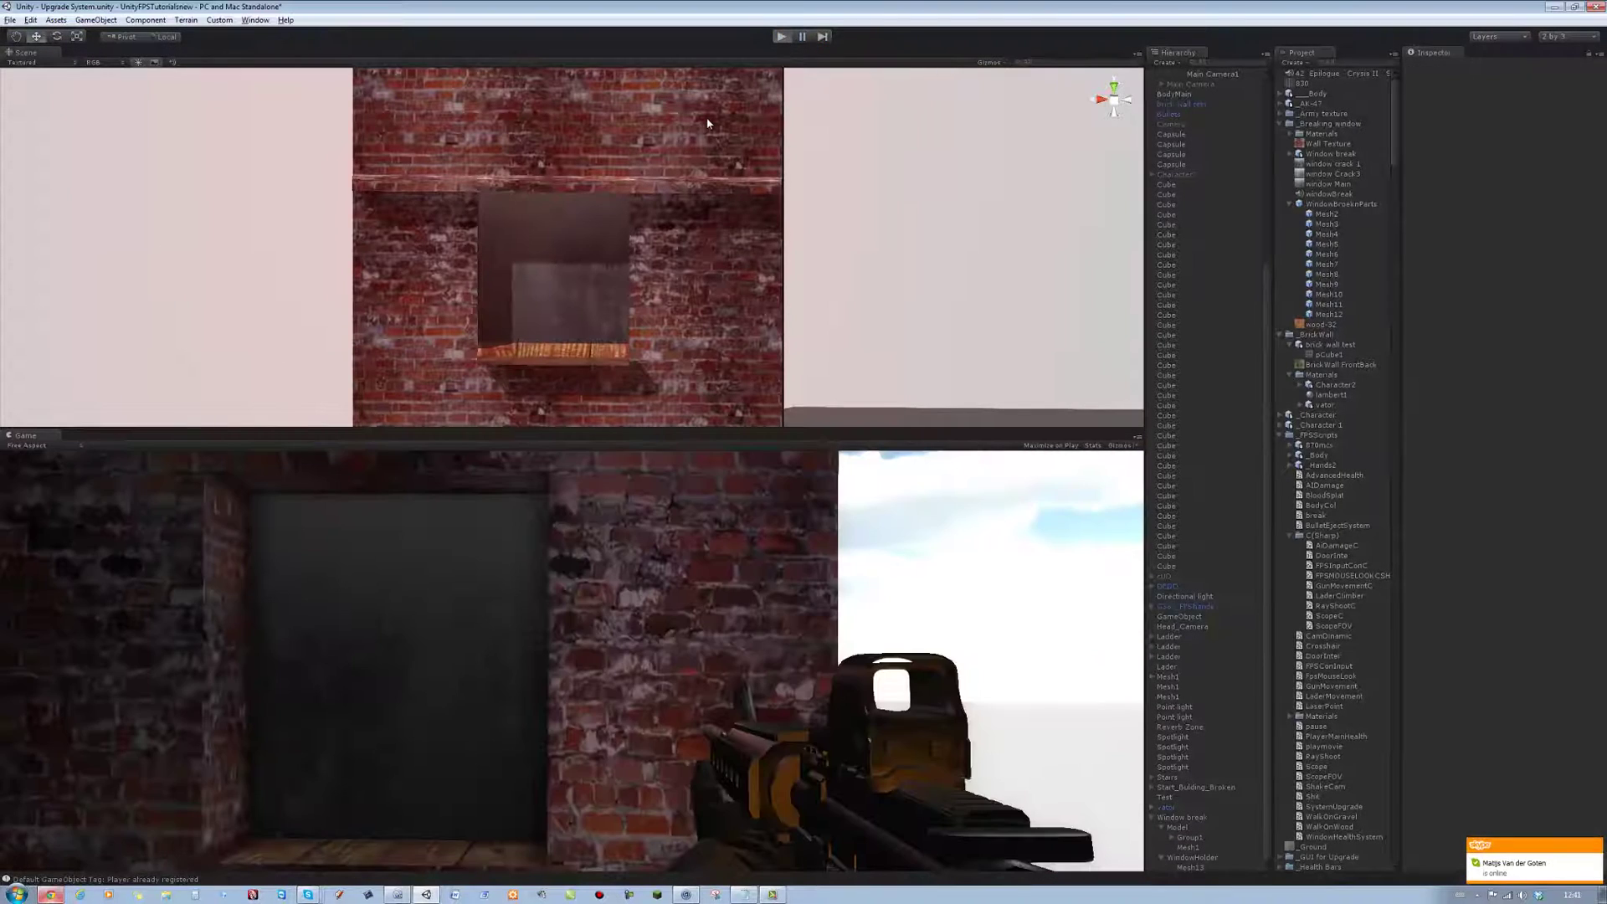
Step: Run the game briefly, aiming up through the window opening
key(ctrl+p)
mouse_move(503, 629)
mouse_down()
mouse_move(246, 590)
mouse_move(303, 667)
mouse_move(260, 649)
mouse_up()
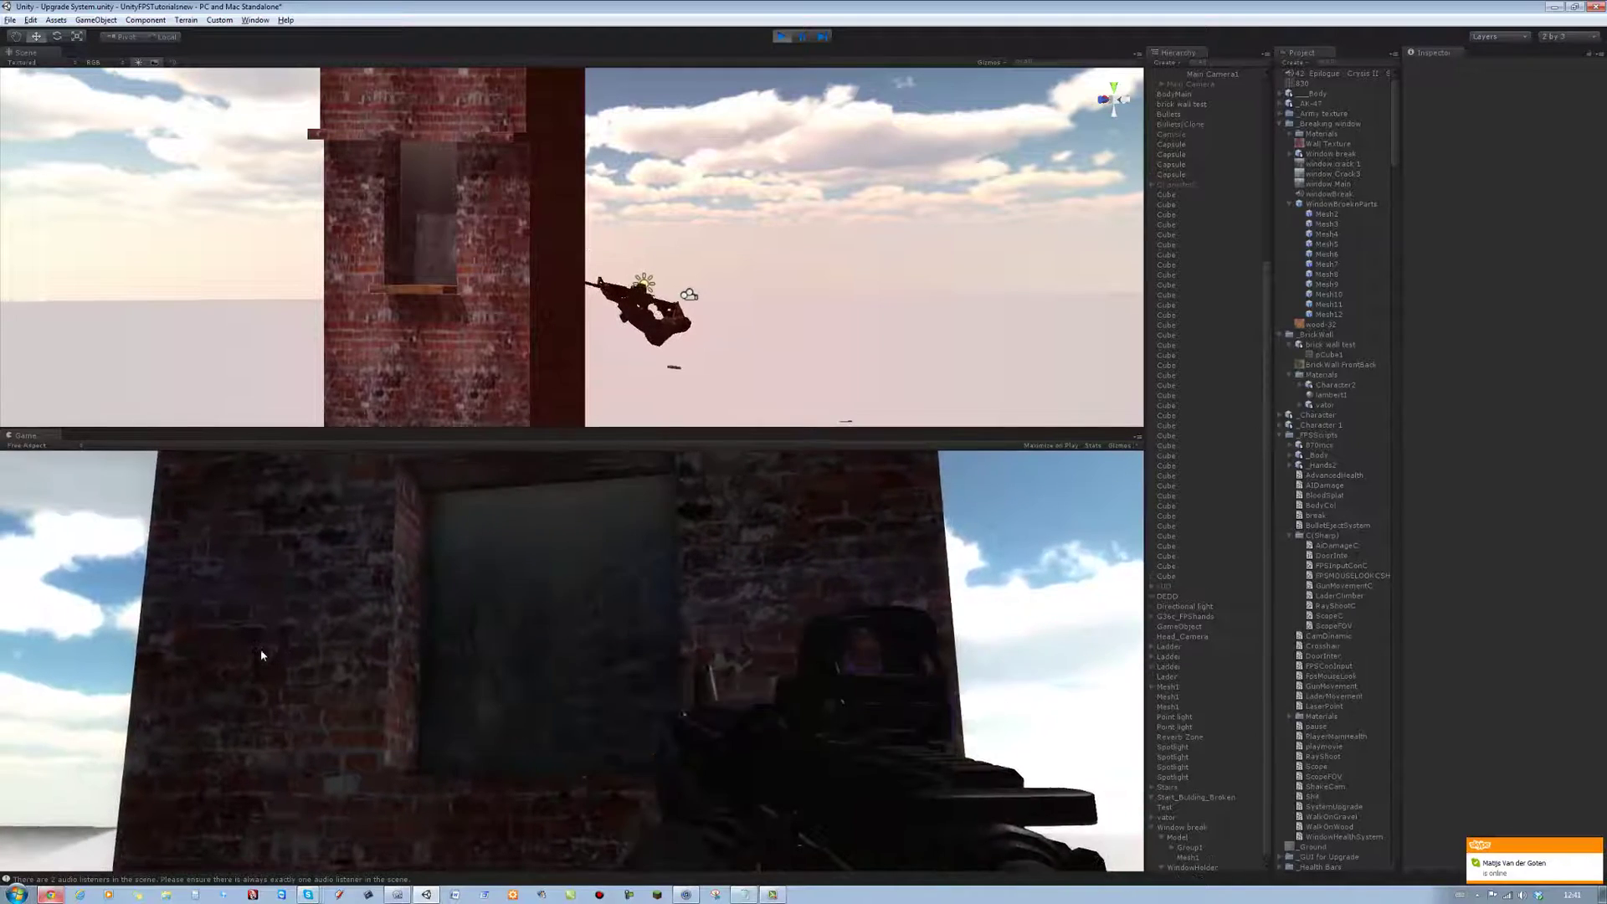
drag(260, 649, 675, 85)
key(ctrl+p)
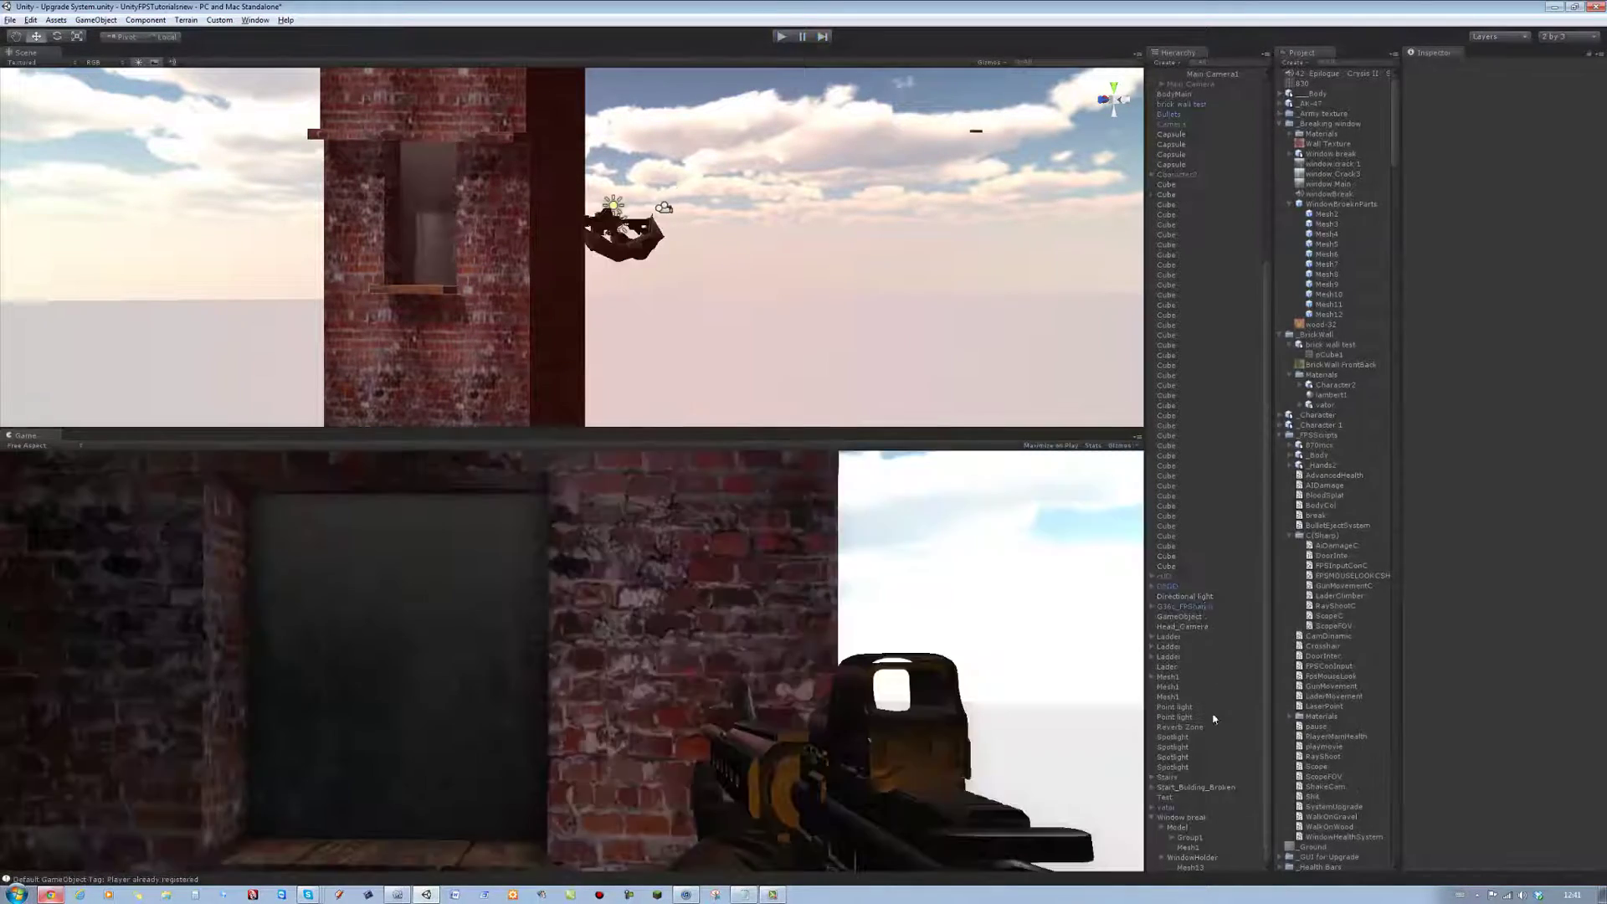
Step: Move Mesh1 from Model up under Window break in the Hierarchy
click(1196, 853)
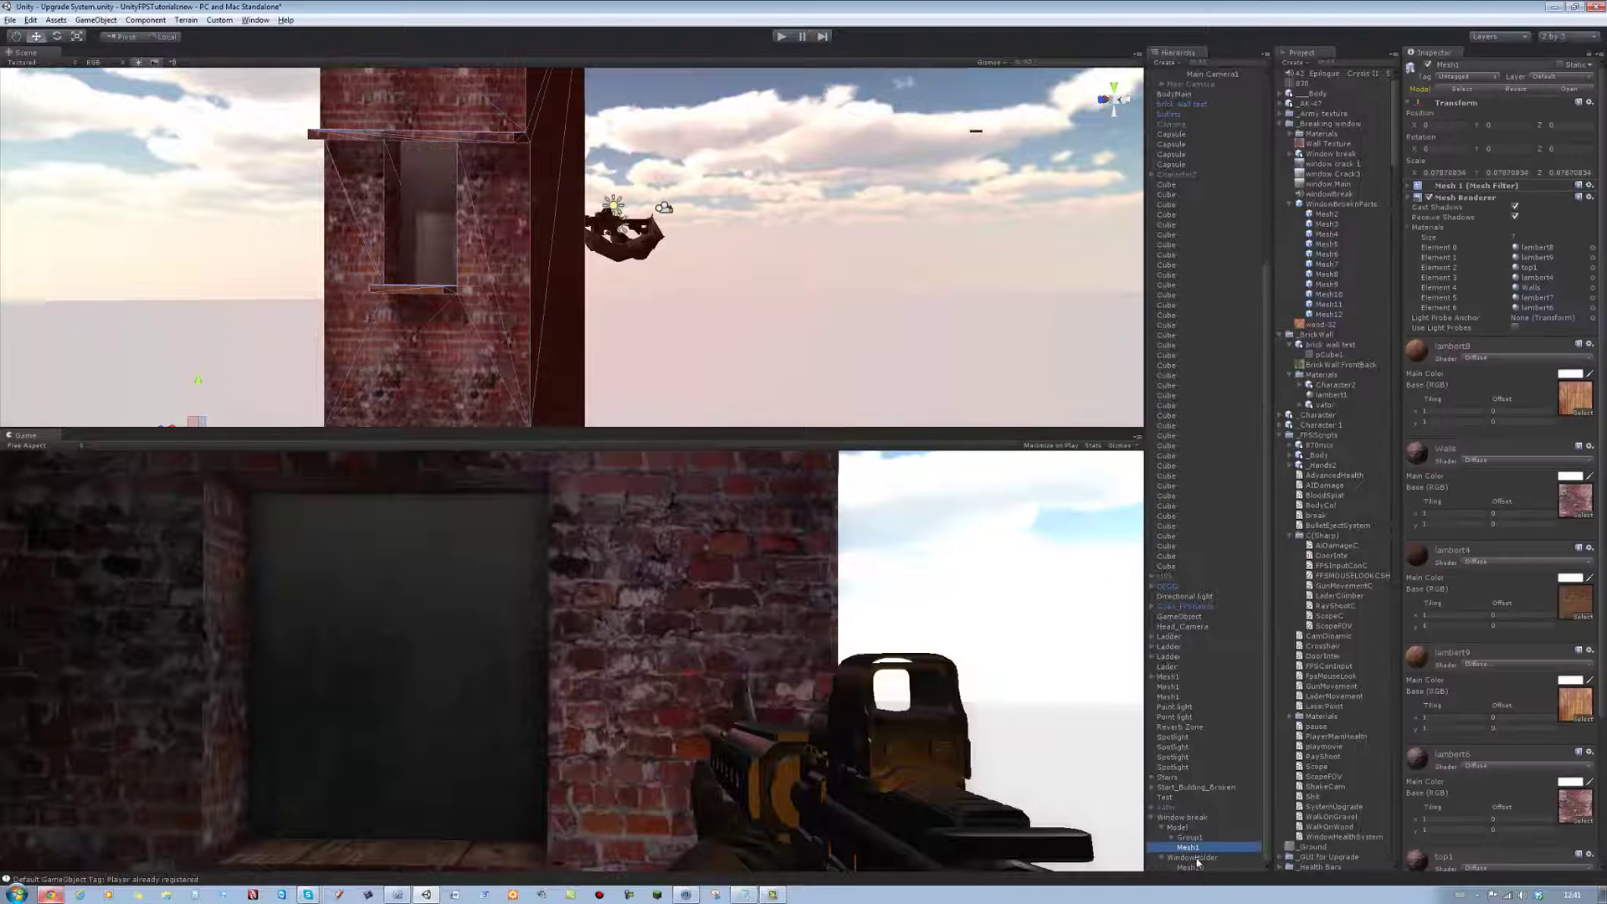
click(1192, 866)
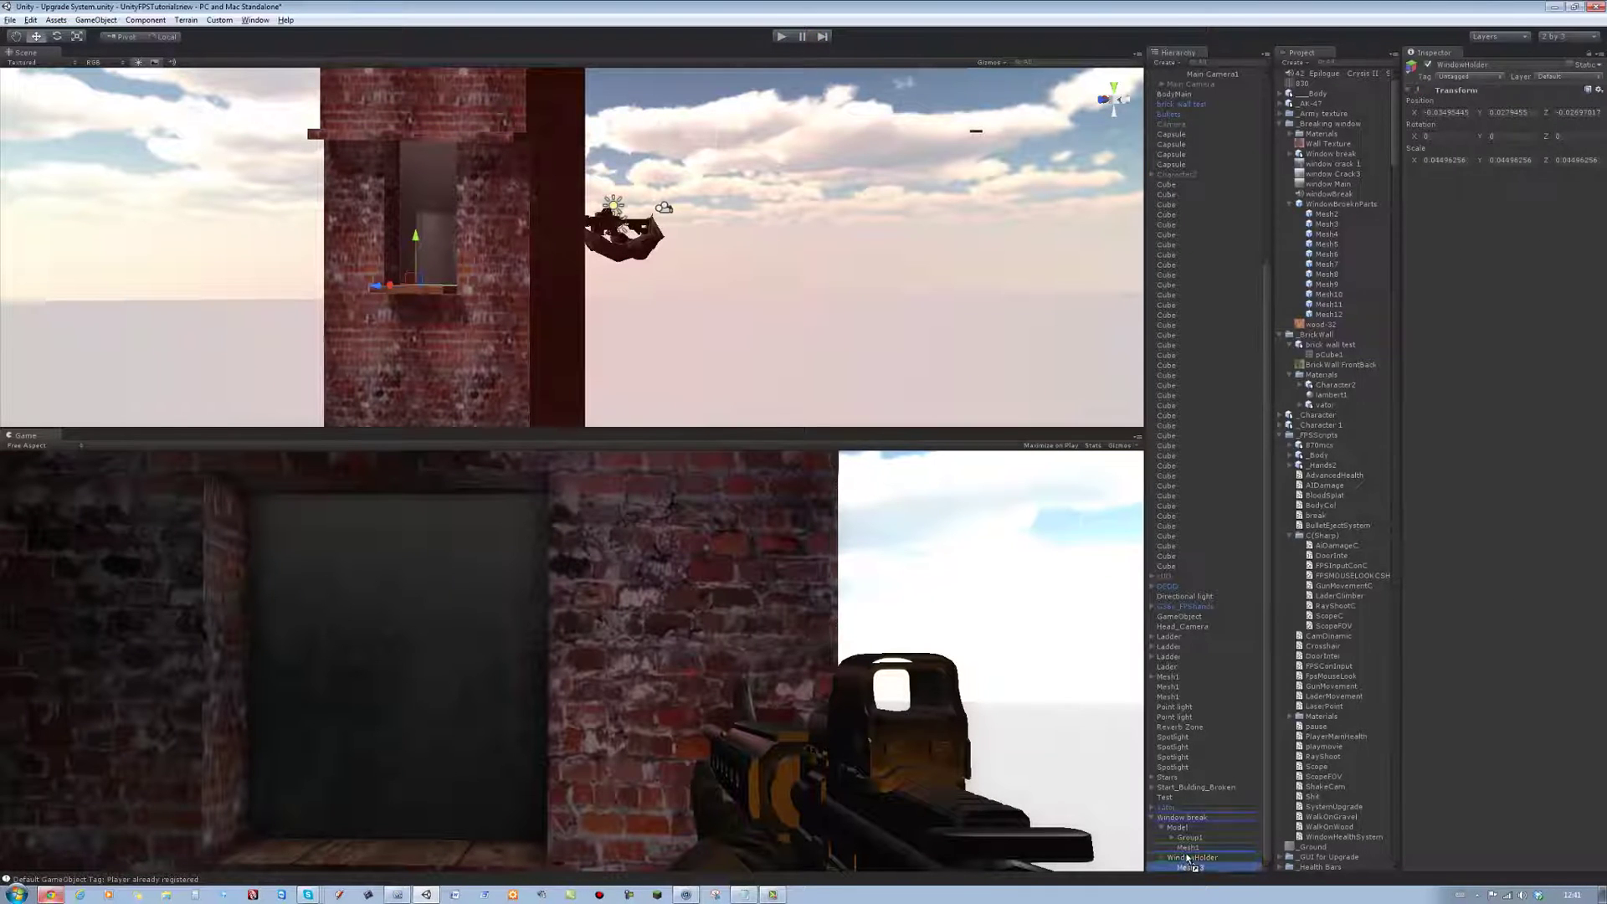
click(1180, 826)
click(1188, 869)
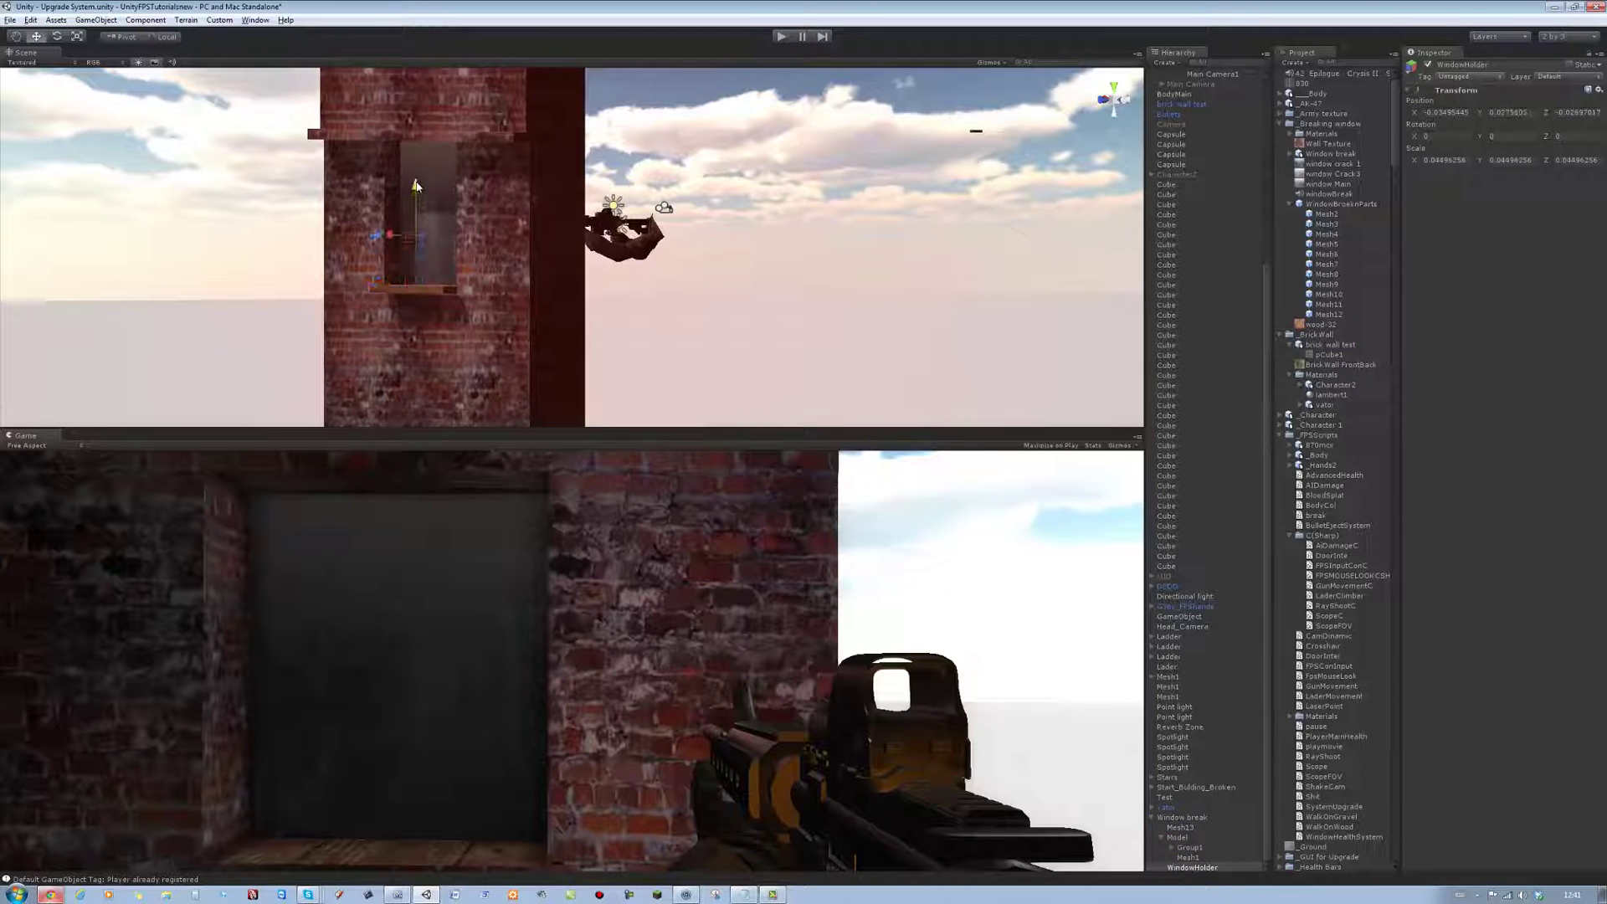
click(1190, 859)
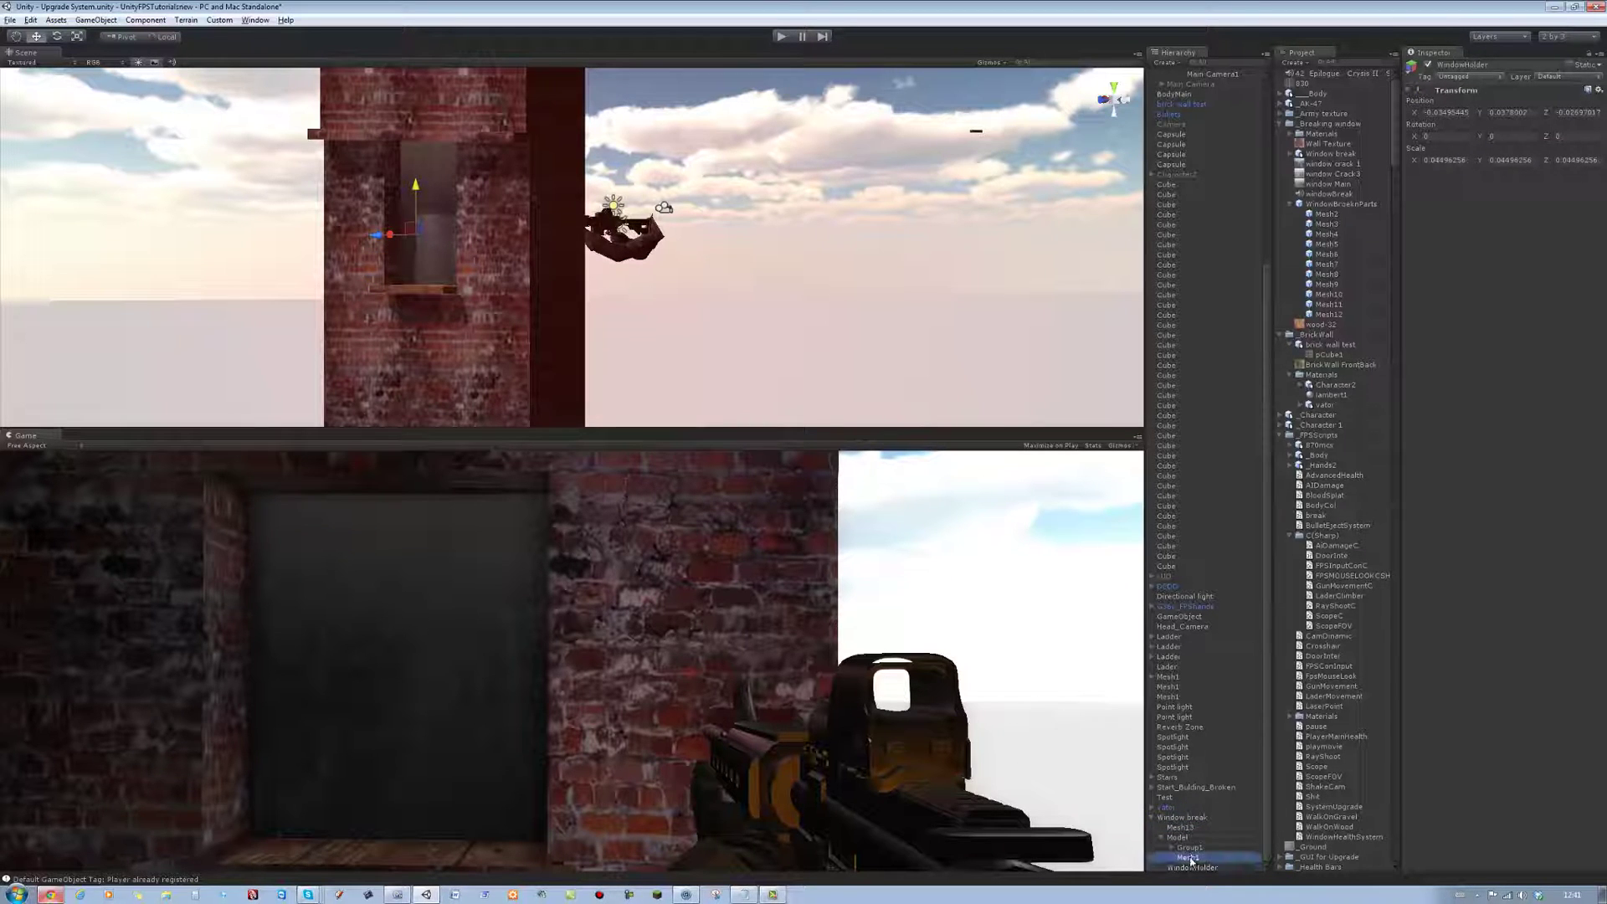
click(1199, 869)
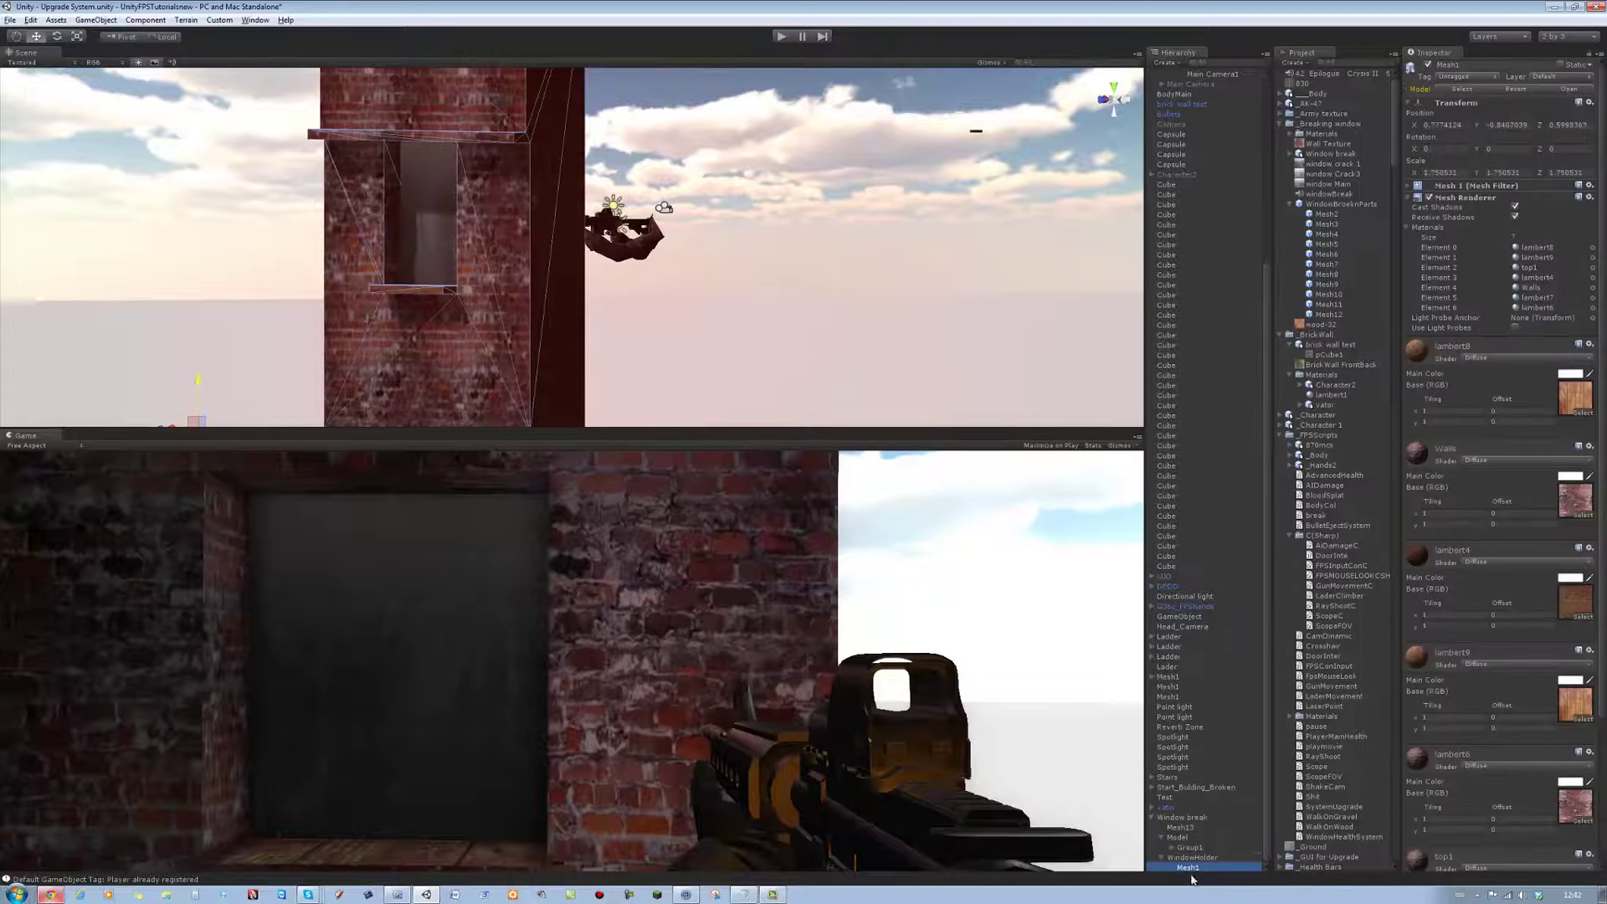
drag(1191, 868, 1180, 818)
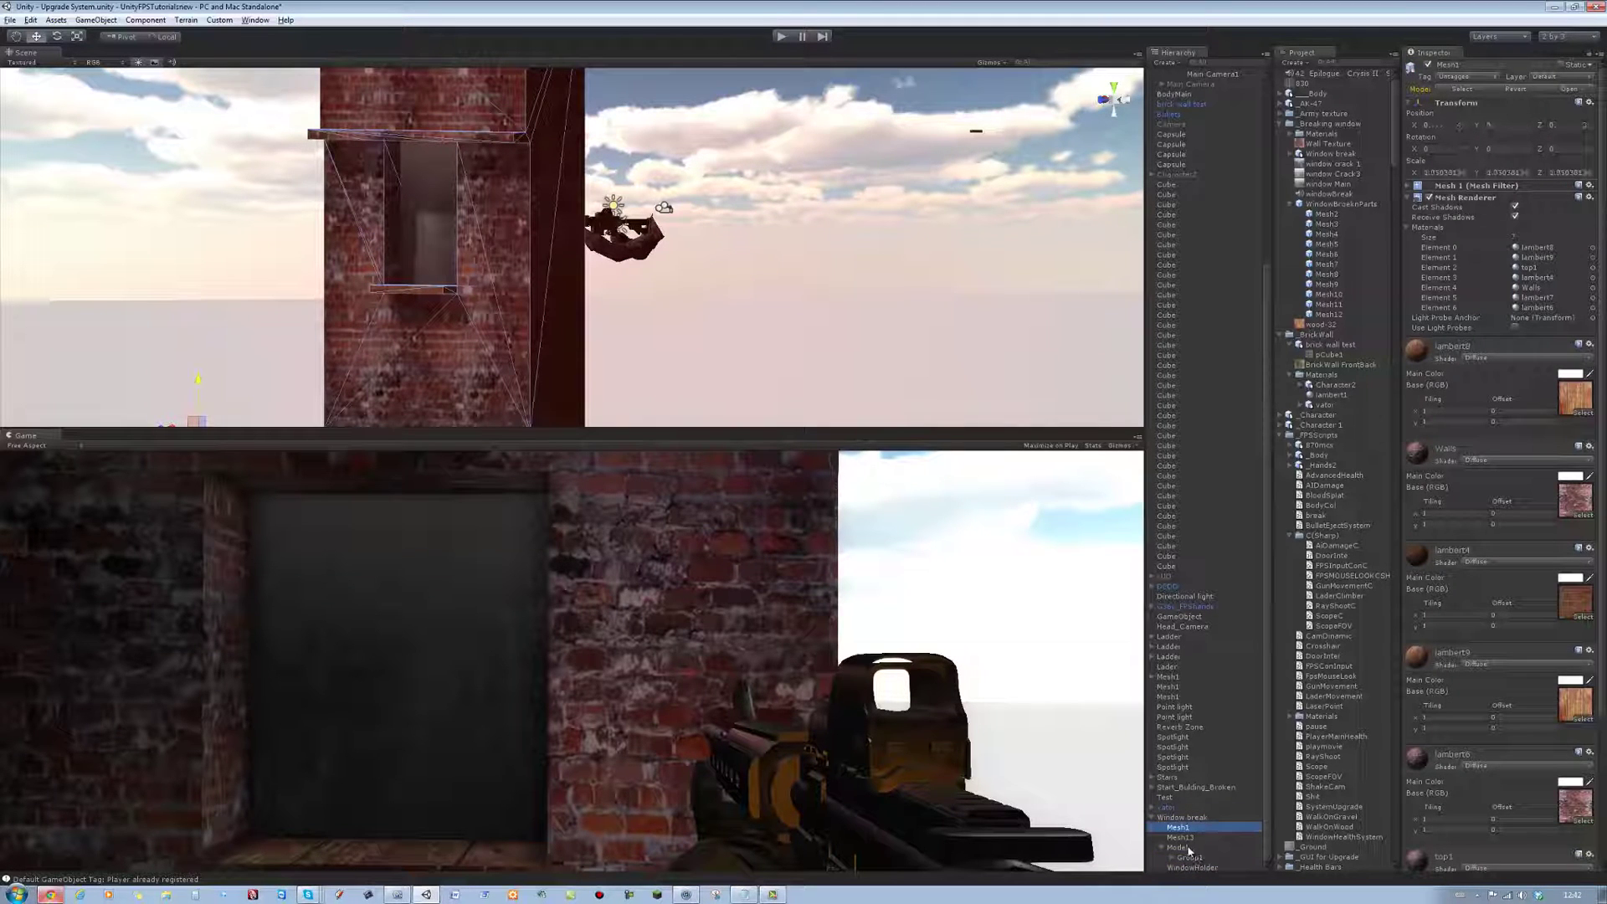
scroll(1190, 859, up, 1)
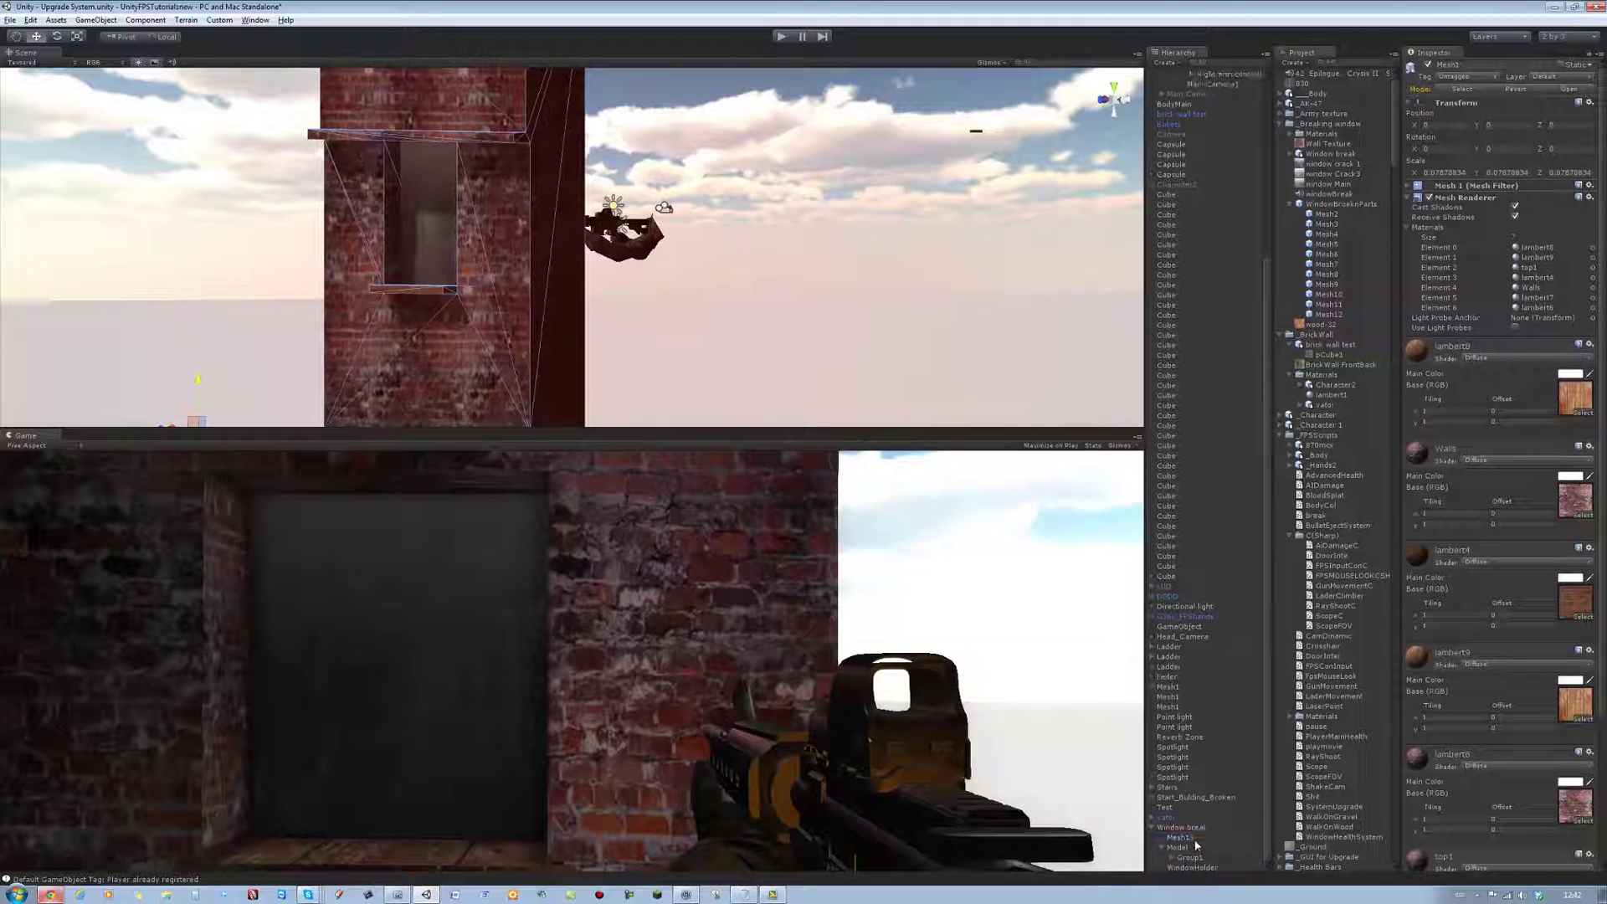
Step: Play-test with Mesh13 selected and shoot the window glass
click(1191, 860)
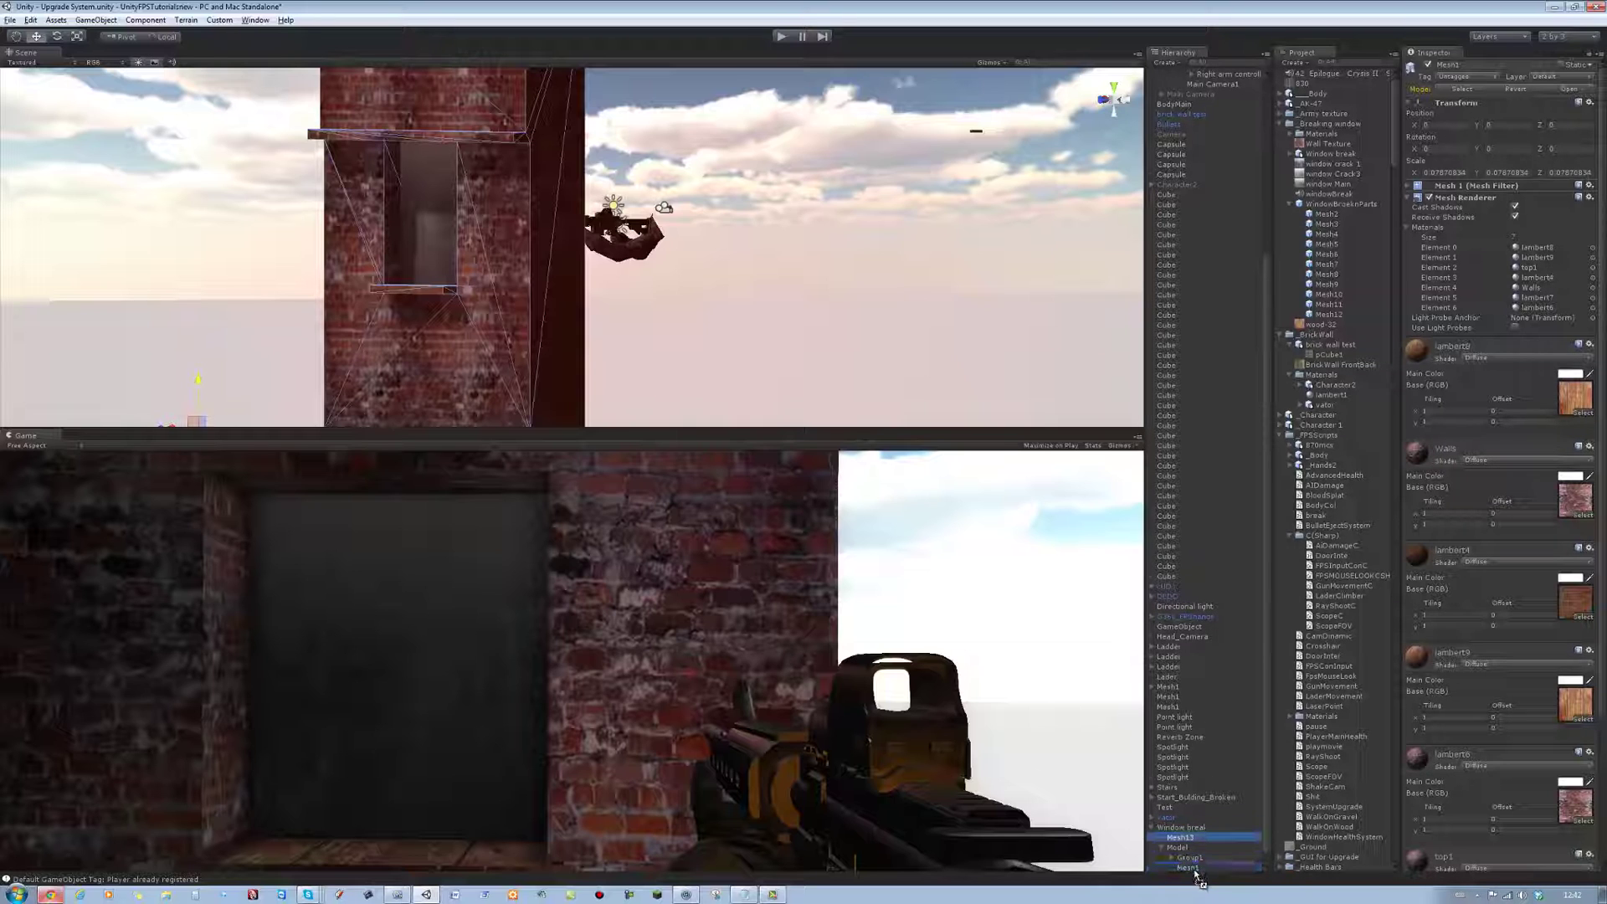
scroll(1193, 866, down, 1)
click(1192, 866)
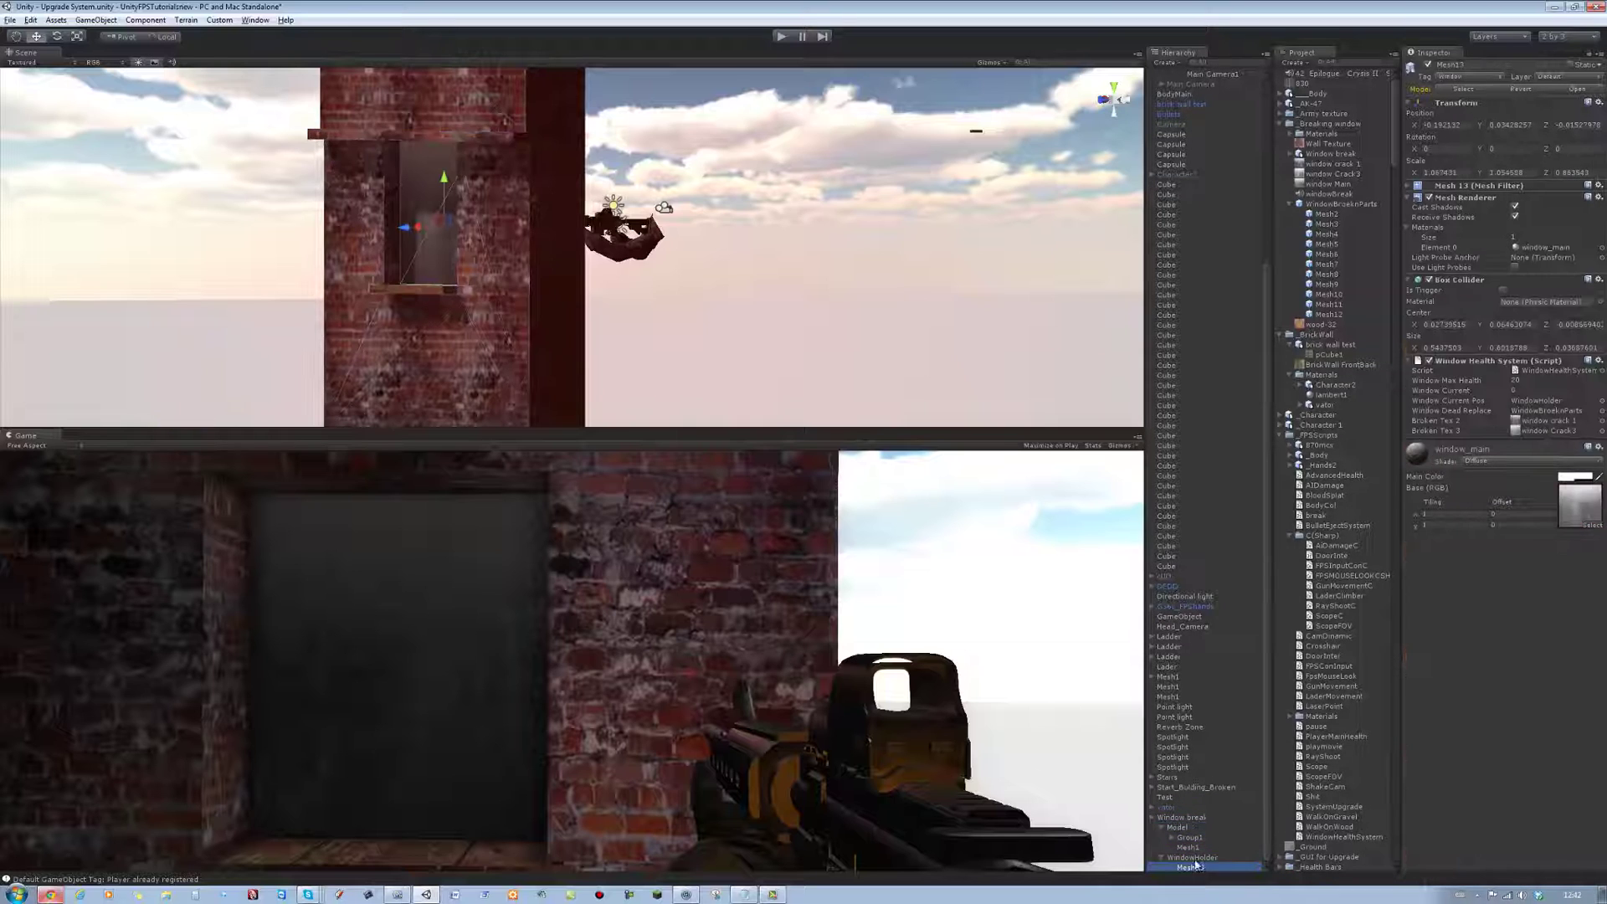
click(781, 38)
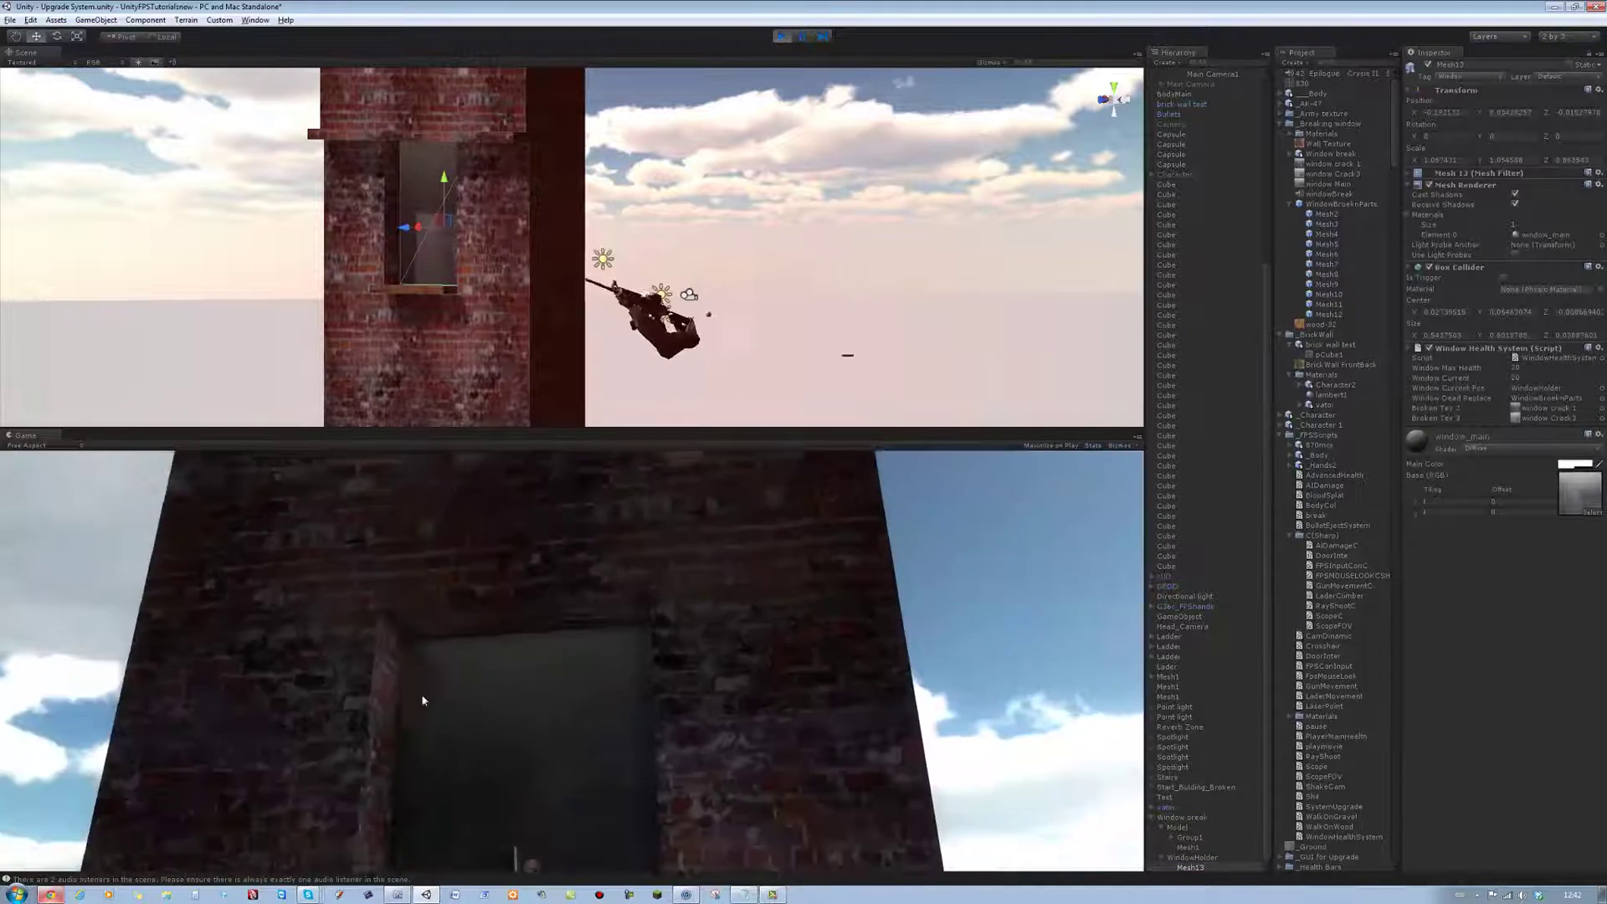
click(441, 715)
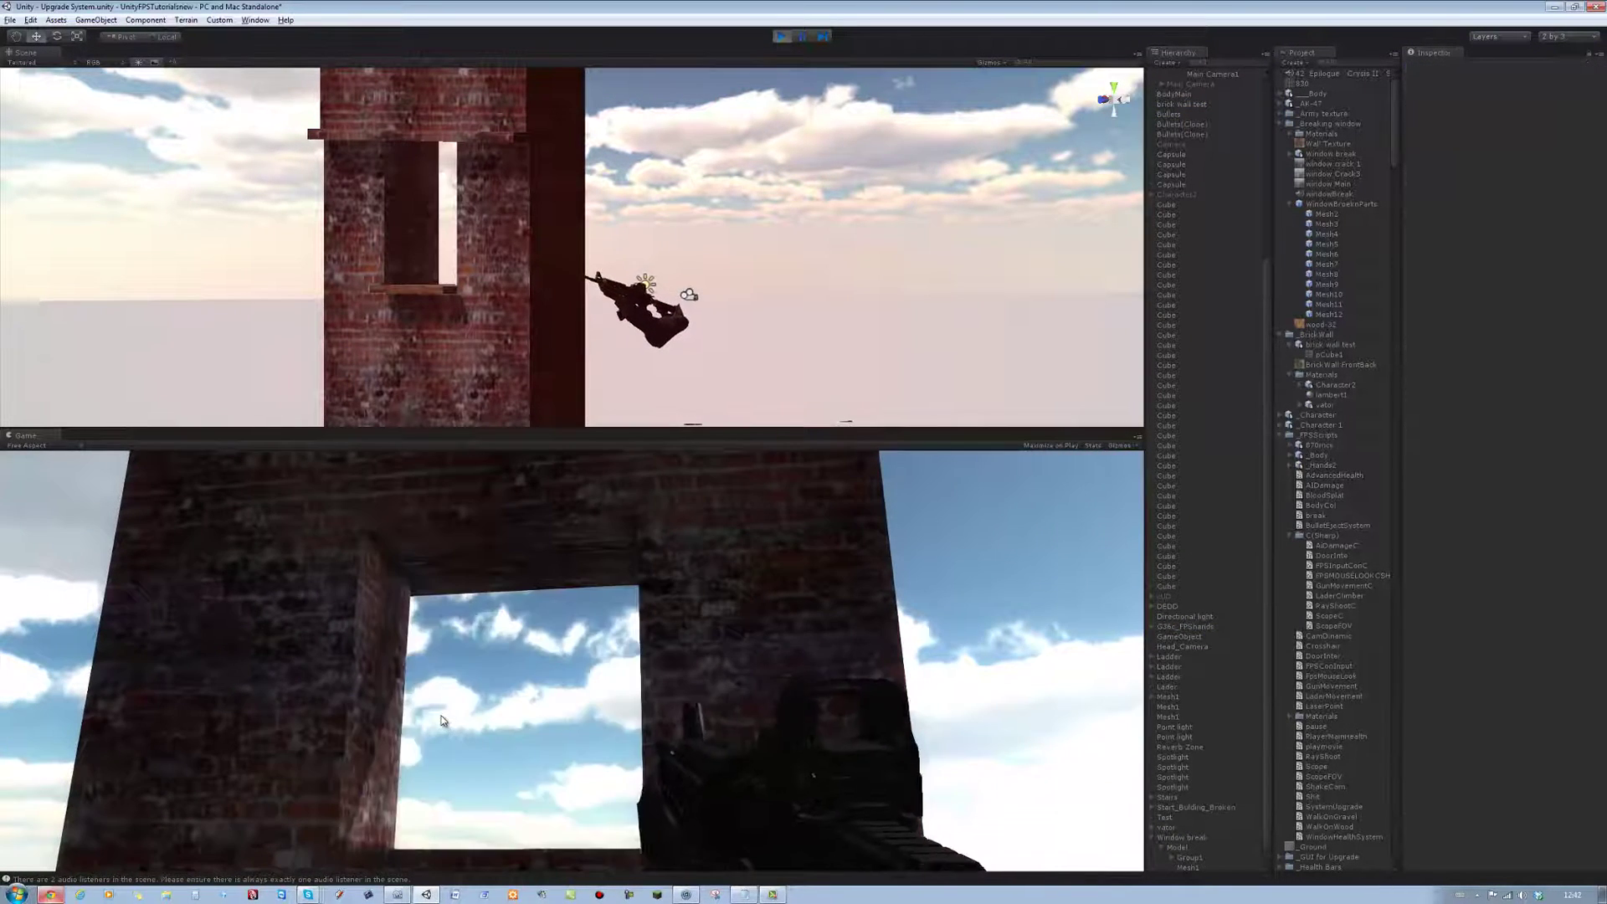
click(778, 38)
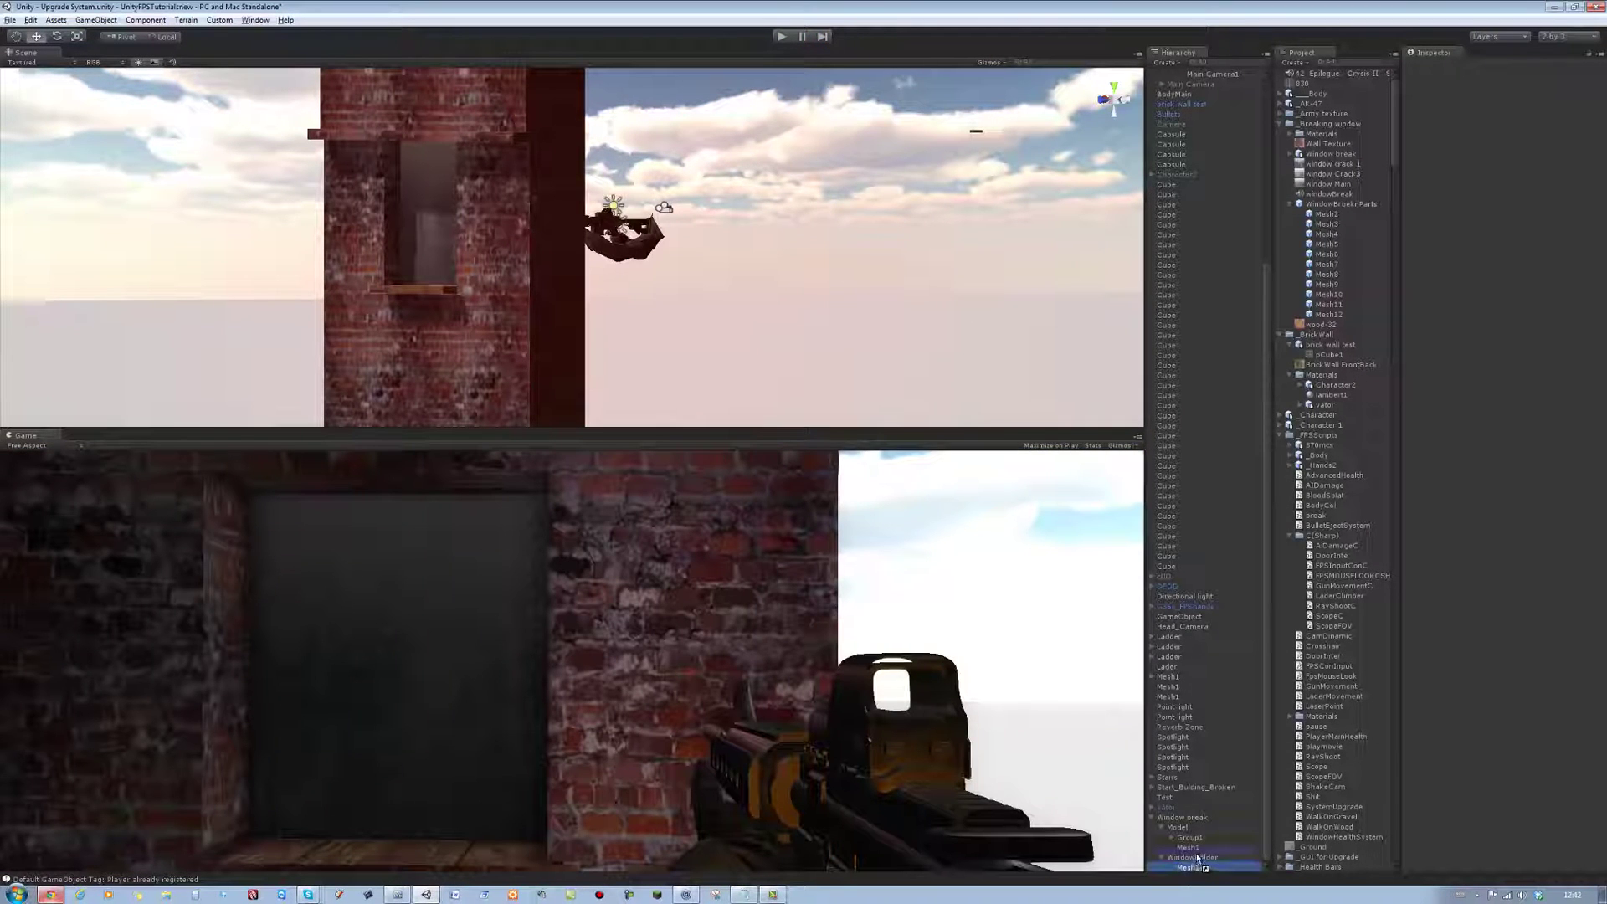
Step: Raise WindowHolder slightly within the frame and test-shoot the glass again
click(1186, 827)
click(1191, 867)
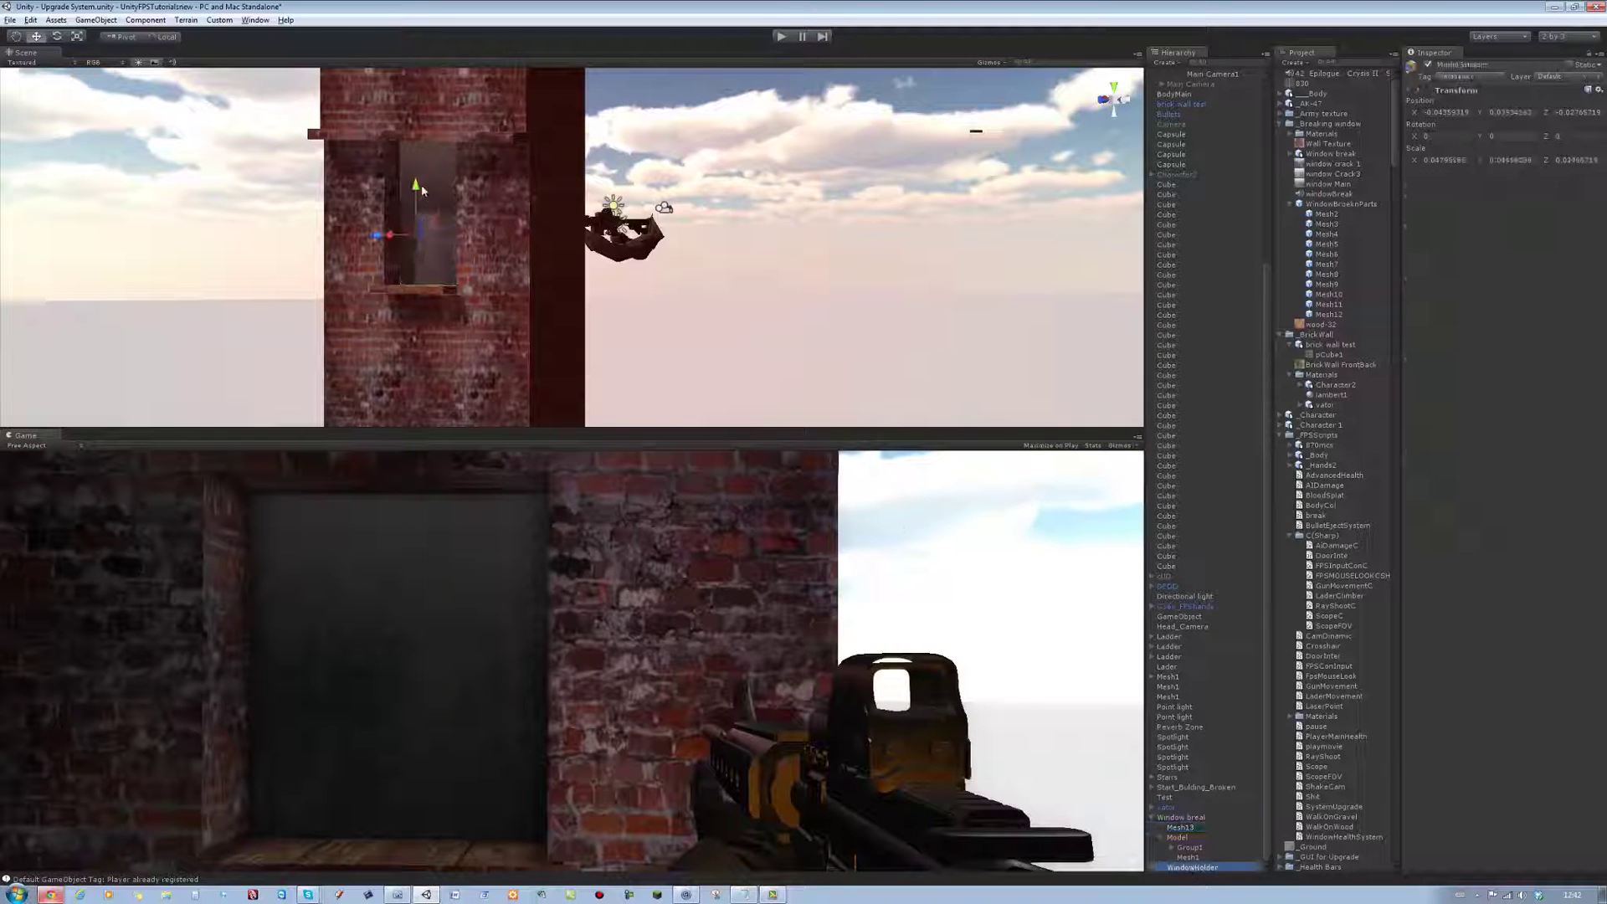
drag(419, 188, 416, 169)
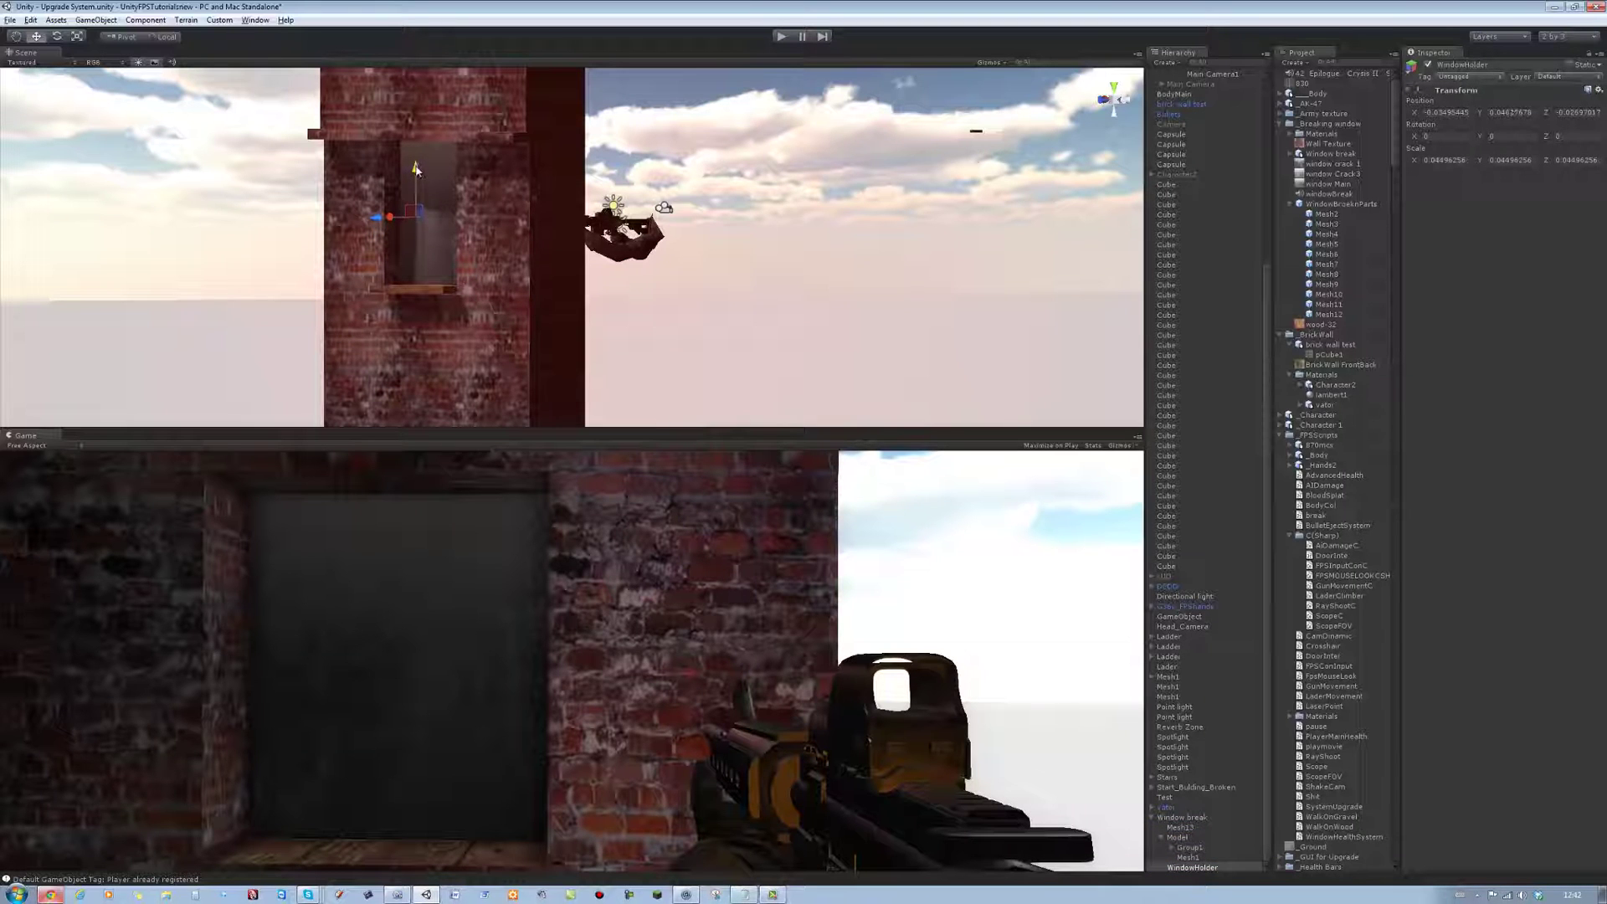
click(1190, 866)
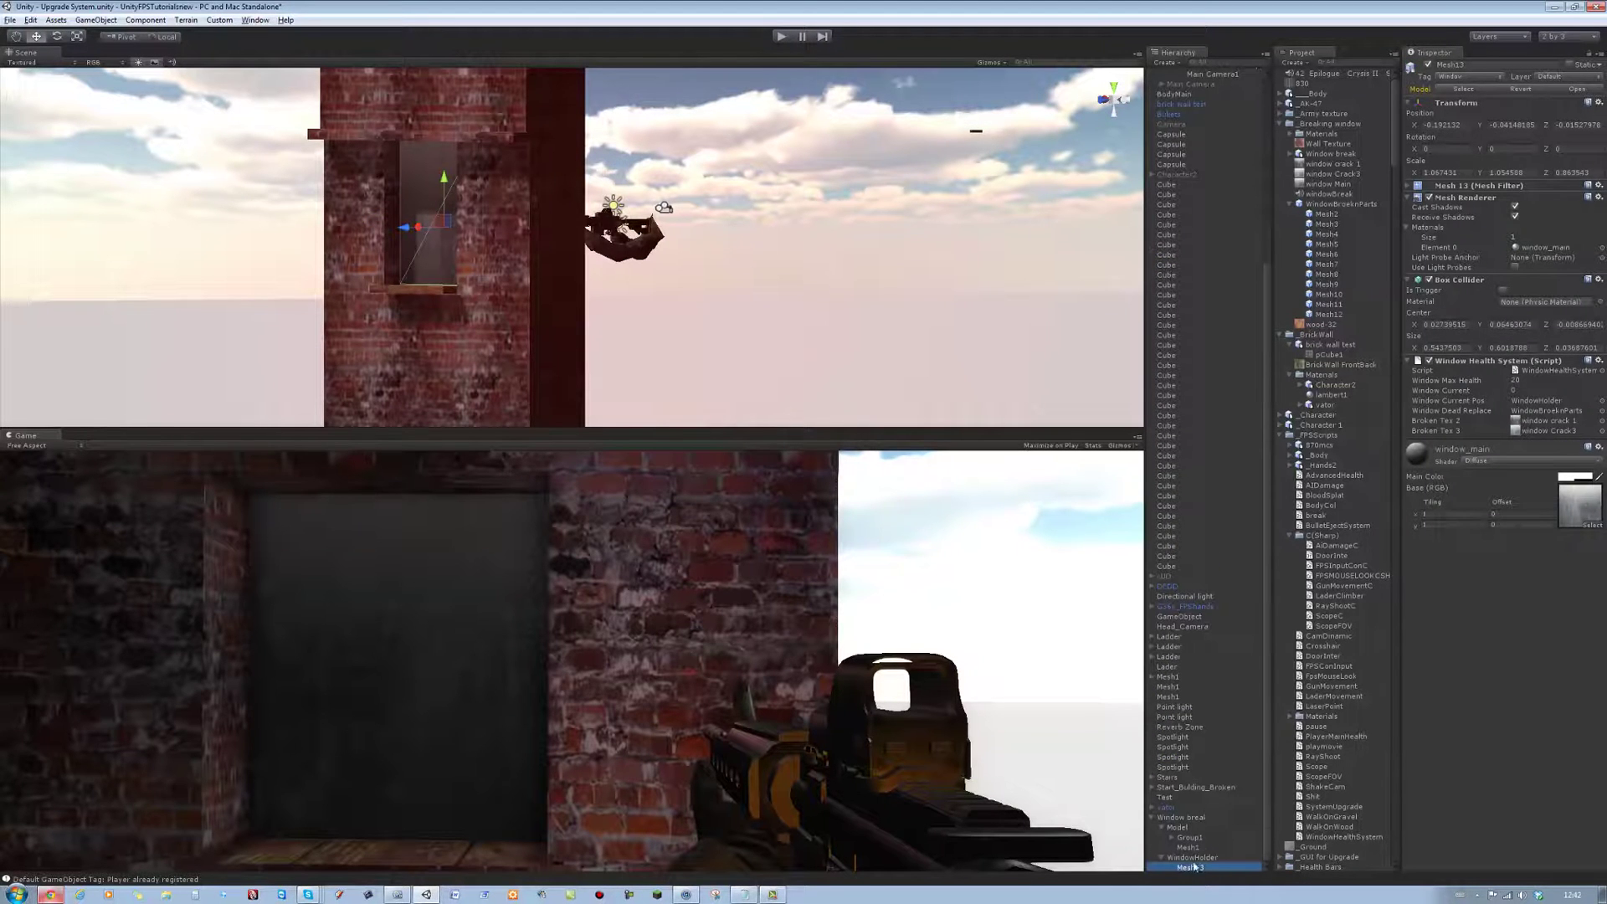
click(1193, 859)
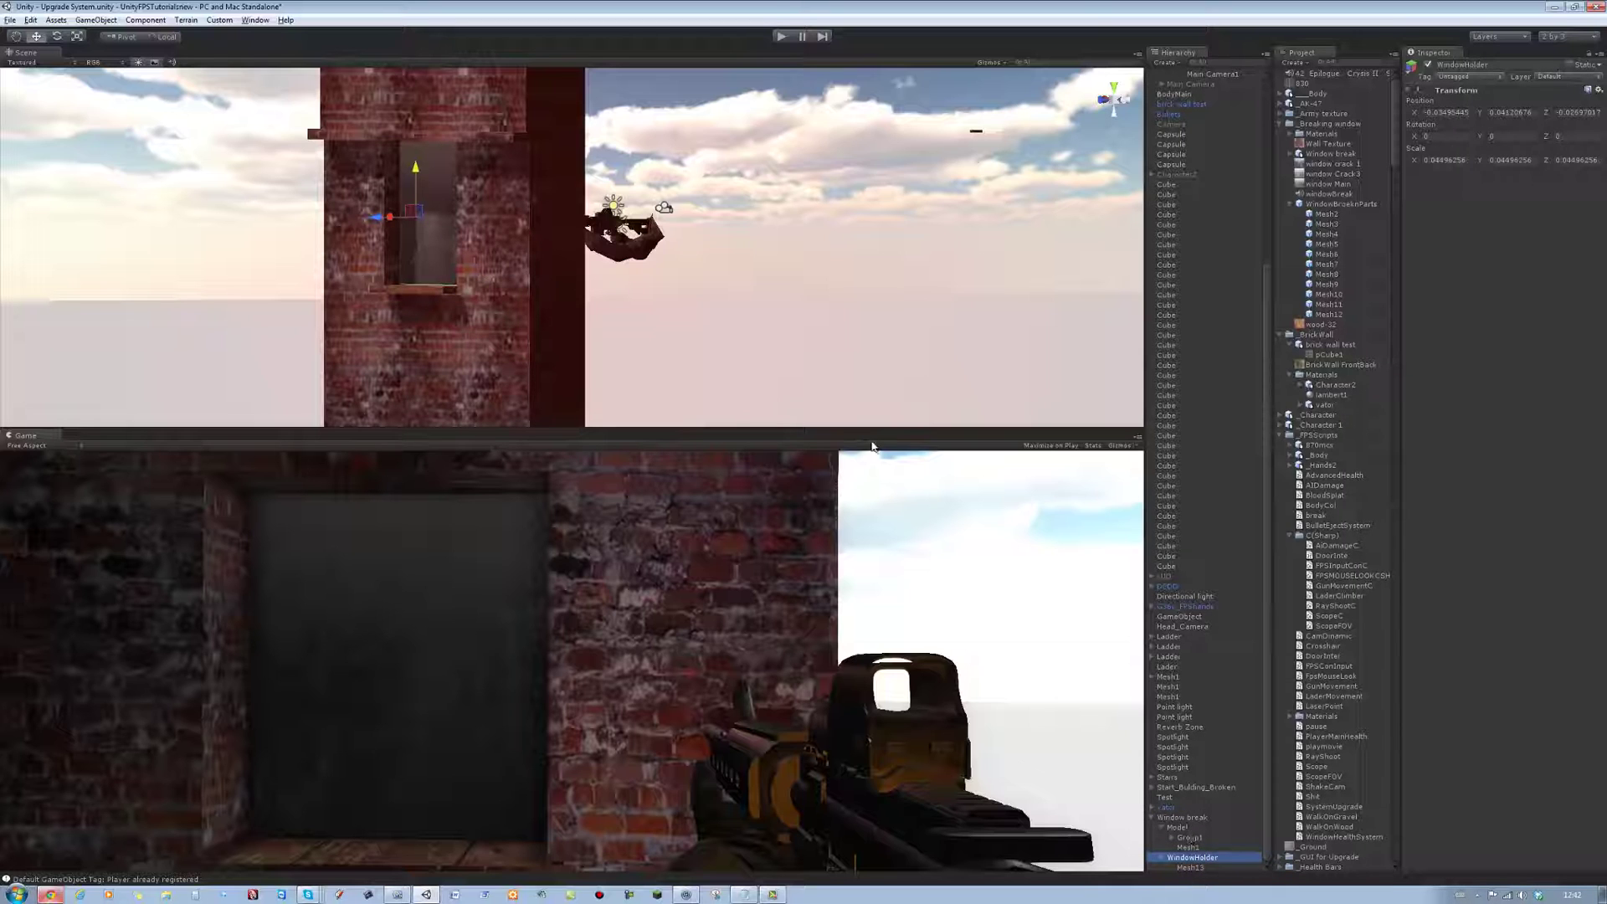
click(780, 37)
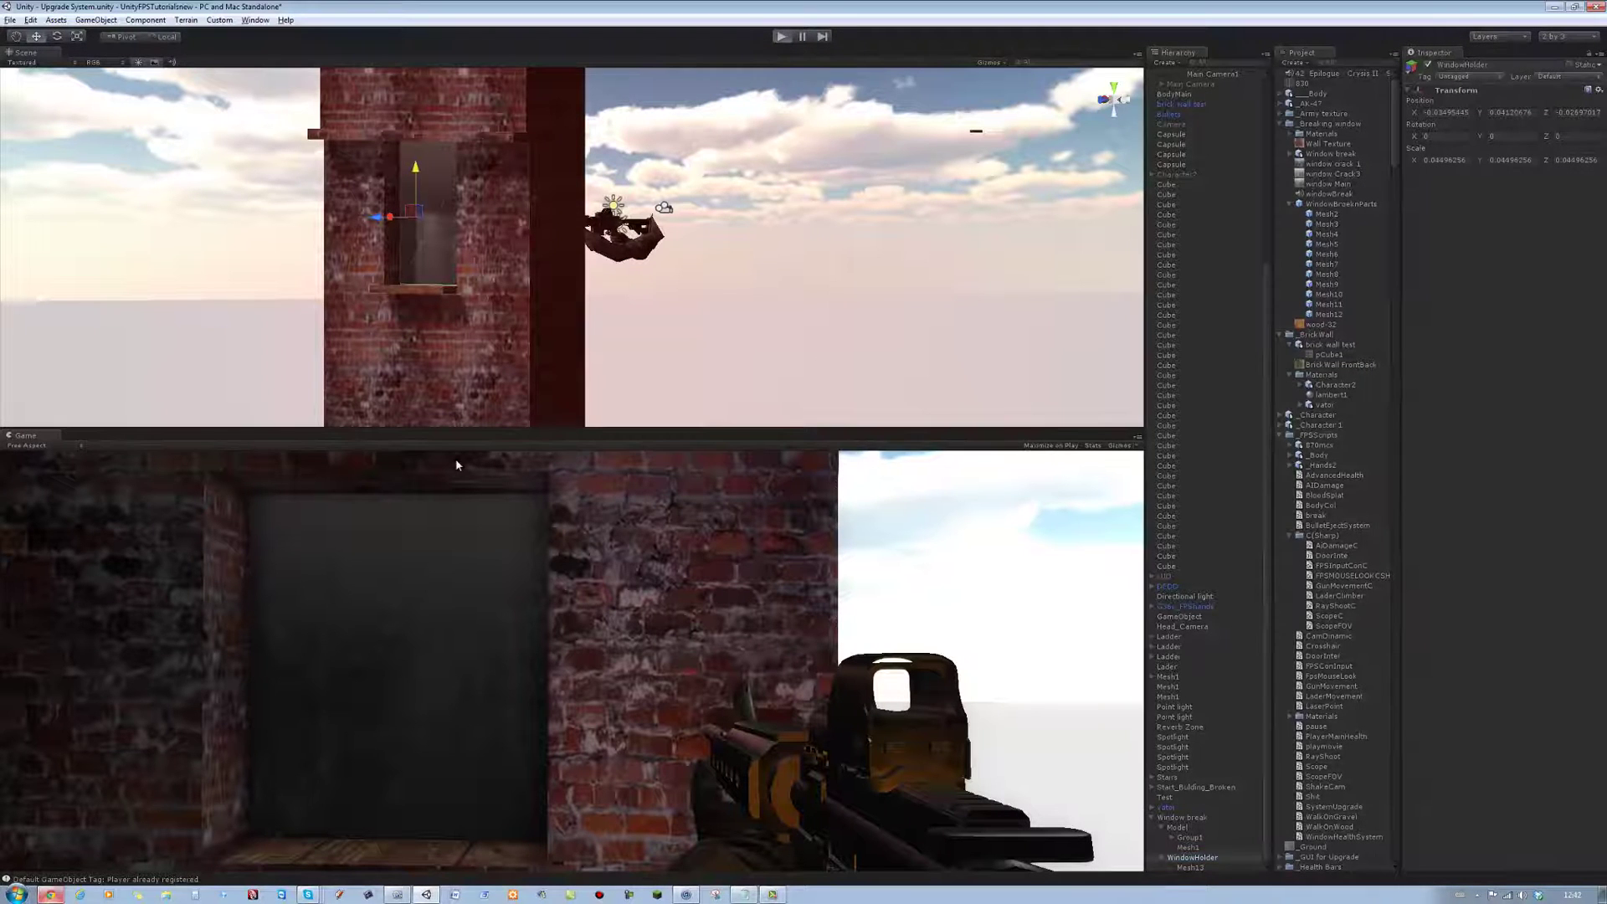
click(335, 537)
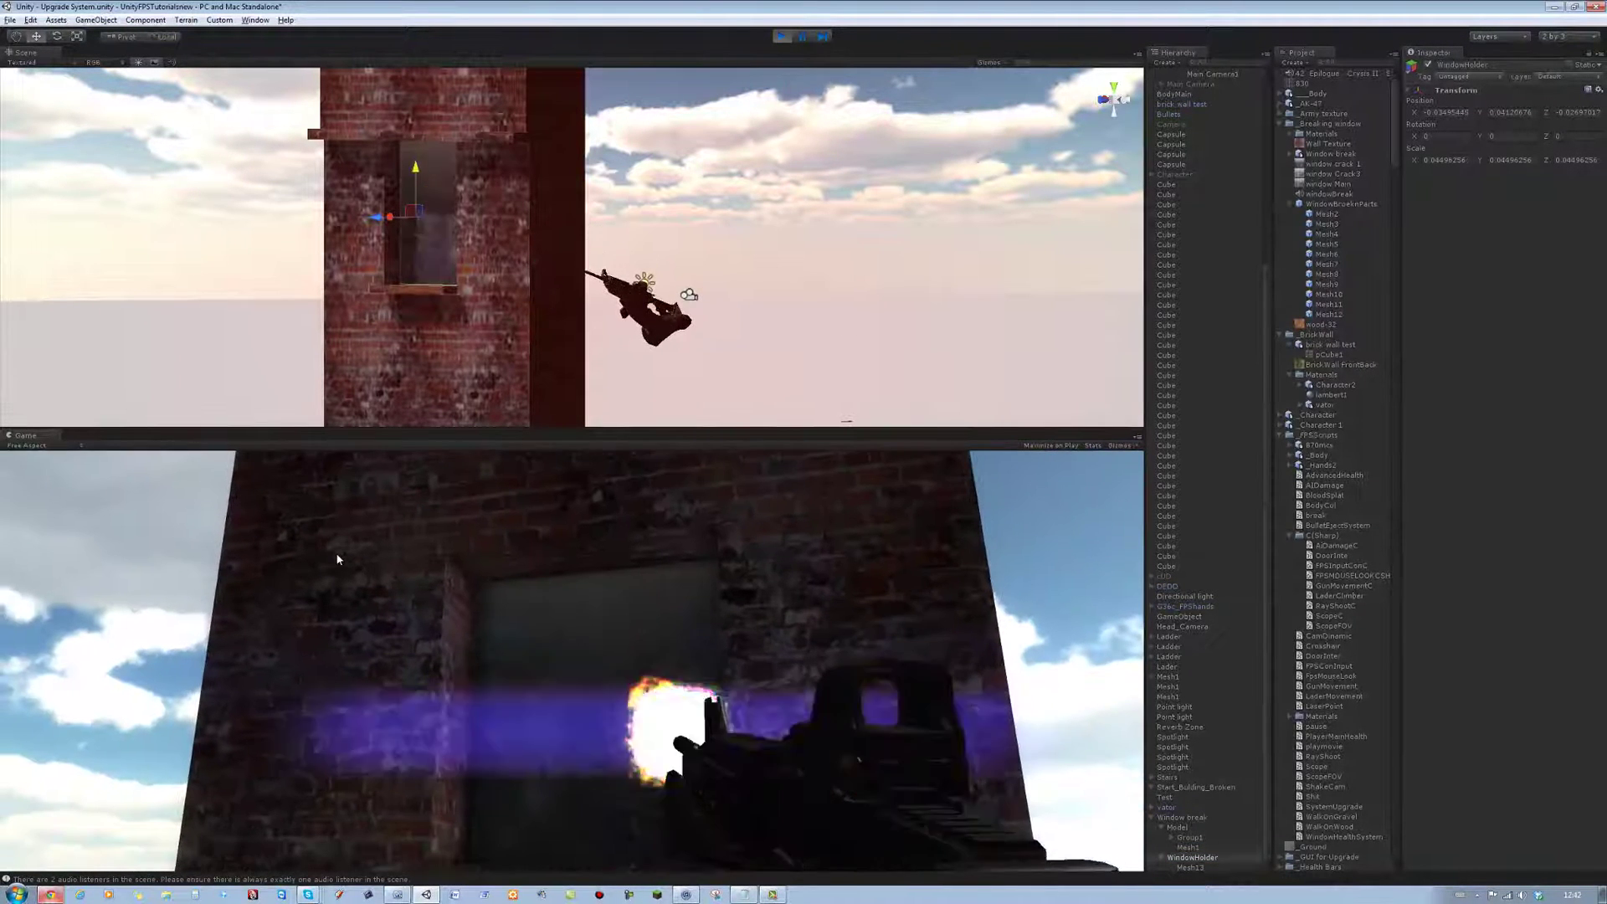
click(779, 37)
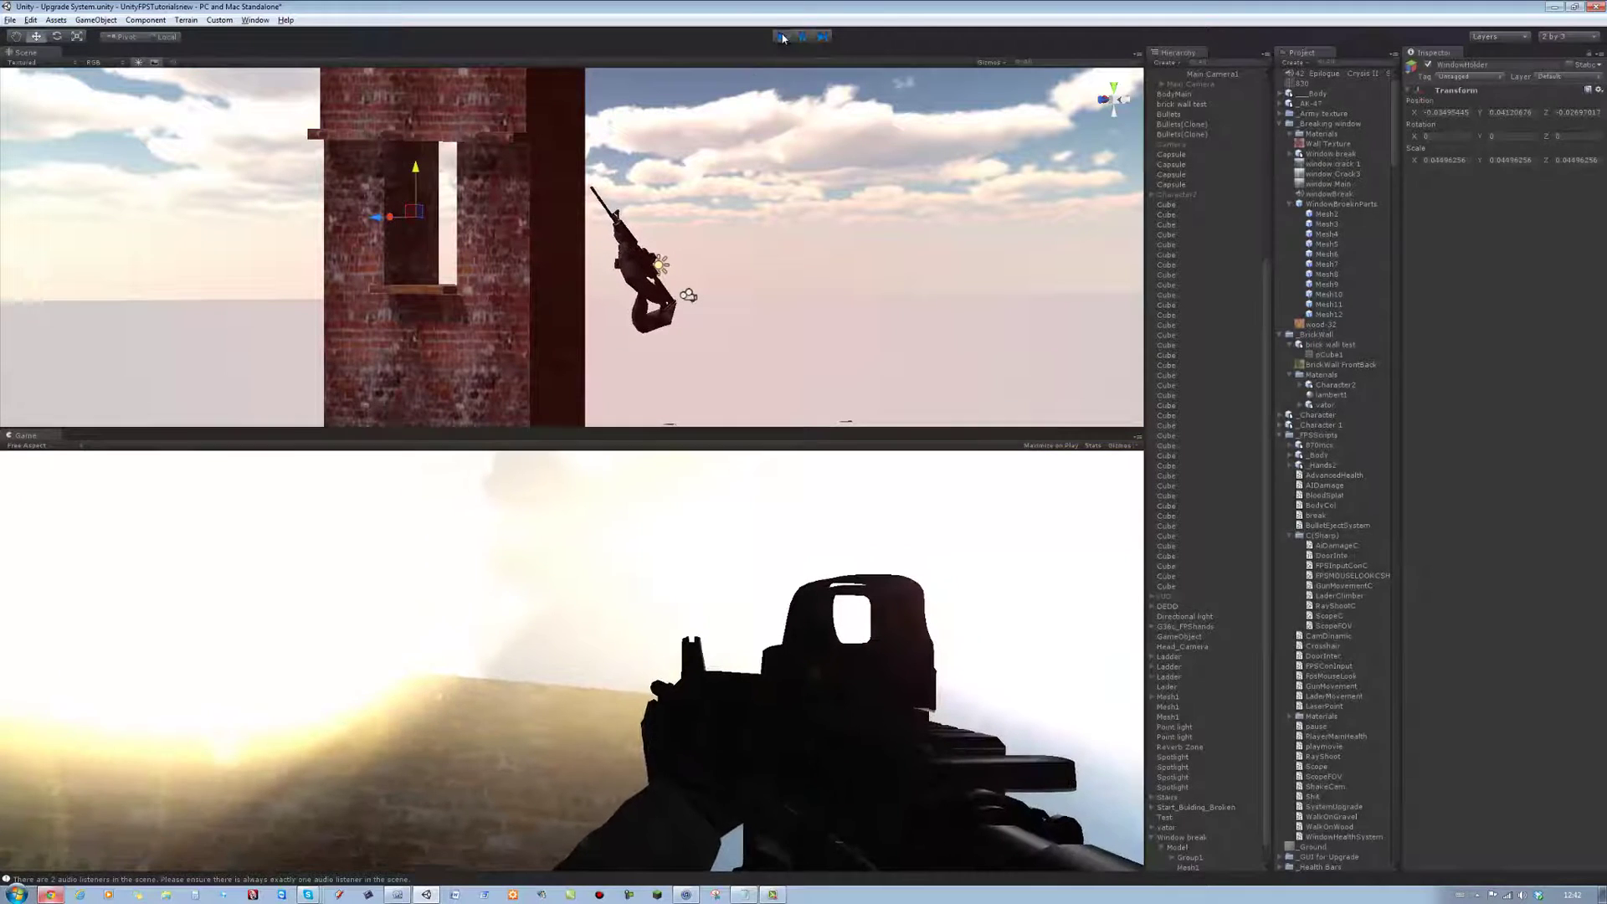
Step: Select the window glass mesh and test-shoot it in a play run
click(421, 255)
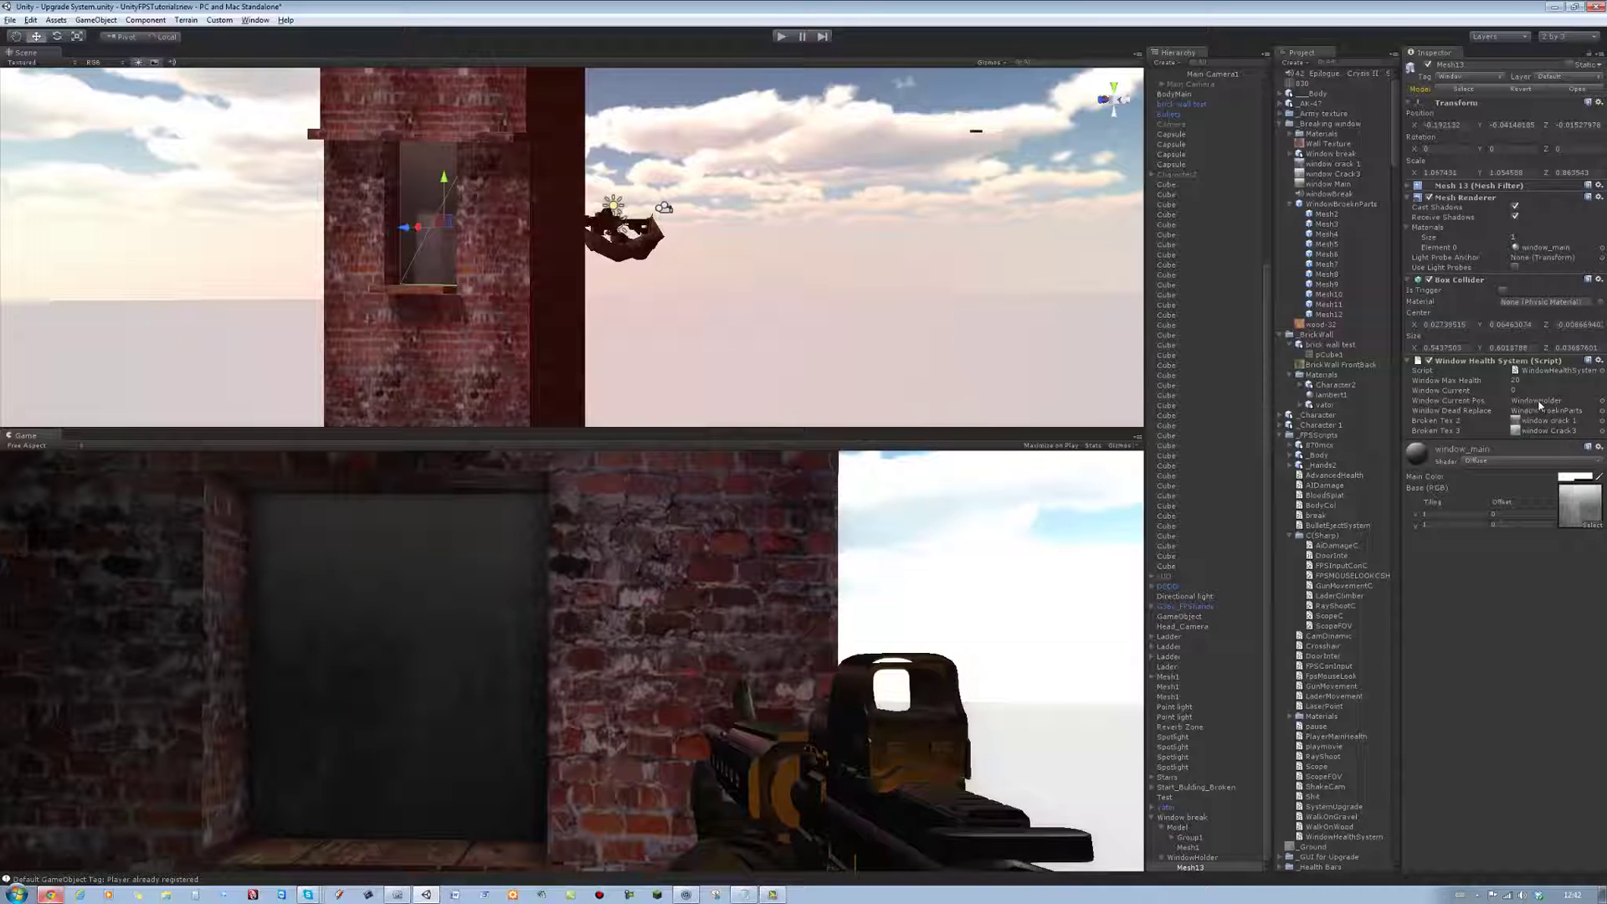
right_drag(685, 227, 658, 201)
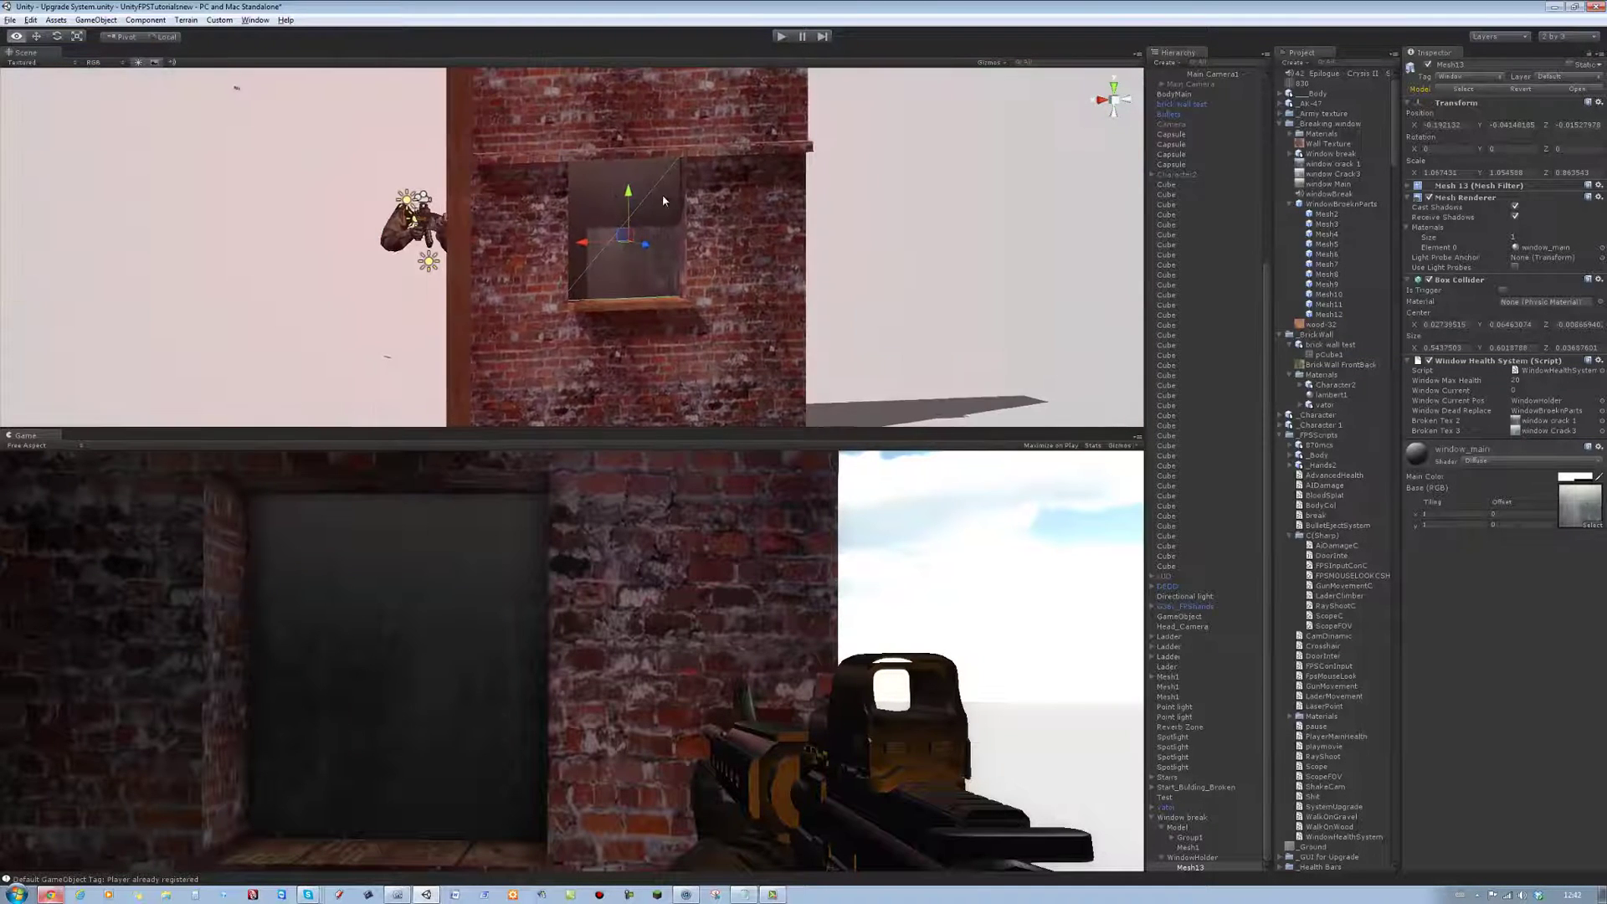
click(781, 35)
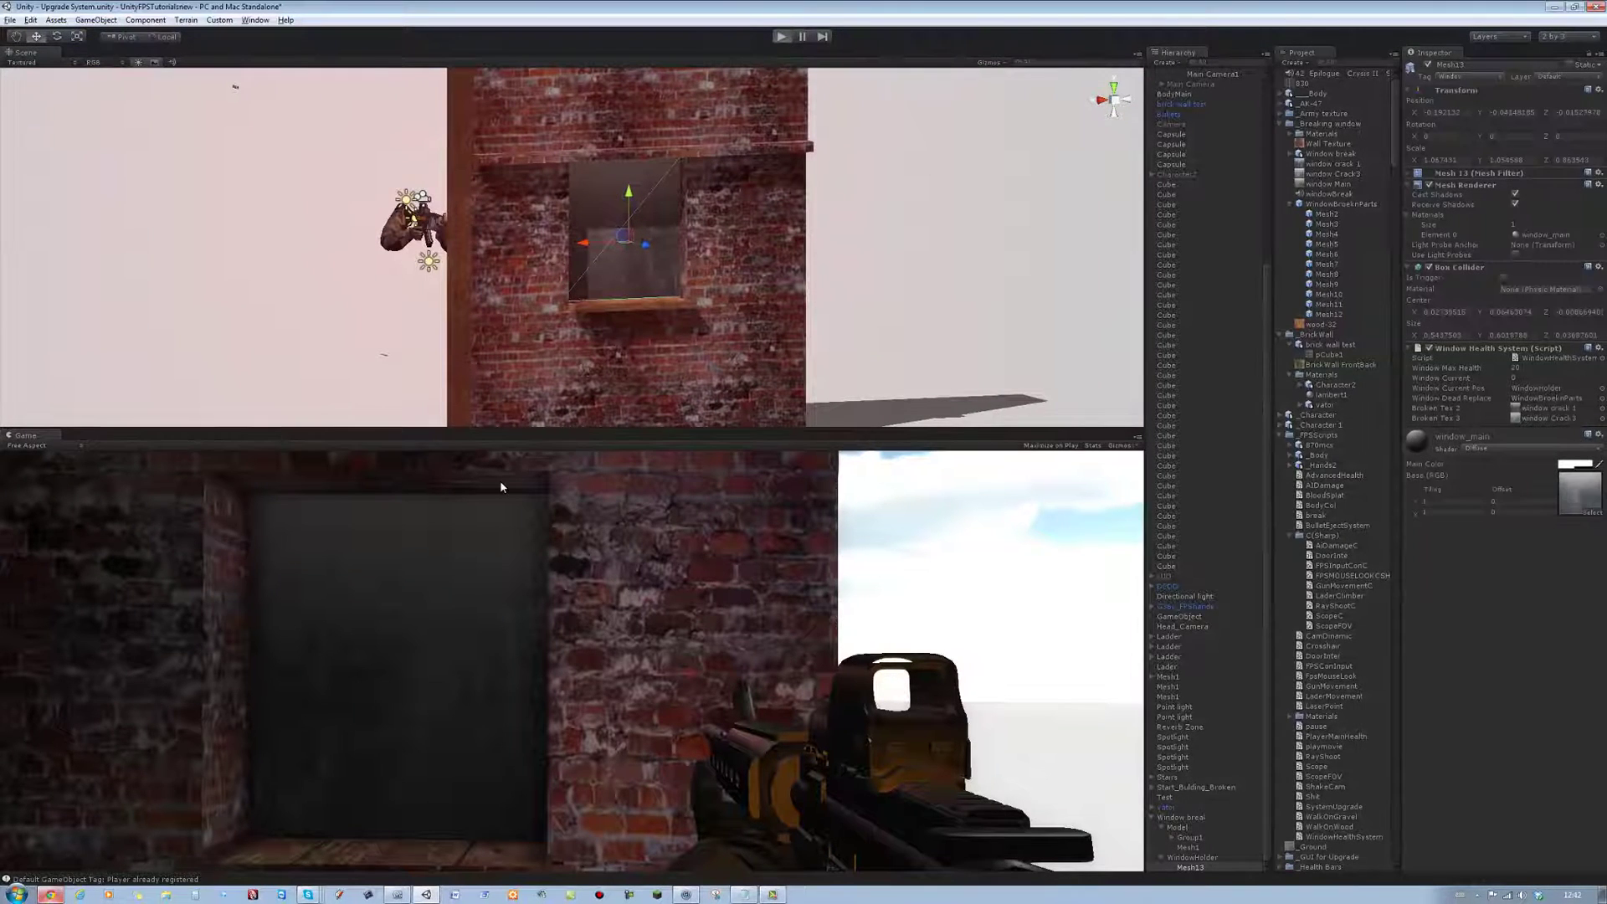
click(430, 581)
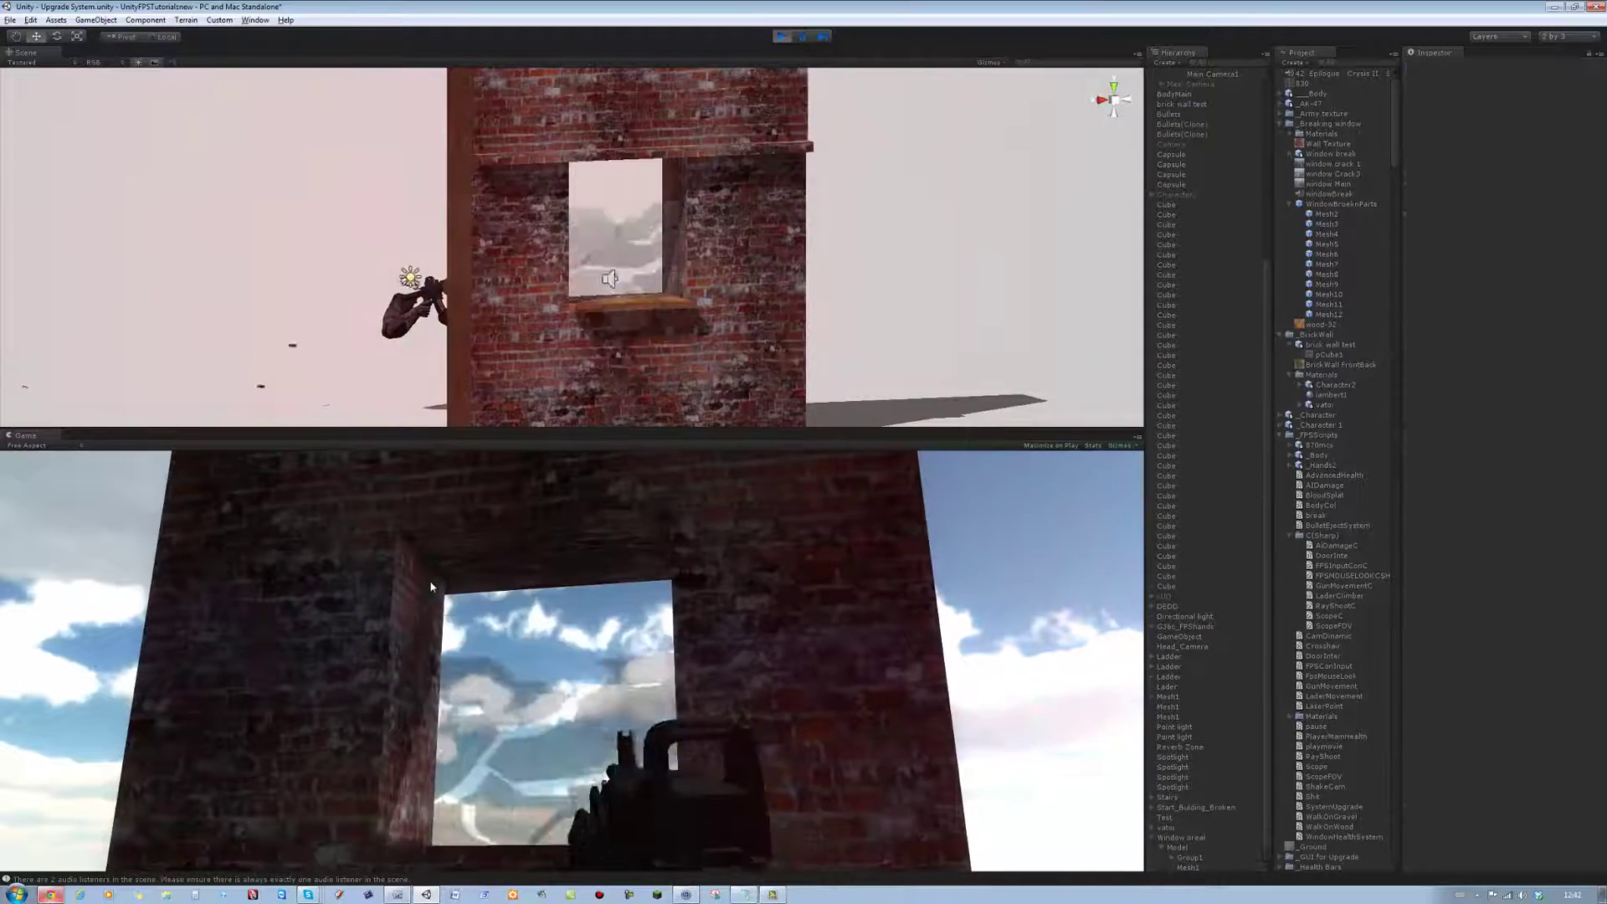
key(ctrl+p)
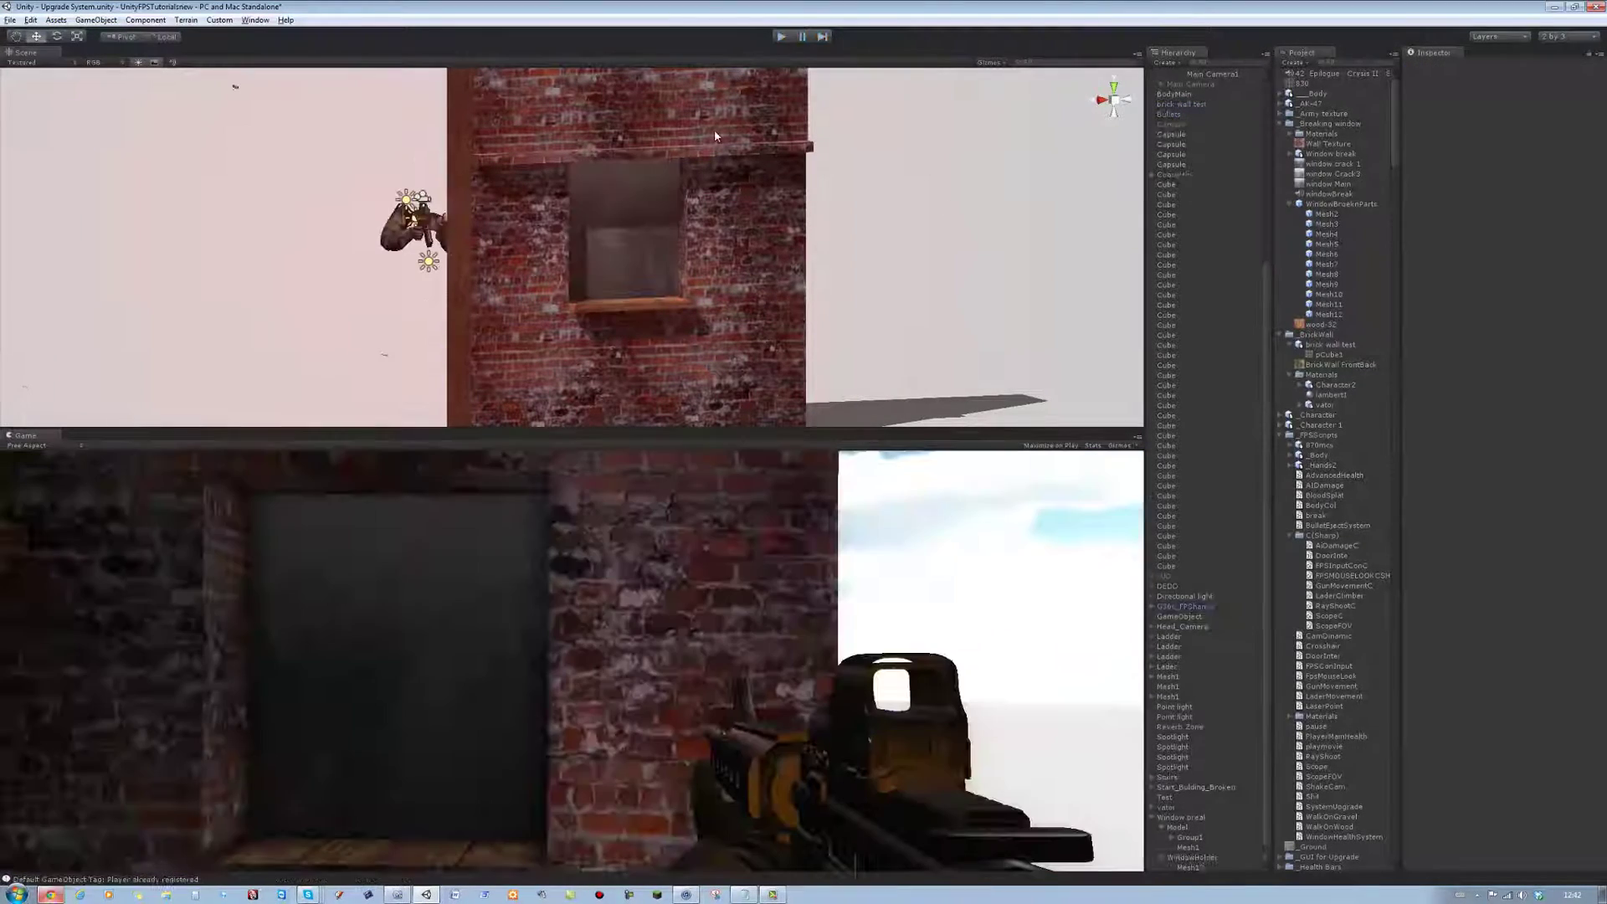
Step: Frame the Window break wall and shrink it with the scale gizmo
click(1189, 820)
key(f)
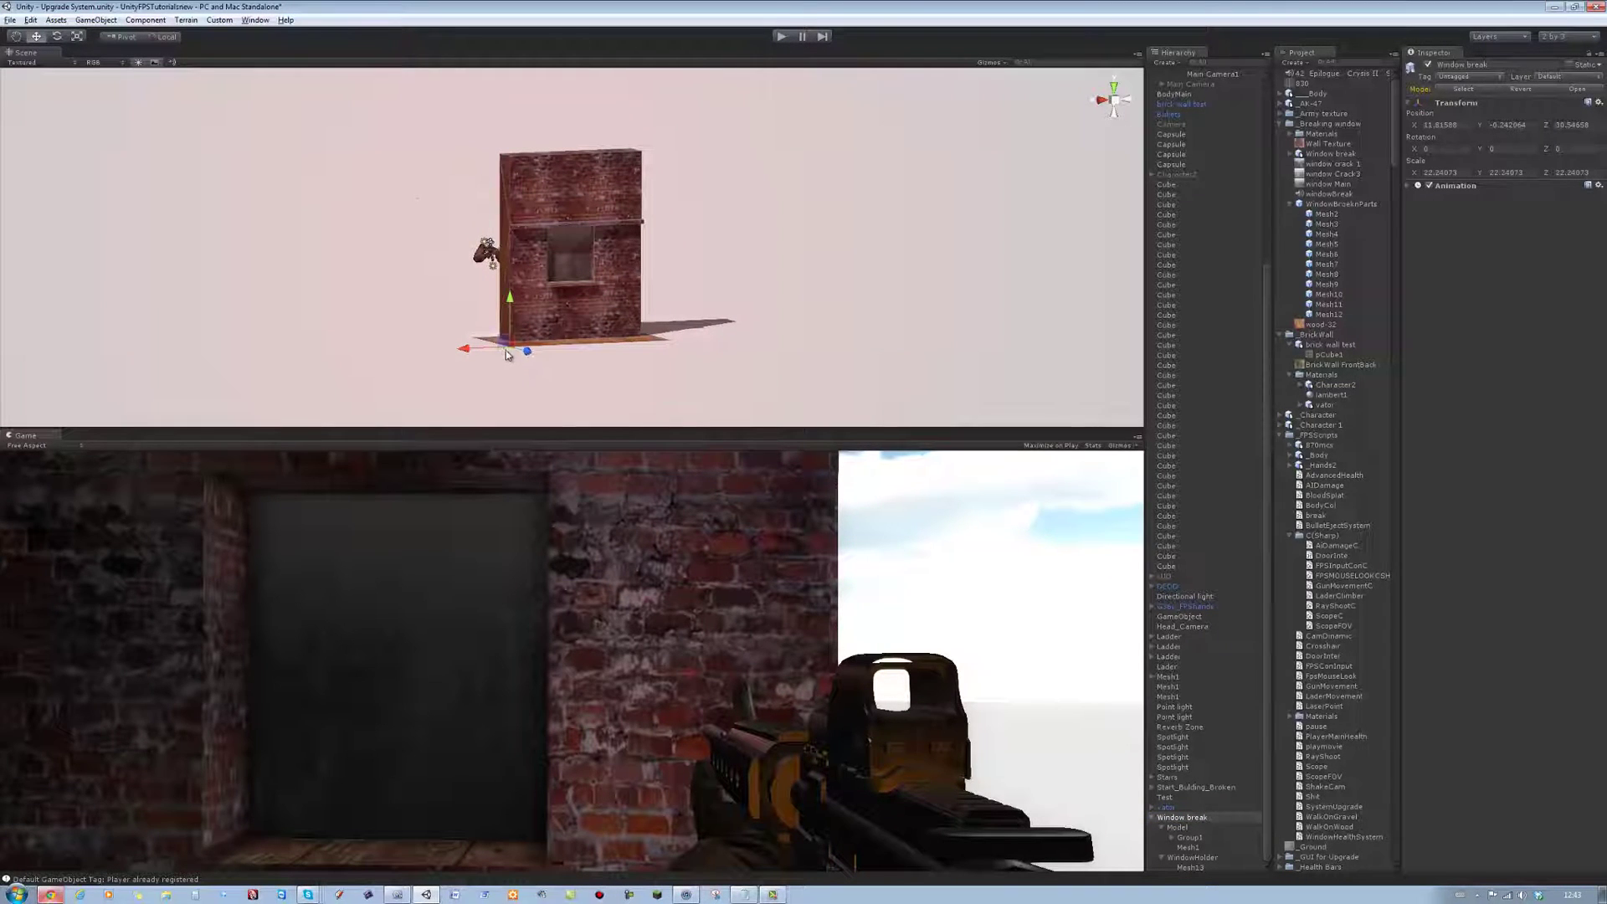
key(r)
drag(506, 350, 503, 348)
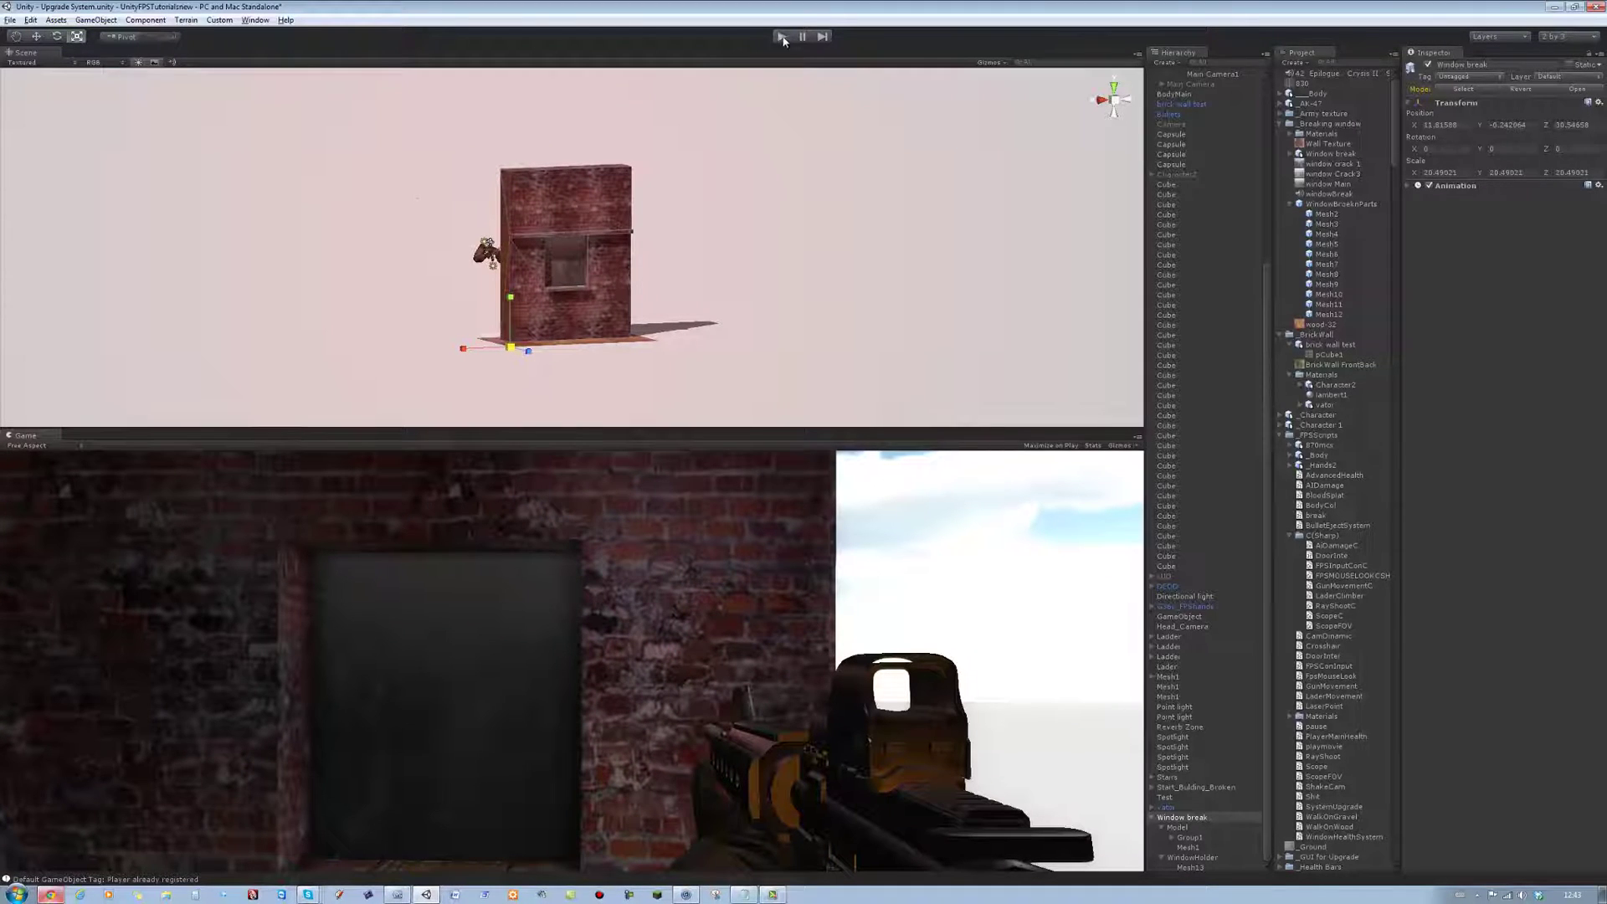
Step: Play-test by walking up to the window and firing at the glass
drag(614, 519, 564, 732)
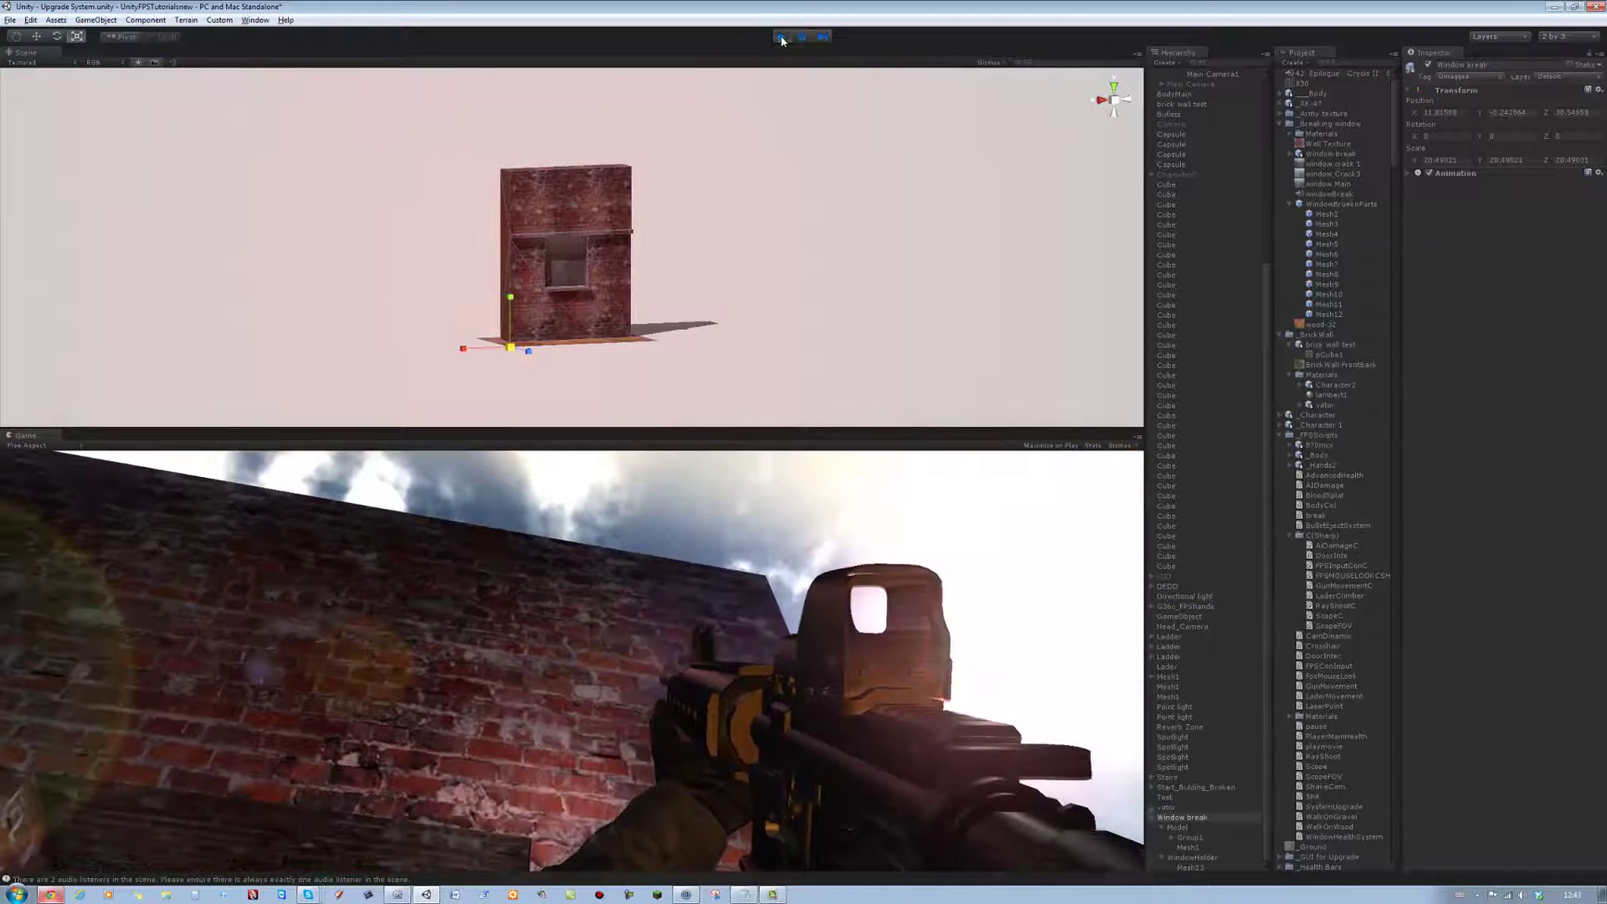
key(ctrl+p)
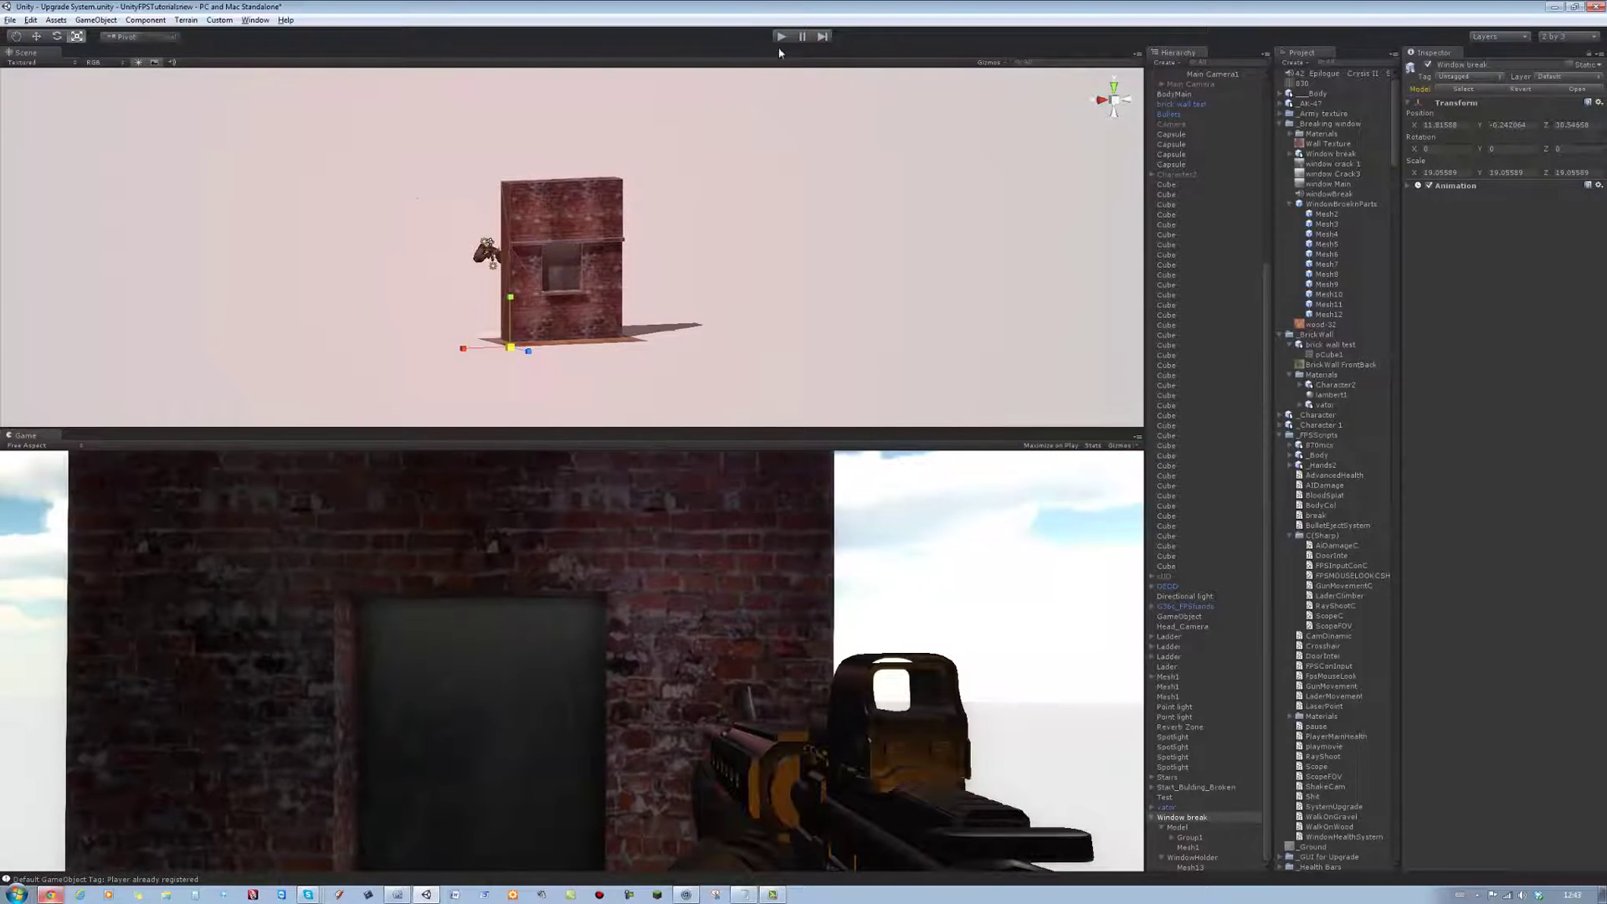
click(781, 37)
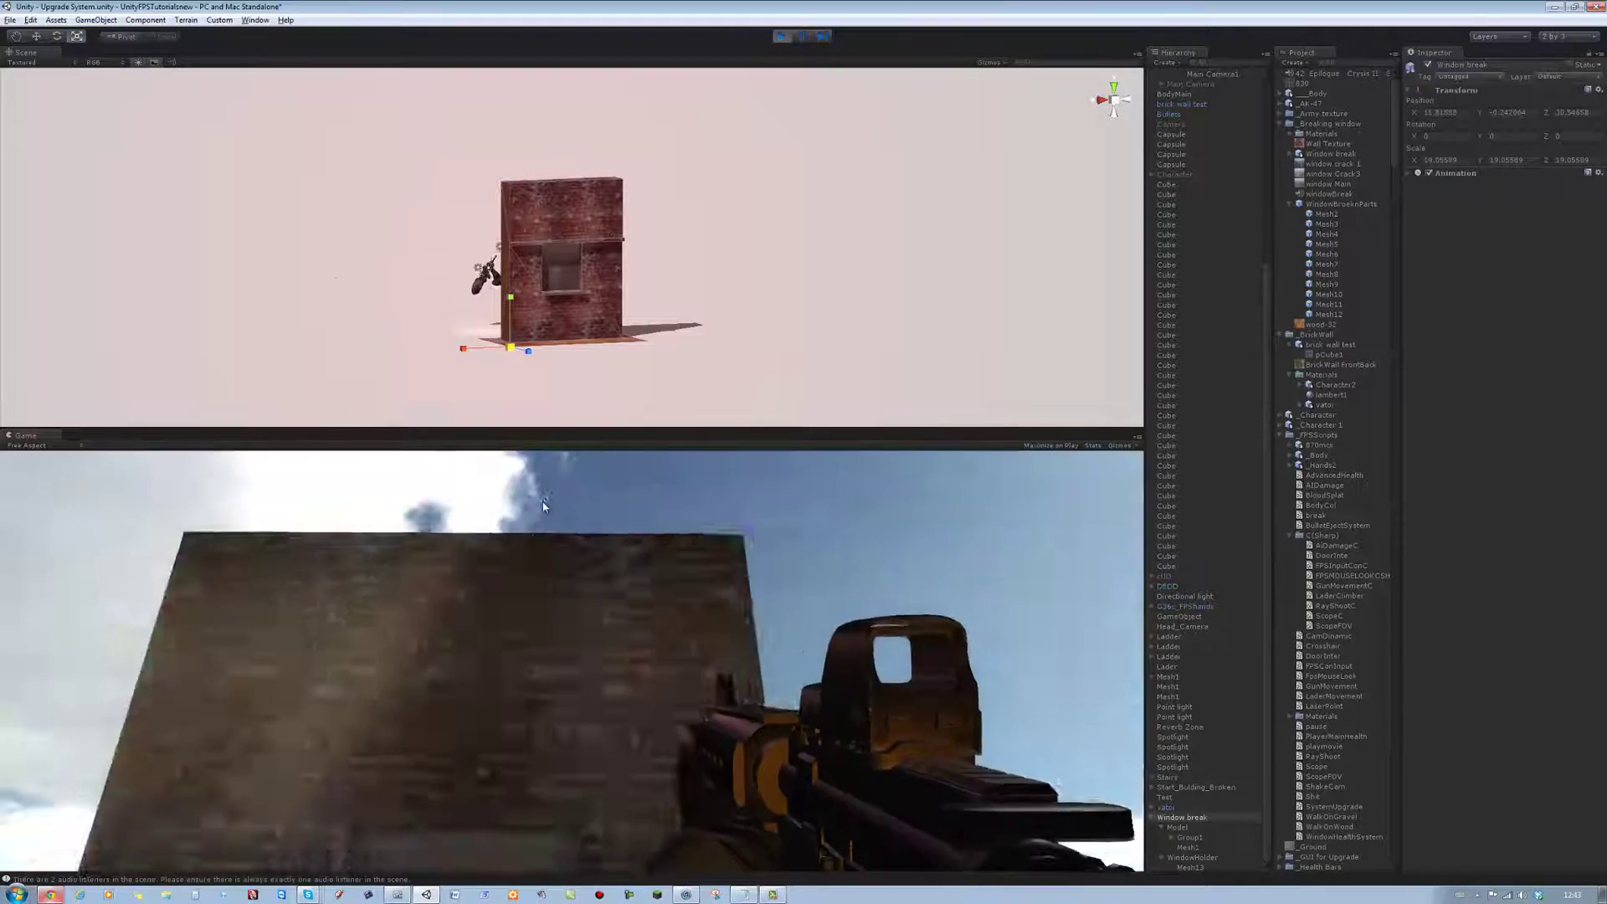
key(w)
click(457, 765)
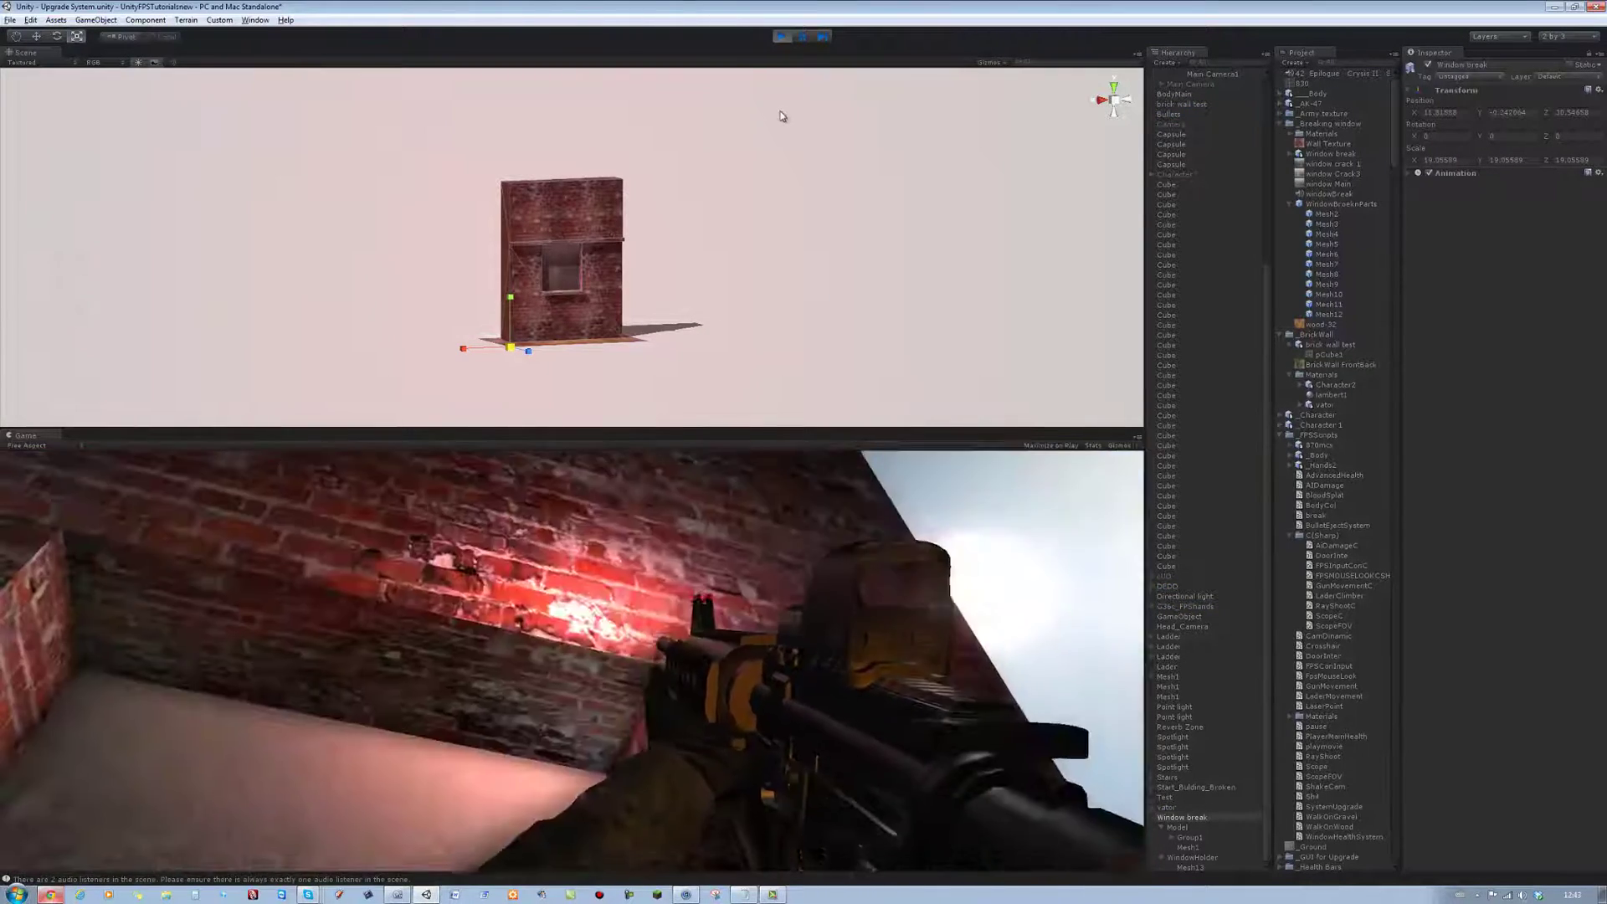
key(ctrl+p)
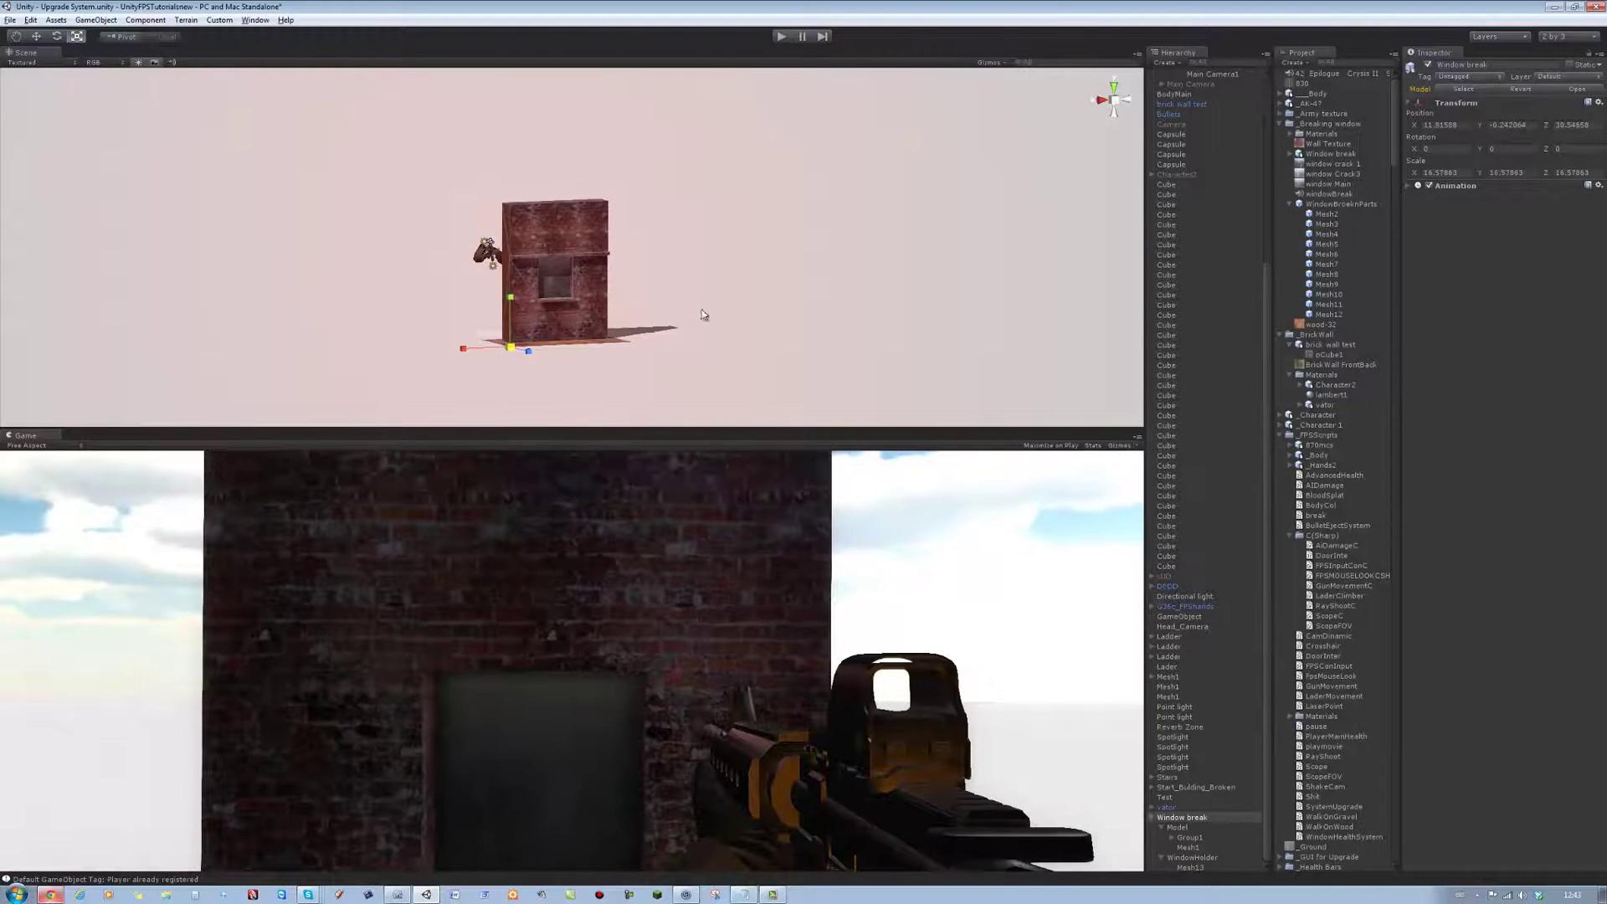
click(782, 37)
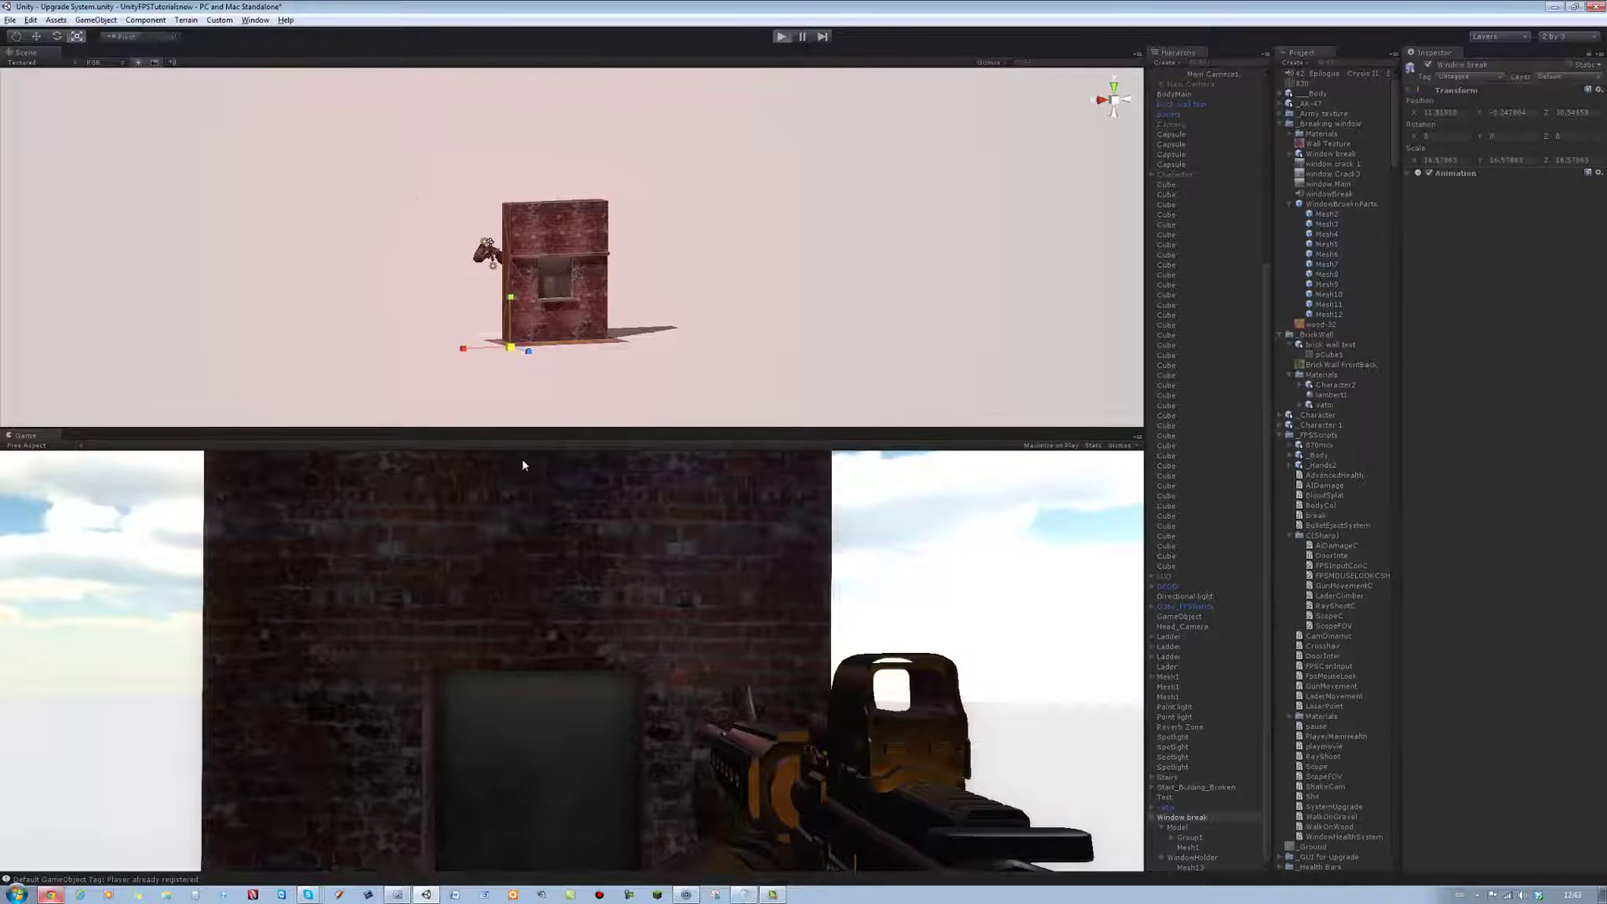
key(w)
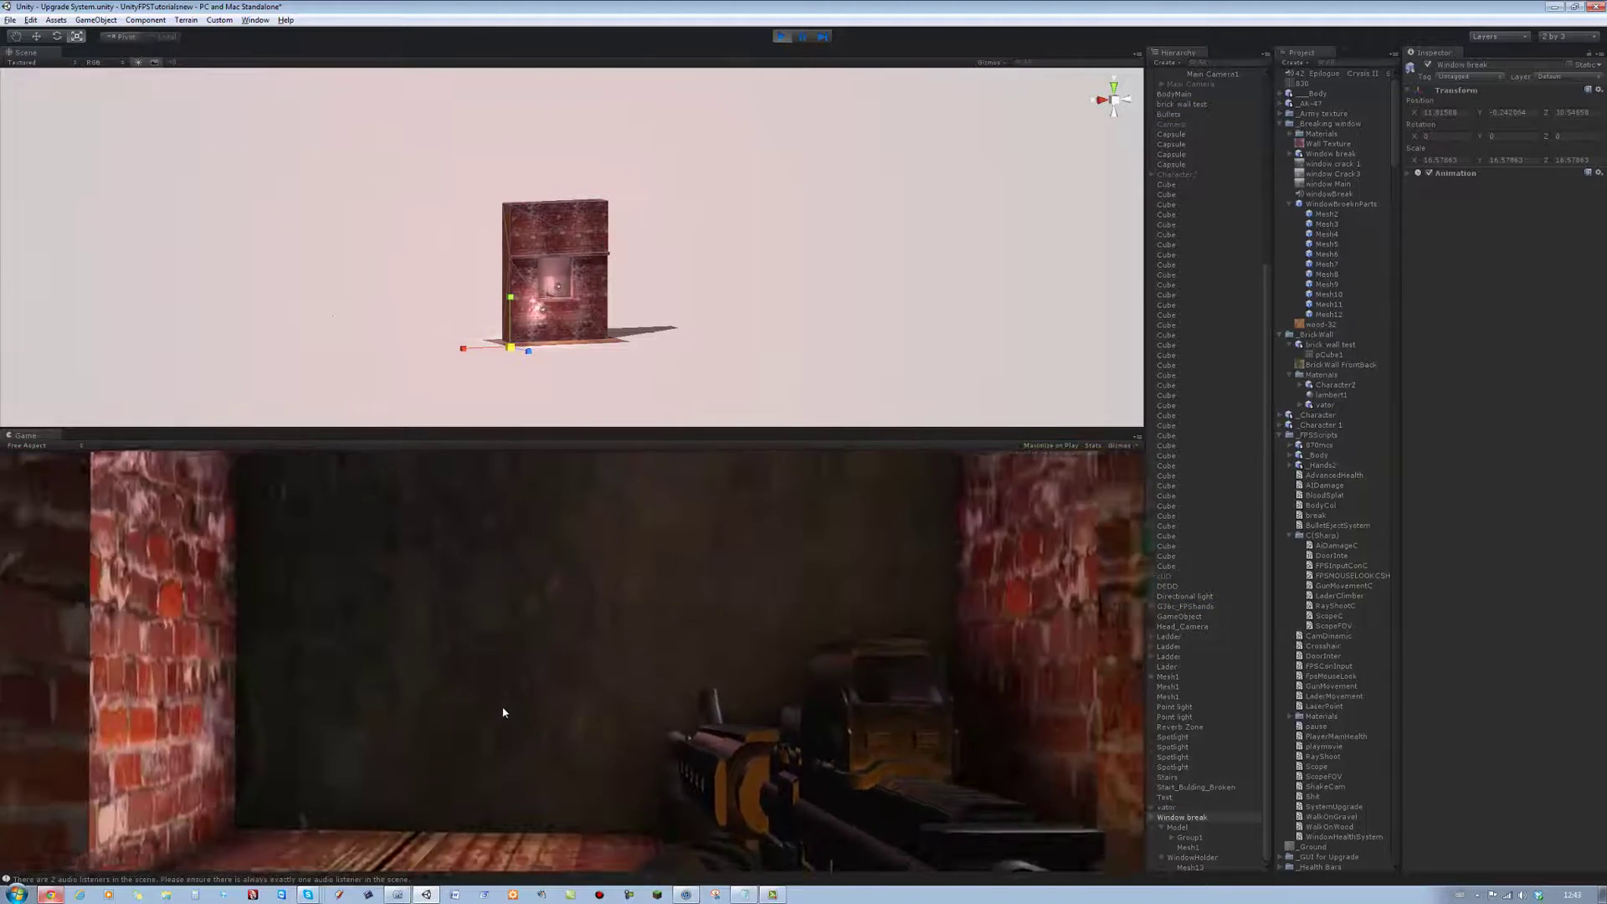
key(w)
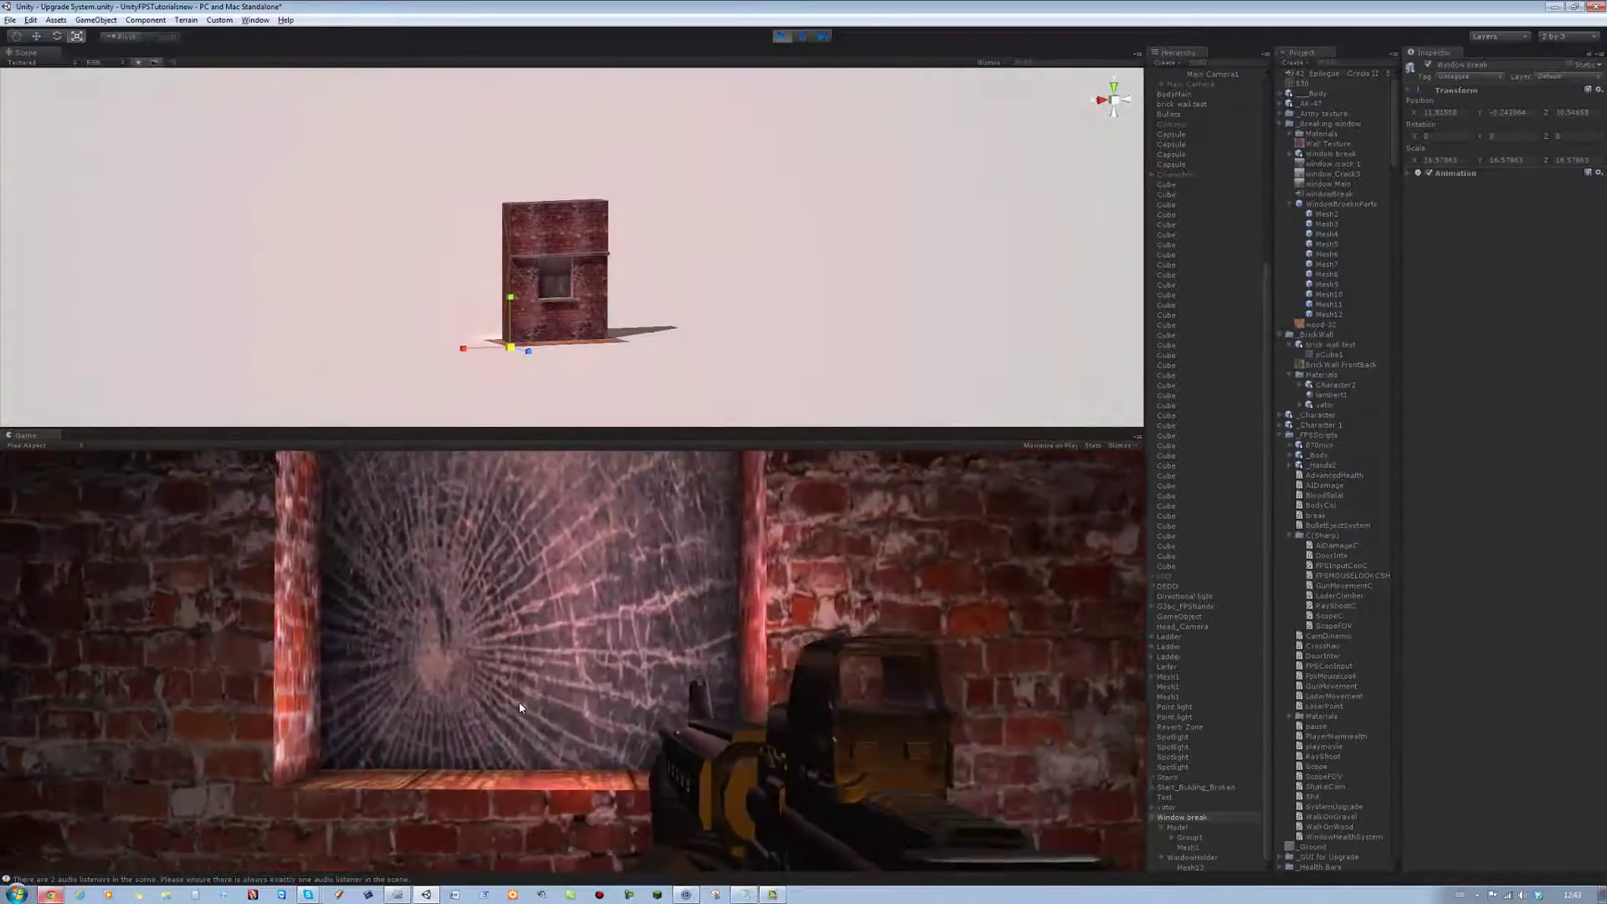
click(519, 700)
drag(518, 701, 787, 38)
click(787, 39)
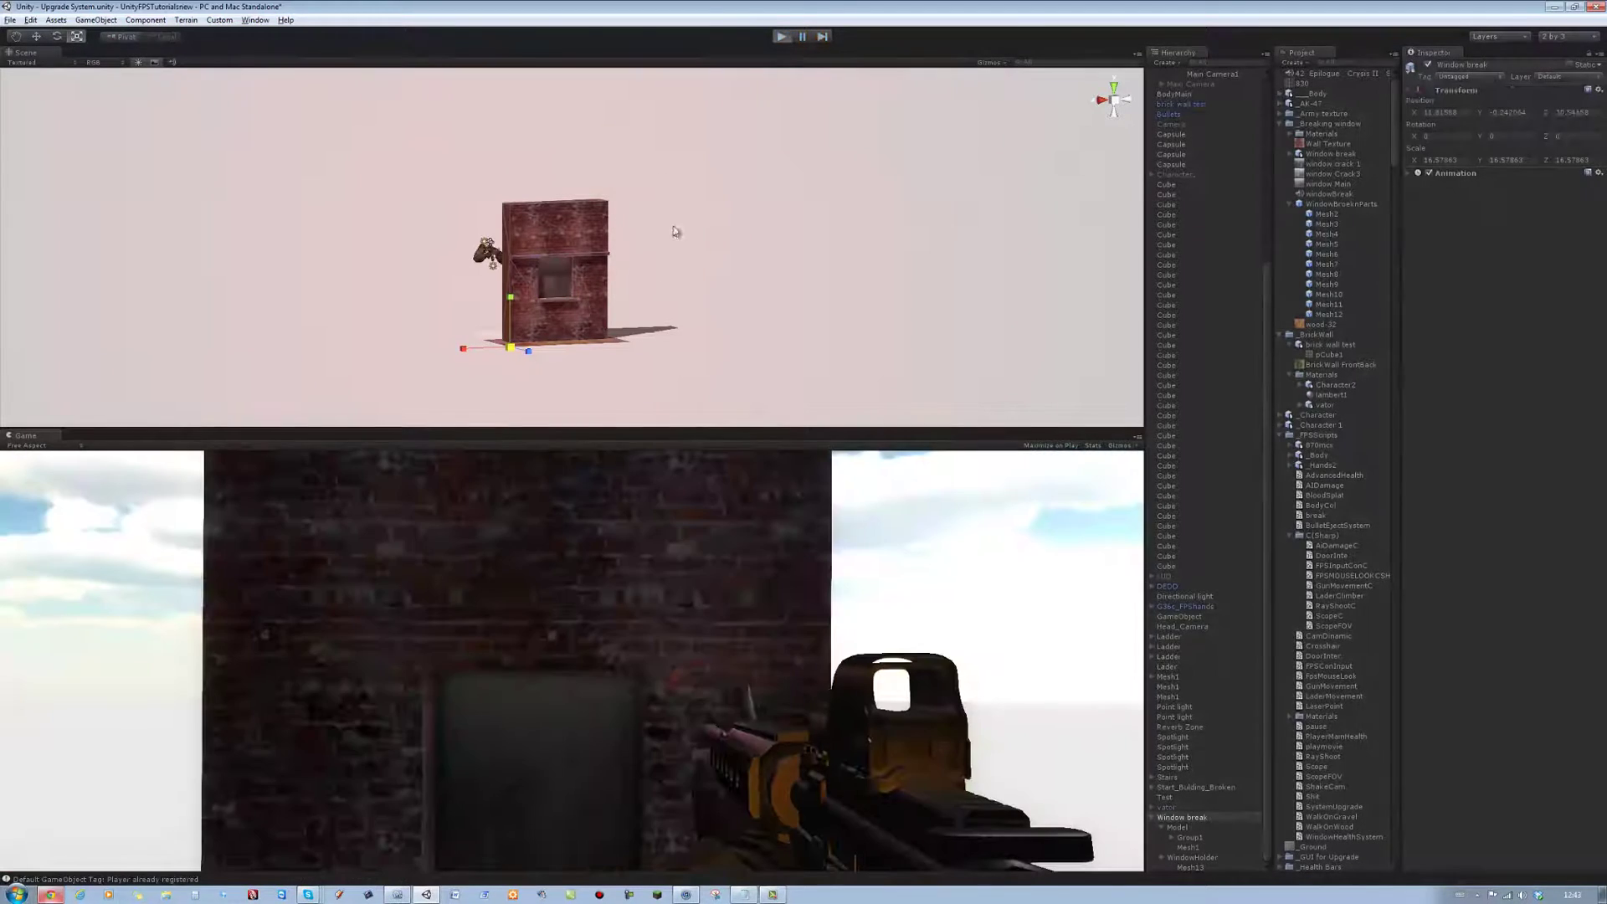
key(ctrl+p)
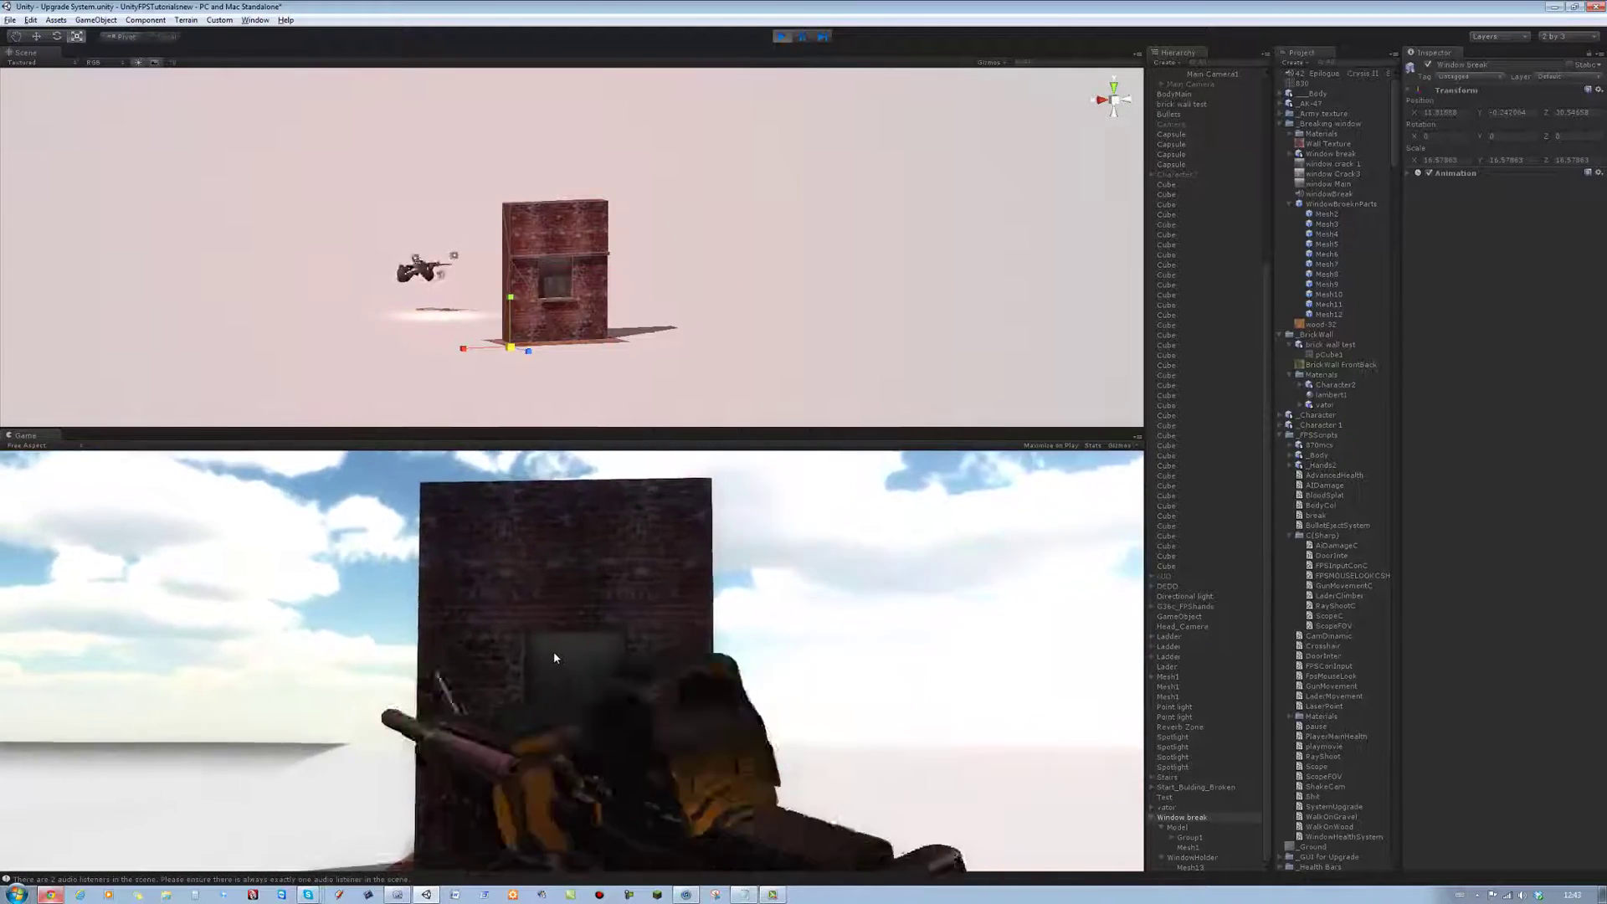
click(554, 652)
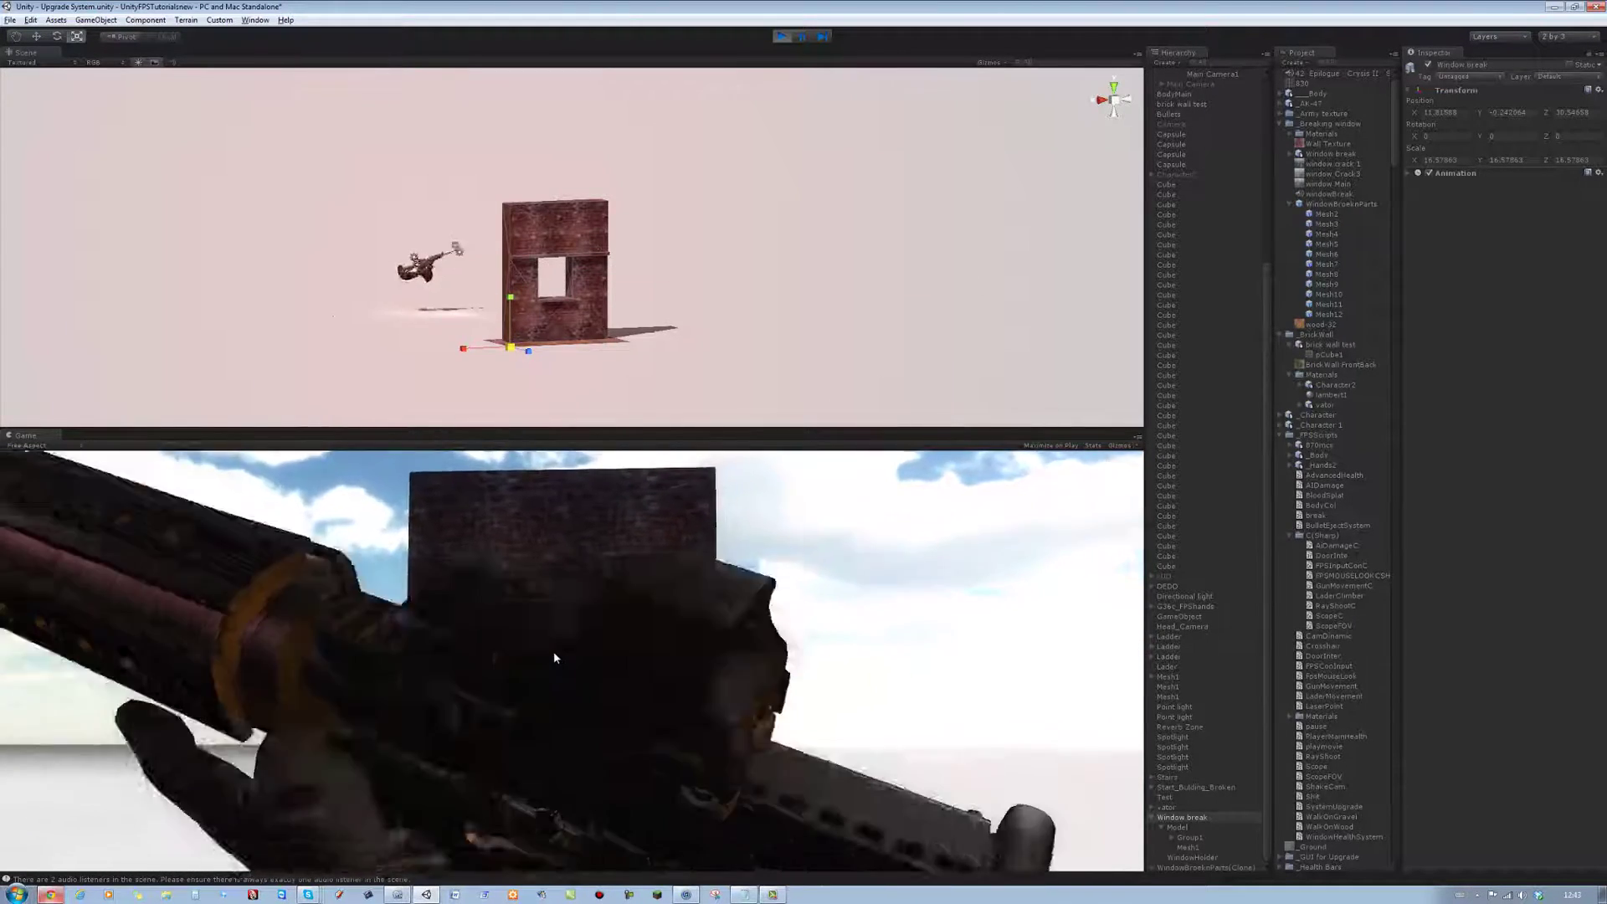
click(784, 38)
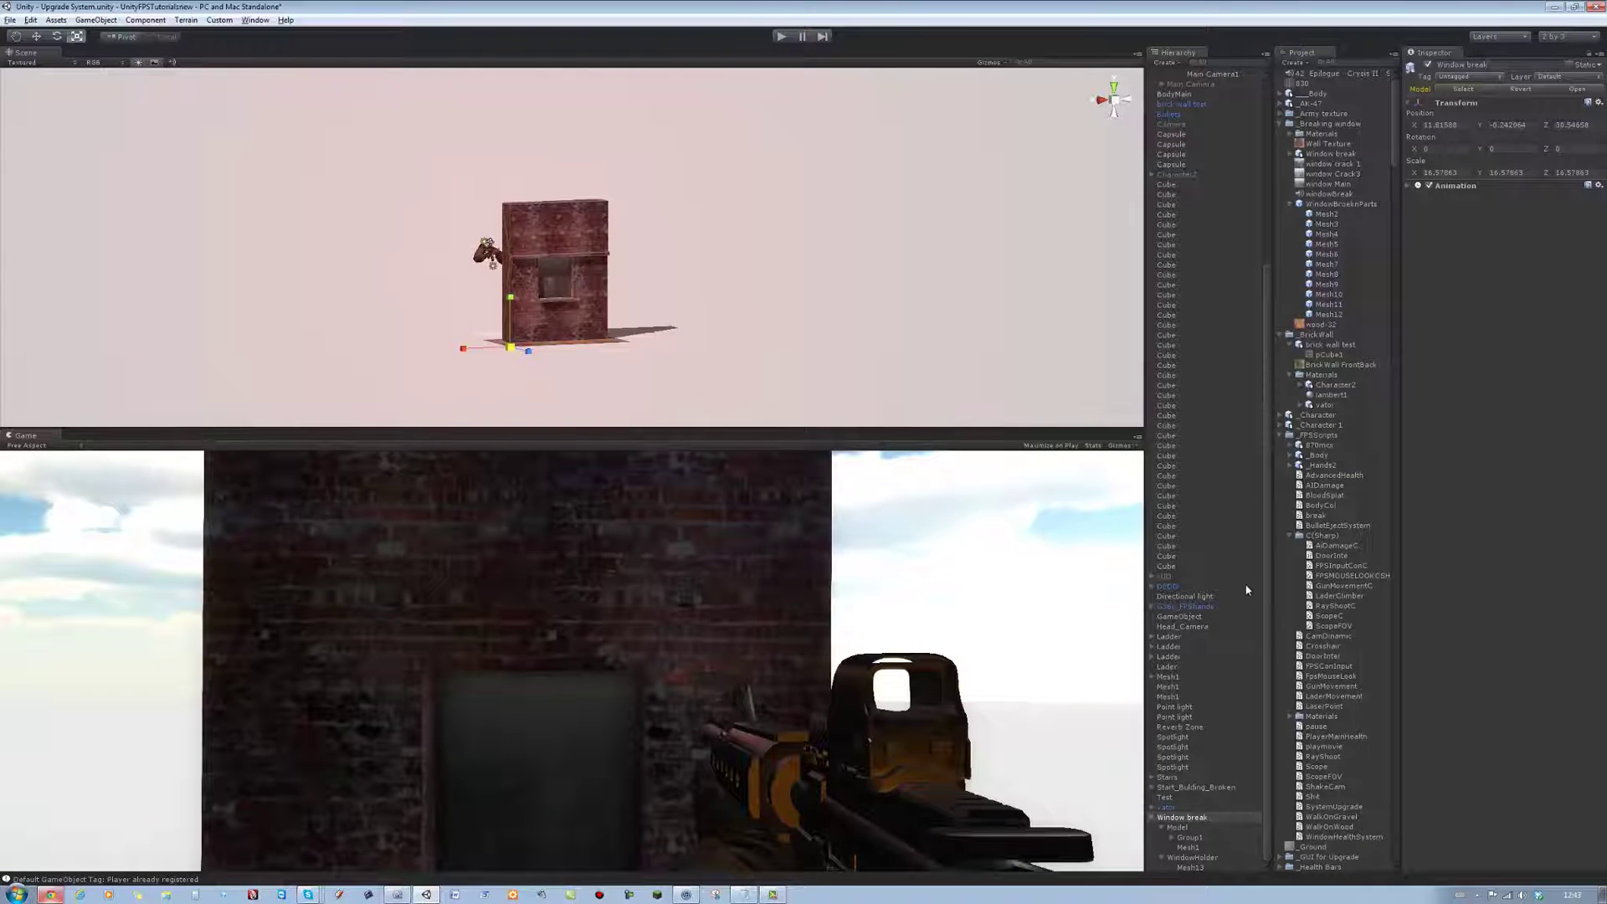
scroll(1246, 590, up, 5)
scroll(1205, 597, up, 5)
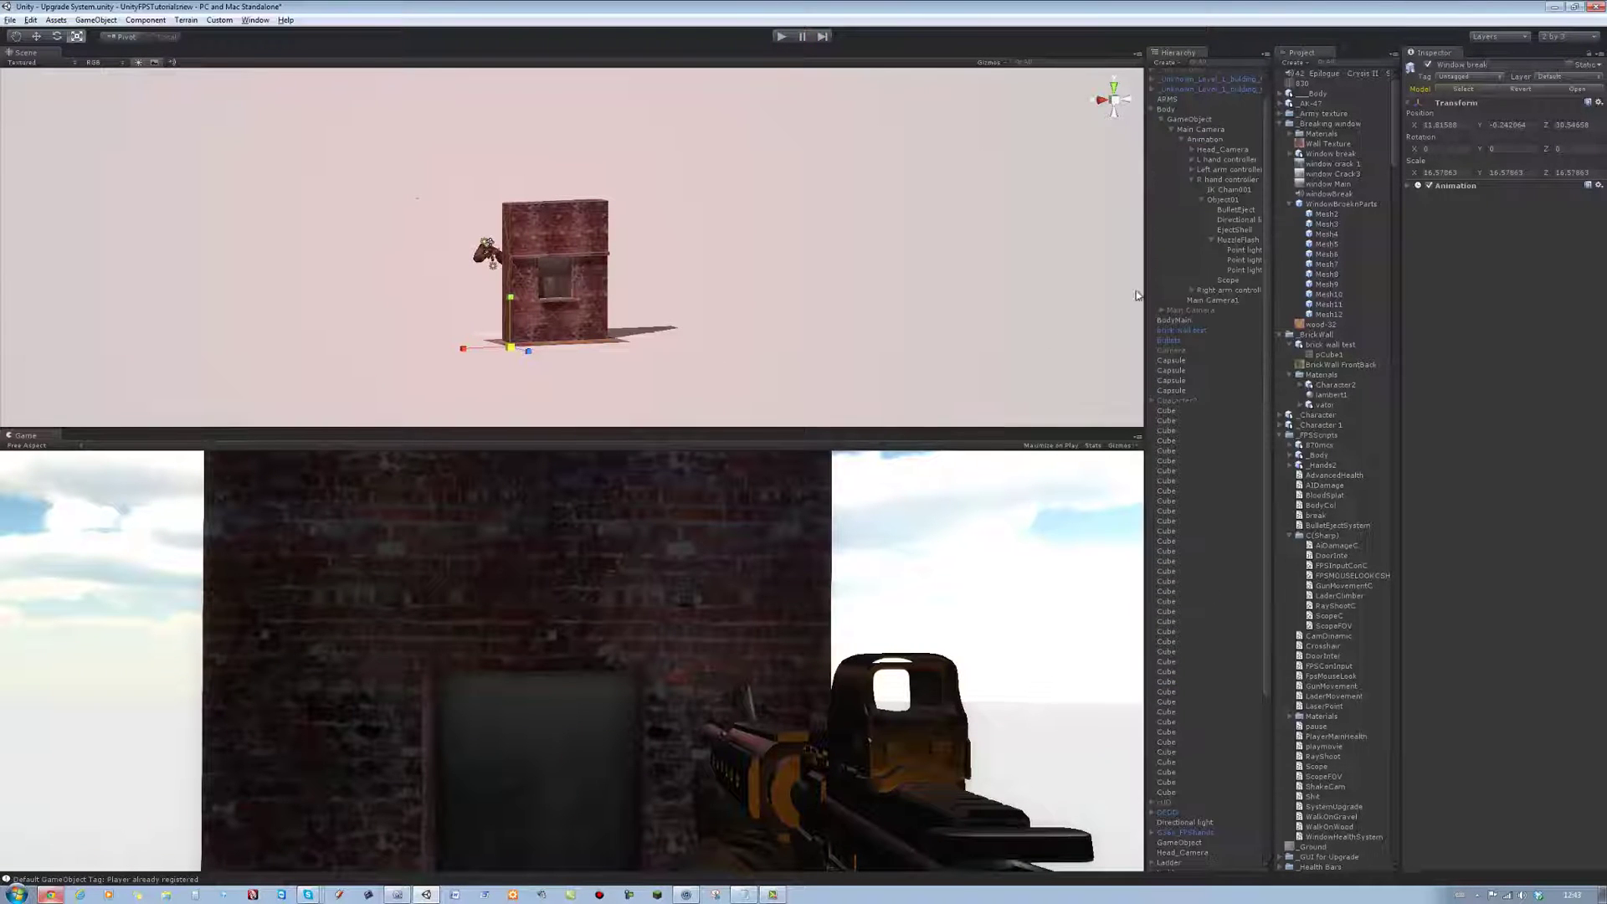
scroll(1217, 248, up, 2)
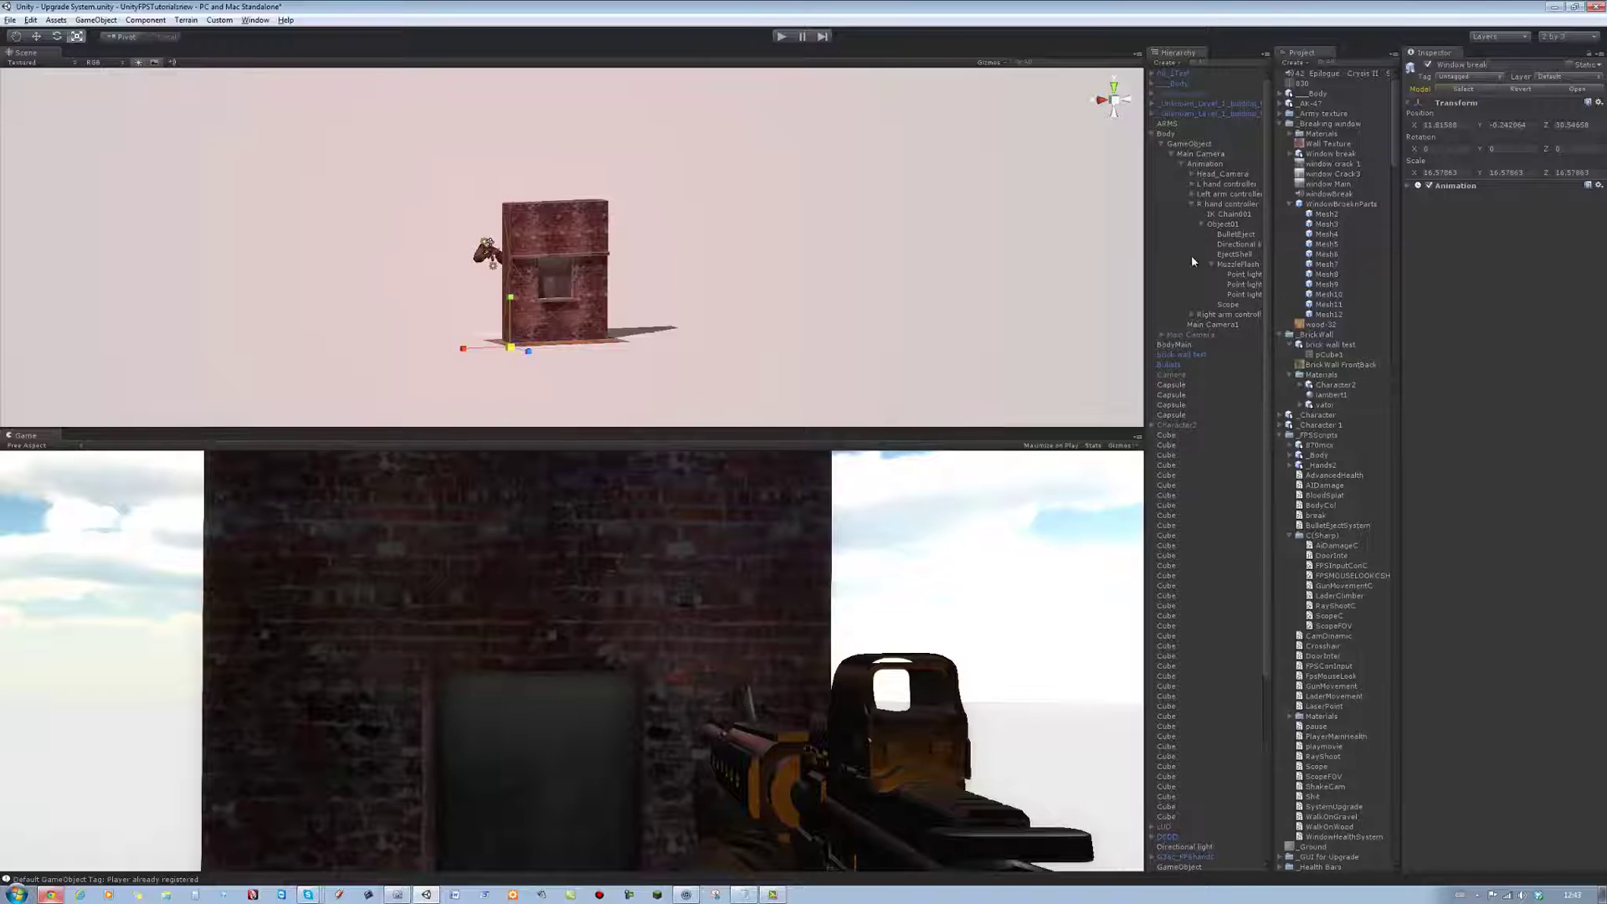
Step: Lower the Main Camera's Ray Shoot Range Attack to a short melee value and start Play
click(1200, 146)
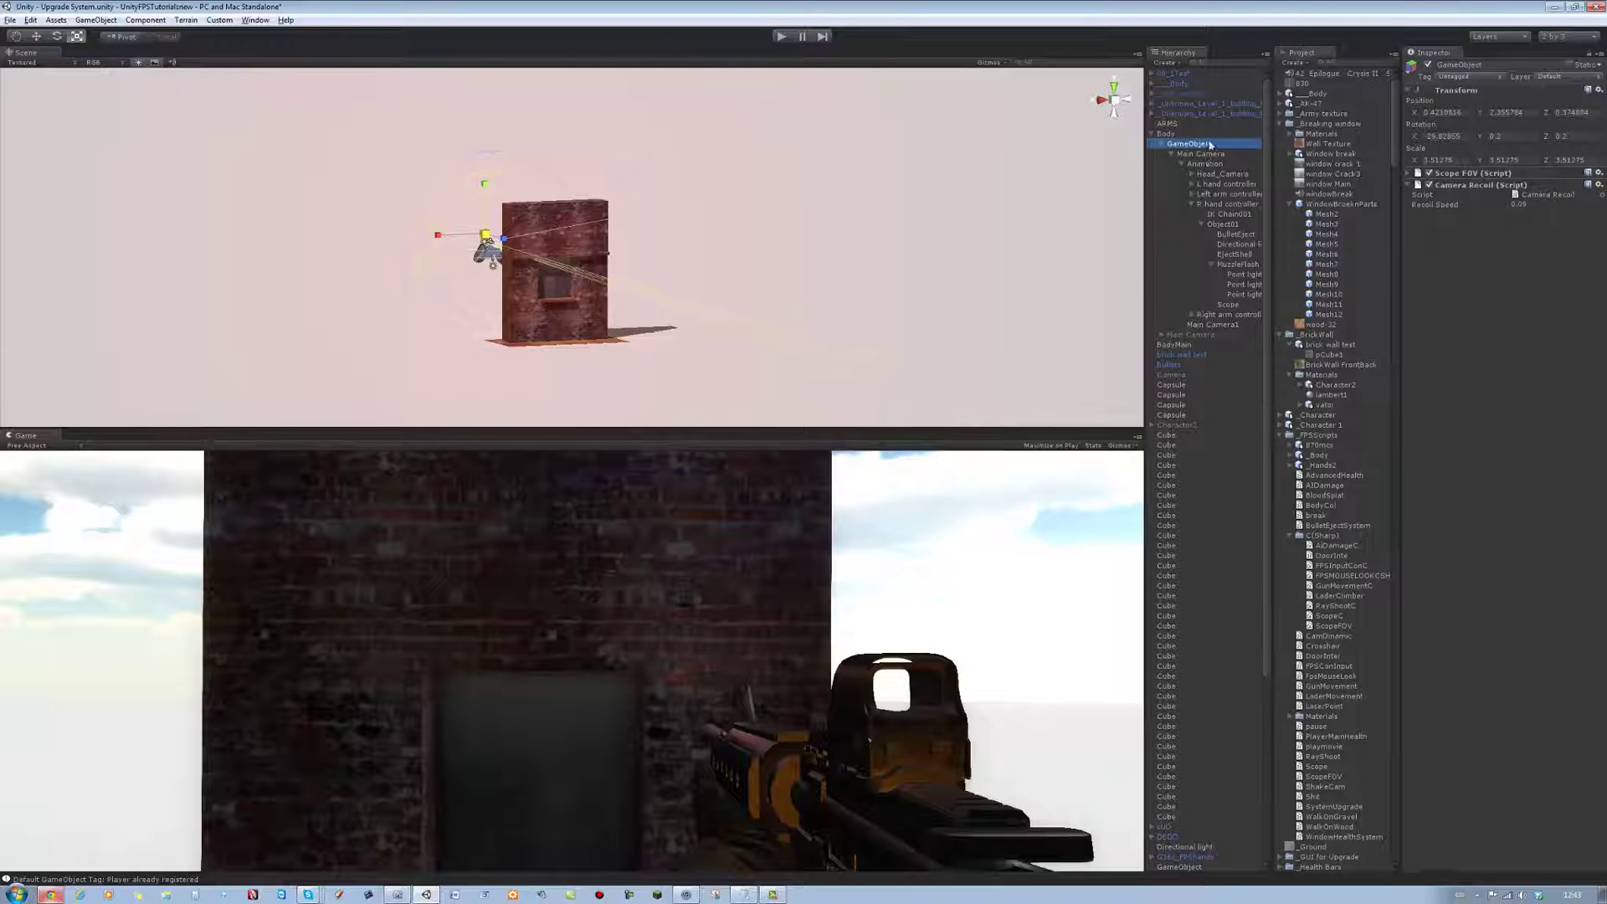
click(1208, 153)
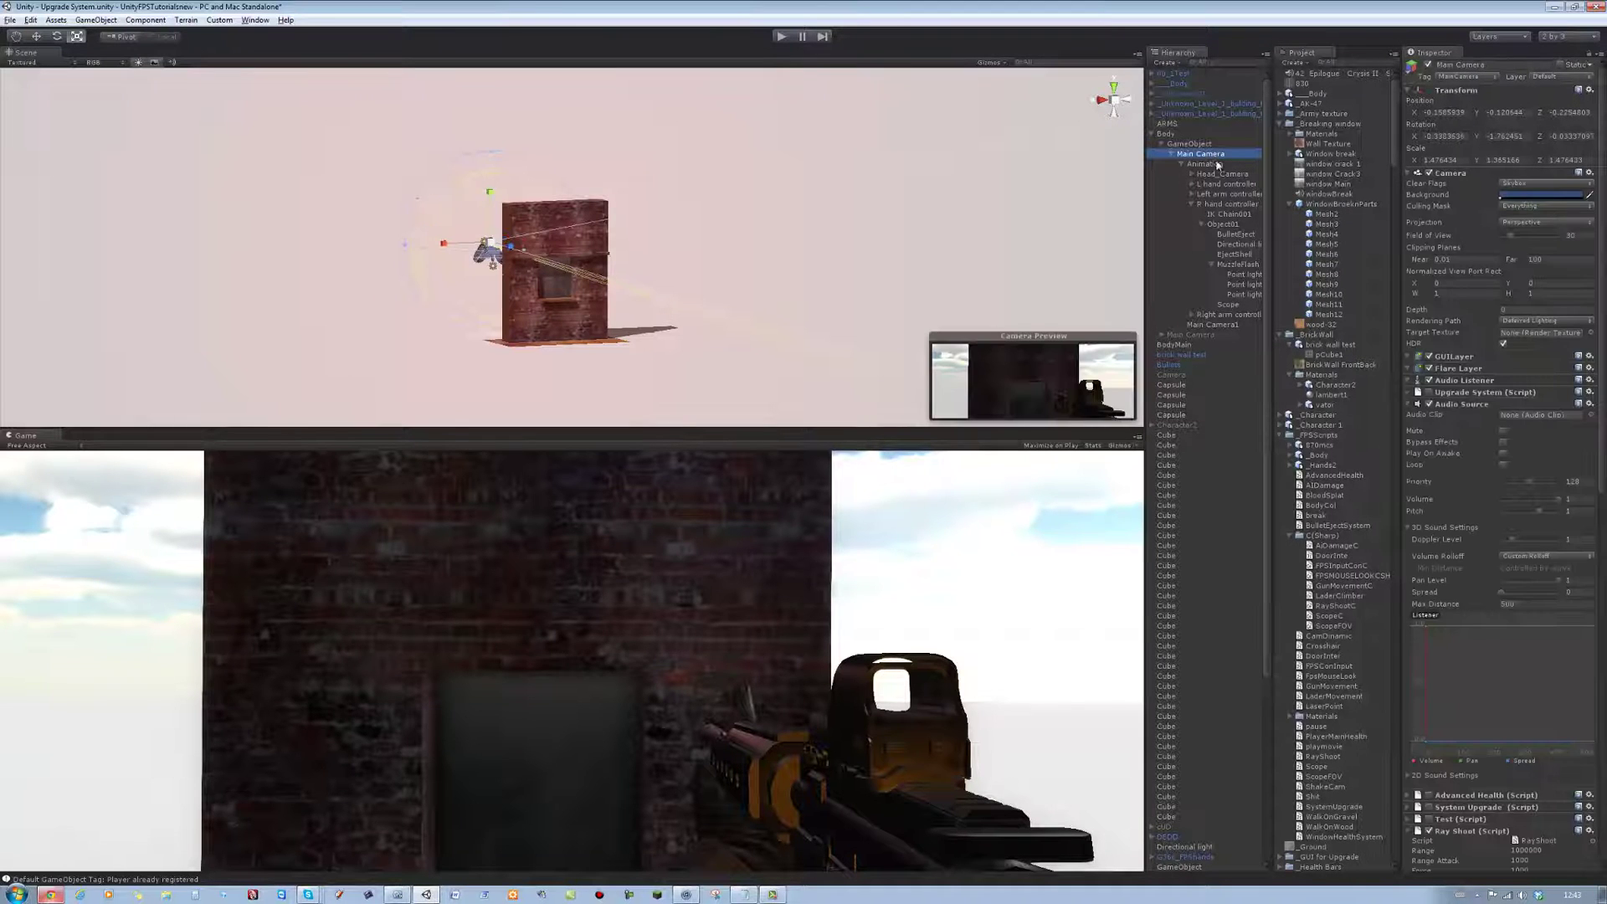
scroll(1431, 556, down, 5)
scroll(1433, 555, down, 5)
scroll(1432, 556, down, 5)
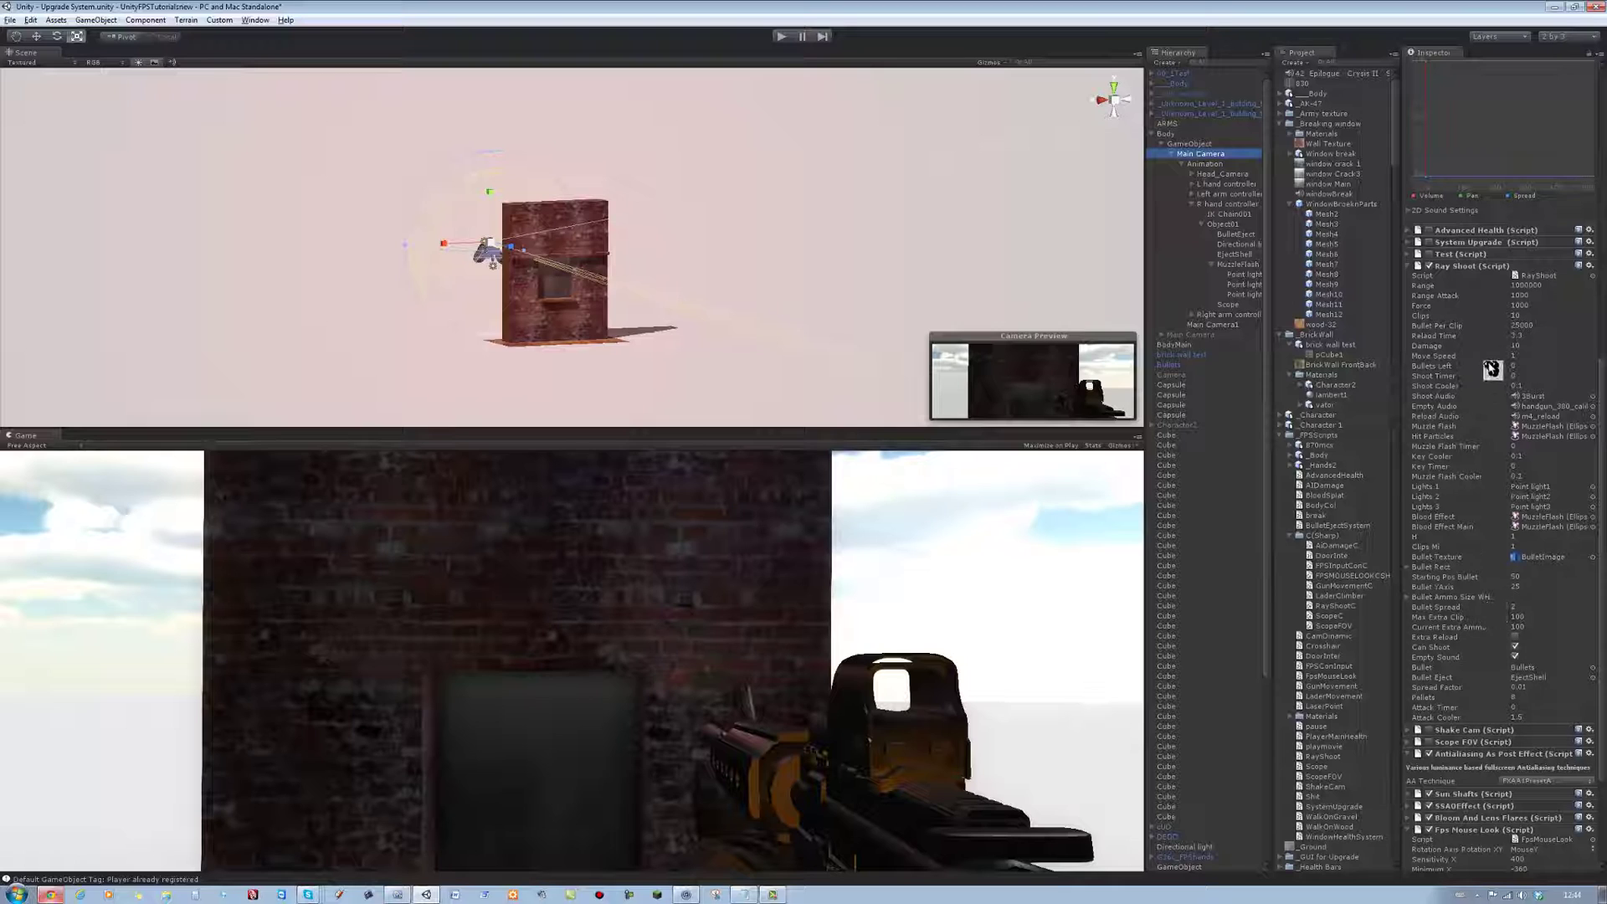
click(1520, 294)
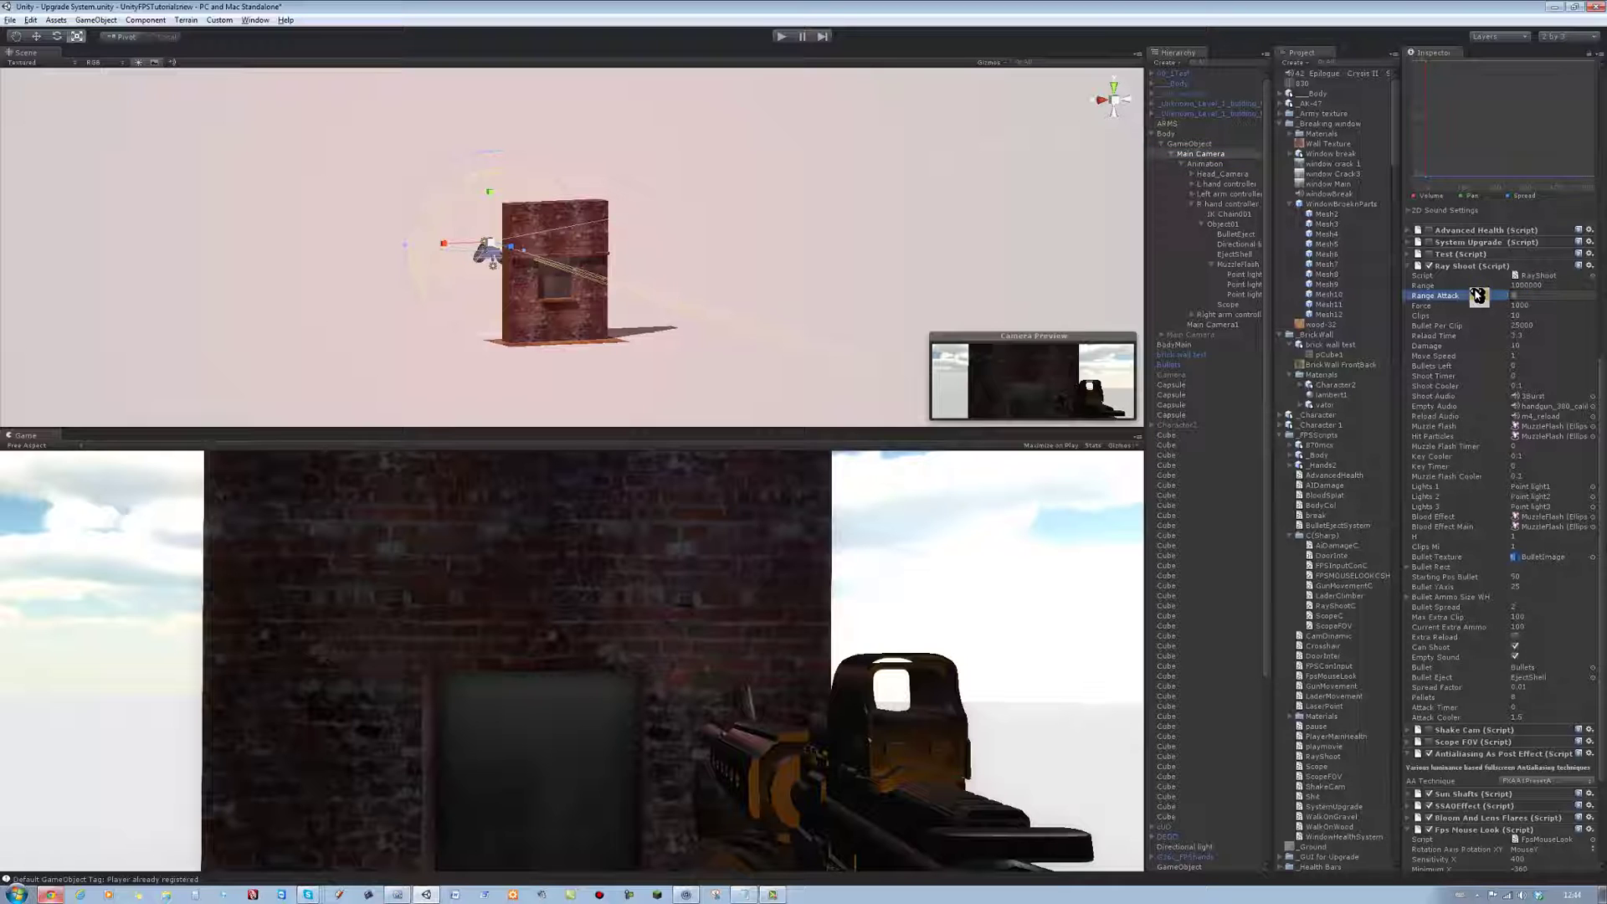
click(775, 38)
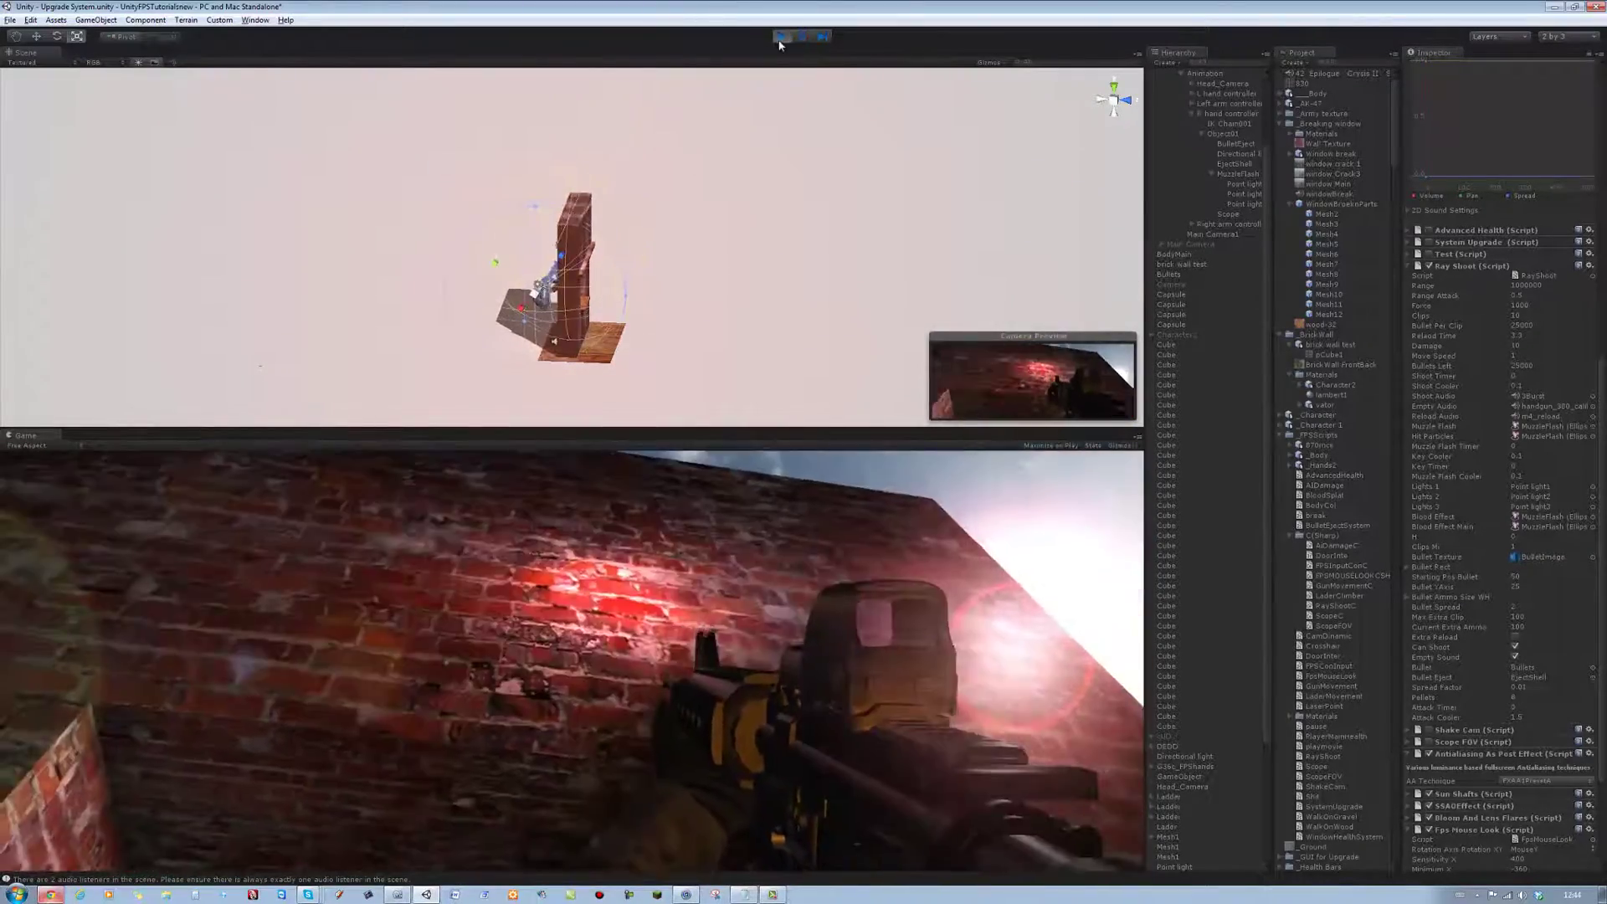
Step: Stop the test, then duplicate the Window break setup into more brick walls beside the original
click(780, 36)
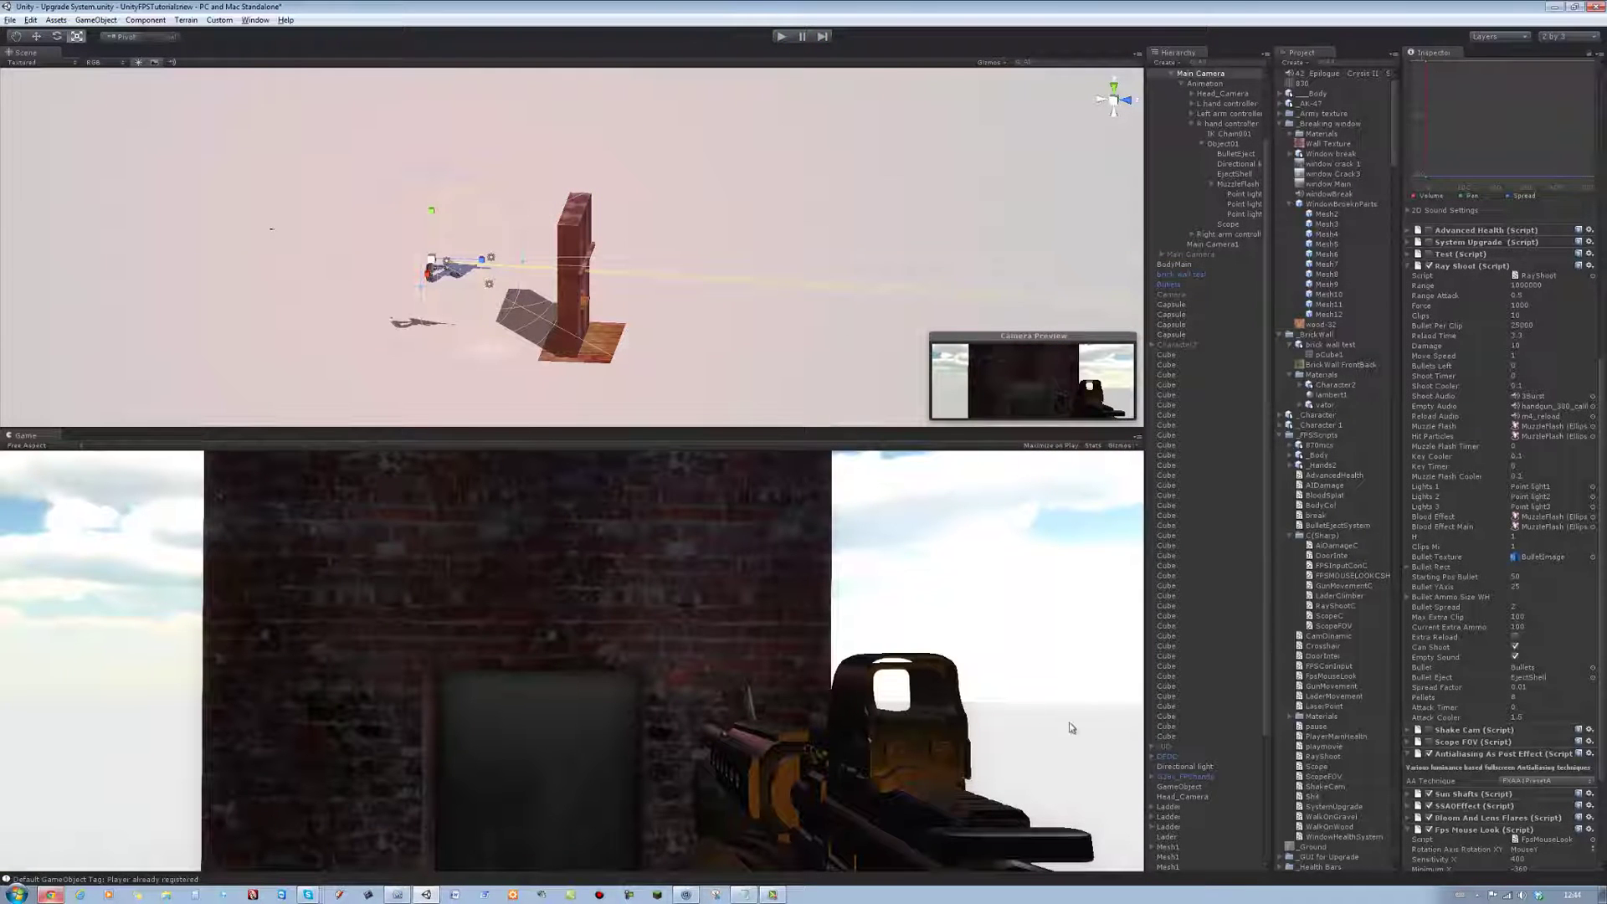
scroll(1189, 753, down, 5)
click(1196, 818)
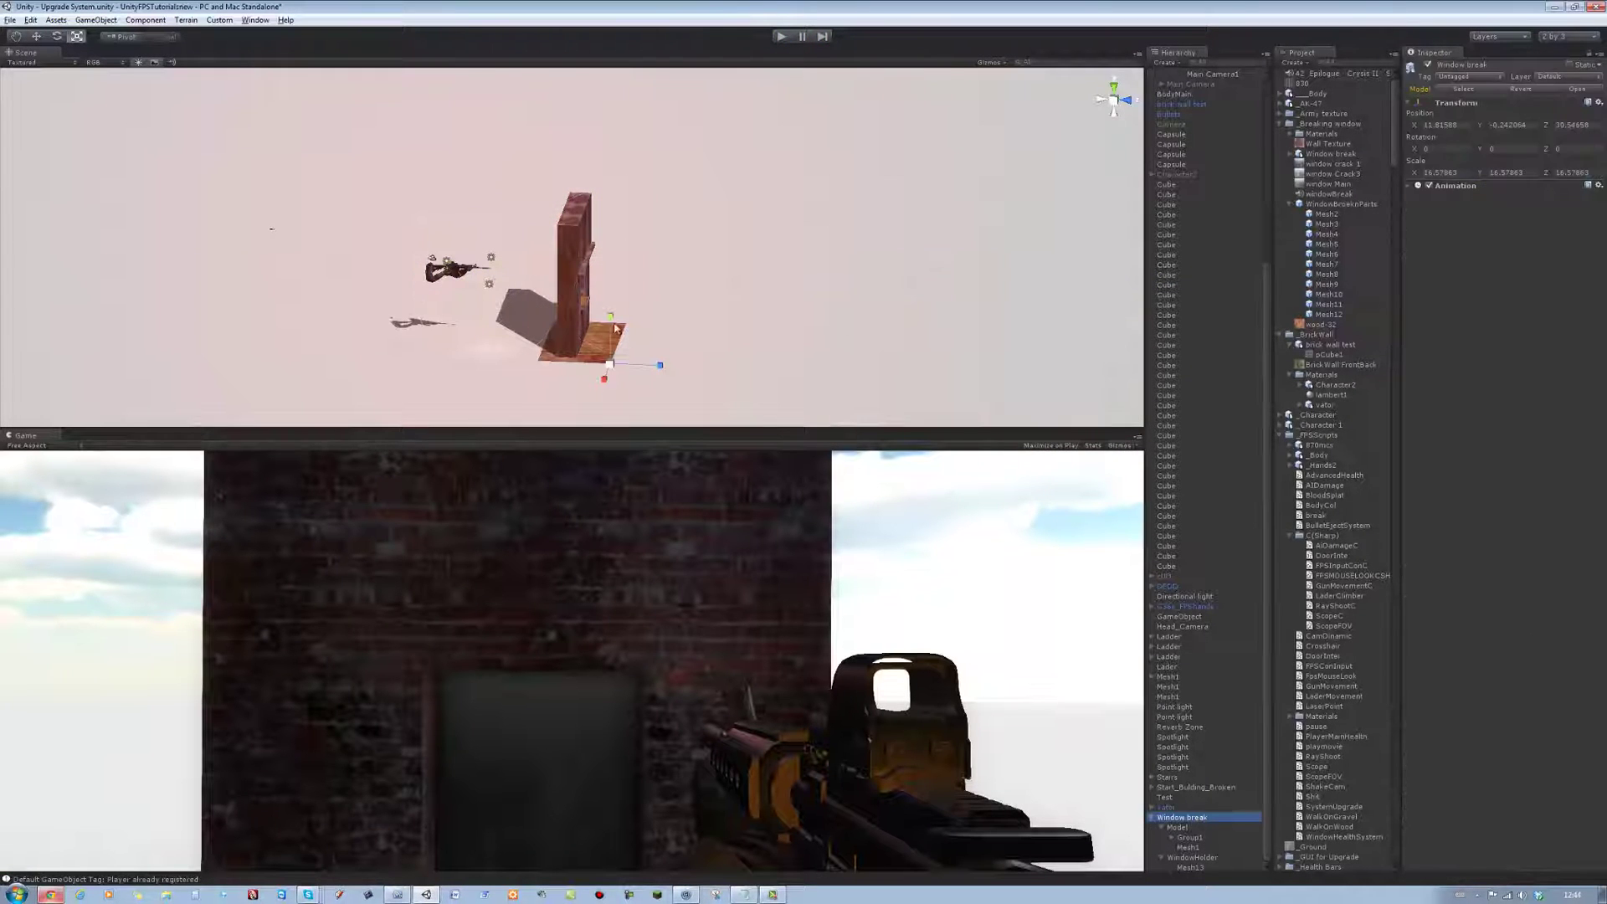
key(ctrl+d)
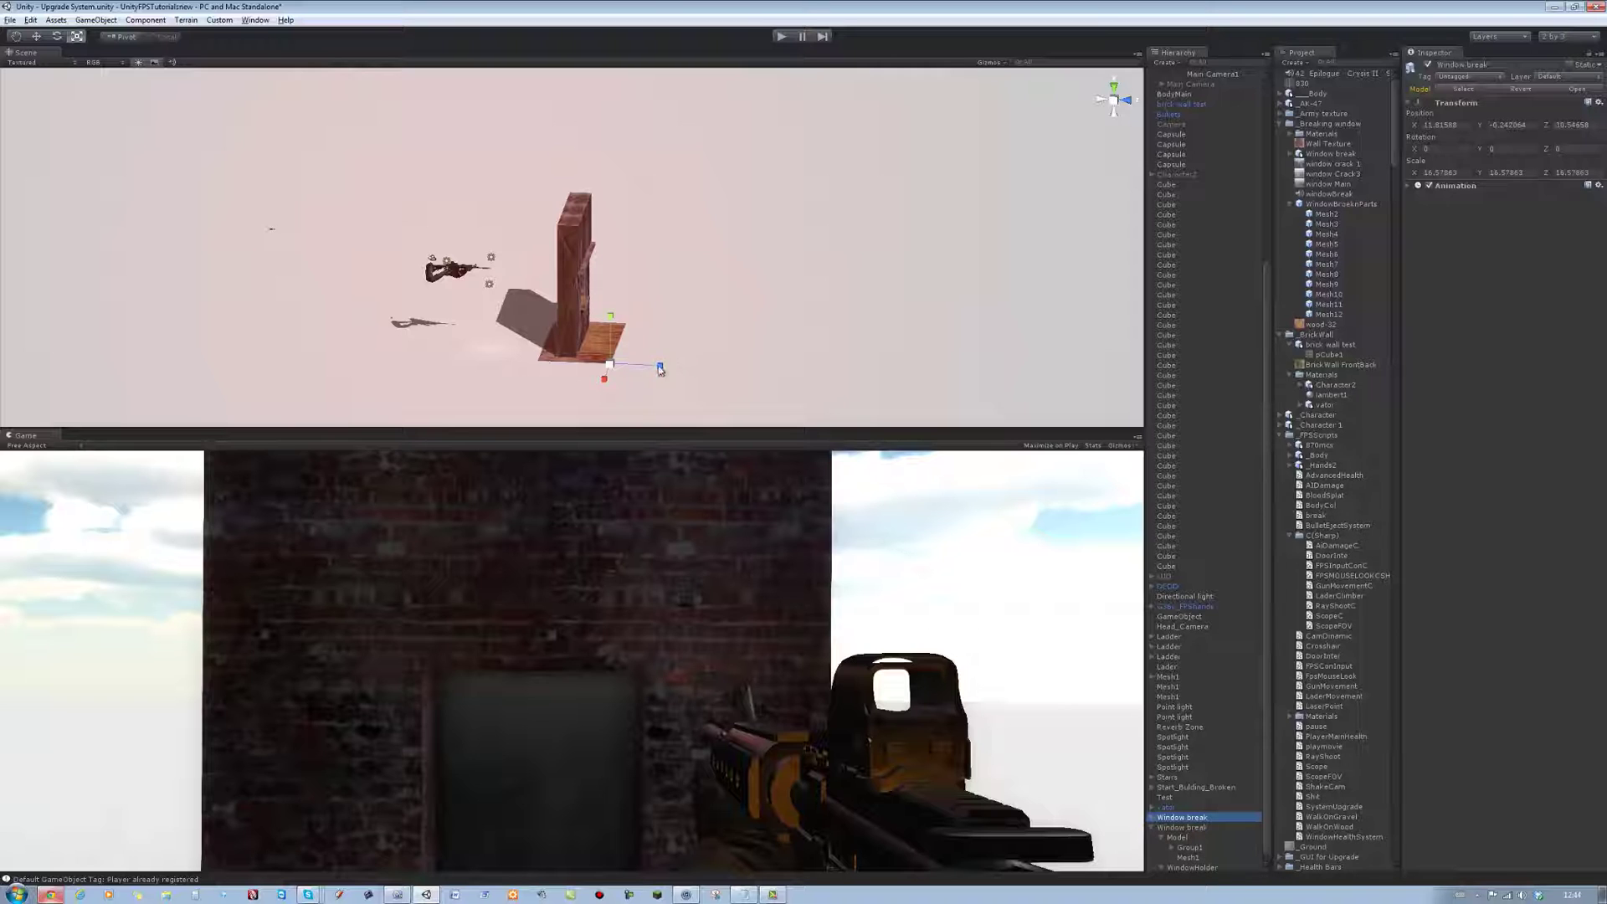
mouse_move(660, 365)
mouse_down()
mouse_move(899, 372)
mouse_move(894, 249)
mouse_move(703, 189)
mouse_up()
key(ctrl+d)
key(ctrl+d)
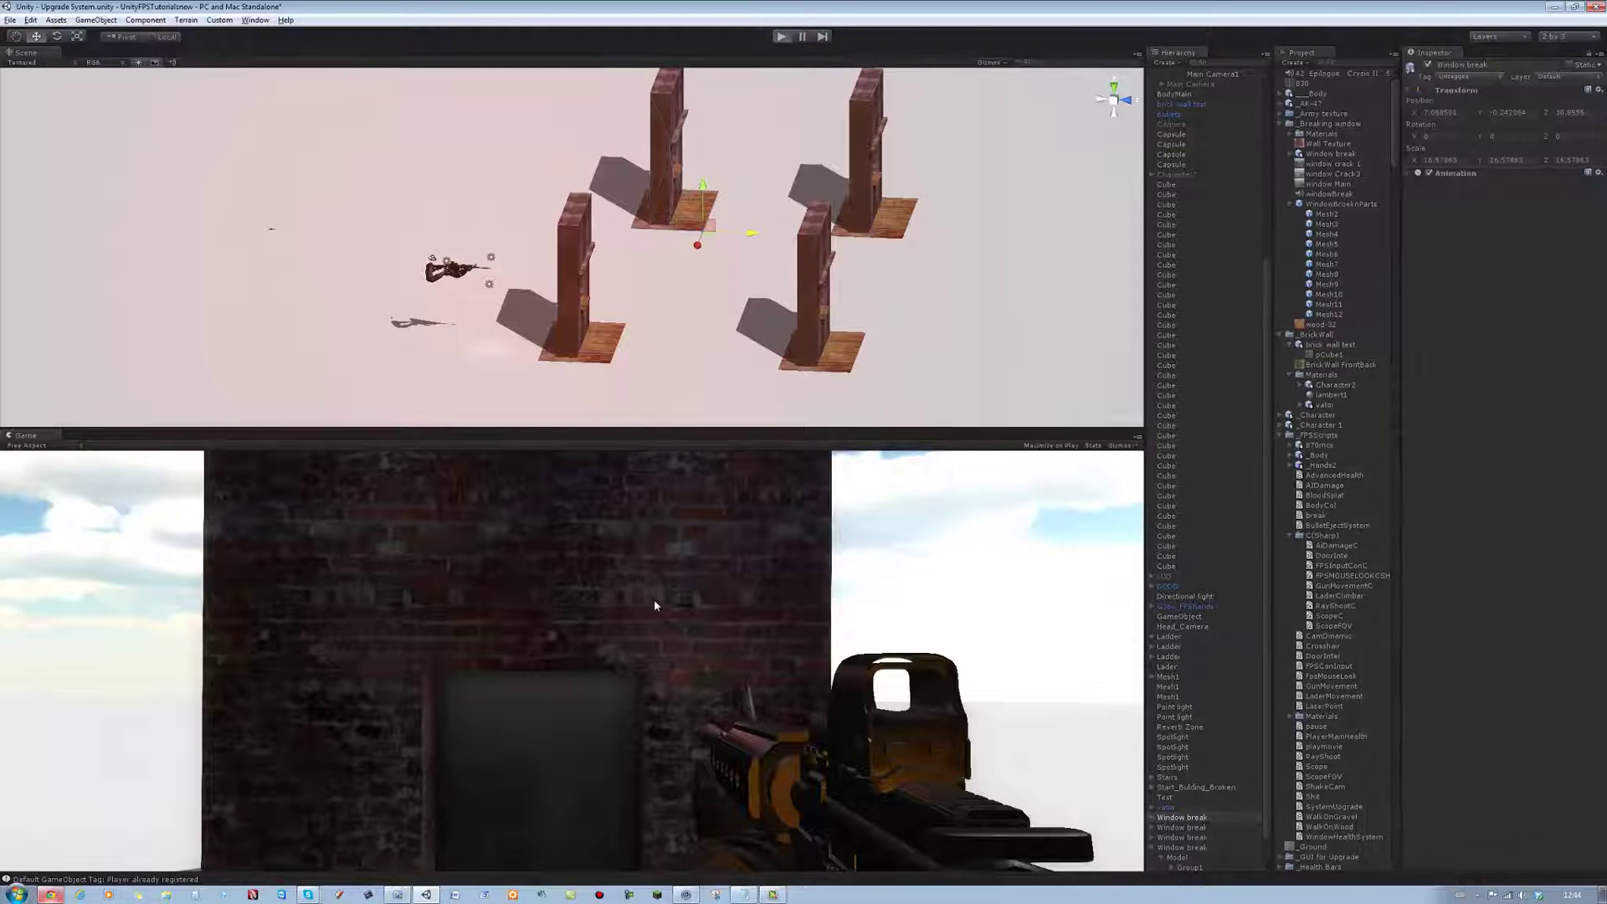
Step: Walk to the window, reload, shoot the glass, then stop the playtest
key(w)
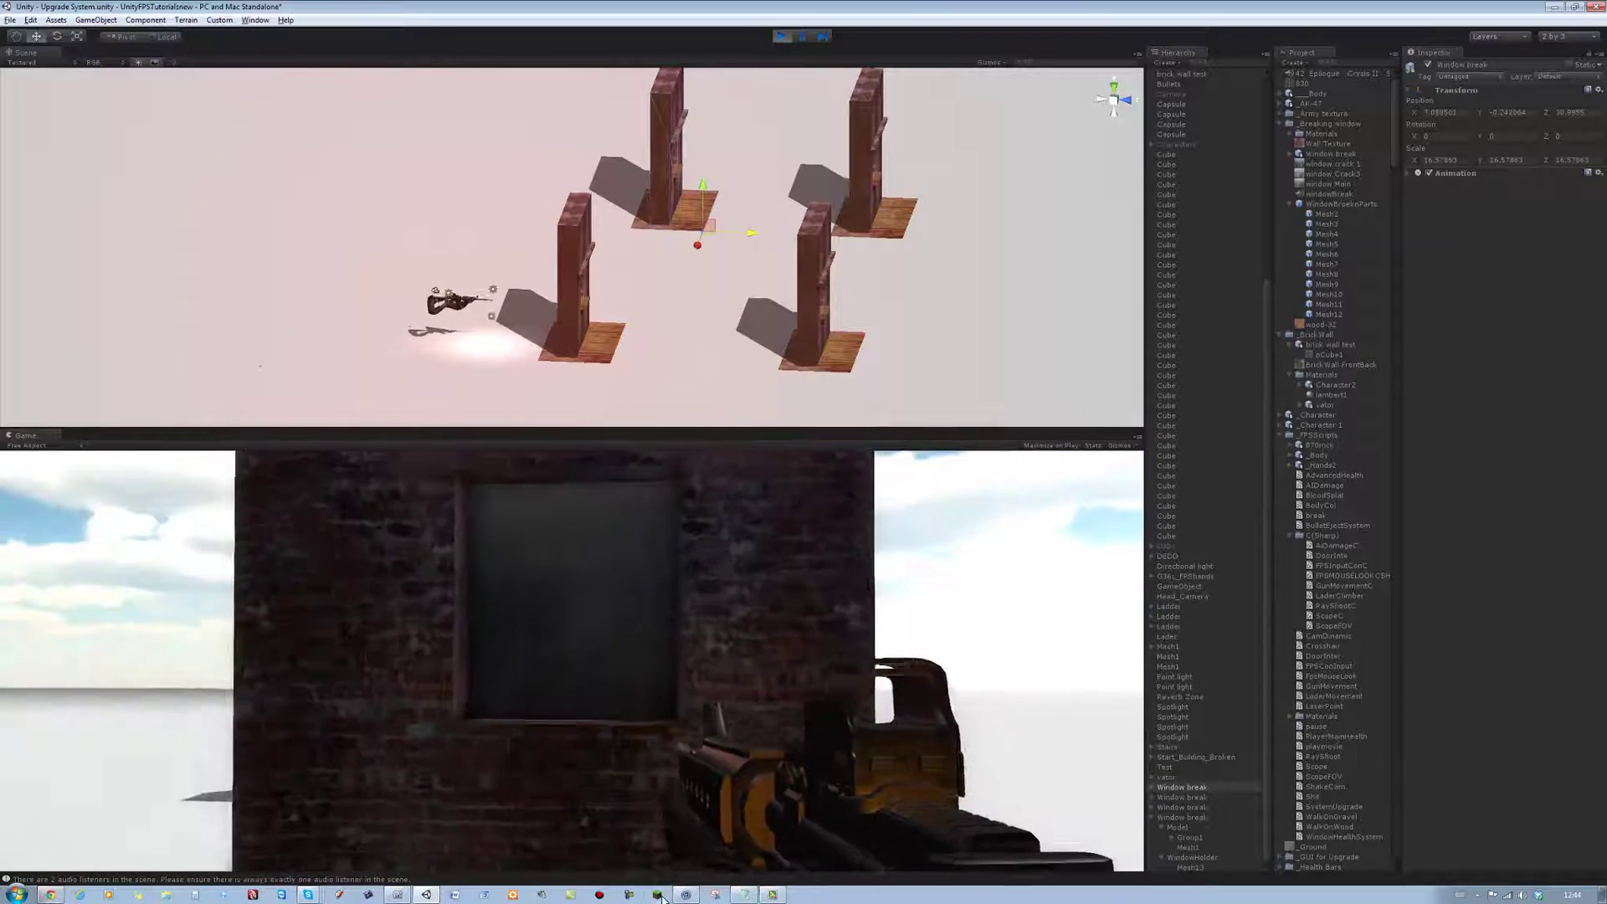
right_click(660, 894)
key(Escape)
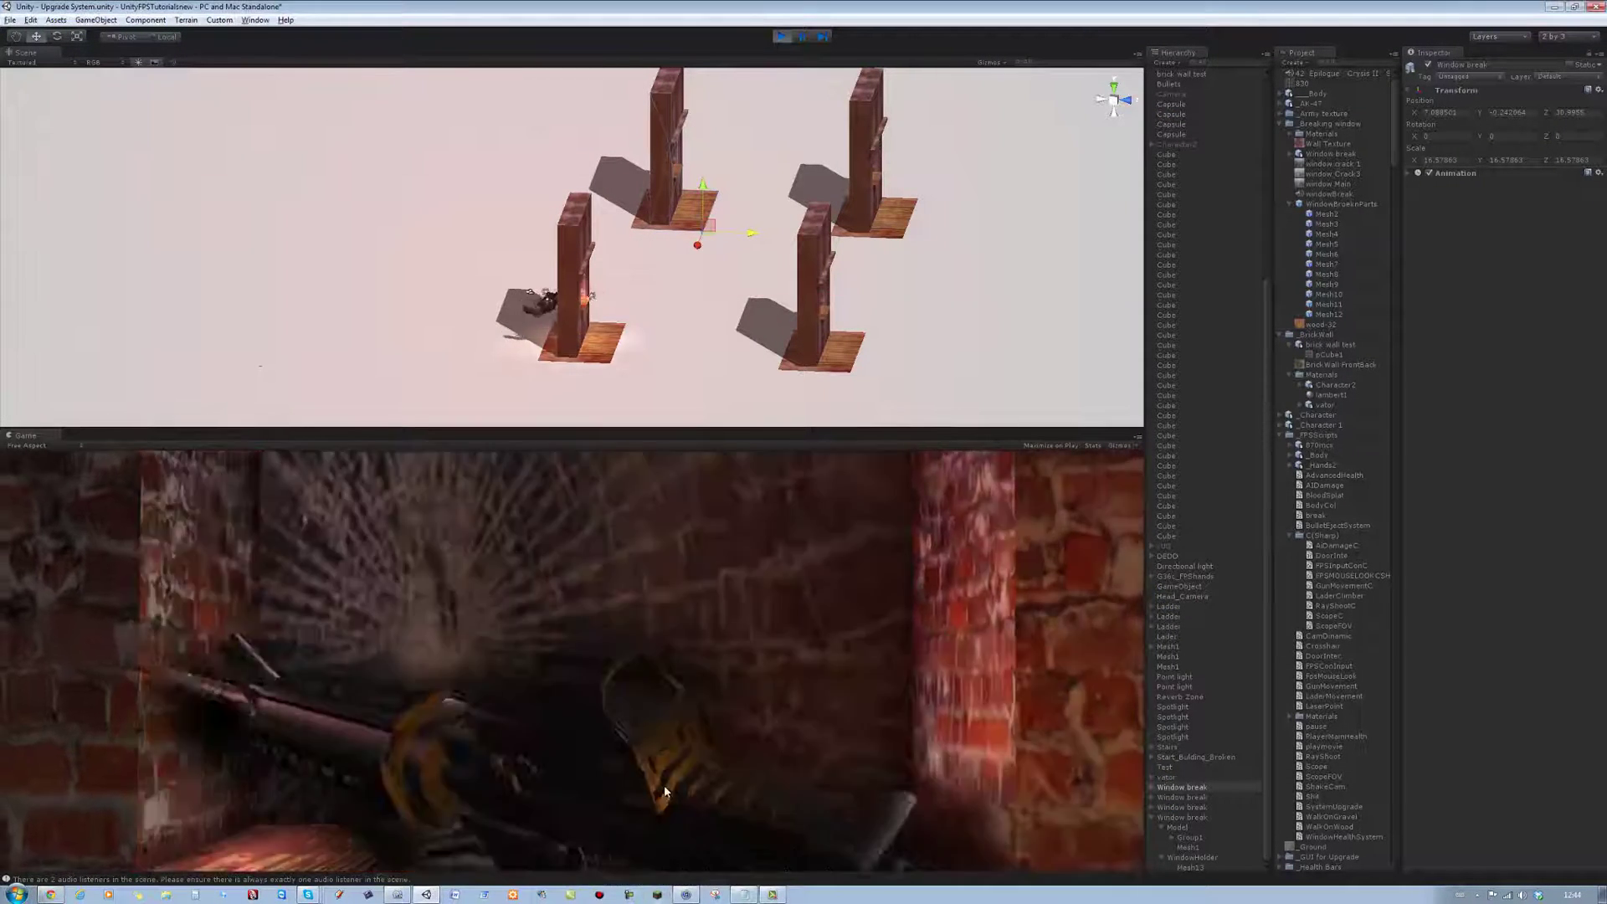
key(w)
key(w)
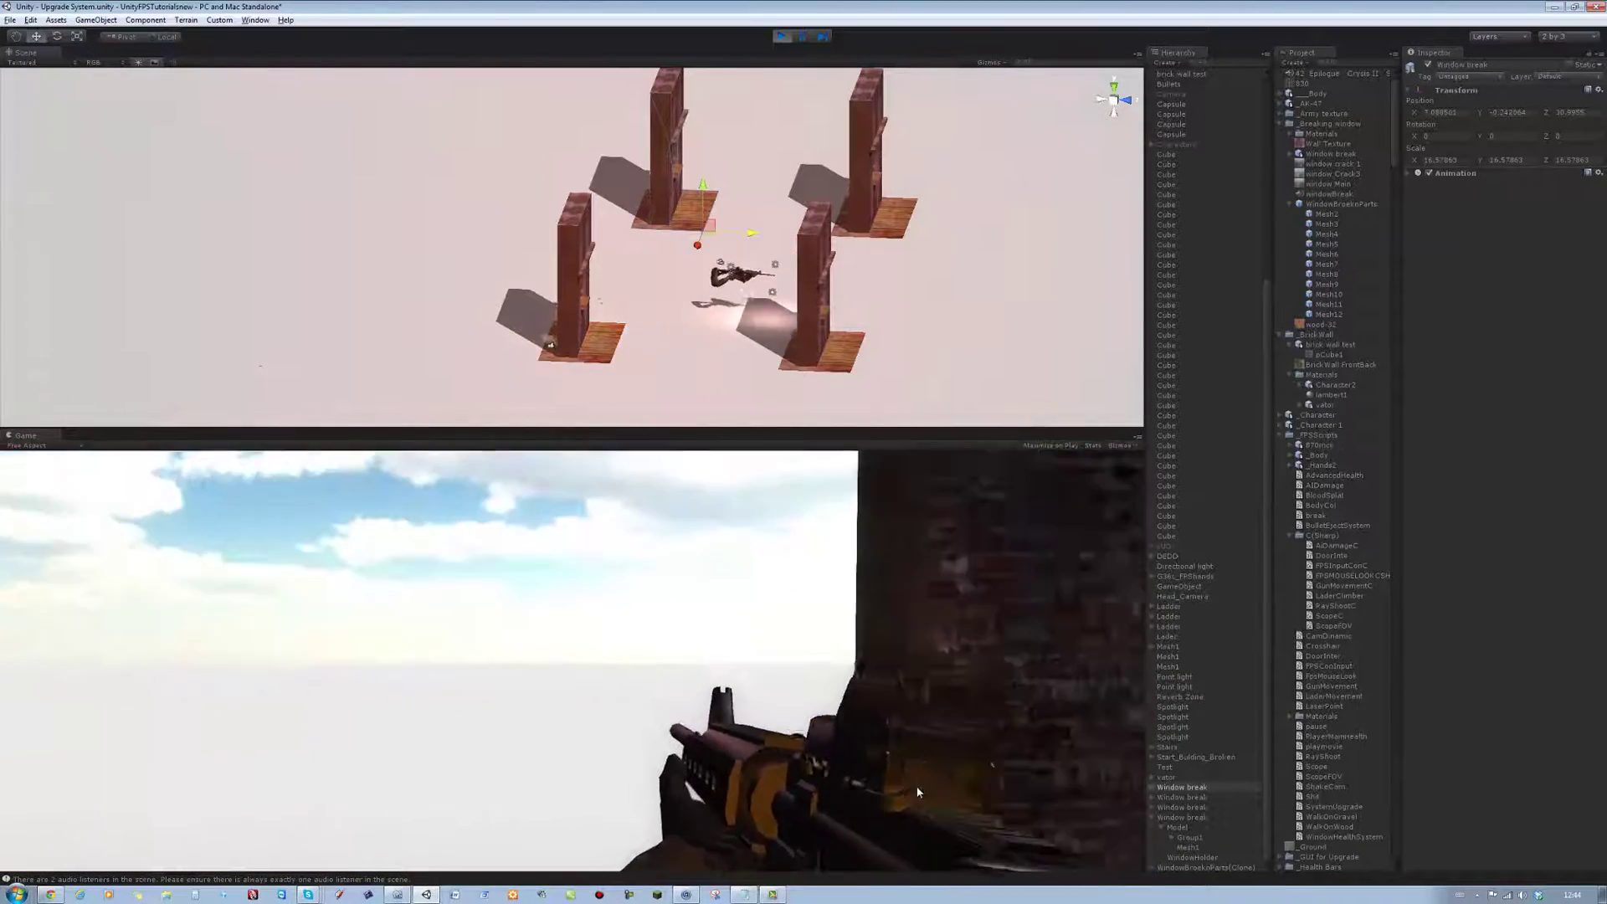
key(r)
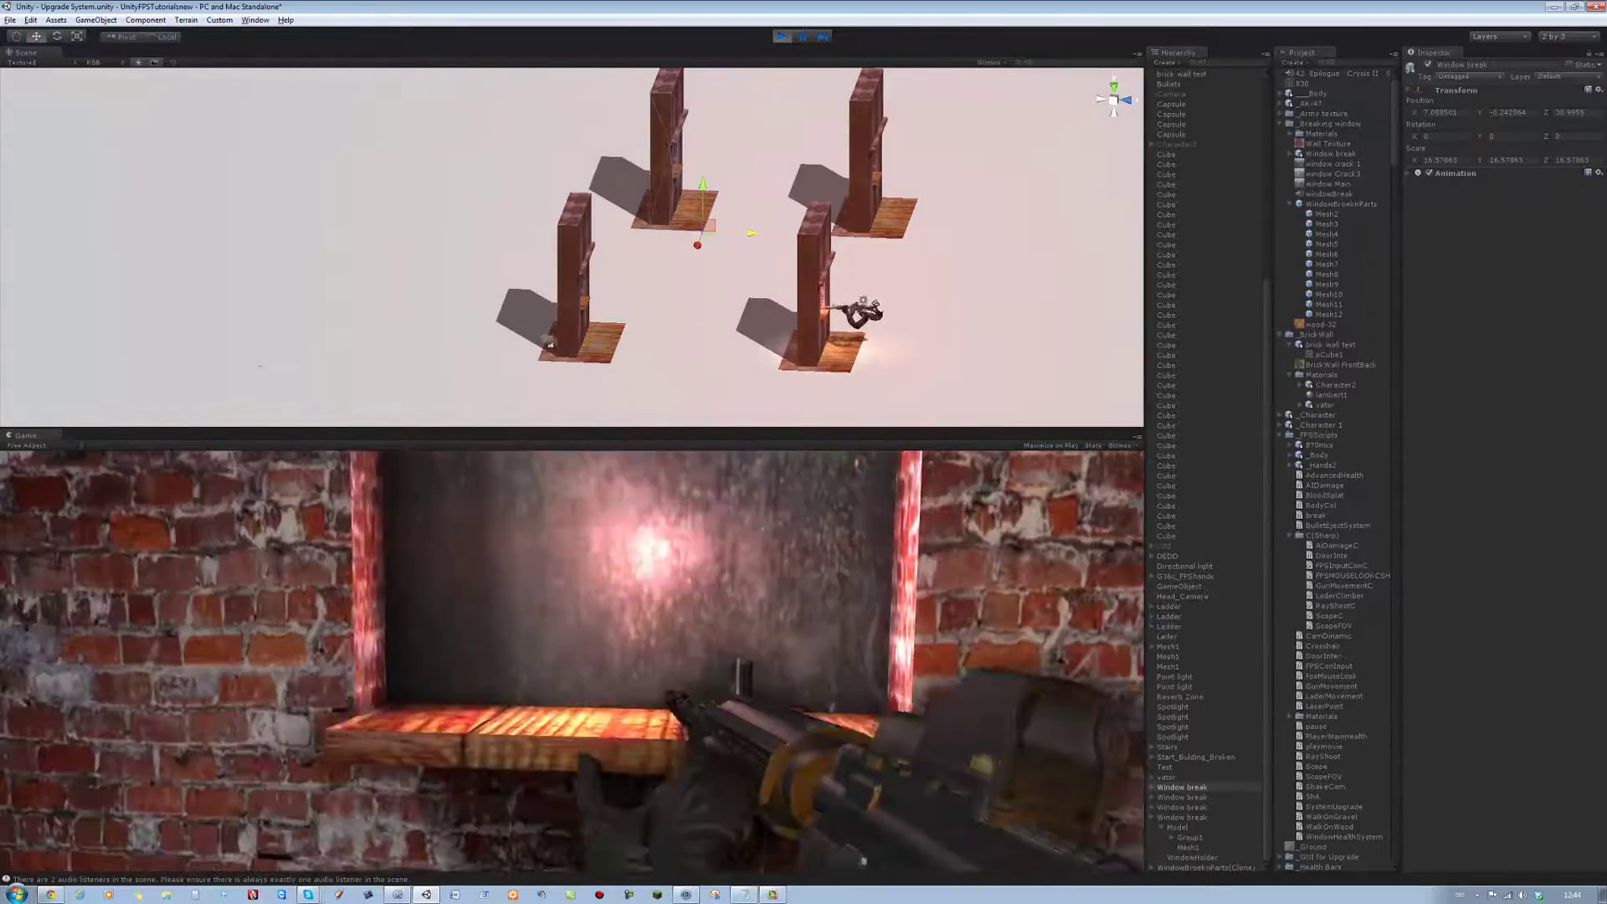
mouse_move(804, 653)
mouse_down()
mouse_move(981, 704)
mouse_move(1001, 677)
mouse_move(1016, 683)
mouse_up()
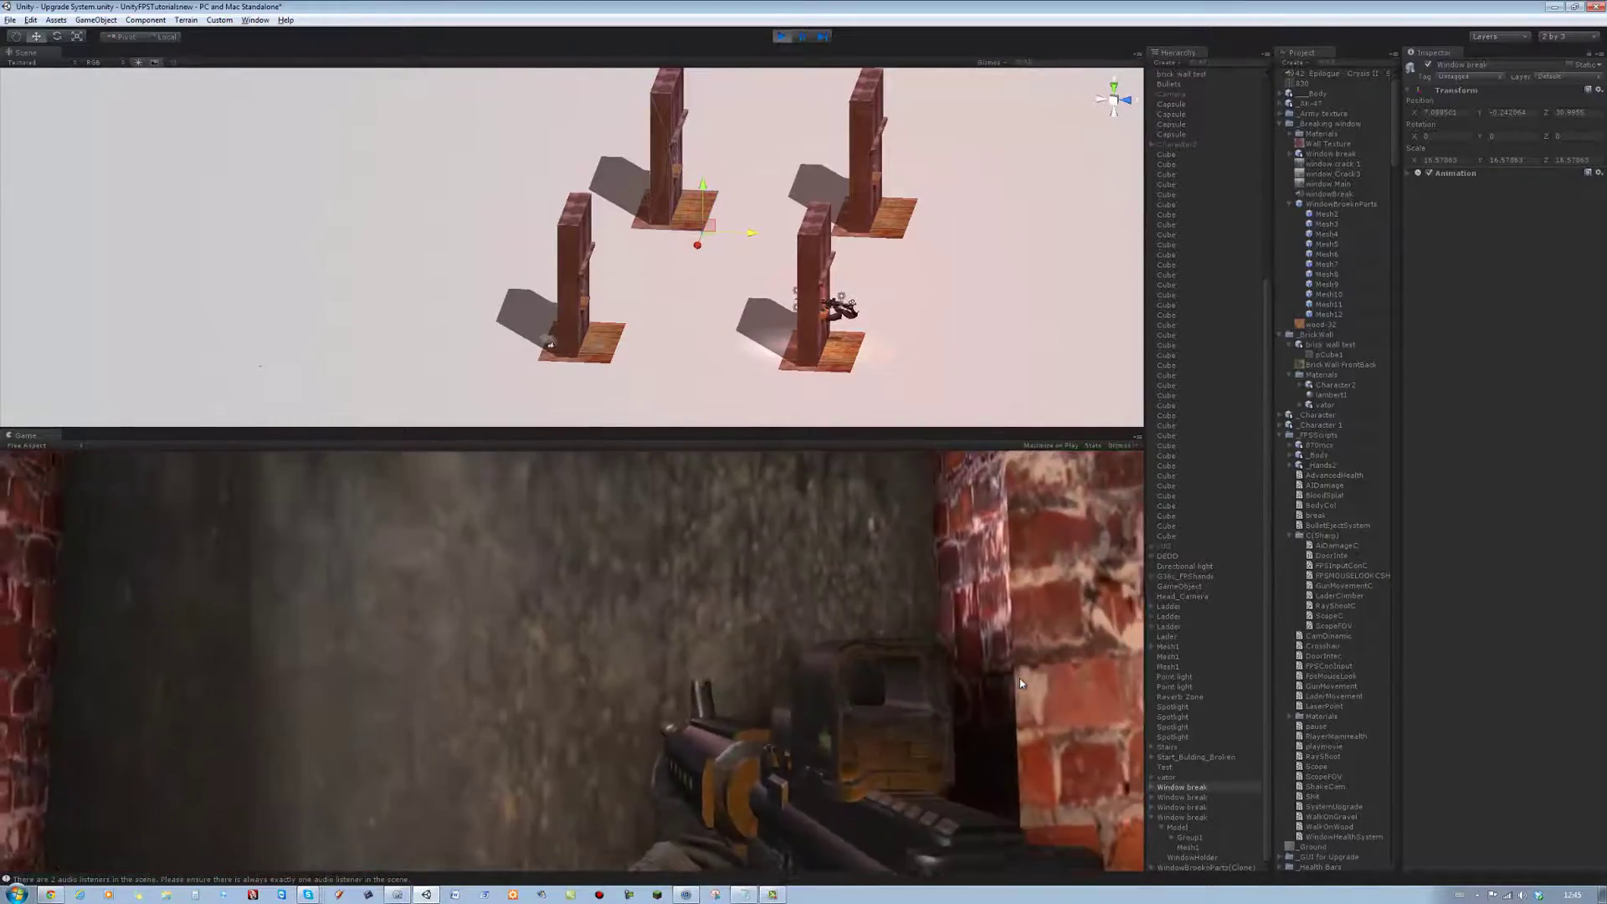
click(1020, 678)
drag(1019, 678, 784, 38)
click(785, 39)
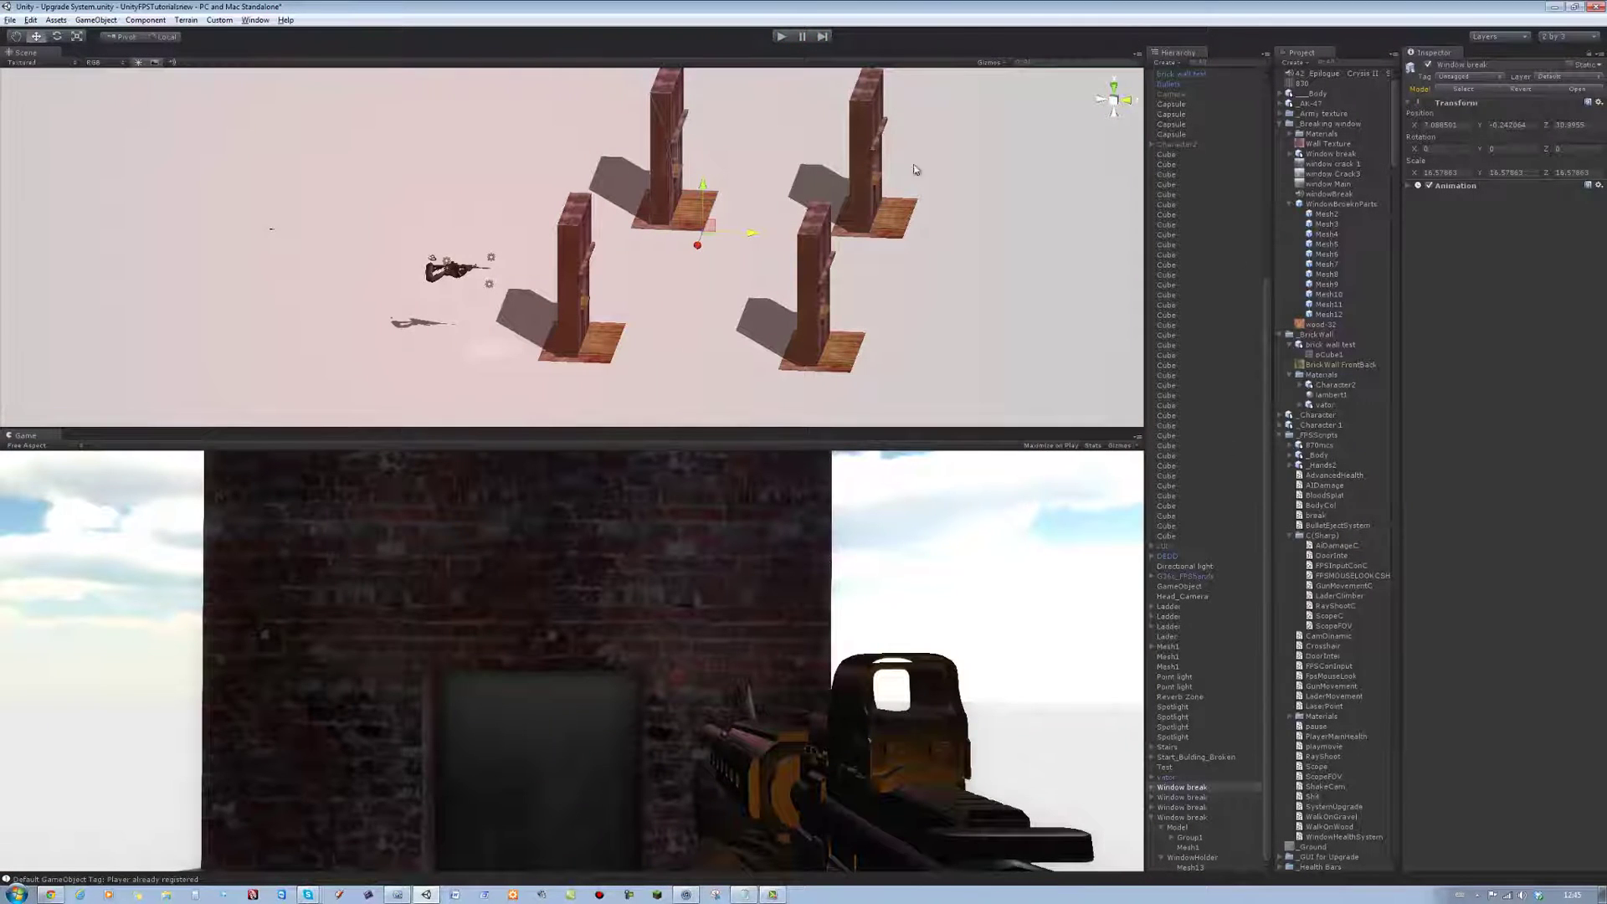
Step: Expand the four Window break setups to reveal their Model children
click(1181, 788)
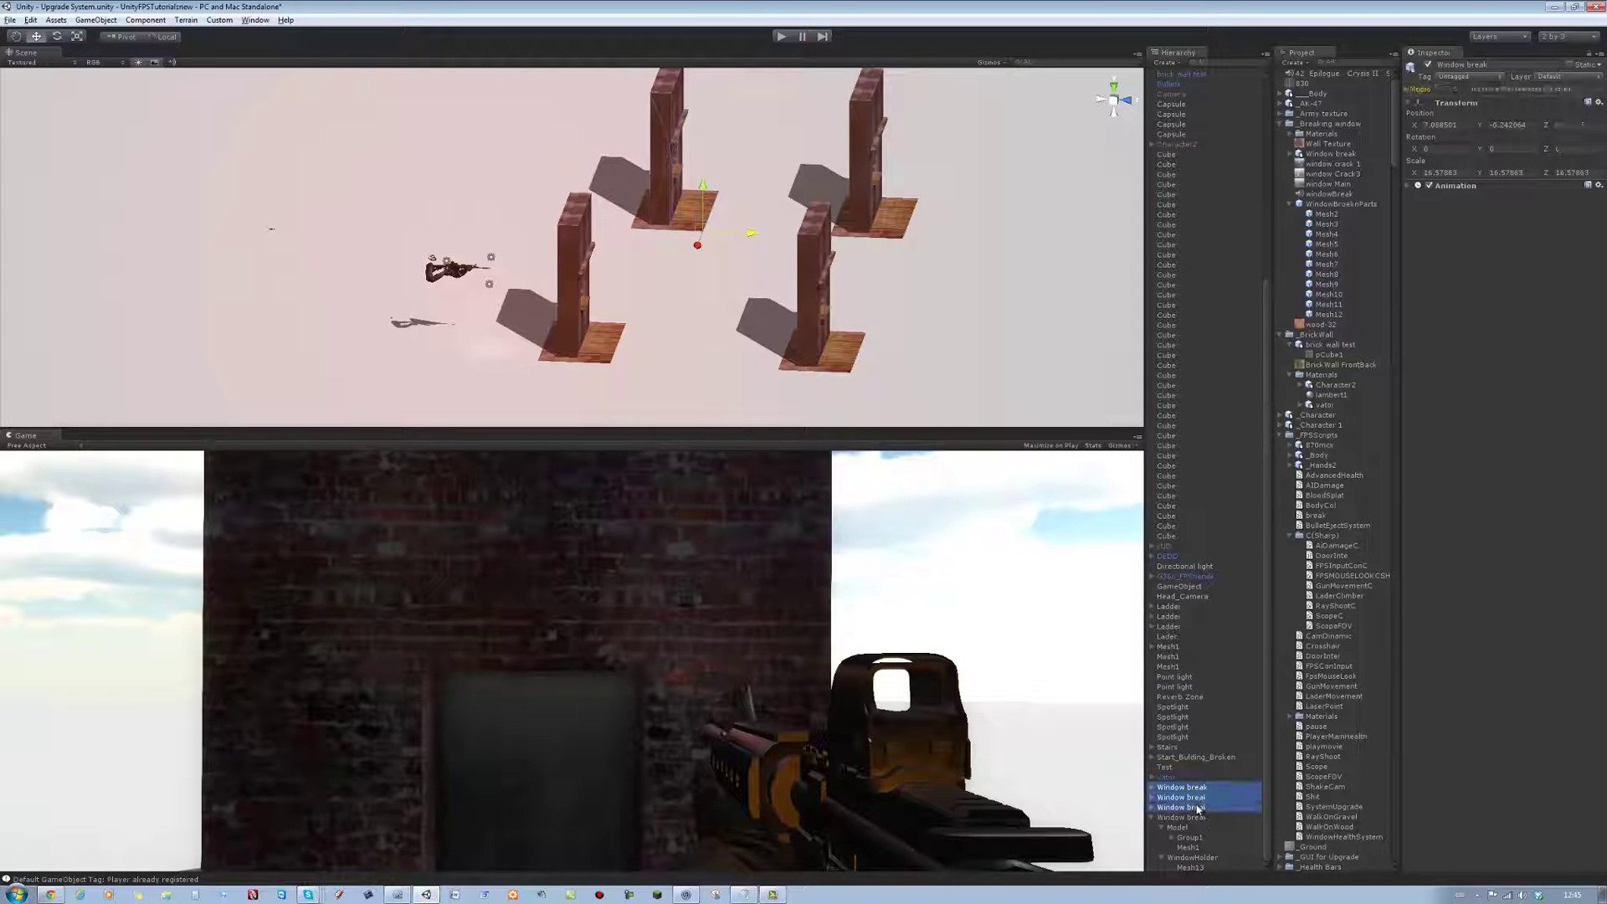
shift+click(1194, 819)
click(1173, 829)
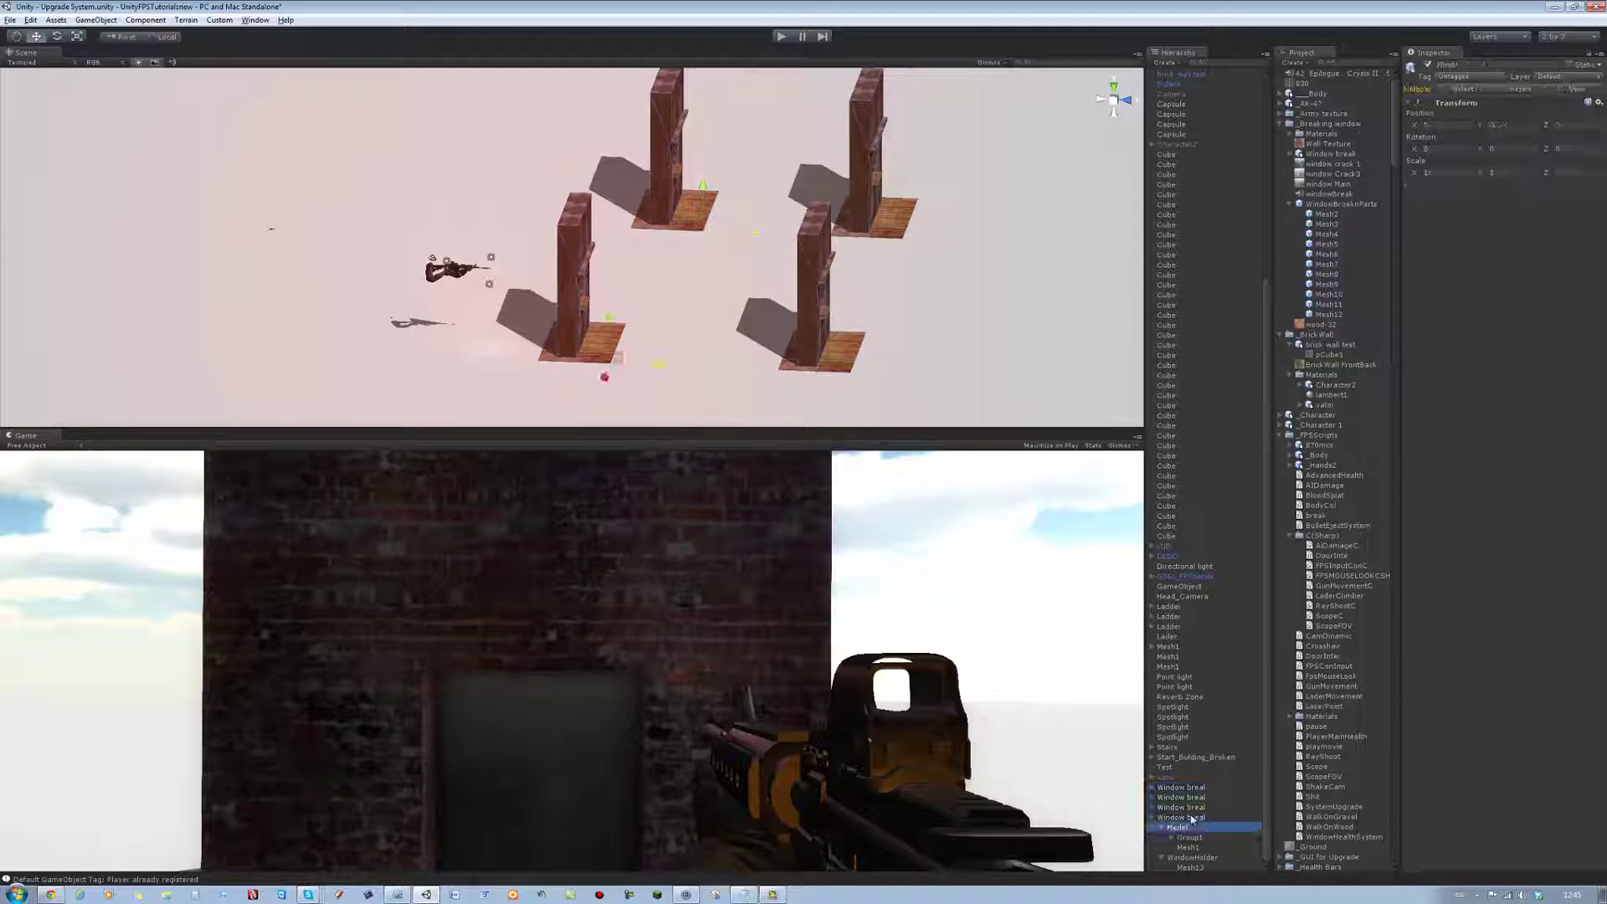
scroll(1155, 824, up, 3)
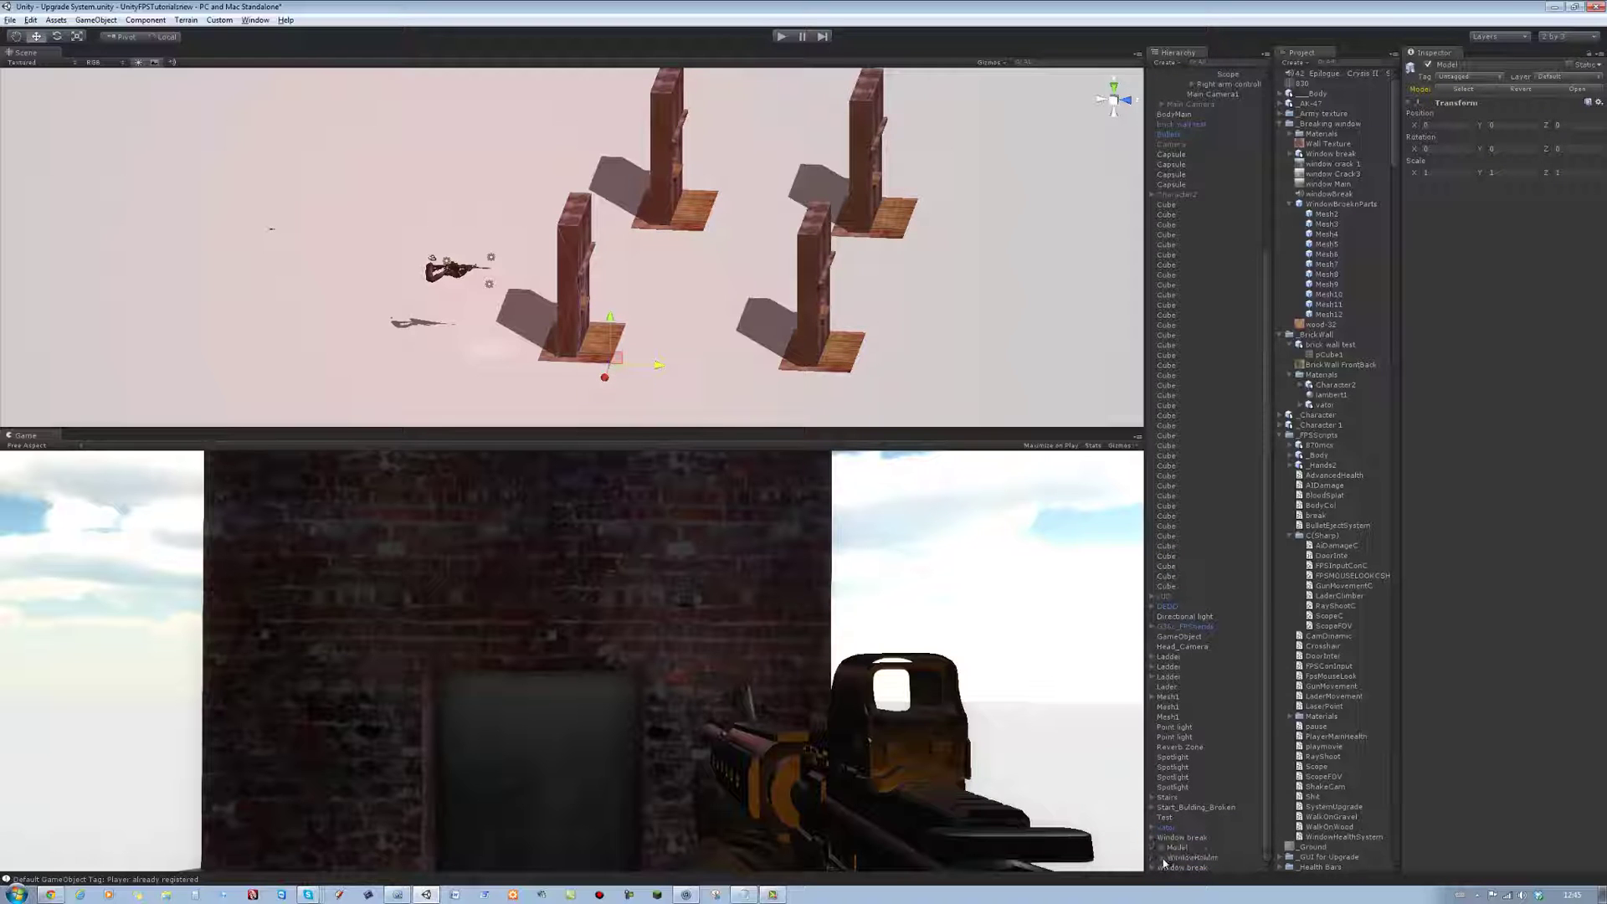
click(1154, 866)
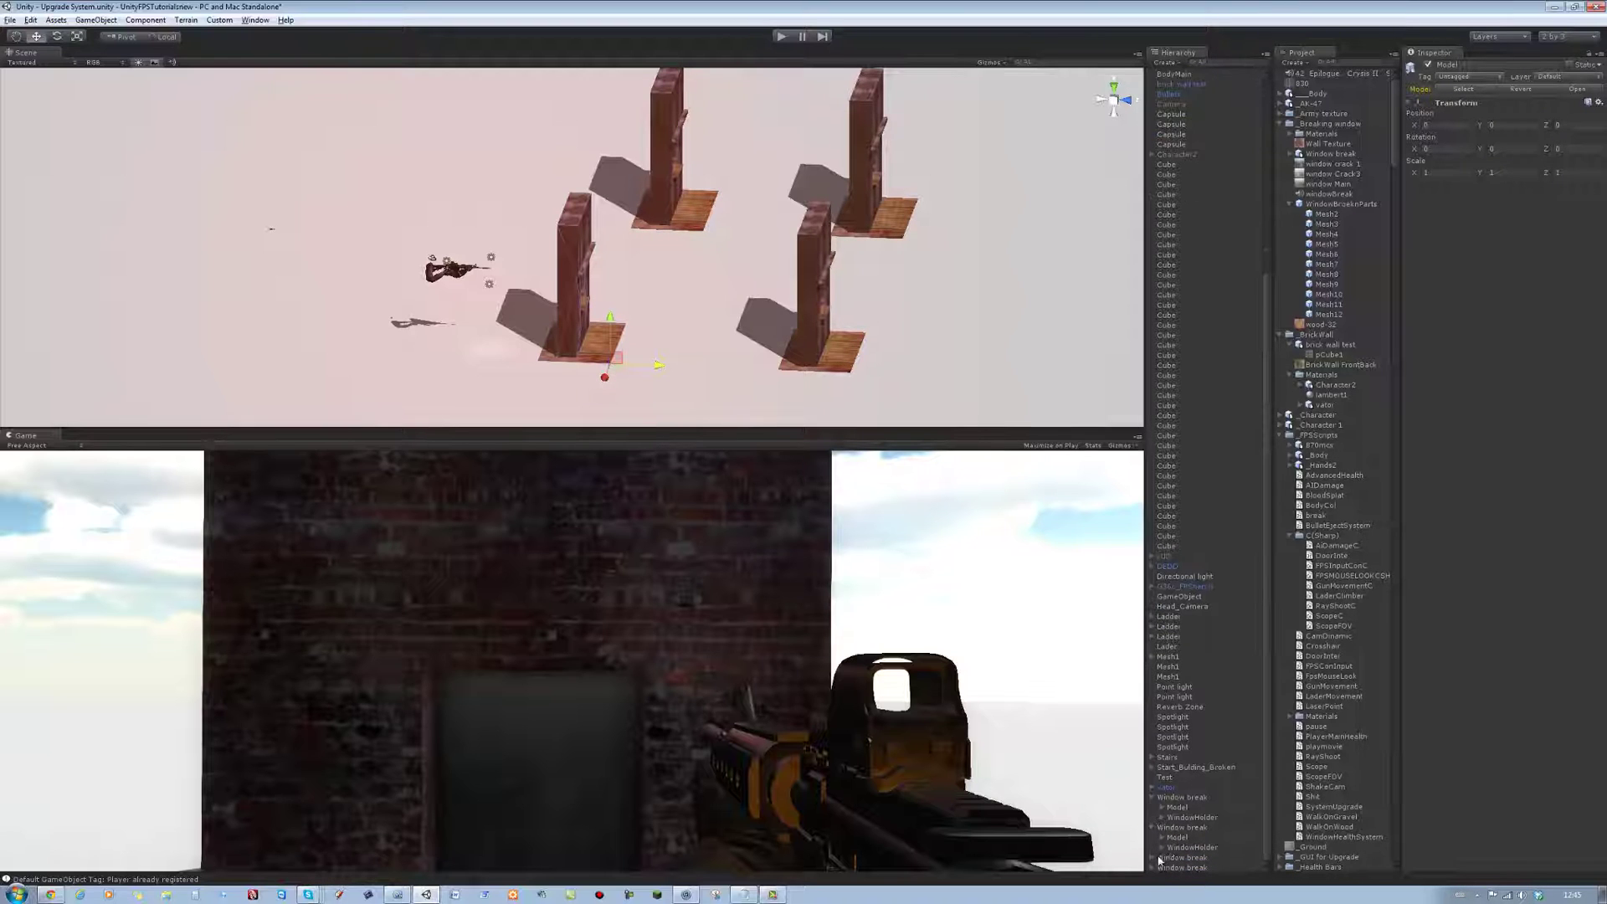
click(1160, 857)
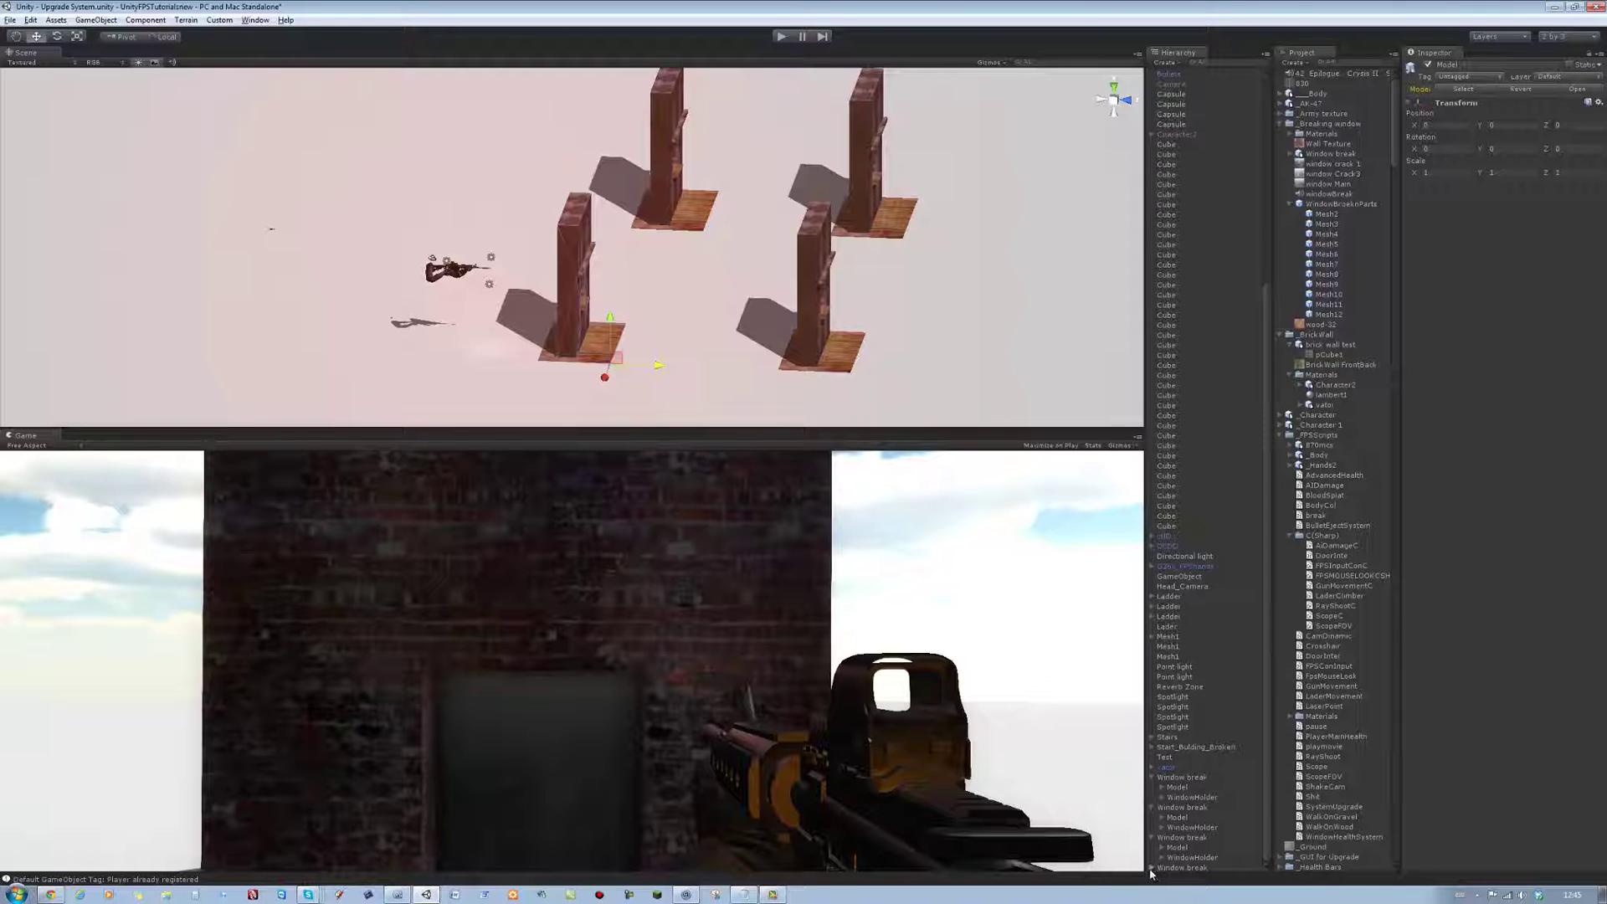
scroll(1161, 866, down, 2)
click(1190, 847)
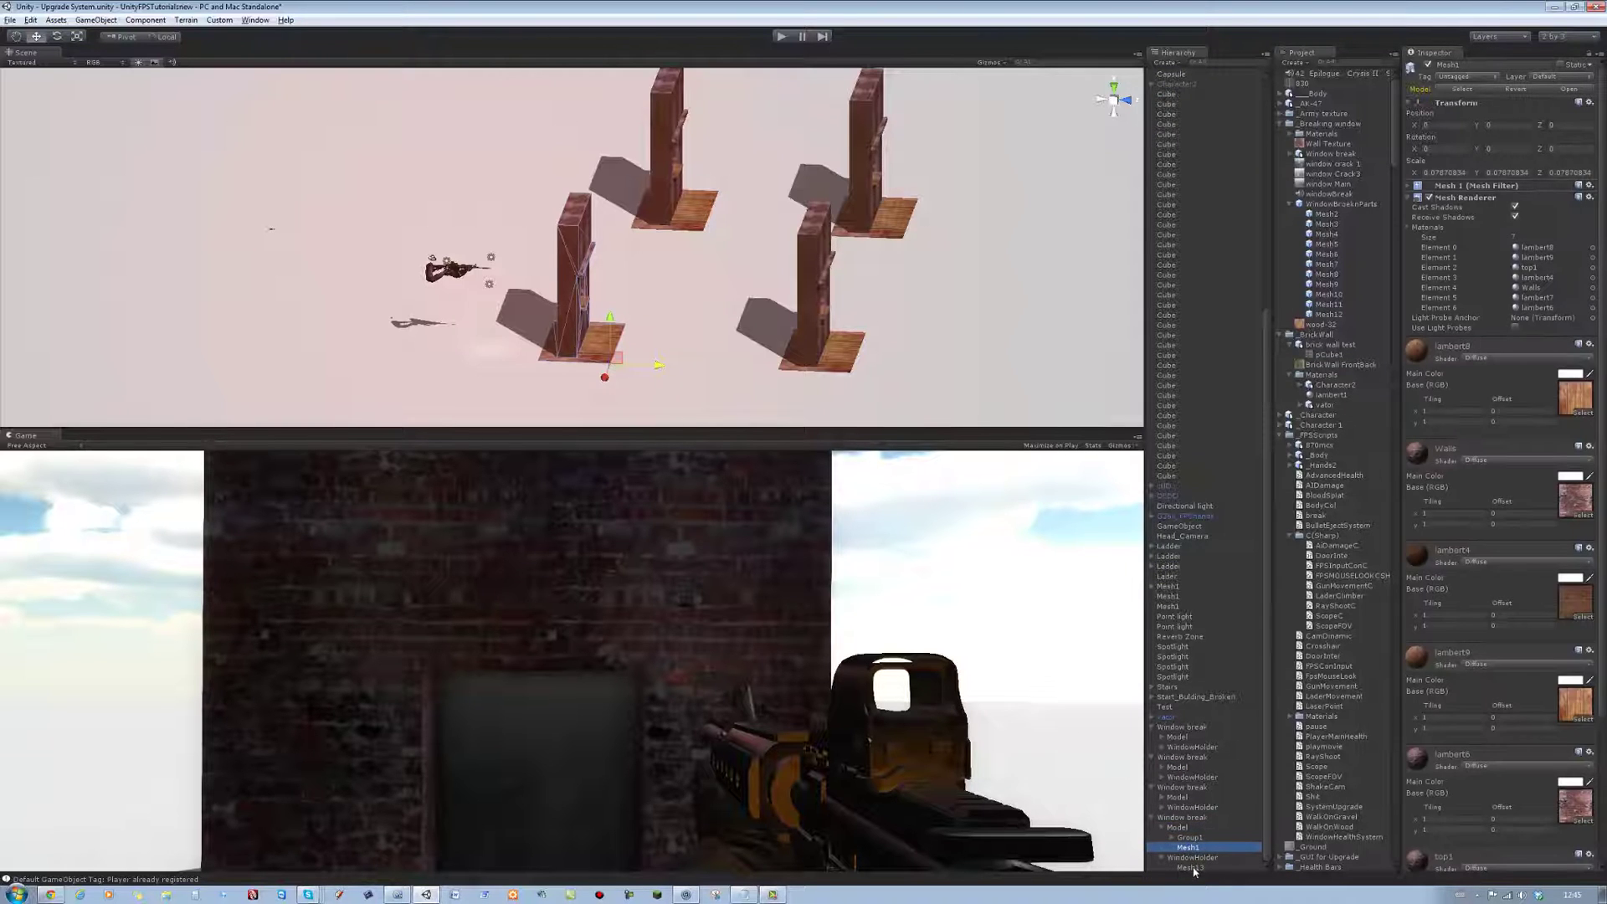
Step: Select all four Model objects and add a Mesh Collider to them
click(1185, 827)
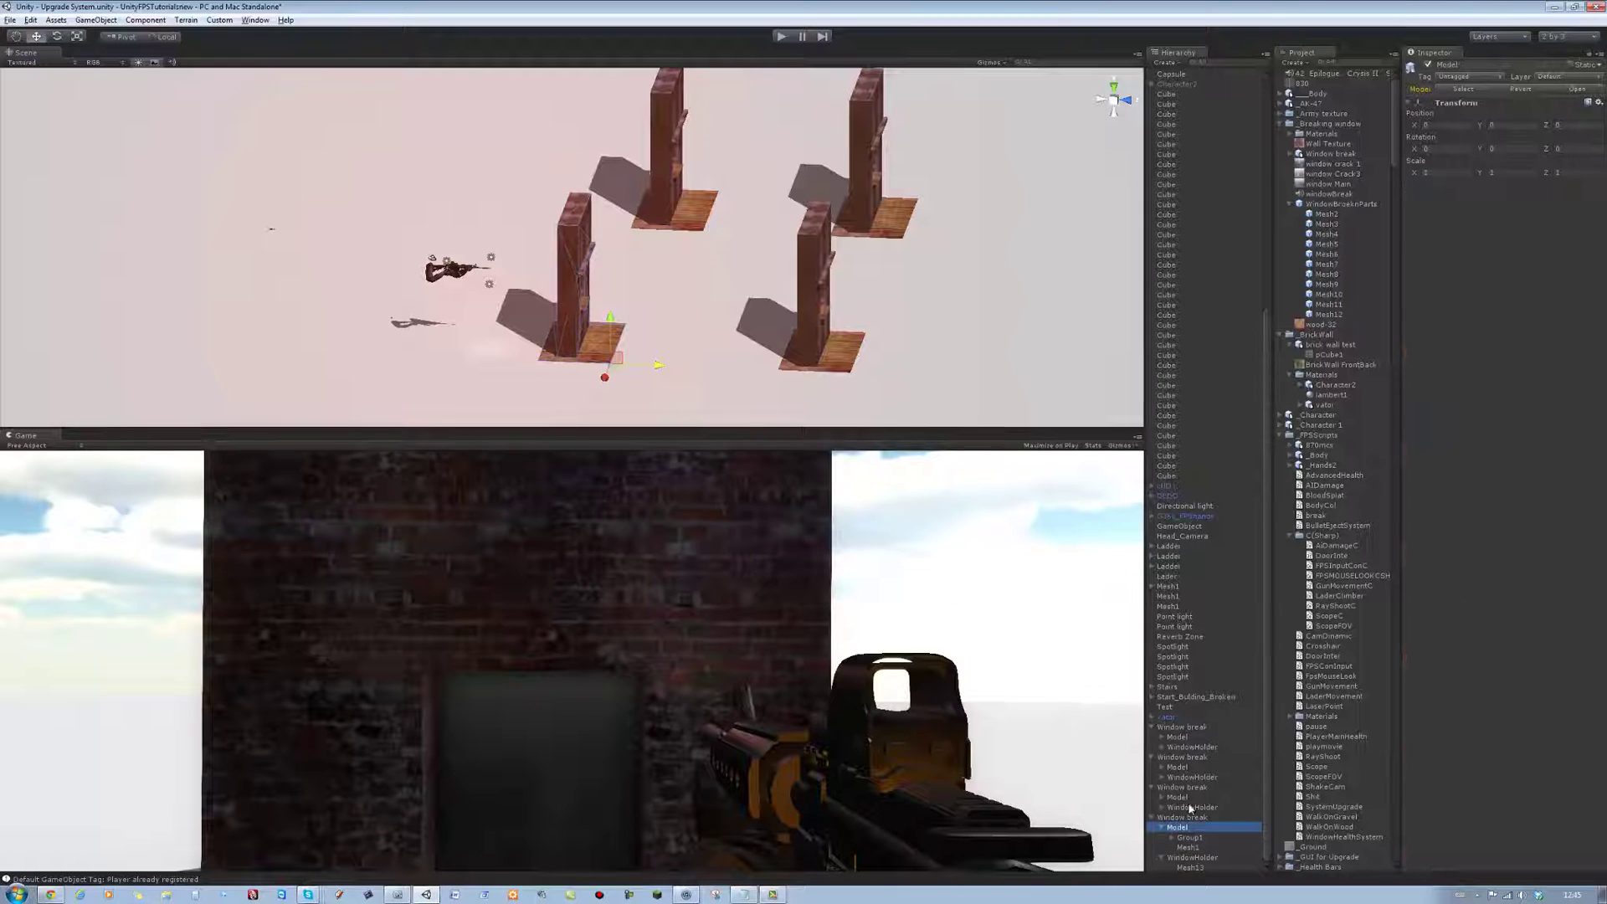
ctrl+click(1190, 800)
ctrl+click(1188, 768)
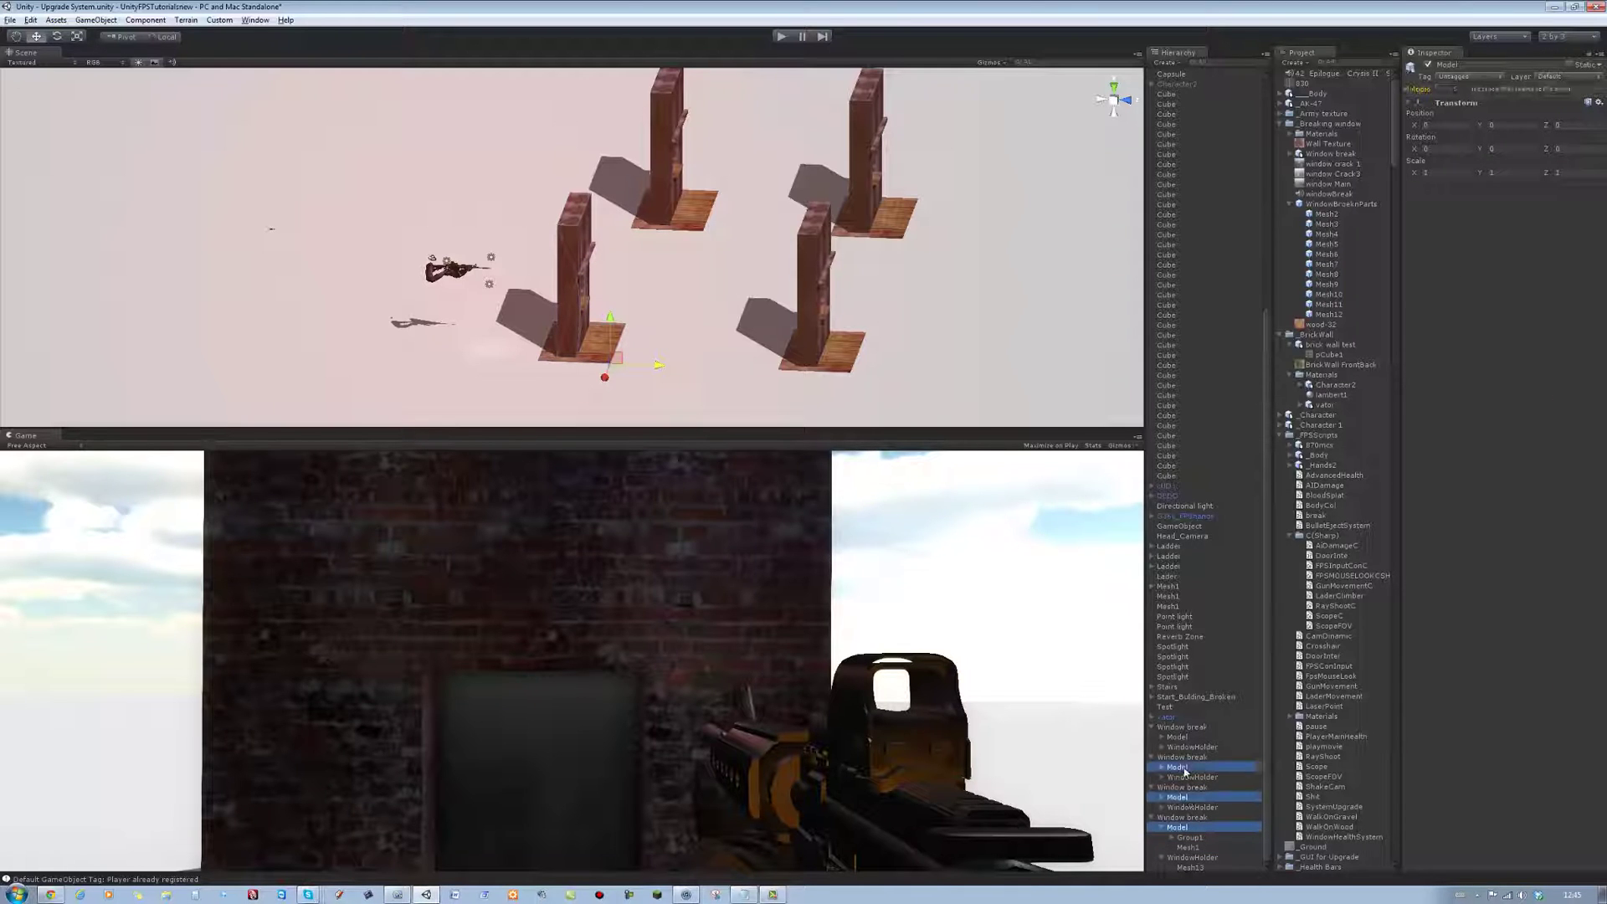
ctrl+click(1189, 738)
click(149, 20)
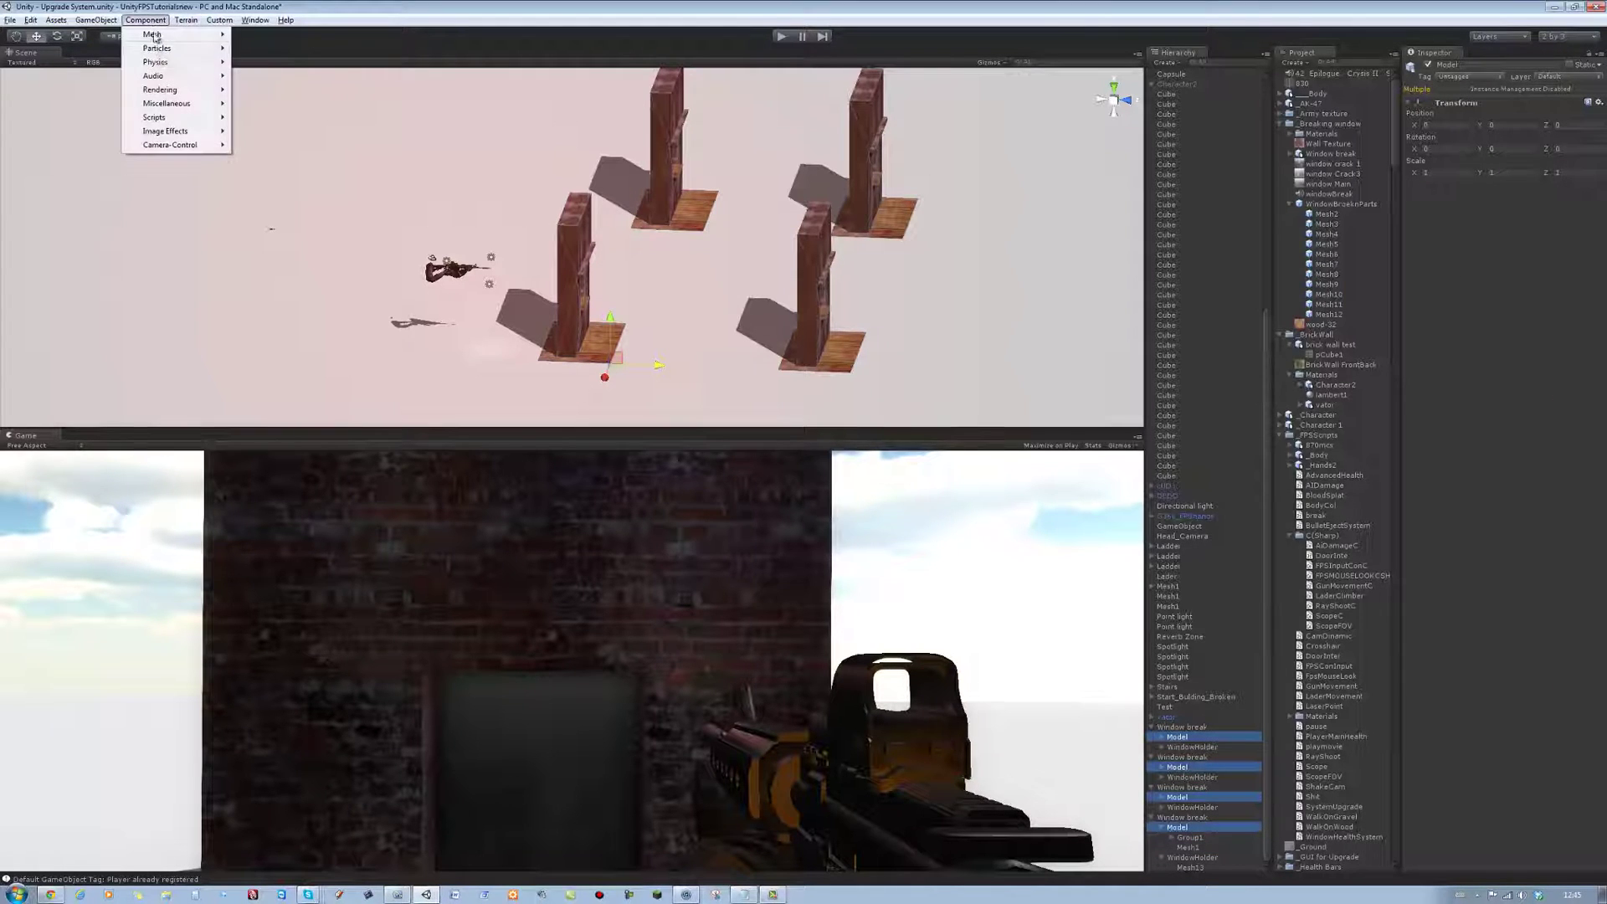
mouse_move(155, 62)
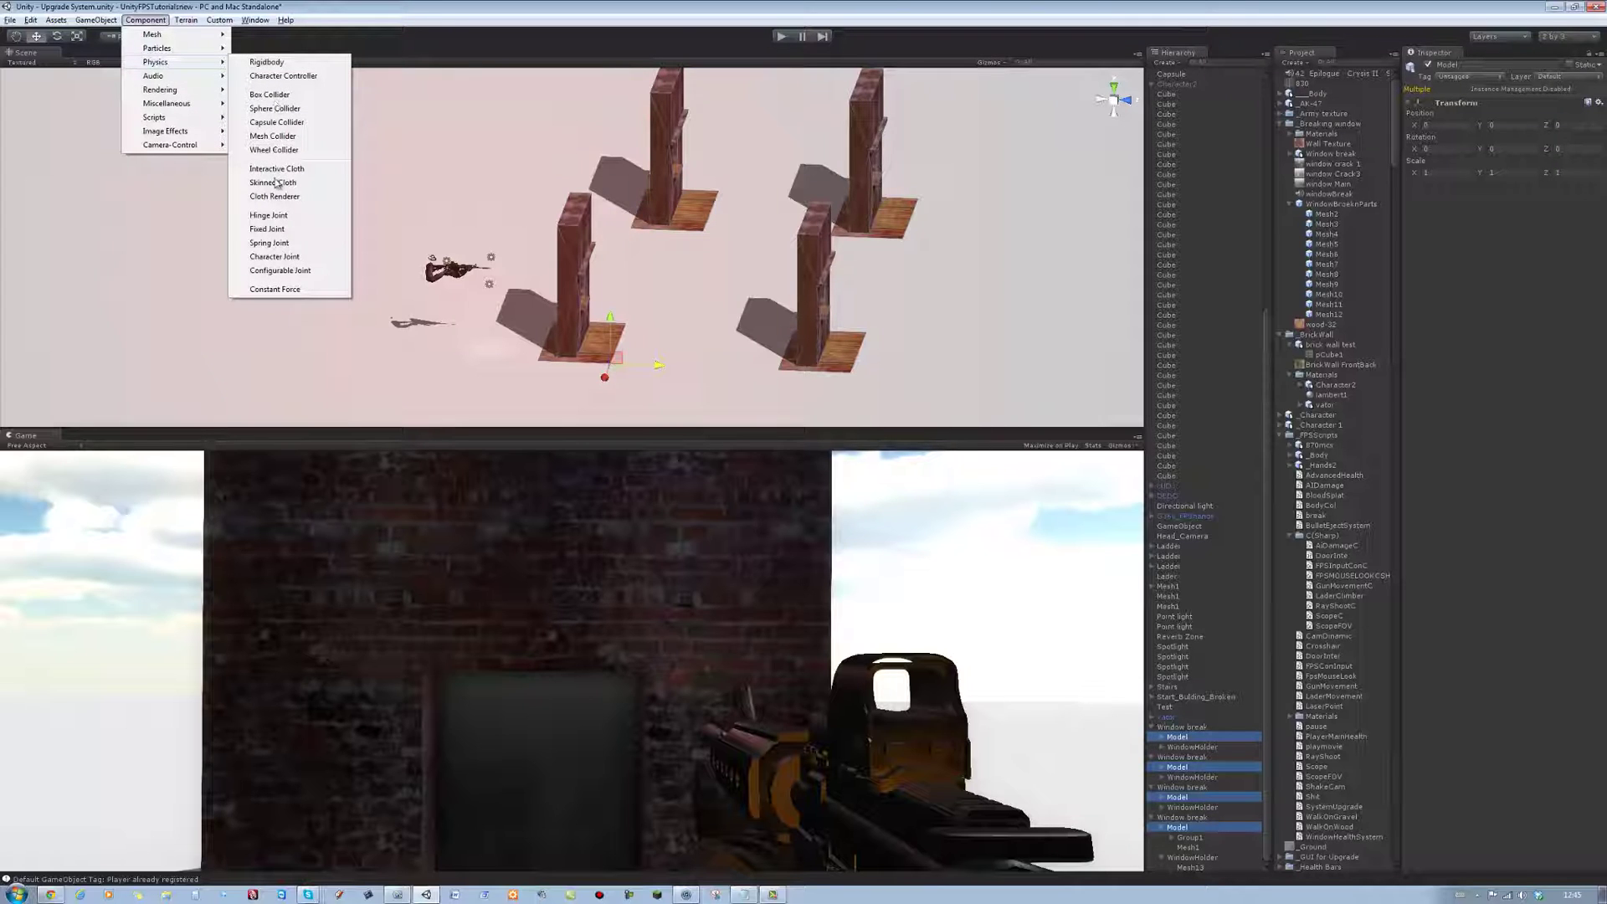
click(276, 136)
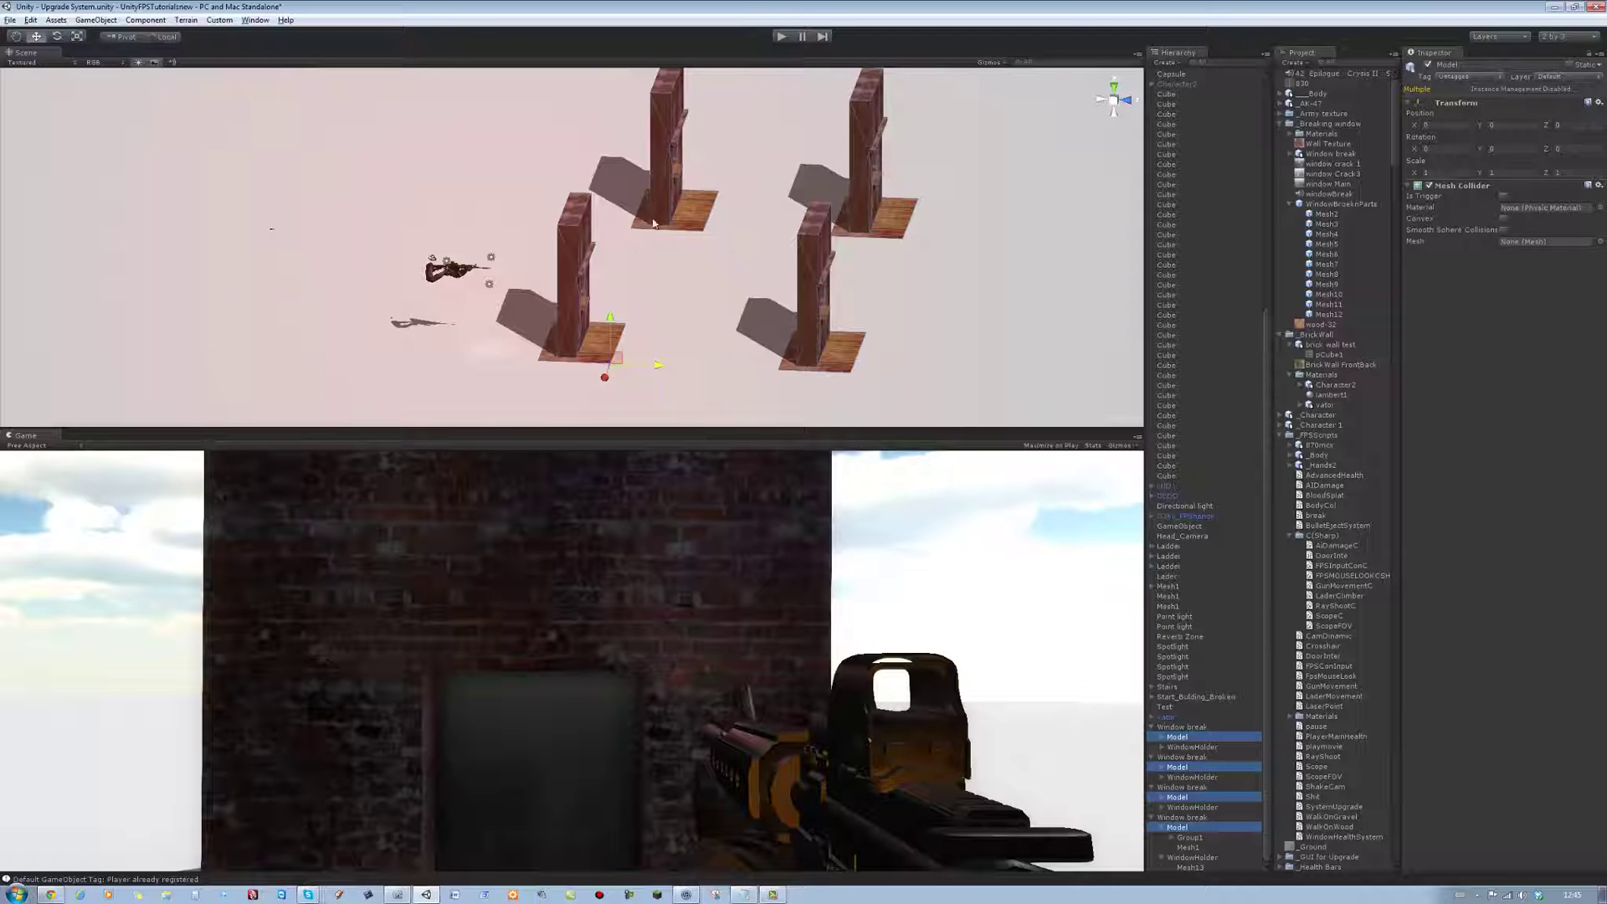
Step: Playtest walking the player up to and between the brick walls
click(786, 35)
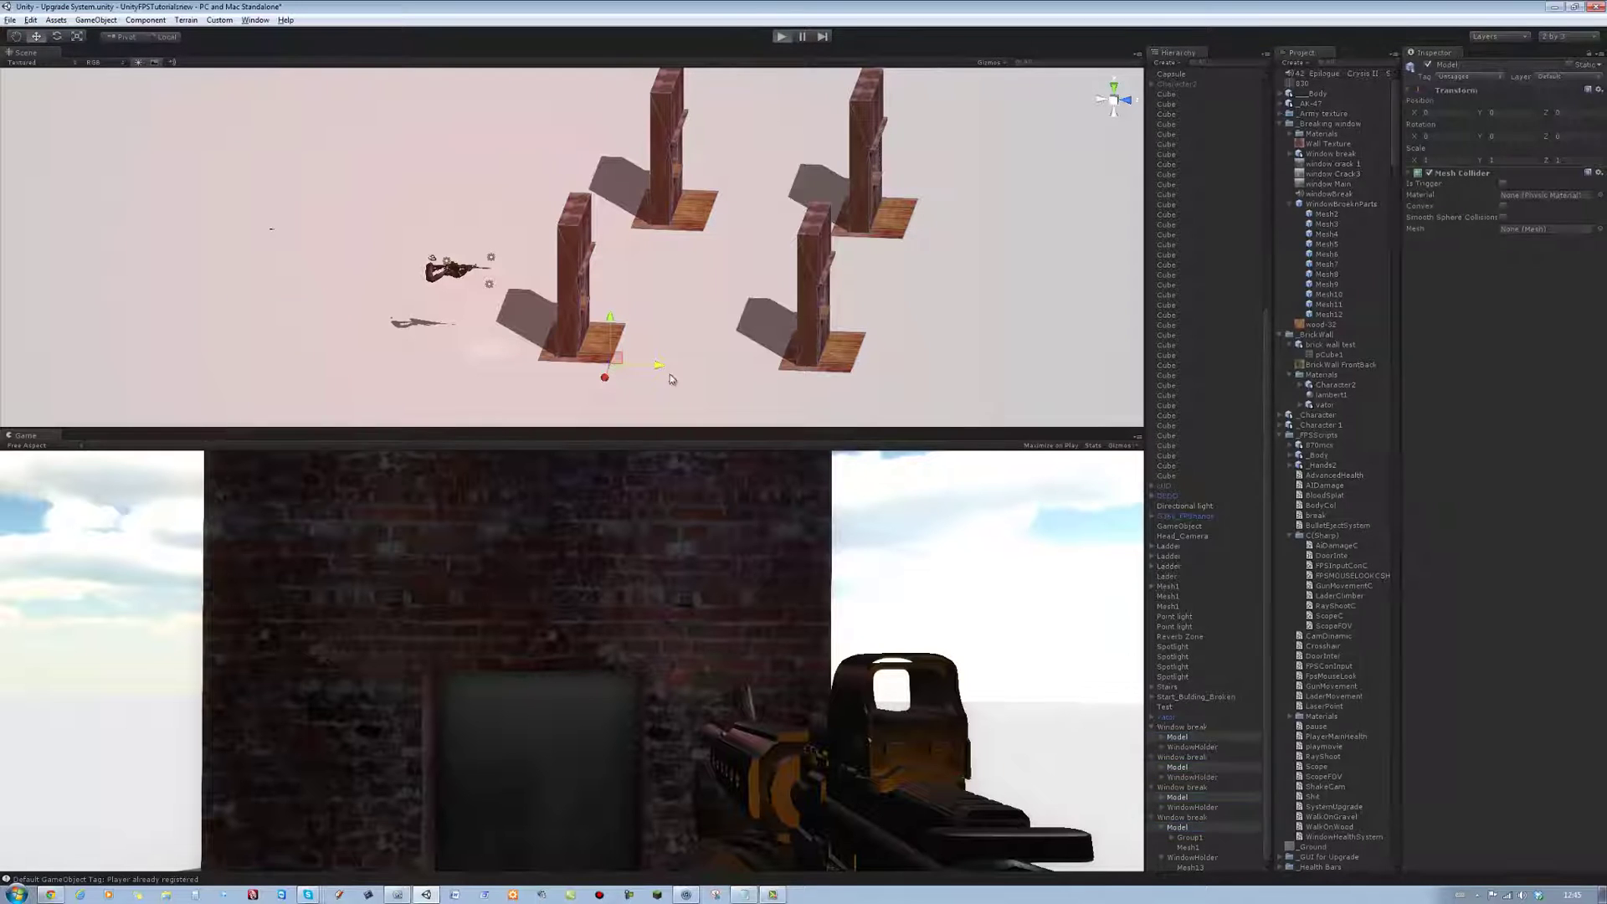
key(w)
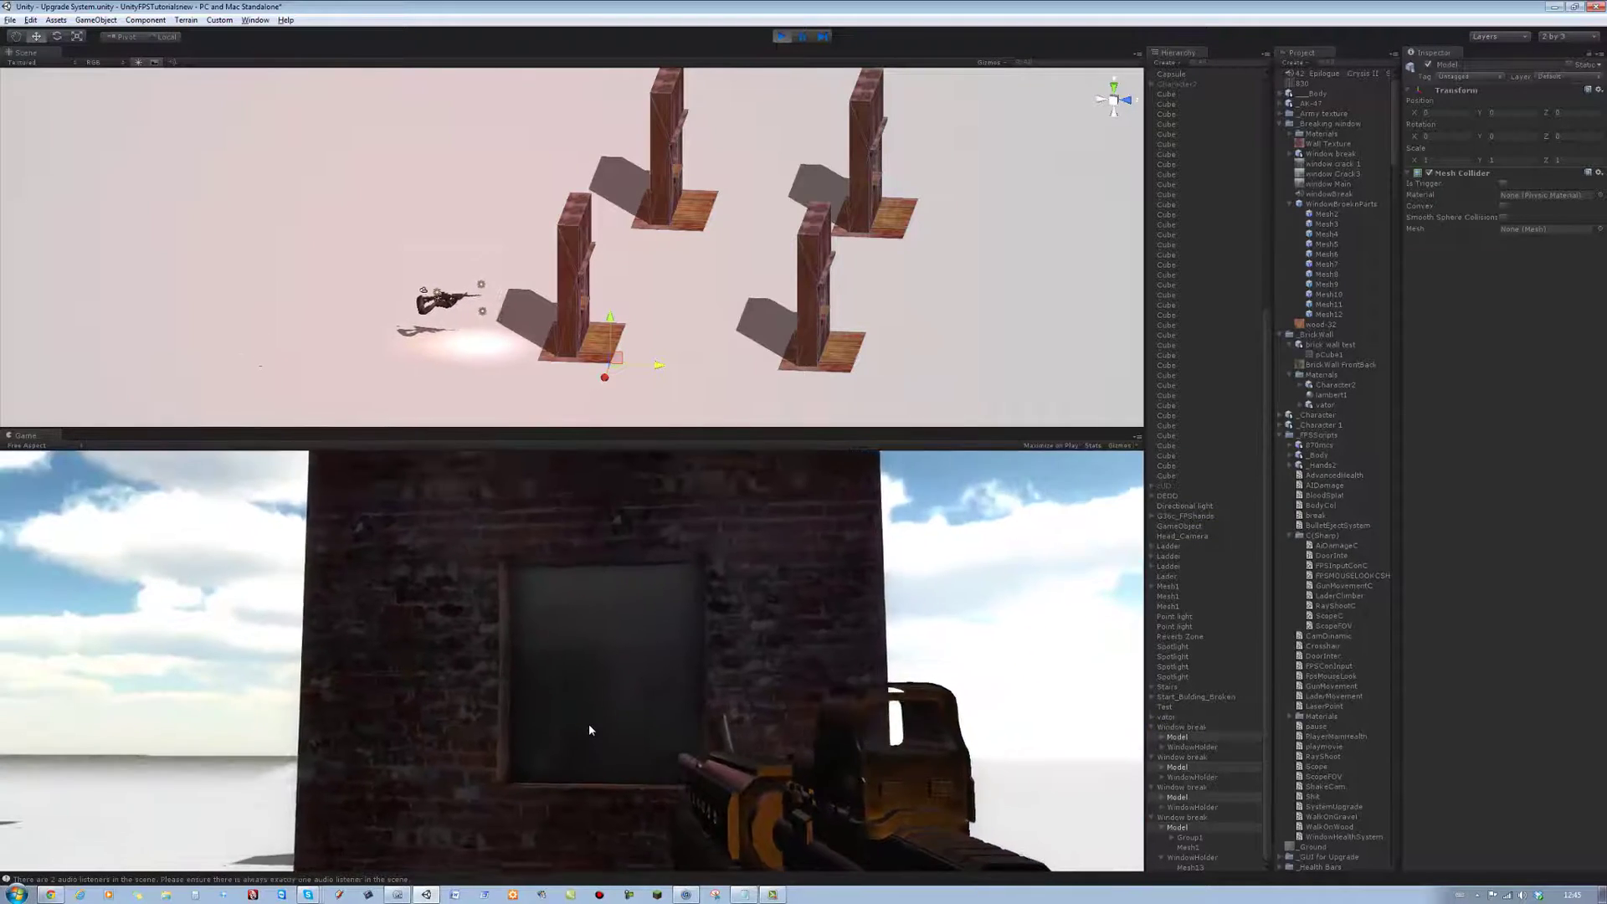
key(w)
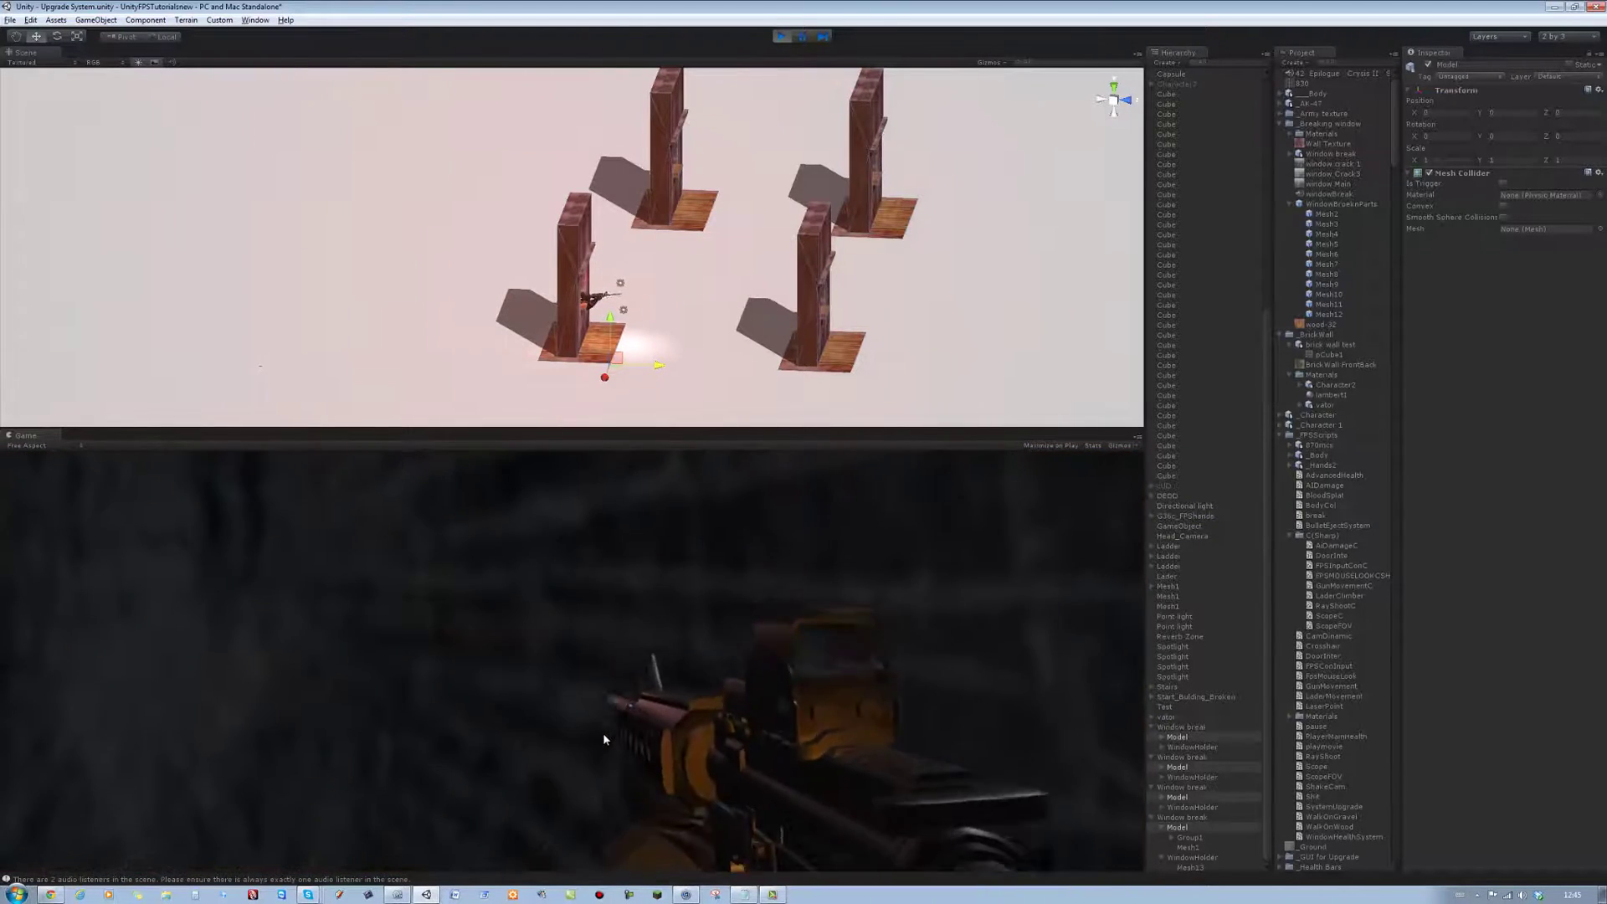
key(w)
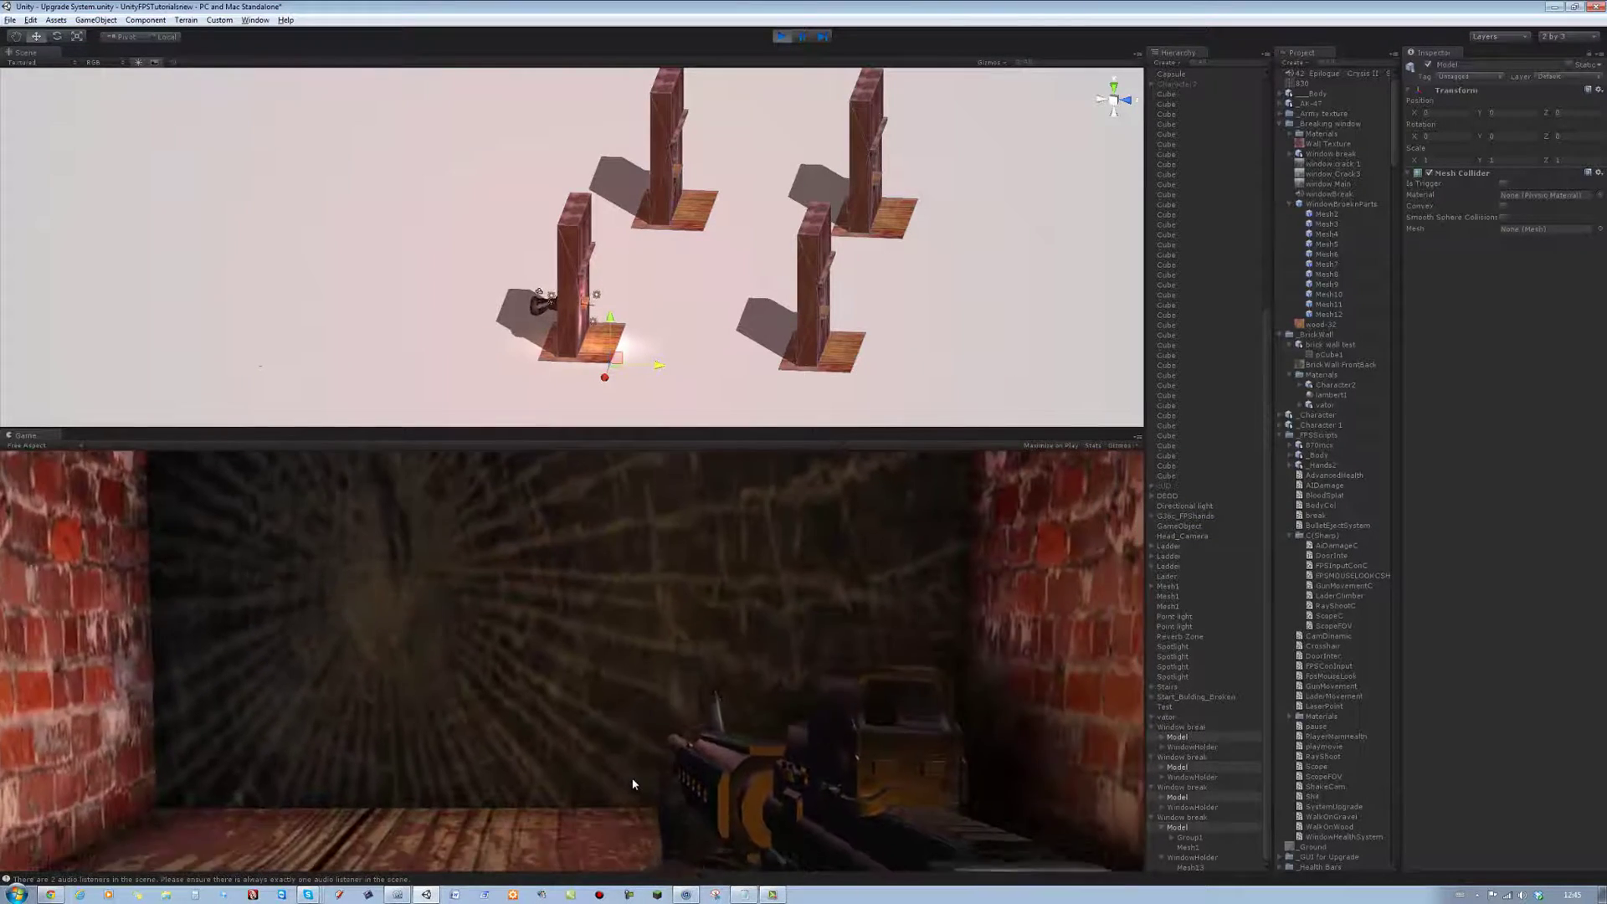
key(w)
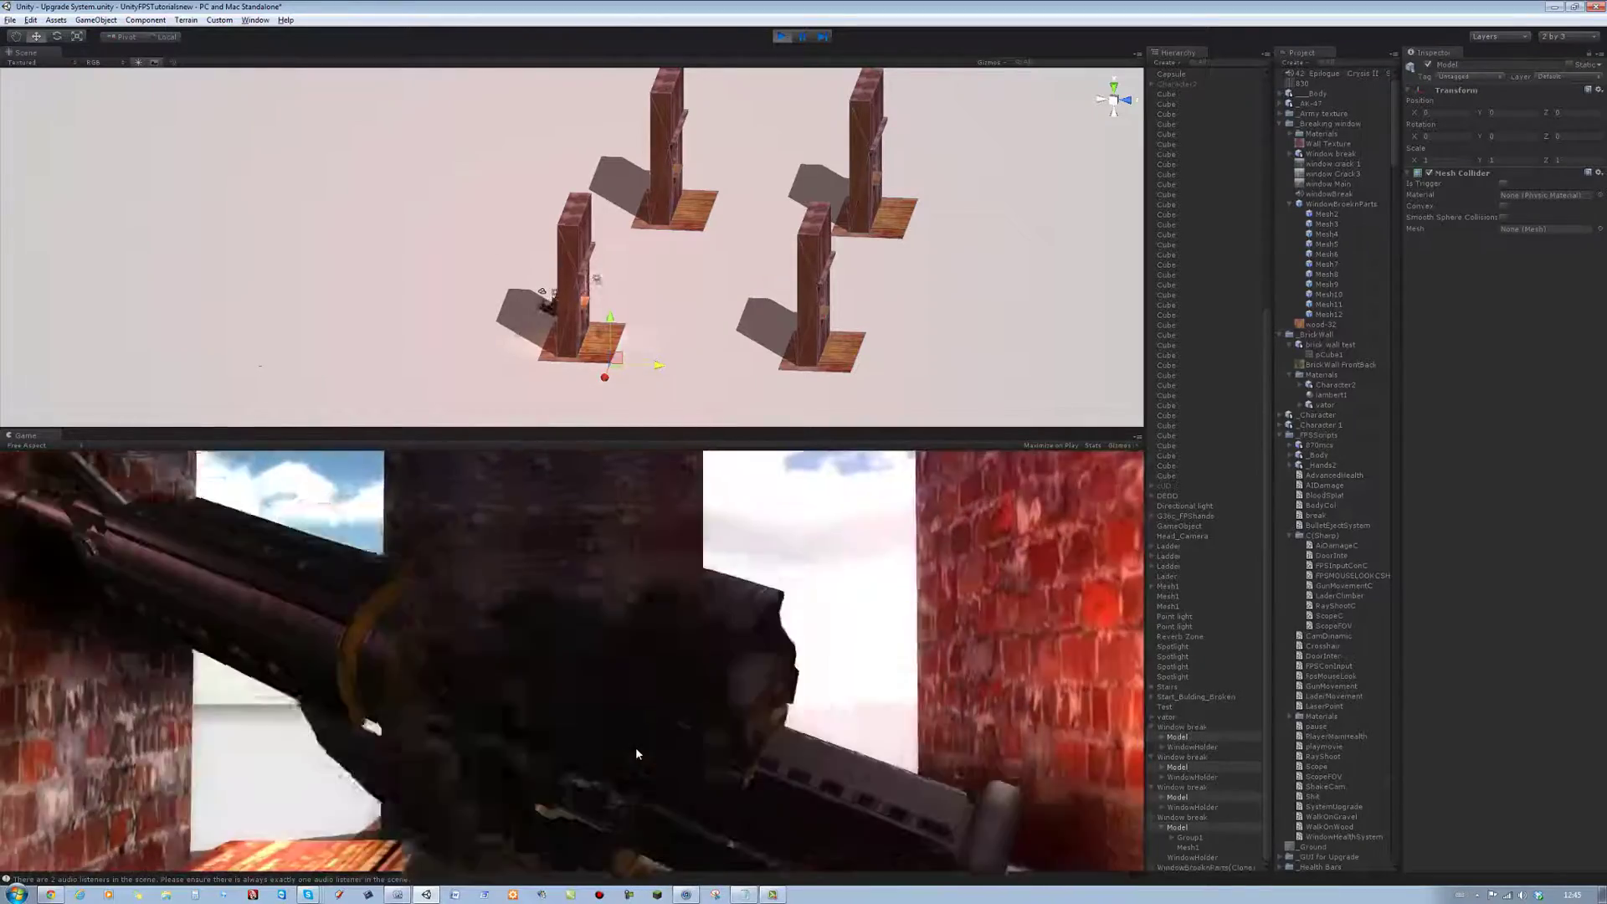
key(w)
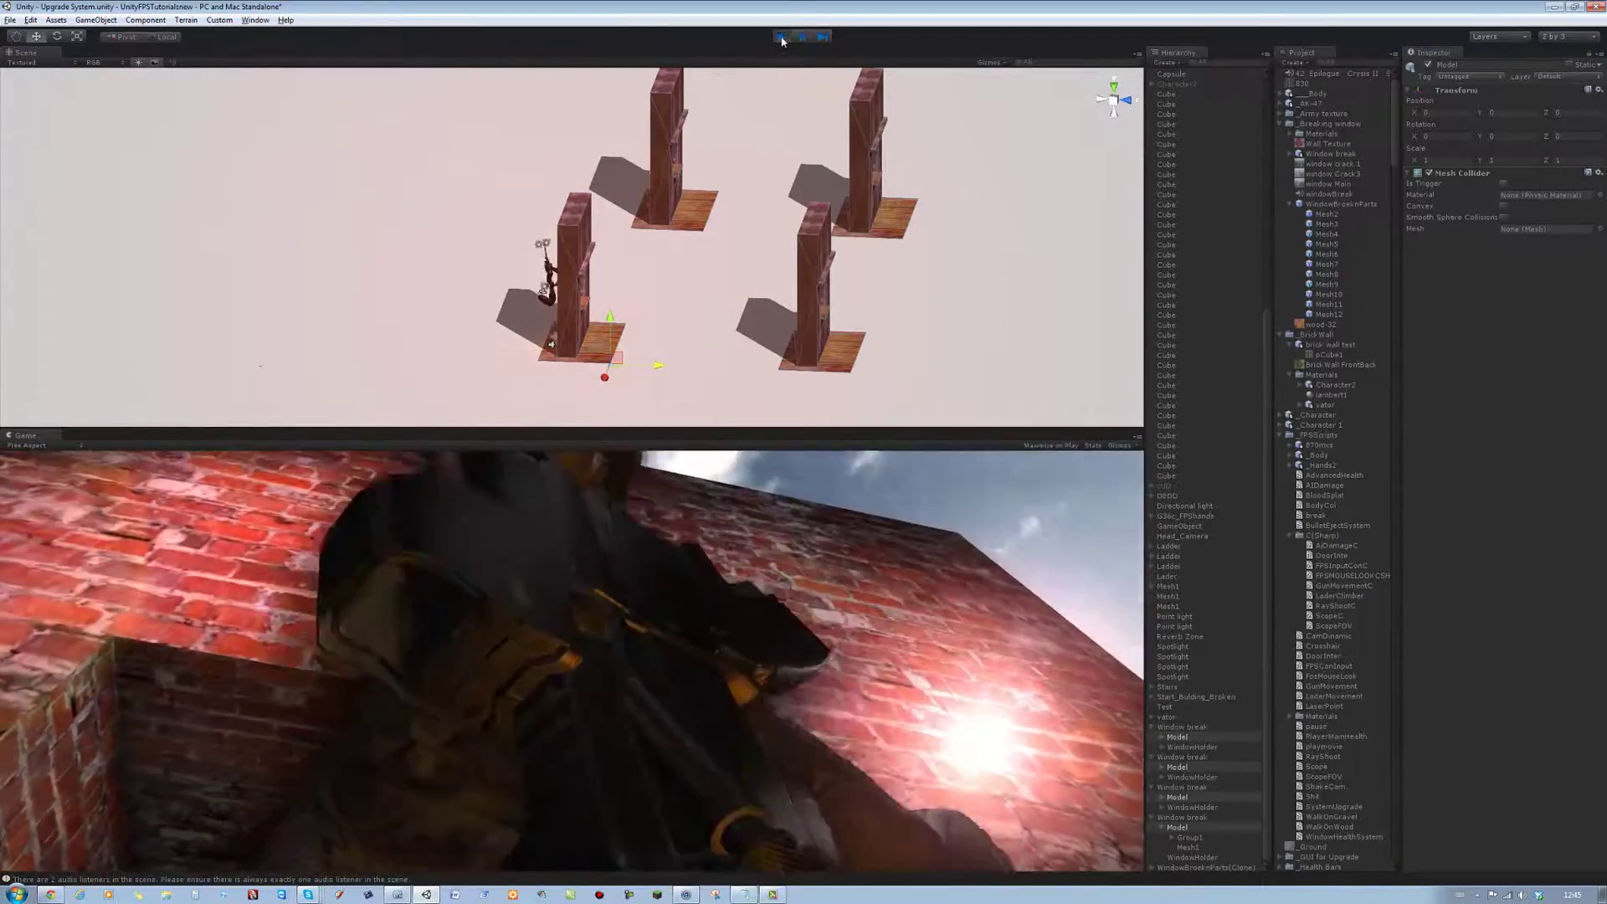
click(781, 35)
Step: Orbit the Scene view to the walls' fronts, then replay and walk into the building
right_drag(644, 238, 654, 341)
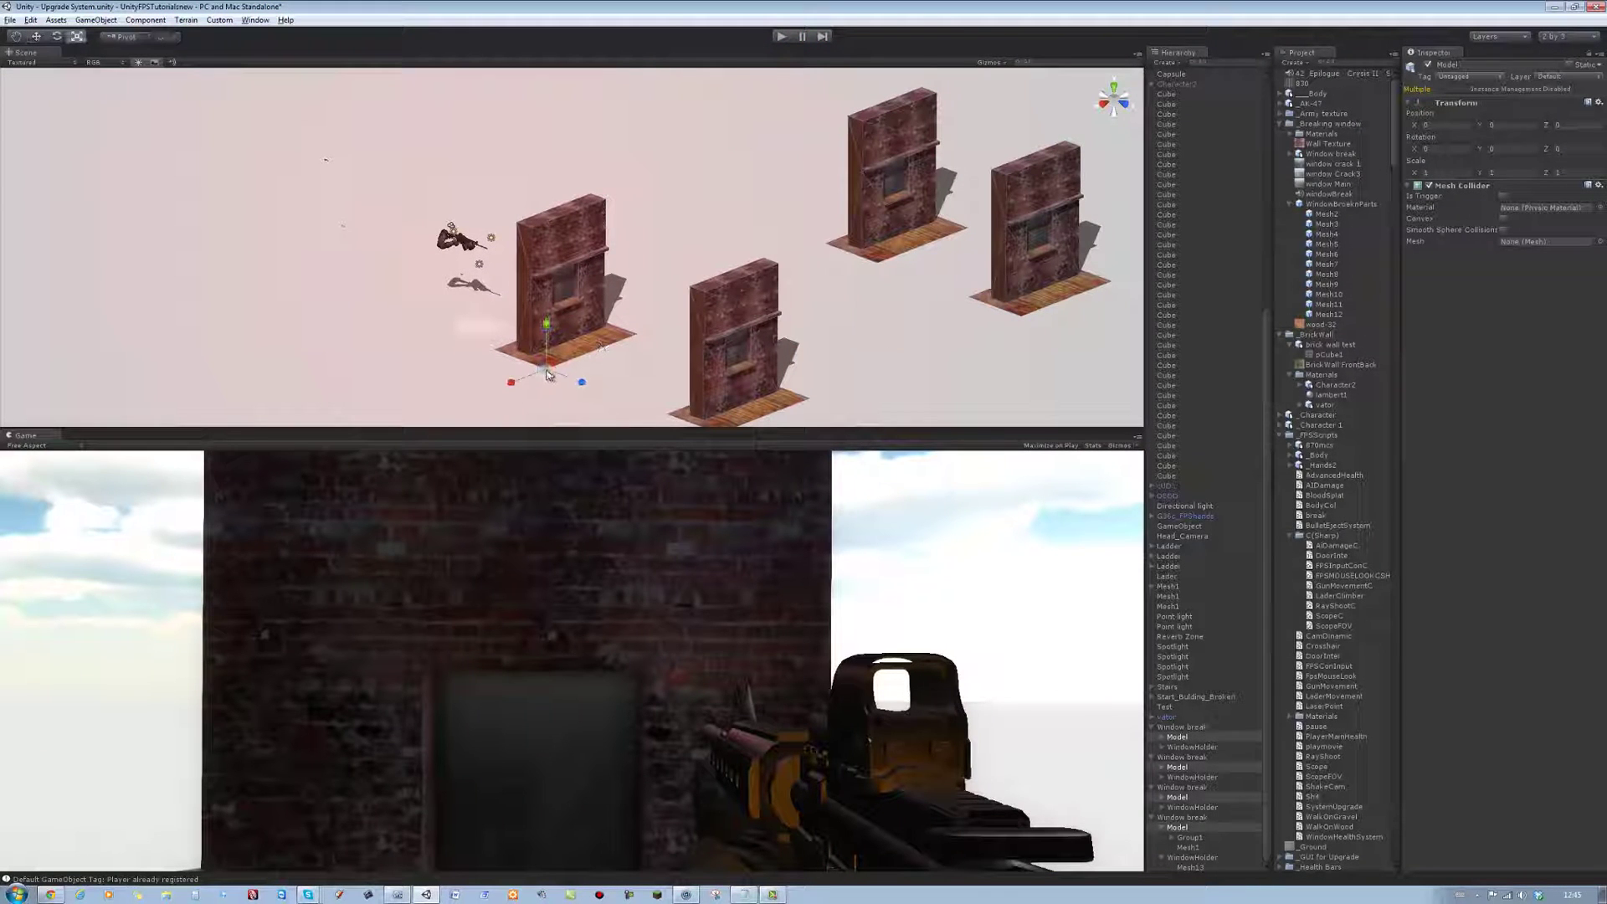
click(781, 37)
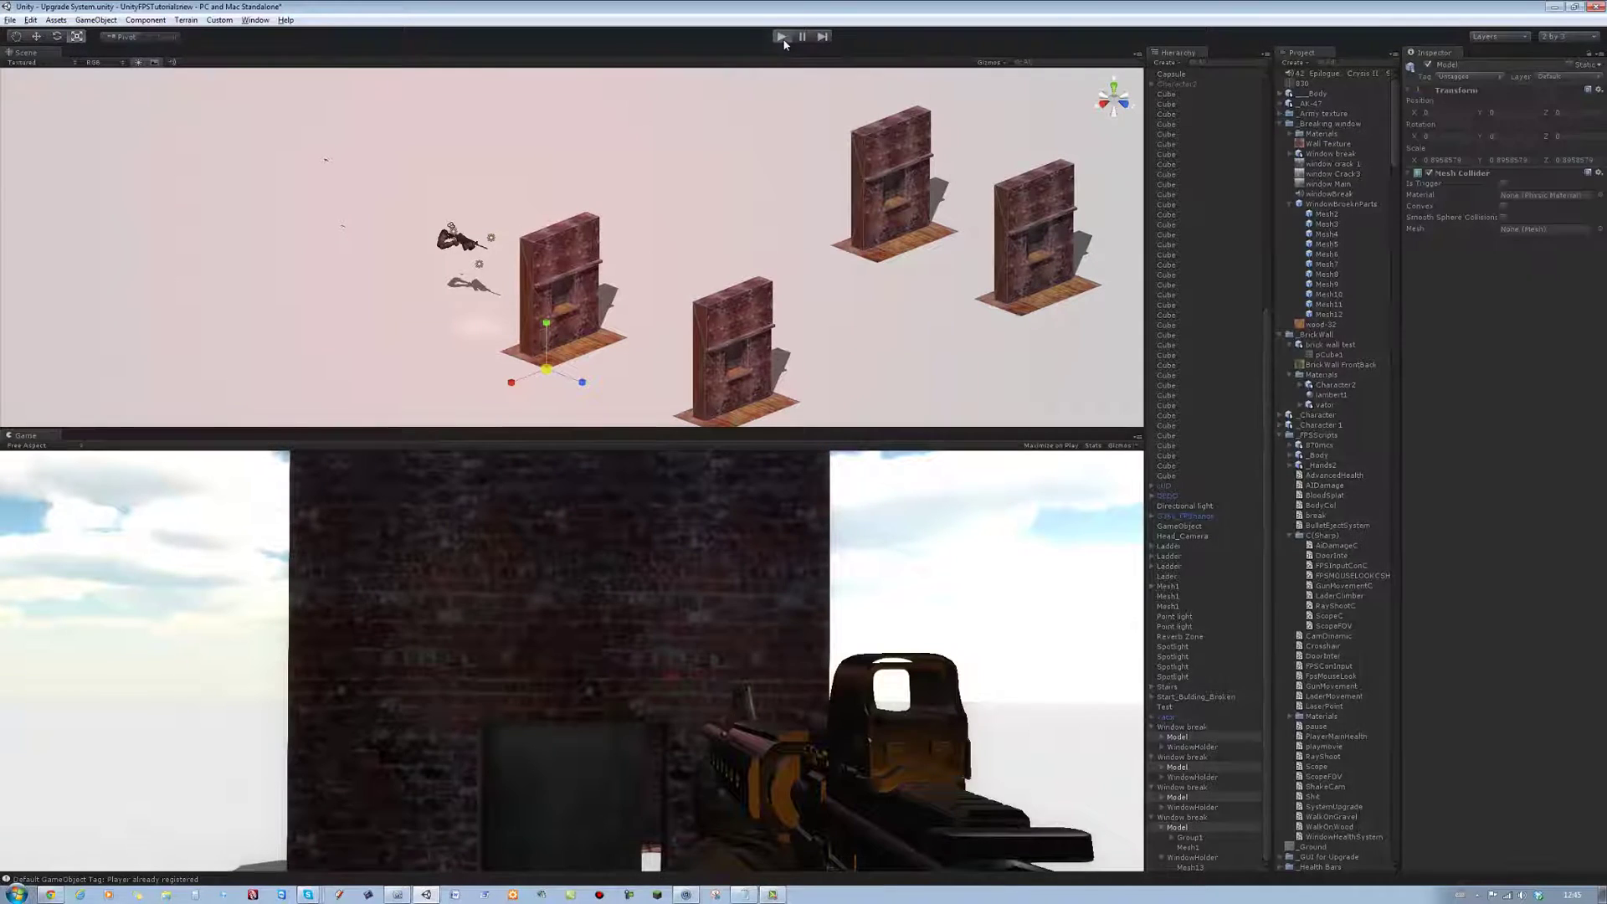
drag(783, 41, 728, 483)
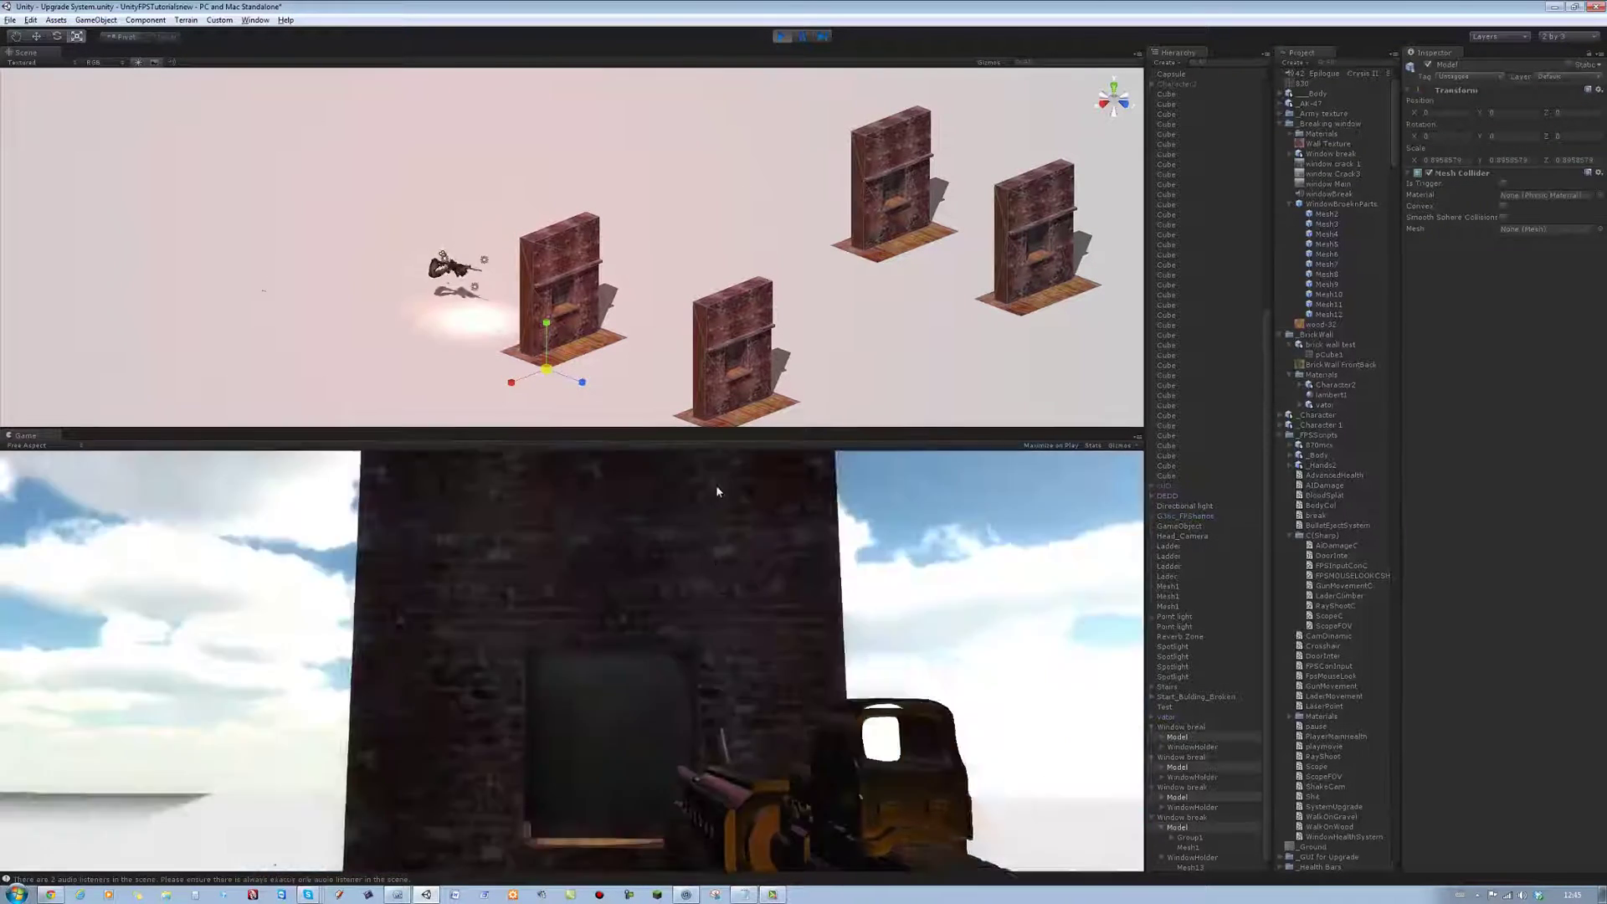
key(w)
Step: Stop the playtest and collapse the Window break setups in the Hierarchy
click(789, 38)
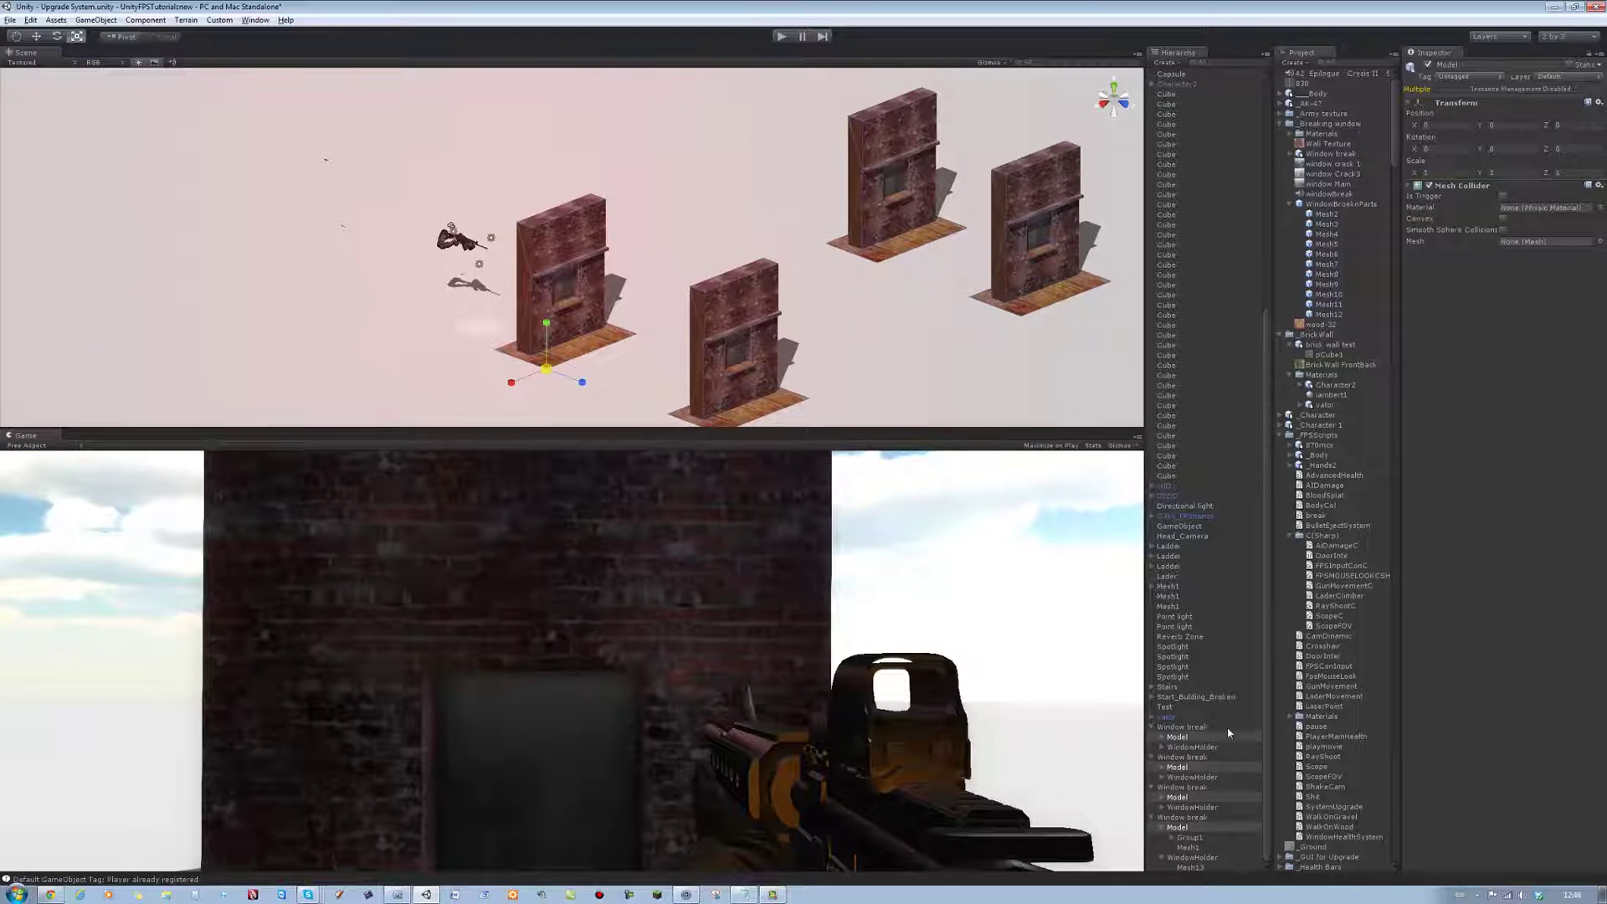
click(1182, 729)
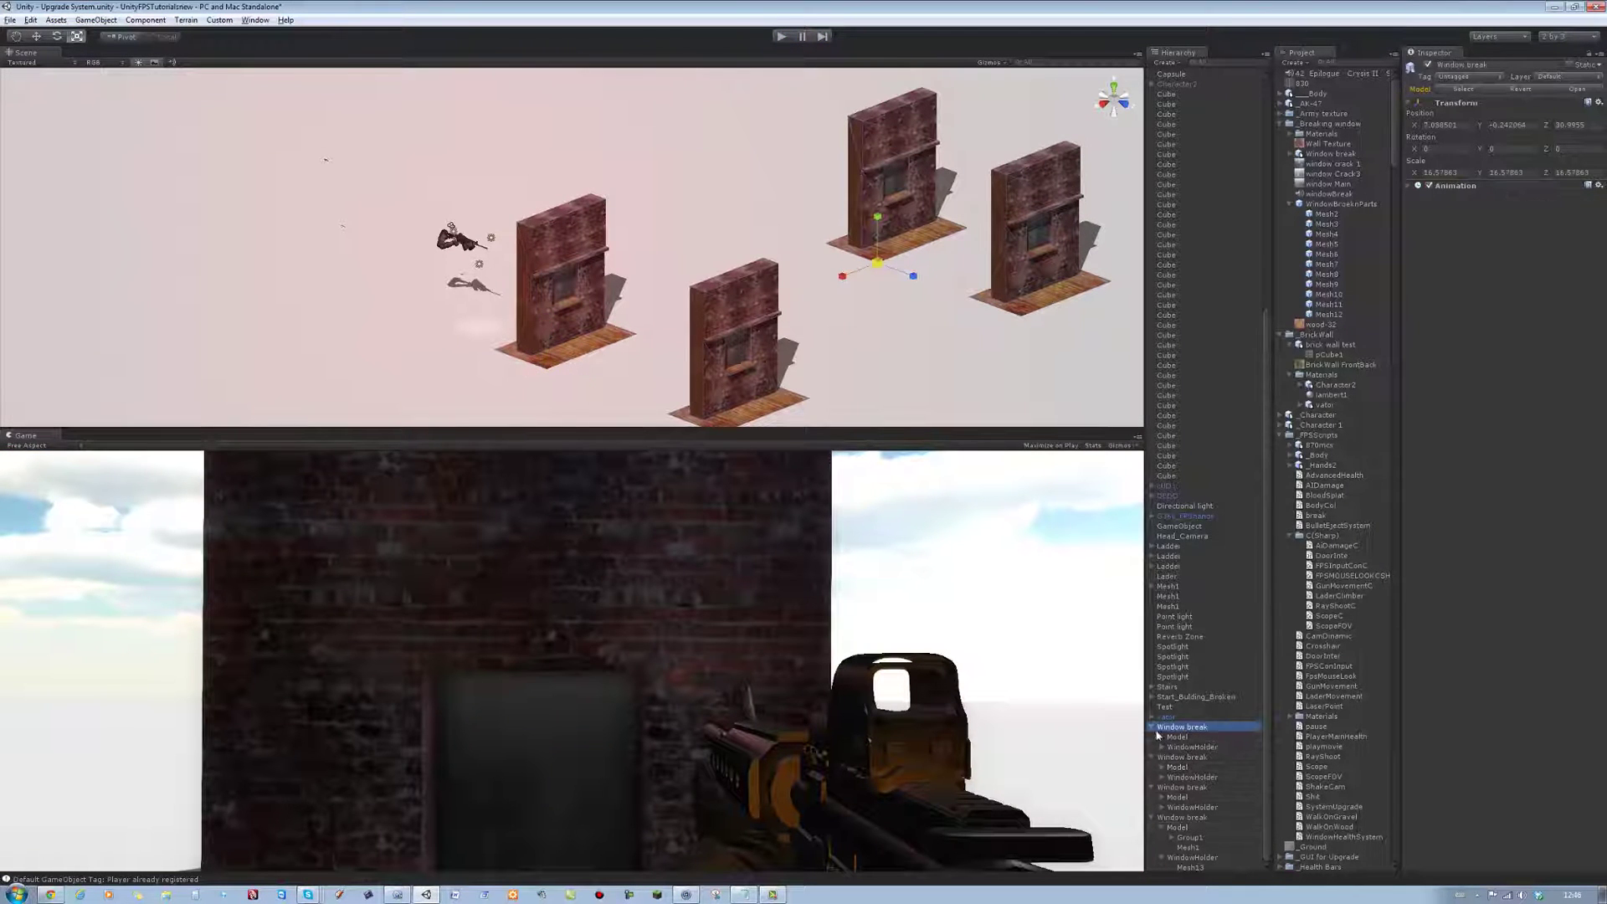
click(1154, 728)
click(1153, 757)
click(1152, 782)
click(1150, 819)
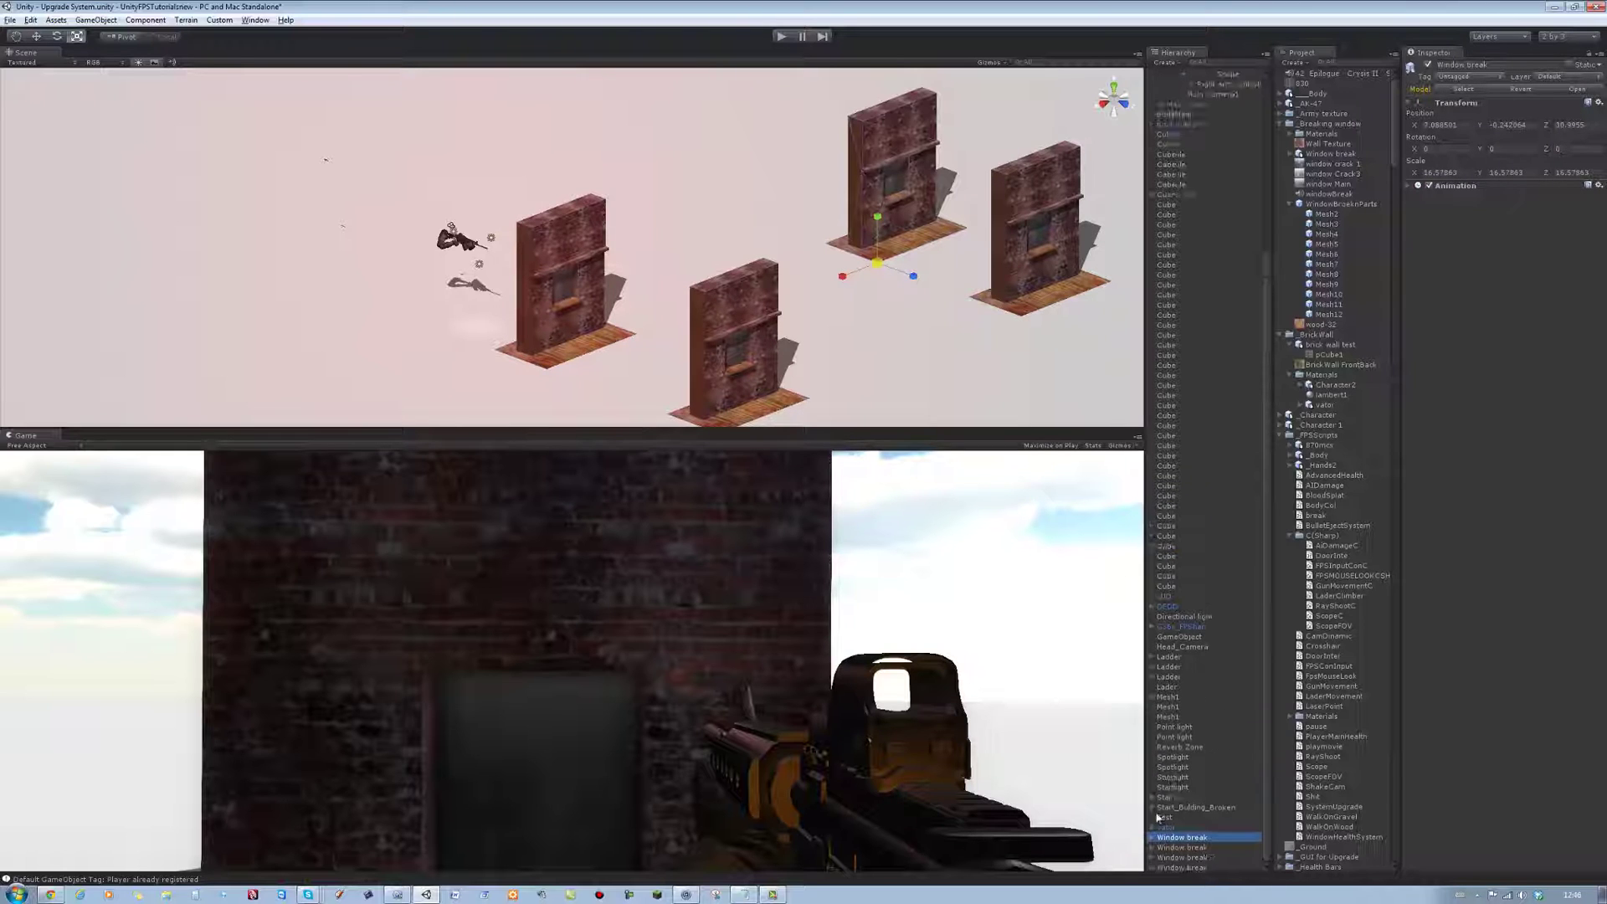
click(1192, 878)
click(1498, 226)
Step: Select all four Window break objects and scale them down slightly
shift+click(1199, 869)
click(1195, 858)
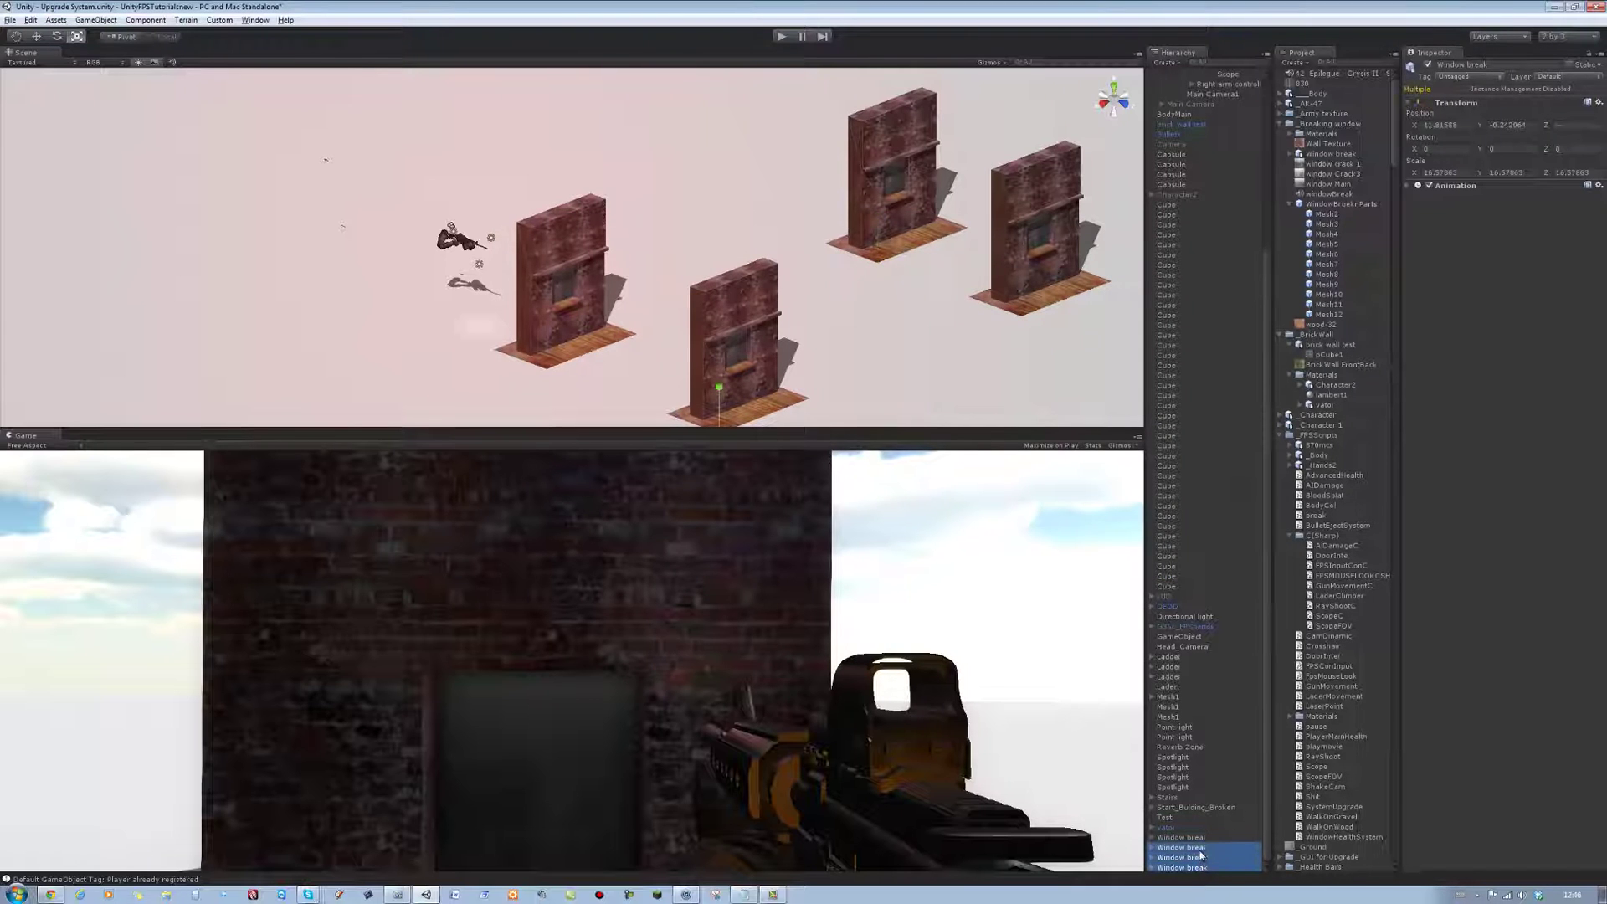
ctrl+click(1187, 837)
scroll(738, 346, down, 2)
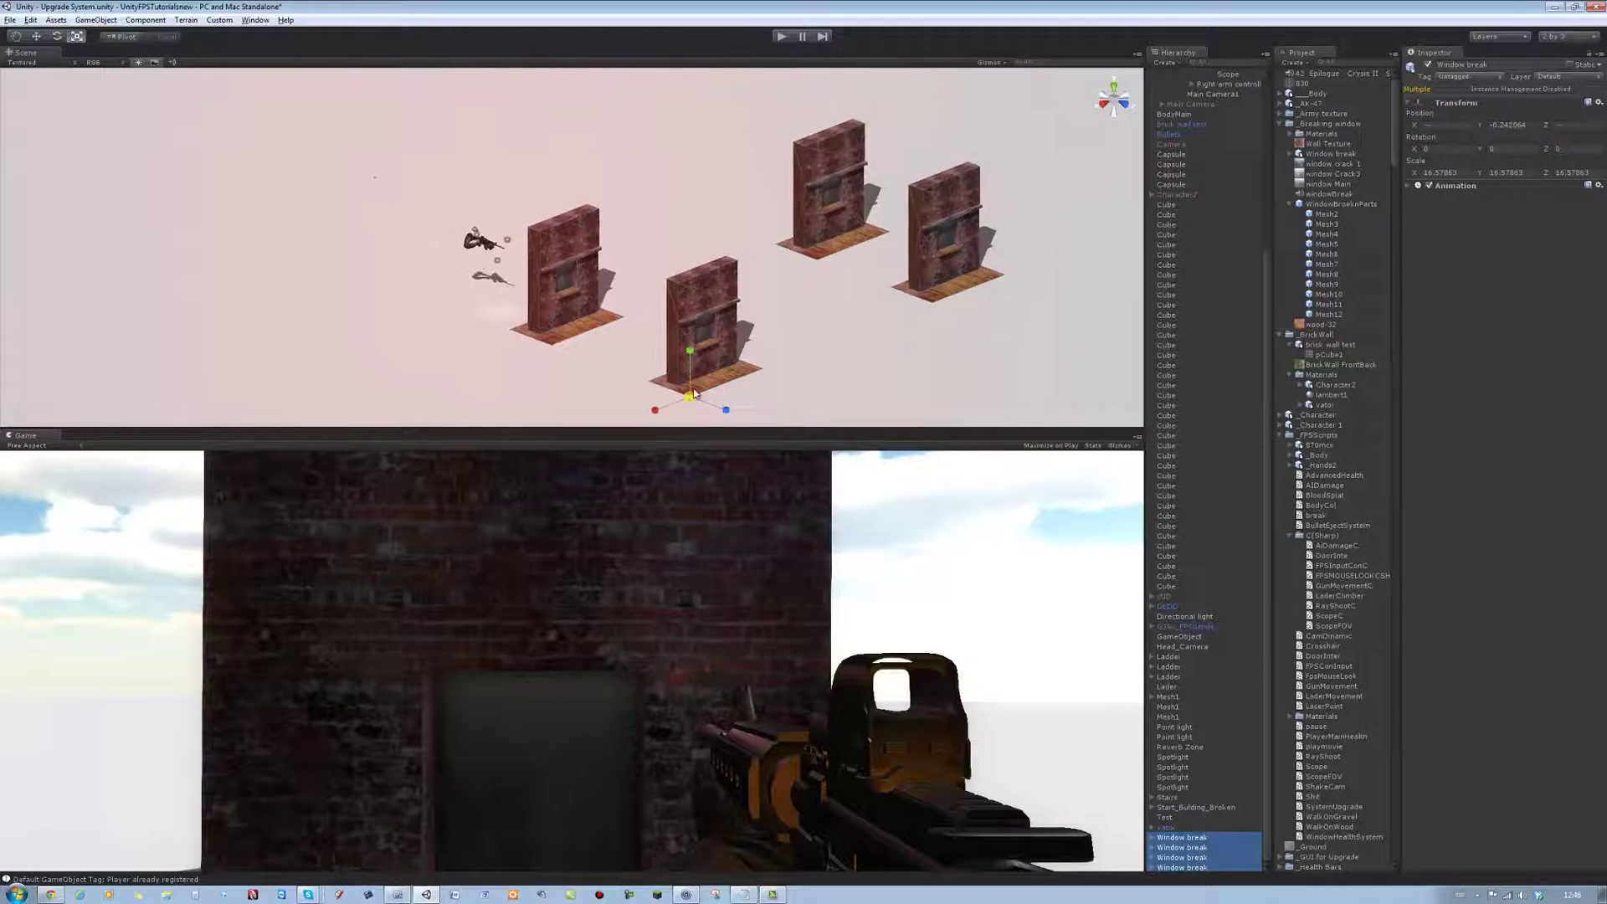
drag(693, 399, 685, 402)
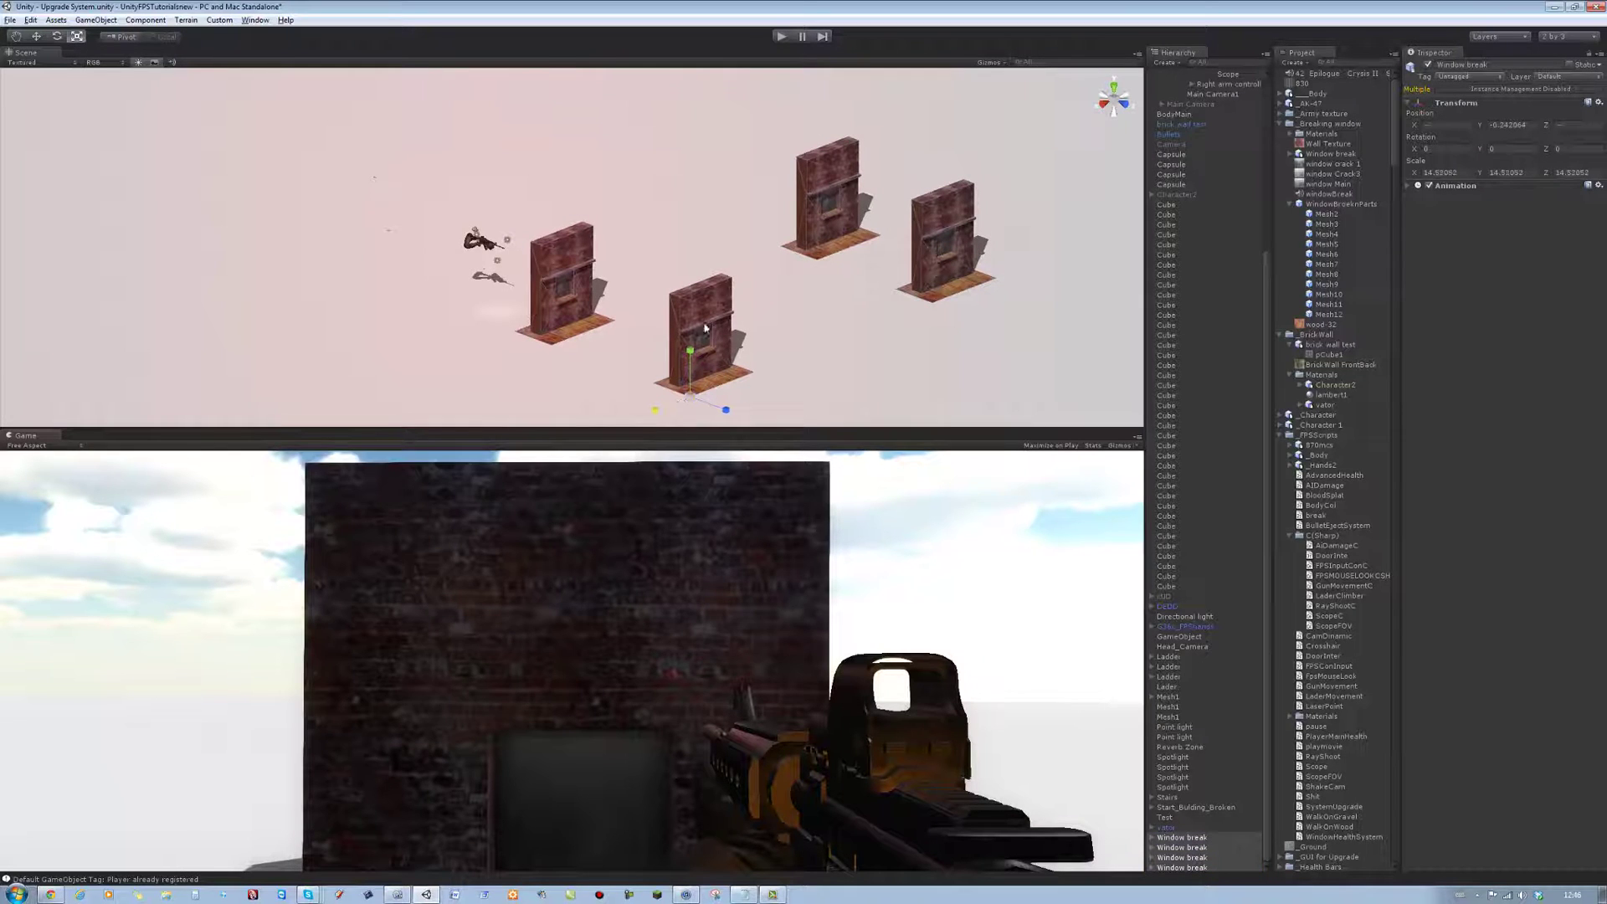
Step: Play-test by walking into the wall opening, then stop
click(787, 37)
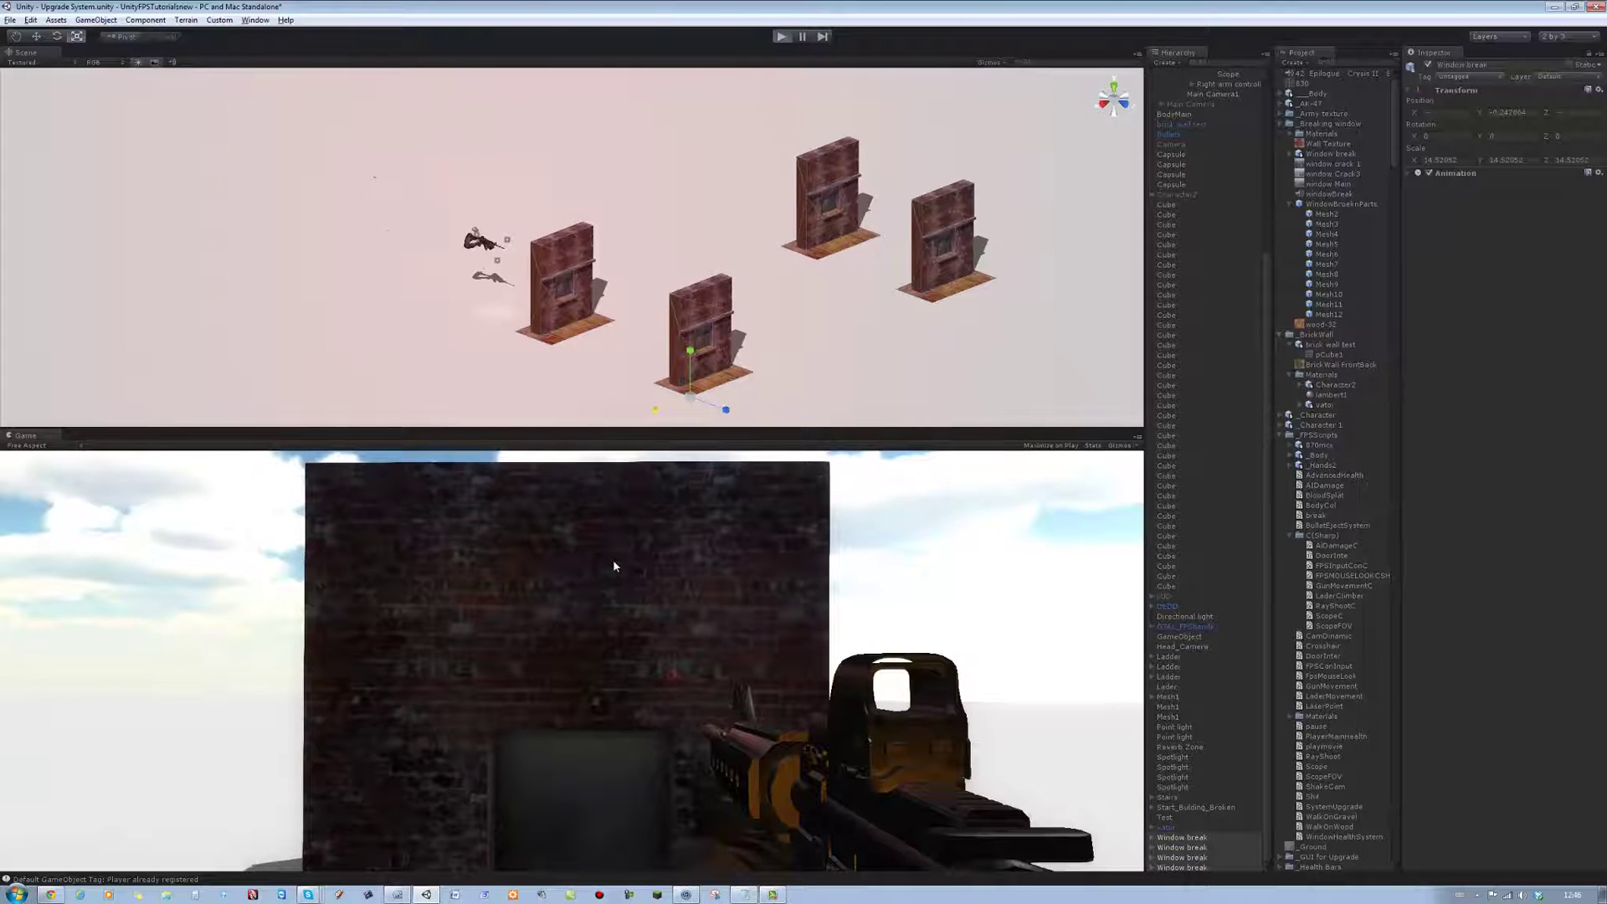
drag(614, 564, 596, 794)
key(w)
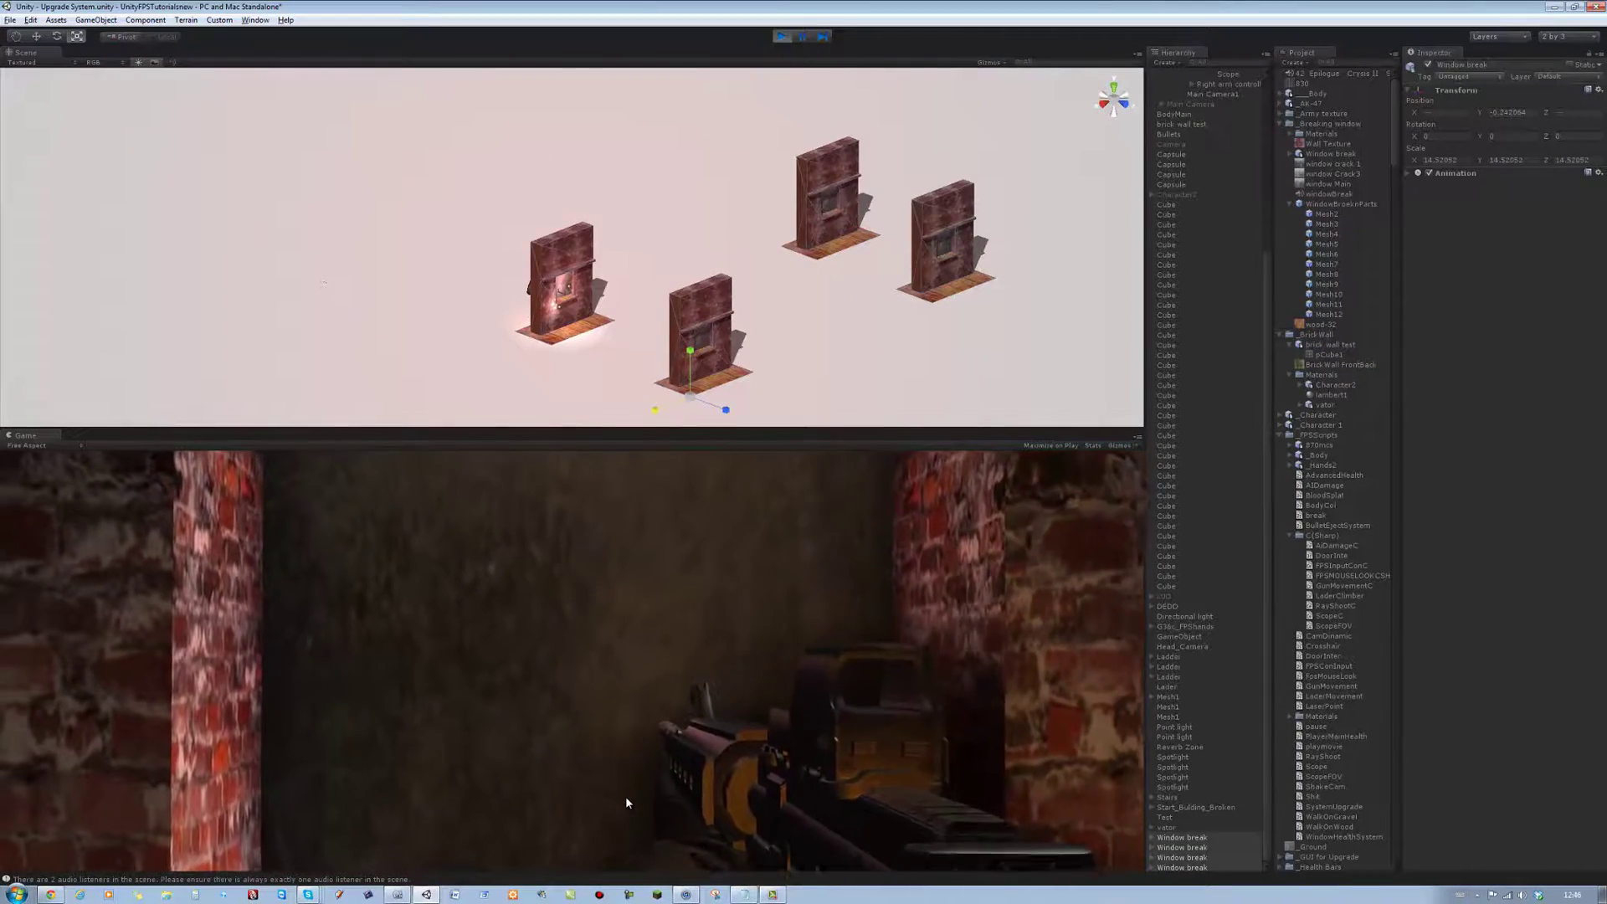
drag(626, 796, 1120, 100)
key(ctrl+p)
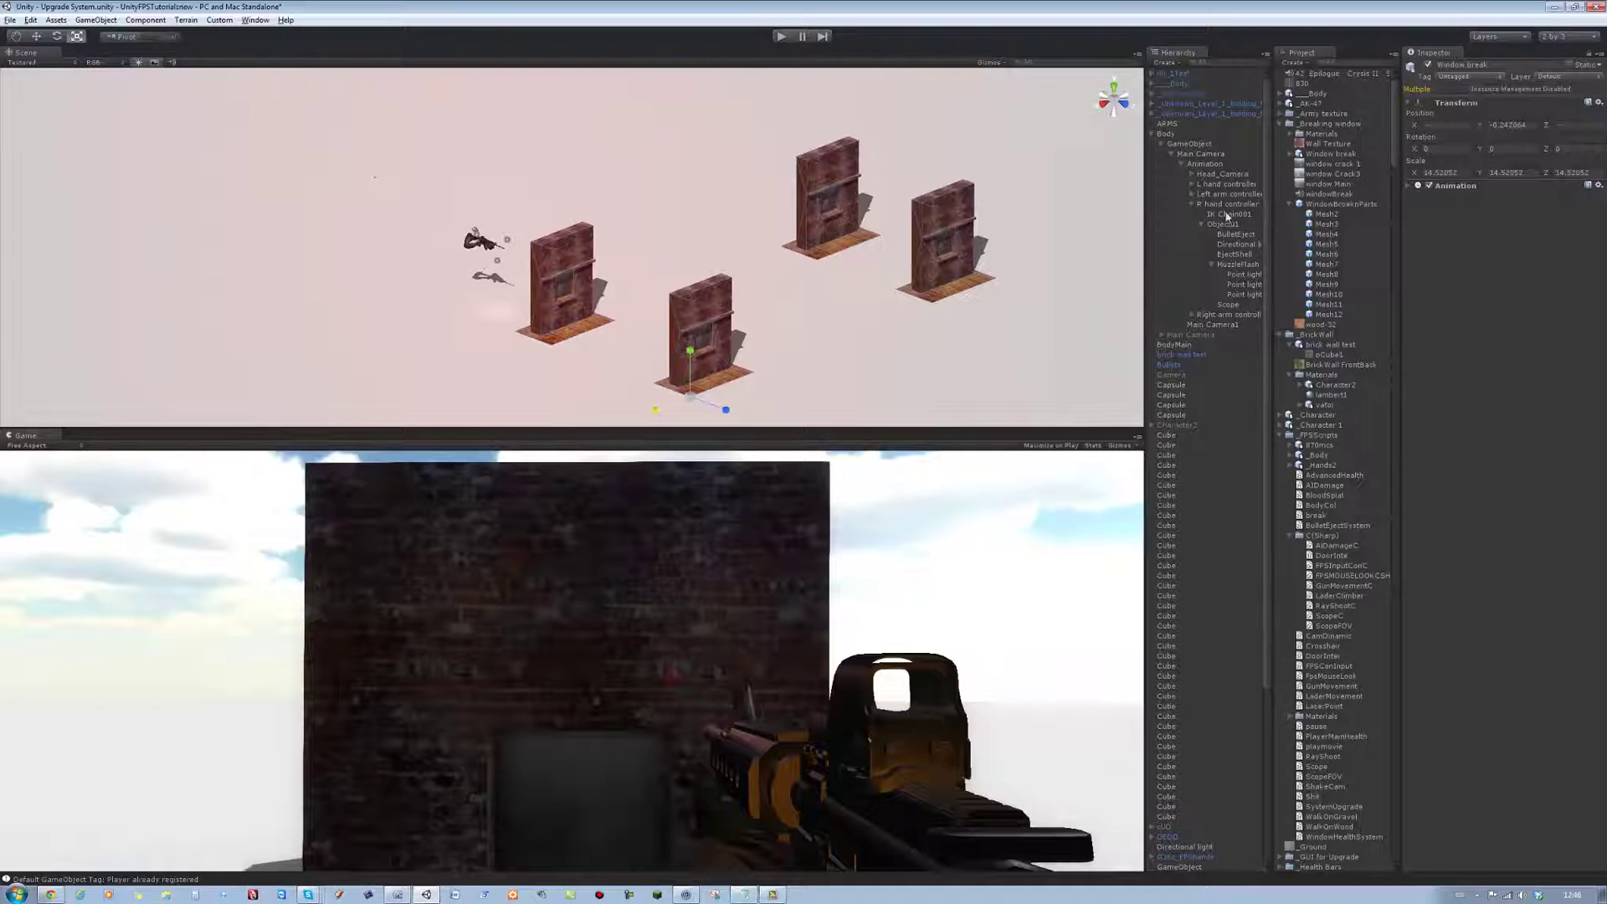
Step: Set the Main Camera's Range Attack to 0.56 and test a melee hit on the glass
click(1205, 153)
scroll(1500, 503, down, 10)
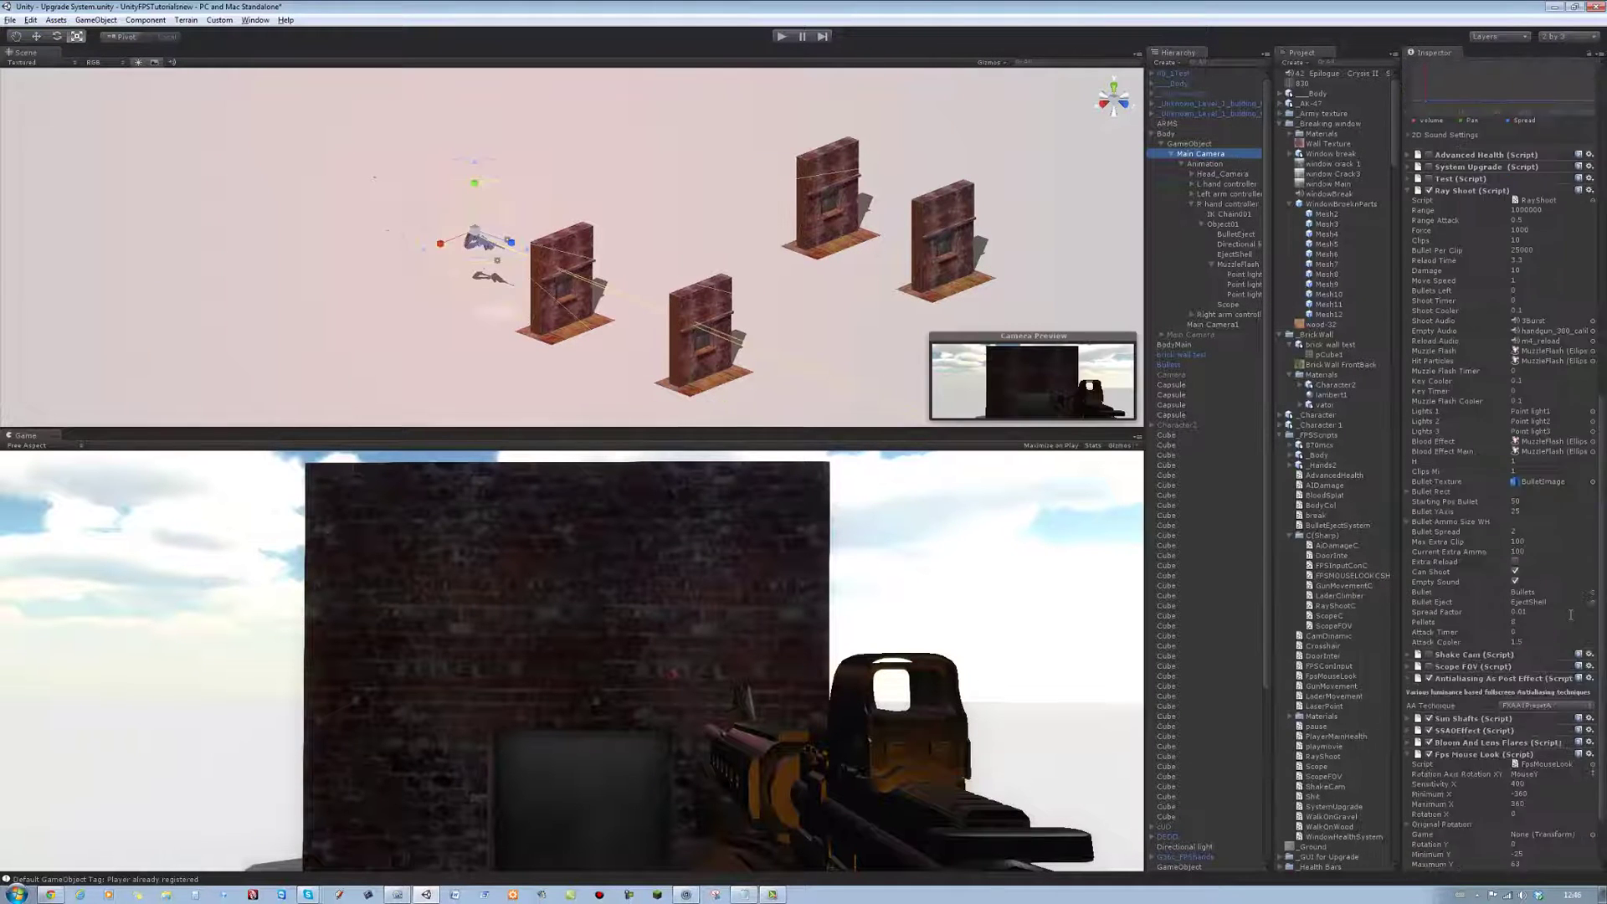
click(1557, 566)
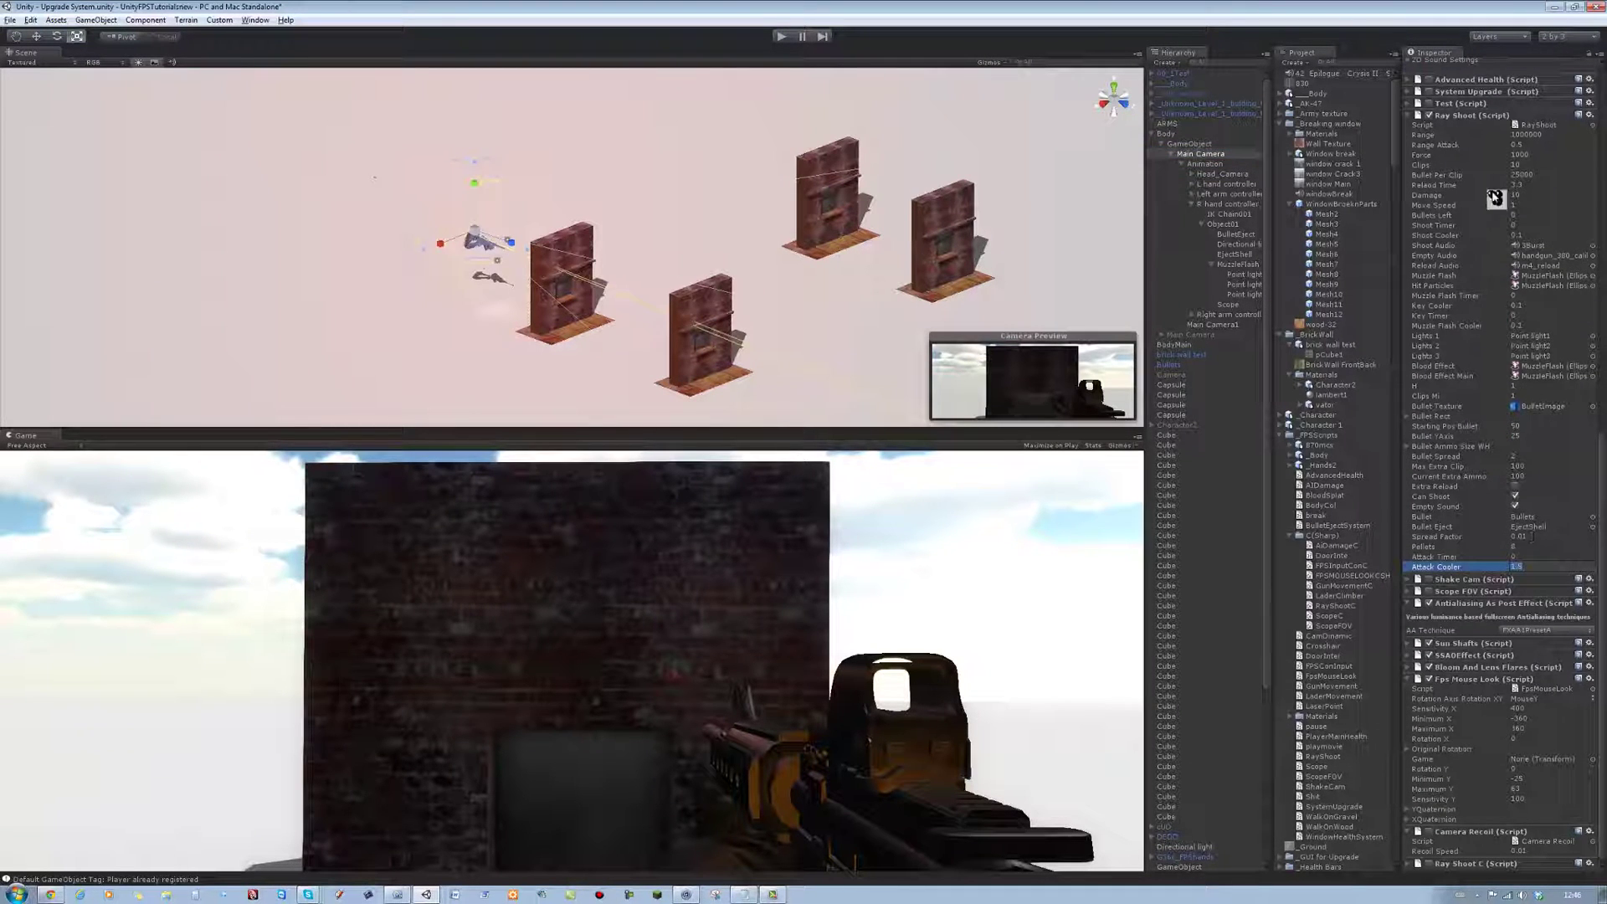
click(1516, 148)
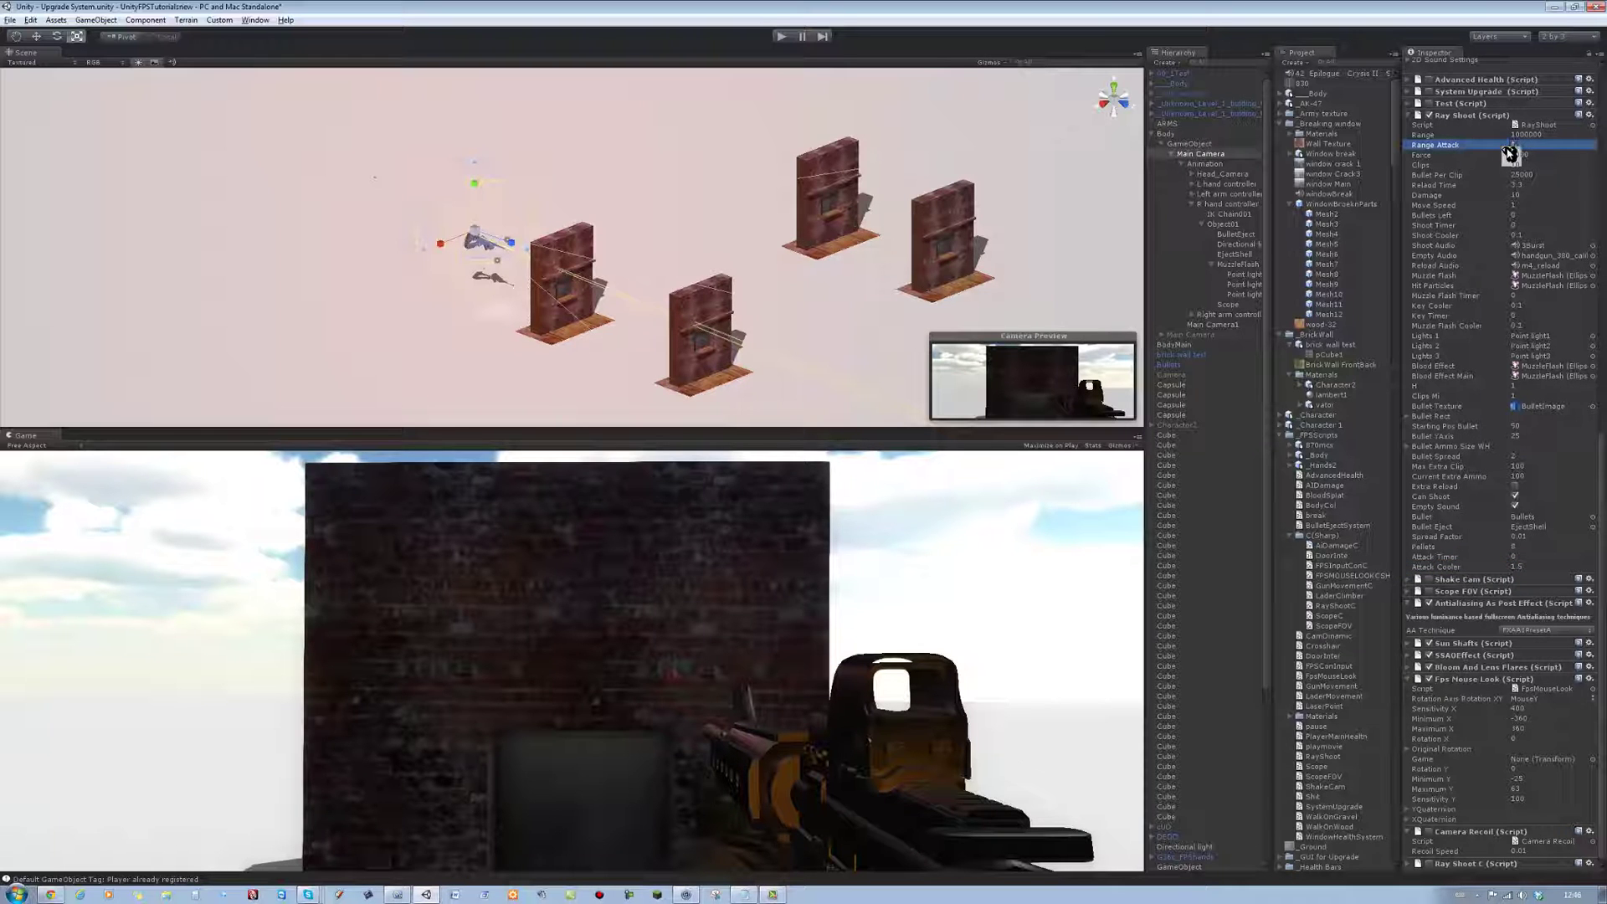
click(779, 36)
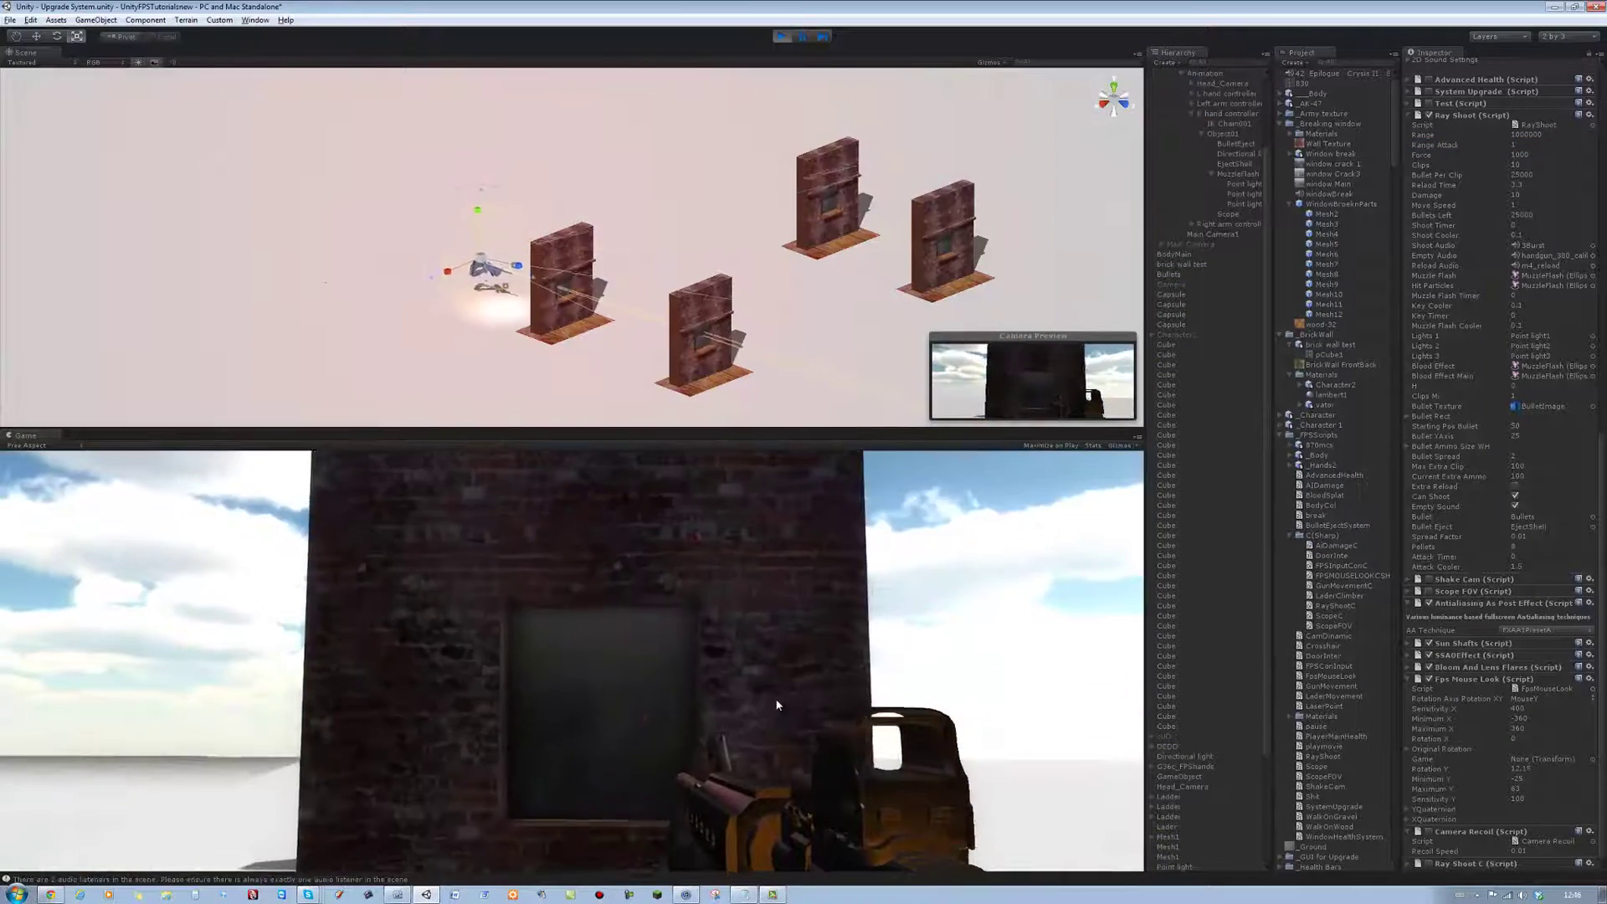
click(775, 700)
drag(775, 699, 1500, 147)
key(ctrl+p)
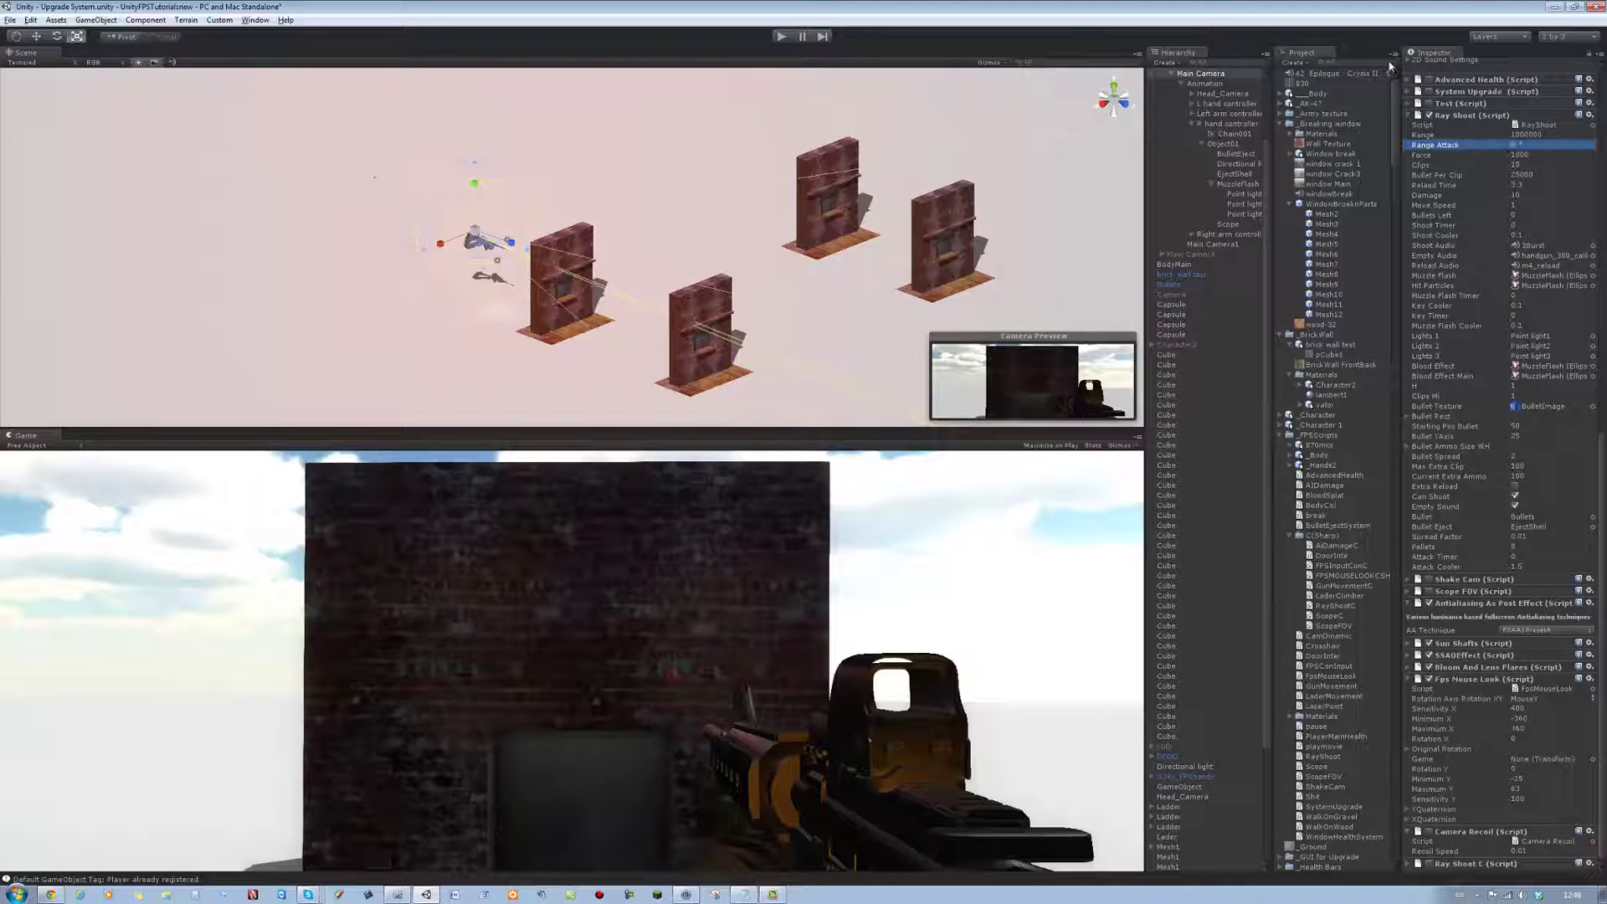
Step: Run another play test, closing the audio-listener warning before stopping
click(781, 36)
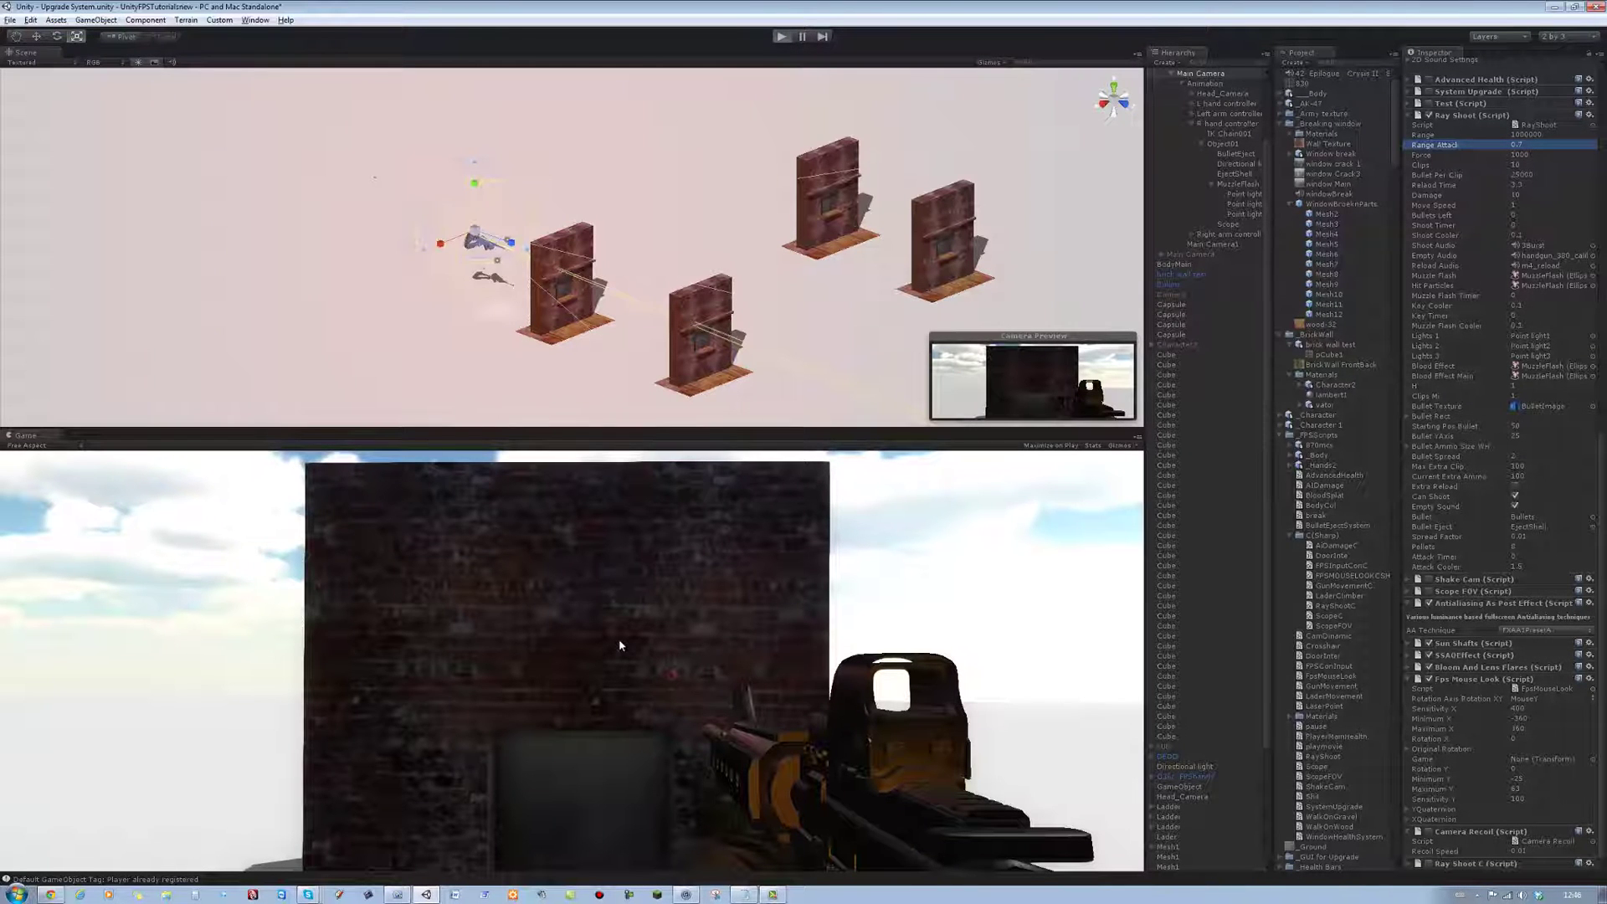
click(619, 640)
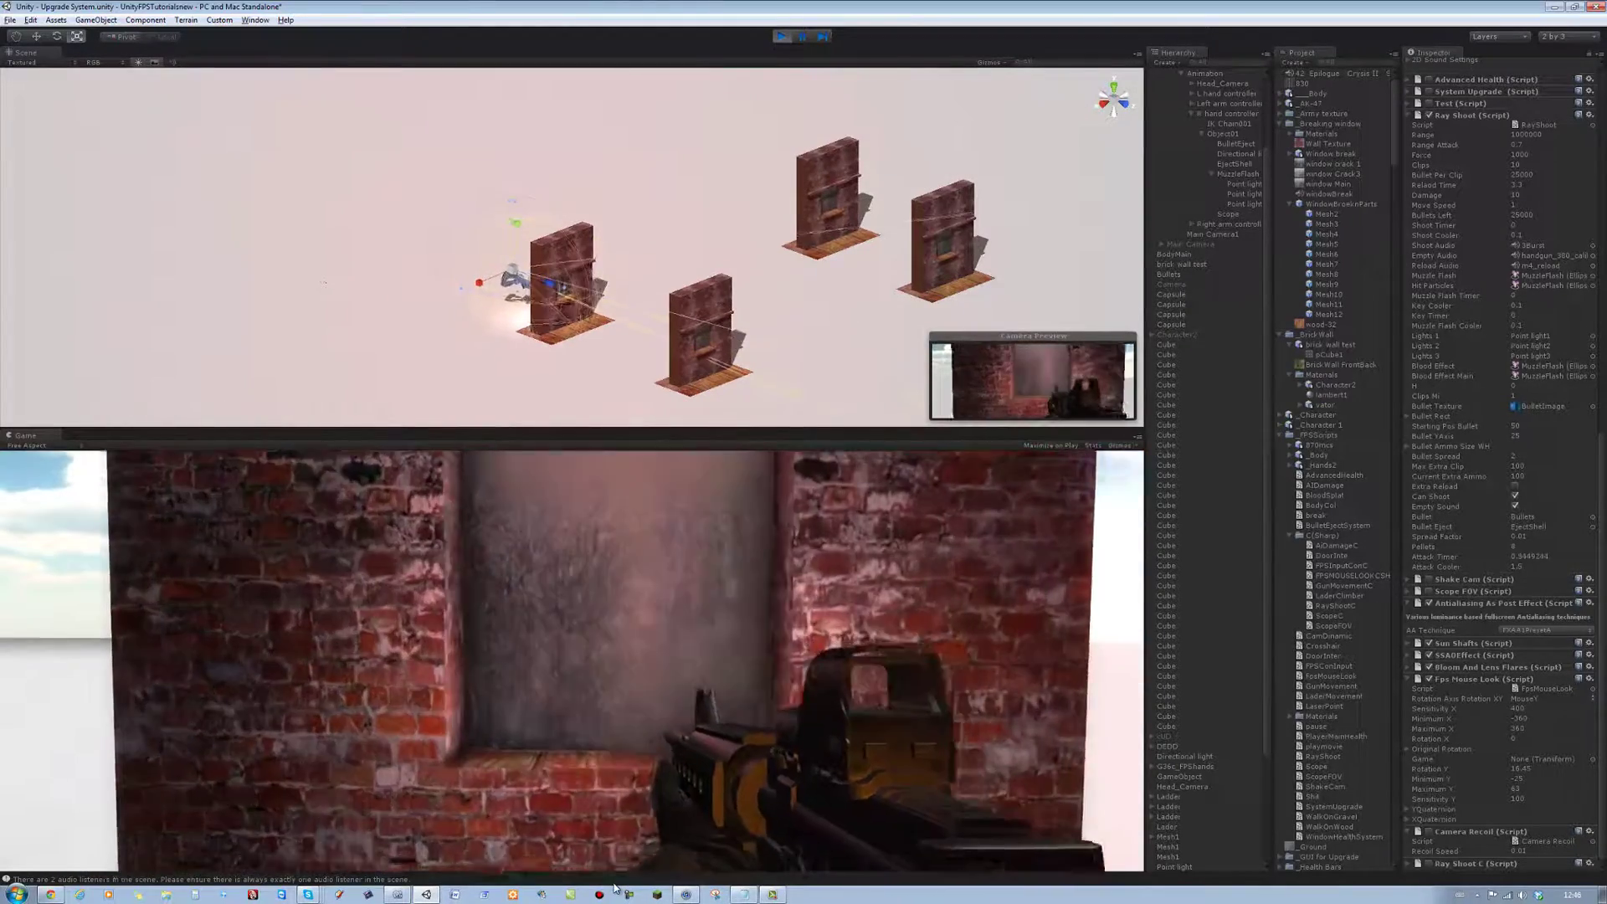
key(ctrl+shift+c)
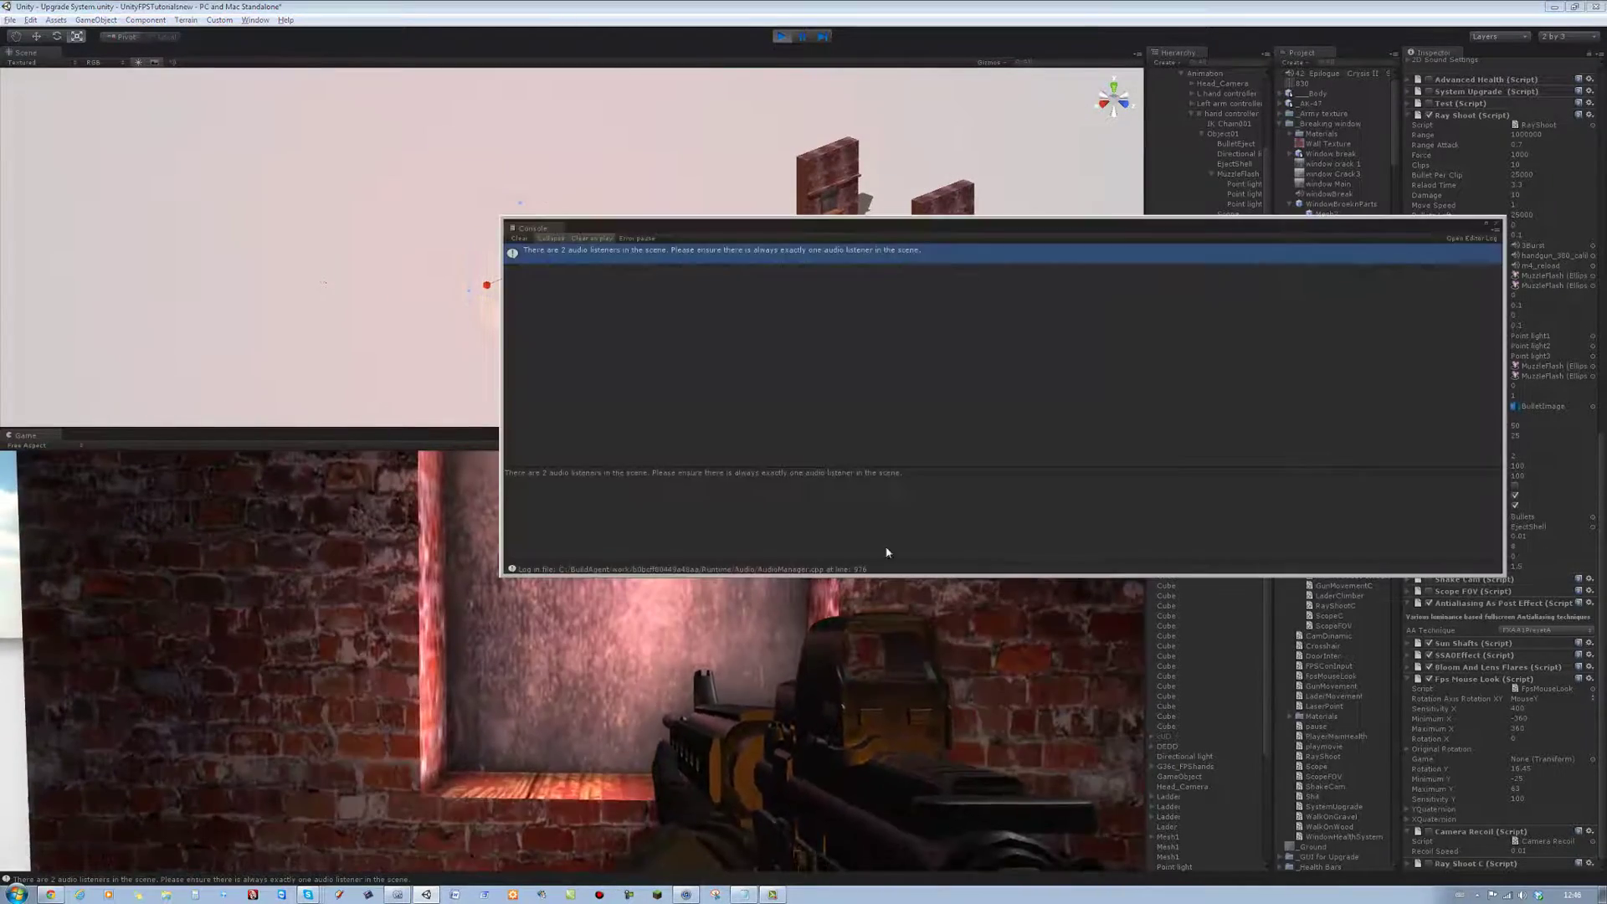
key(ctrl+shift+c)
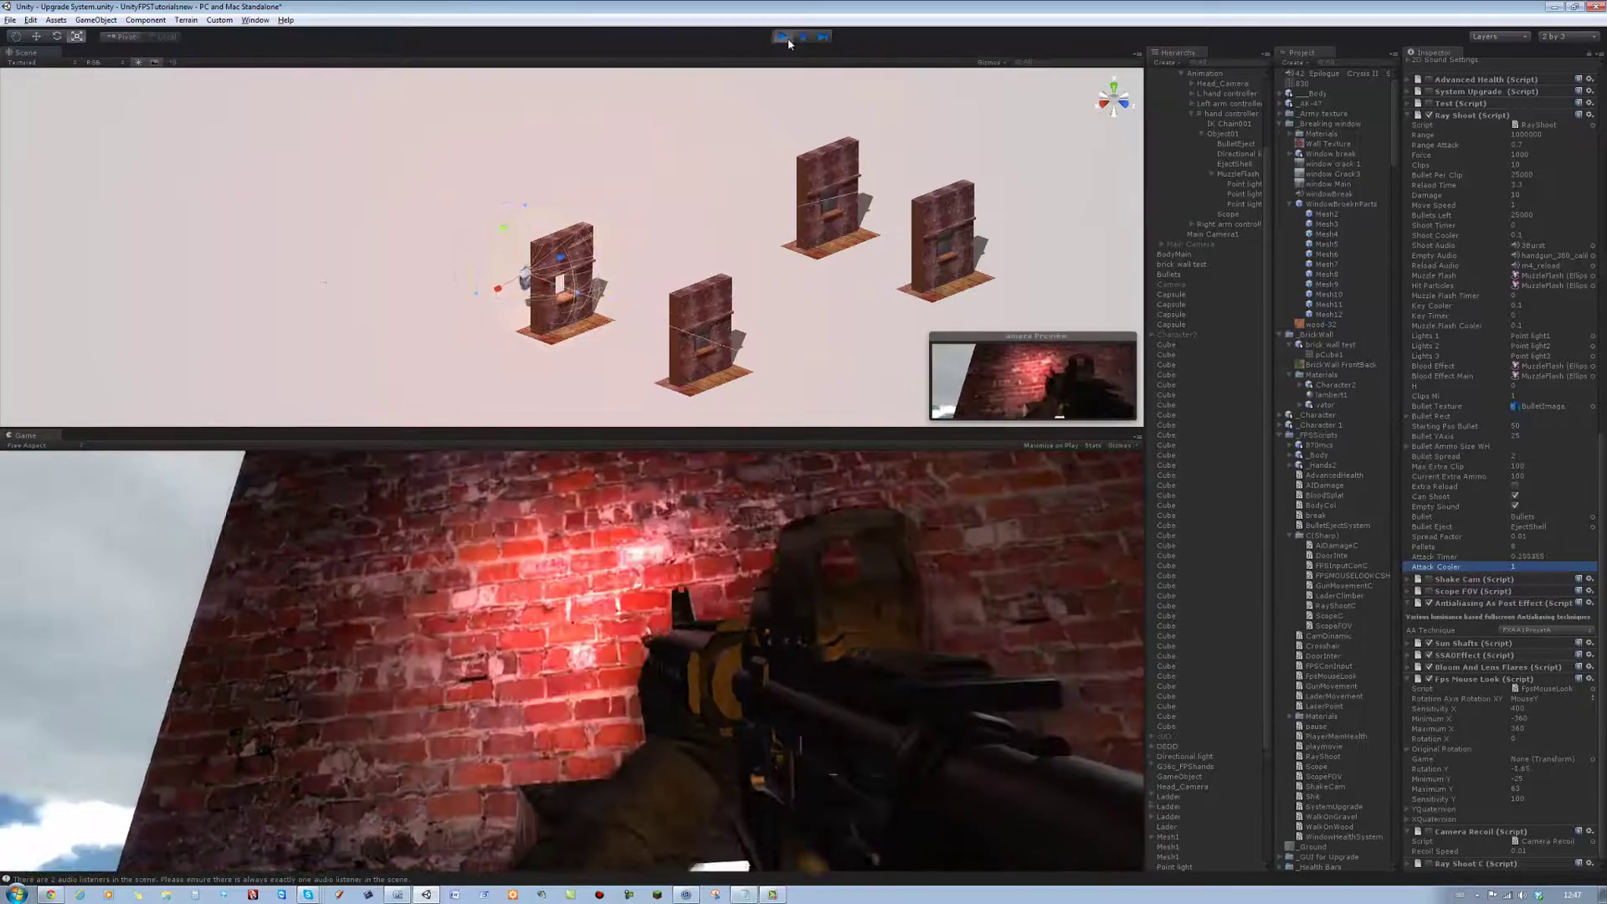
click(786, 38)
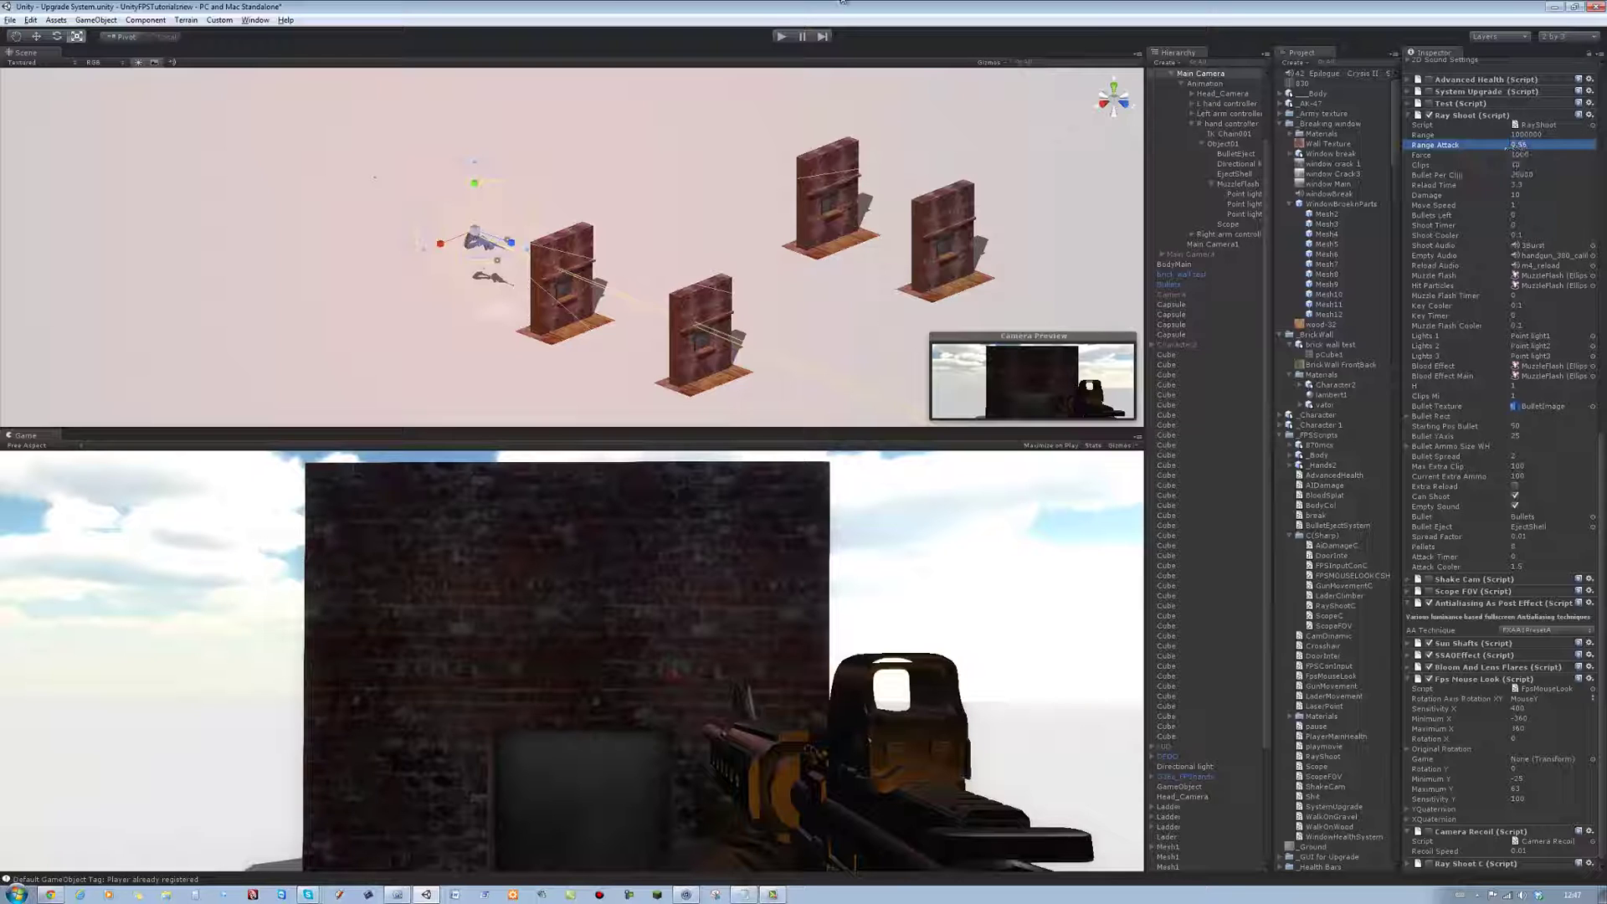
Step: Play again, attack the glass in the wall alcove, then stop
click(788, 38)
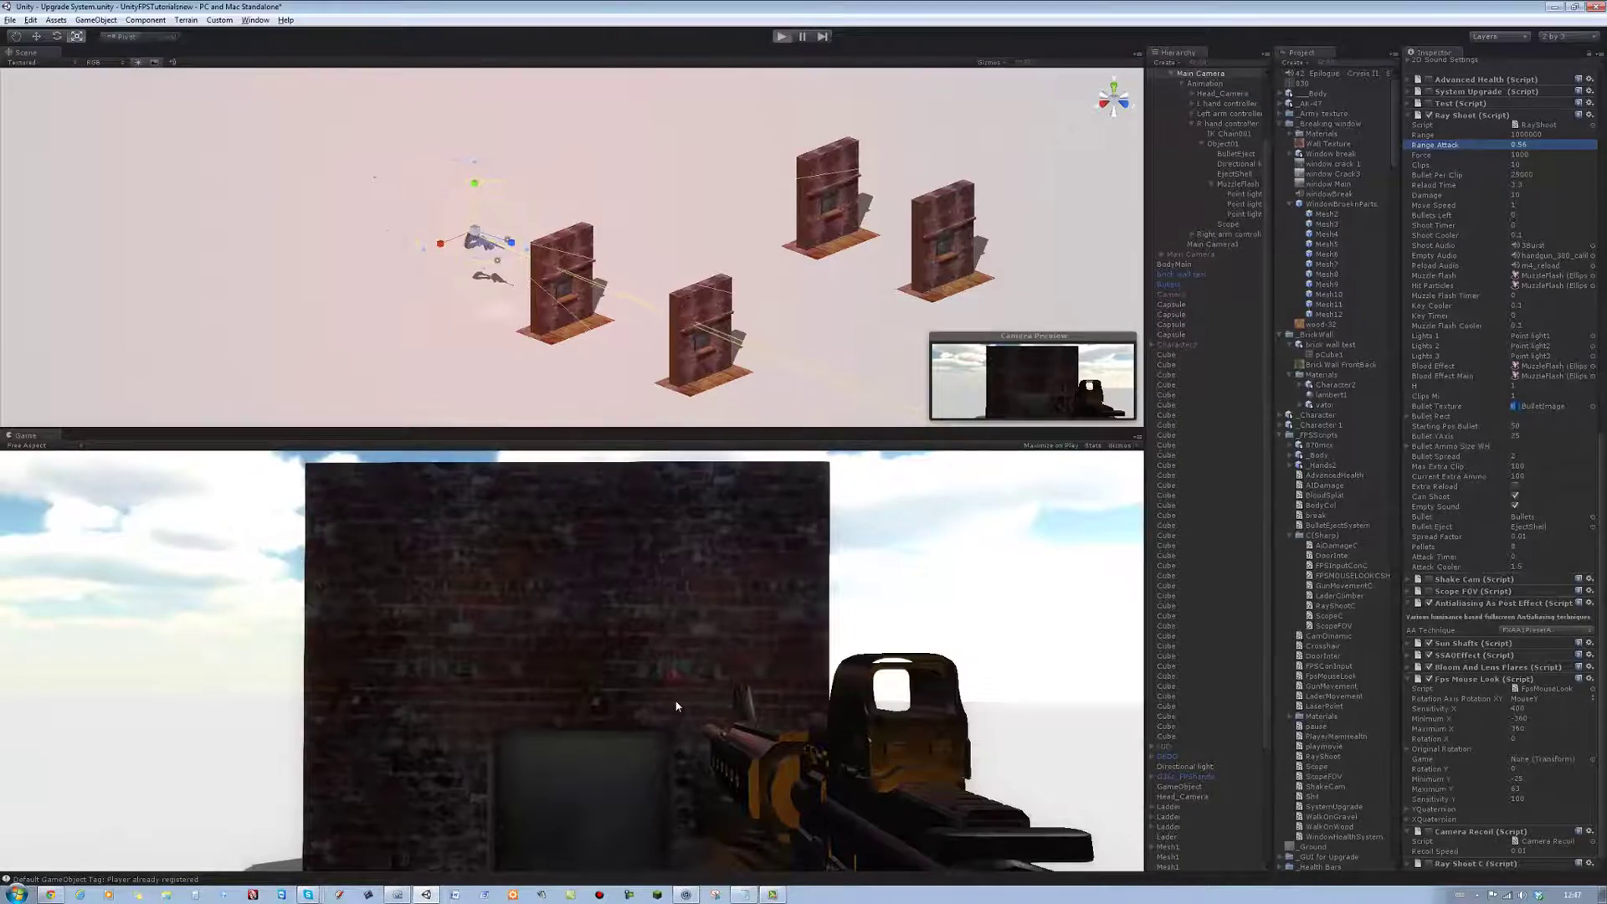
click(646, 823)
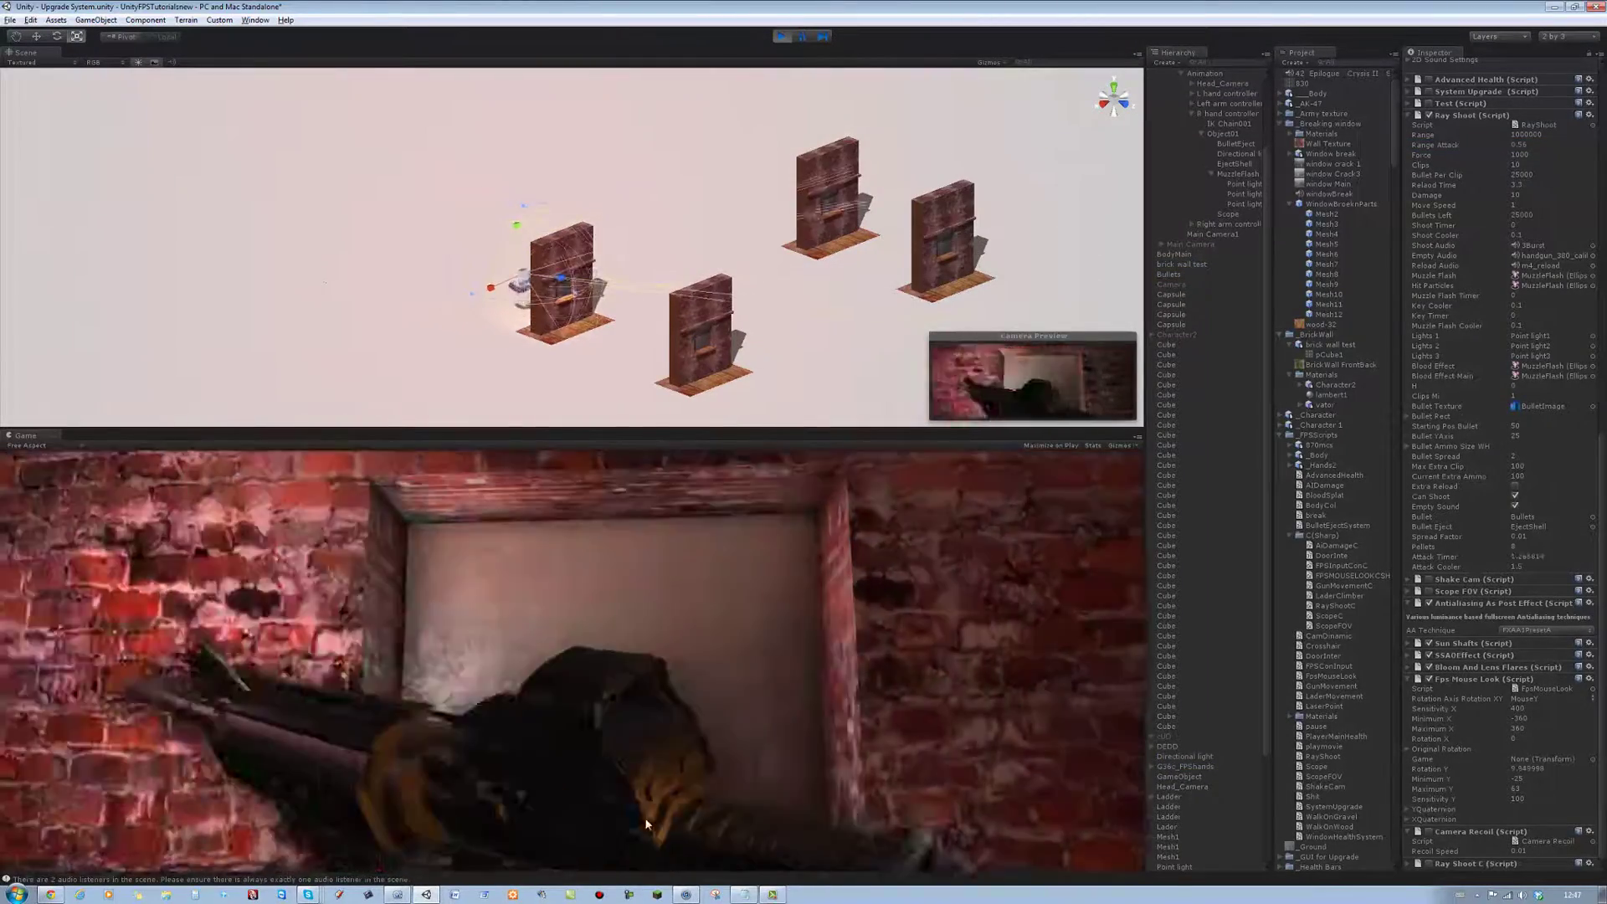
right_click(683, 894)
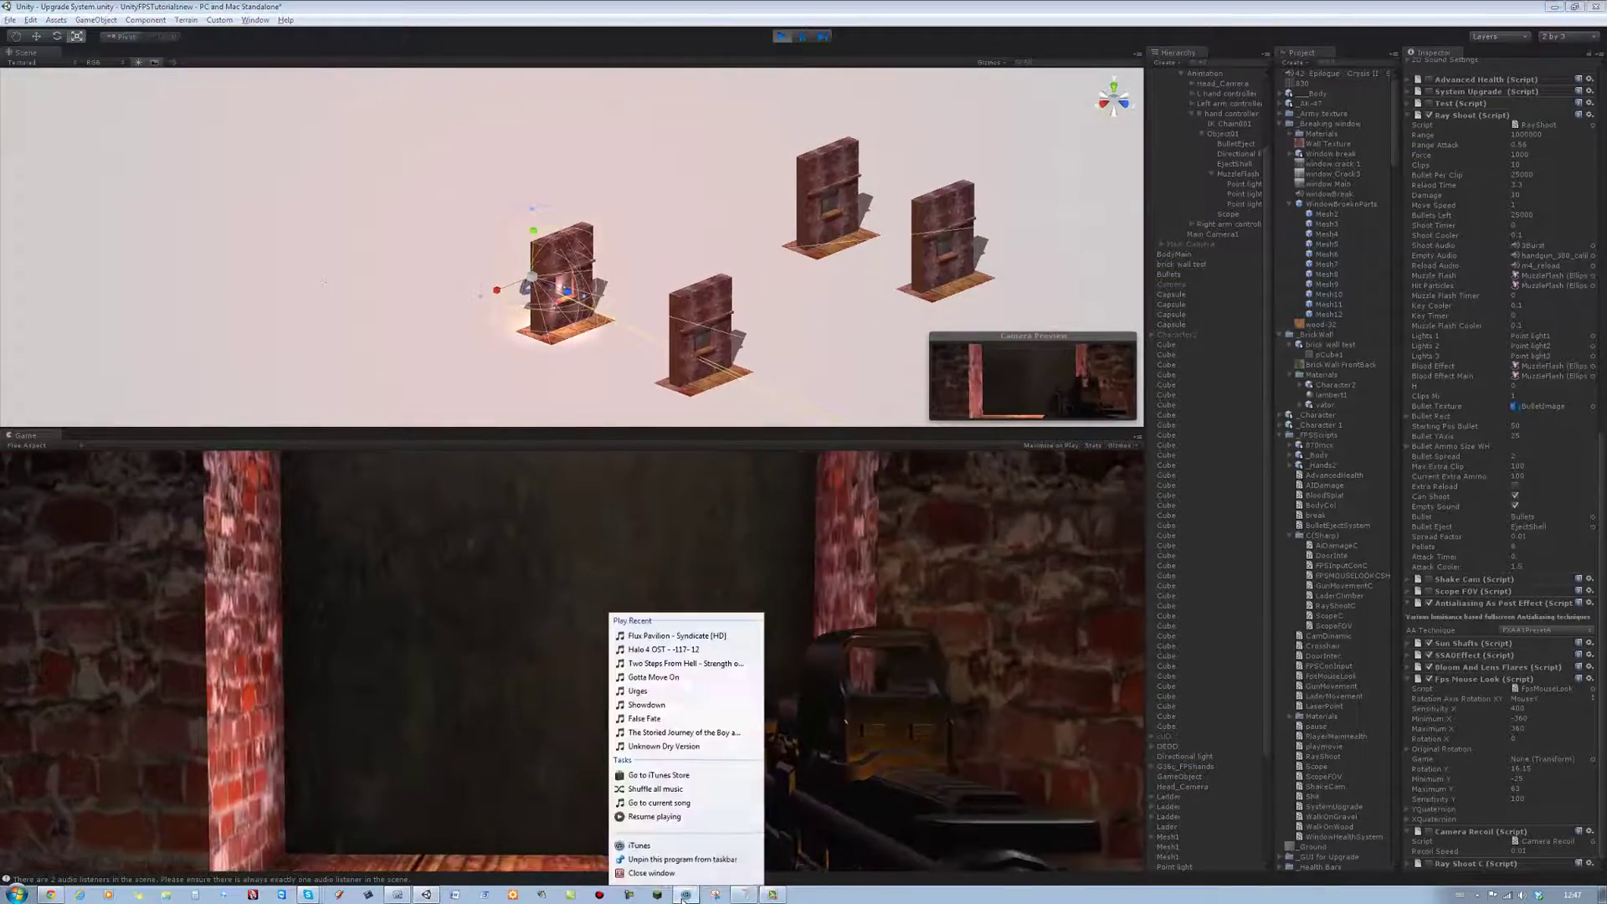
click(430, 604)
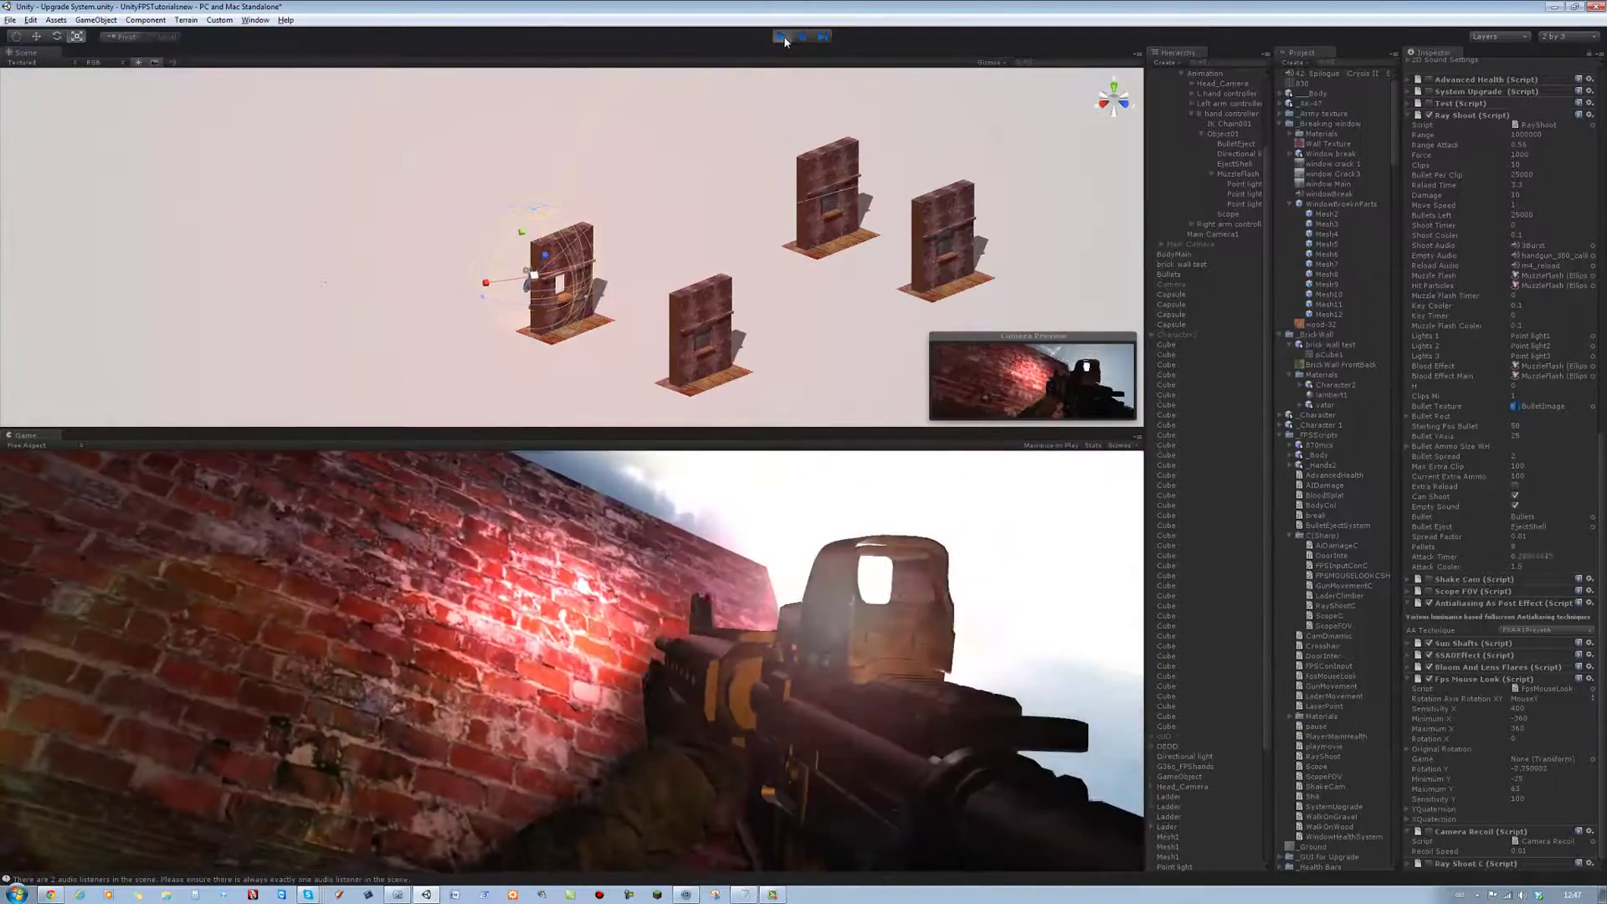
click(783, 37)
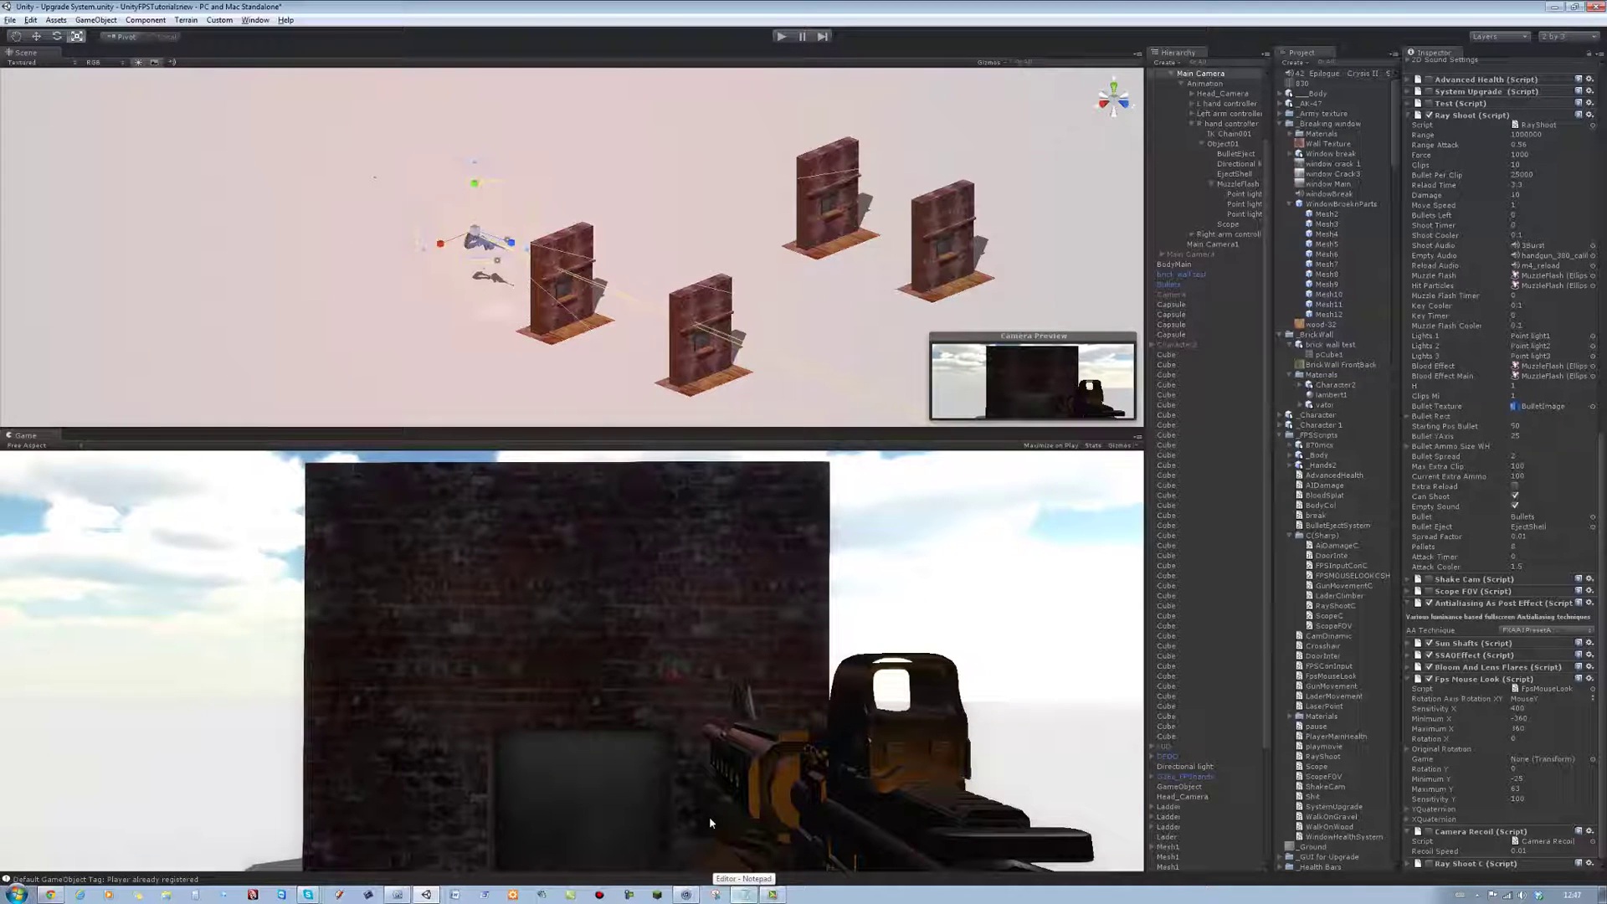
Step: Remove the duplicate Window-tag check from RayShoot's Attack function and save the script
click(741, 893)
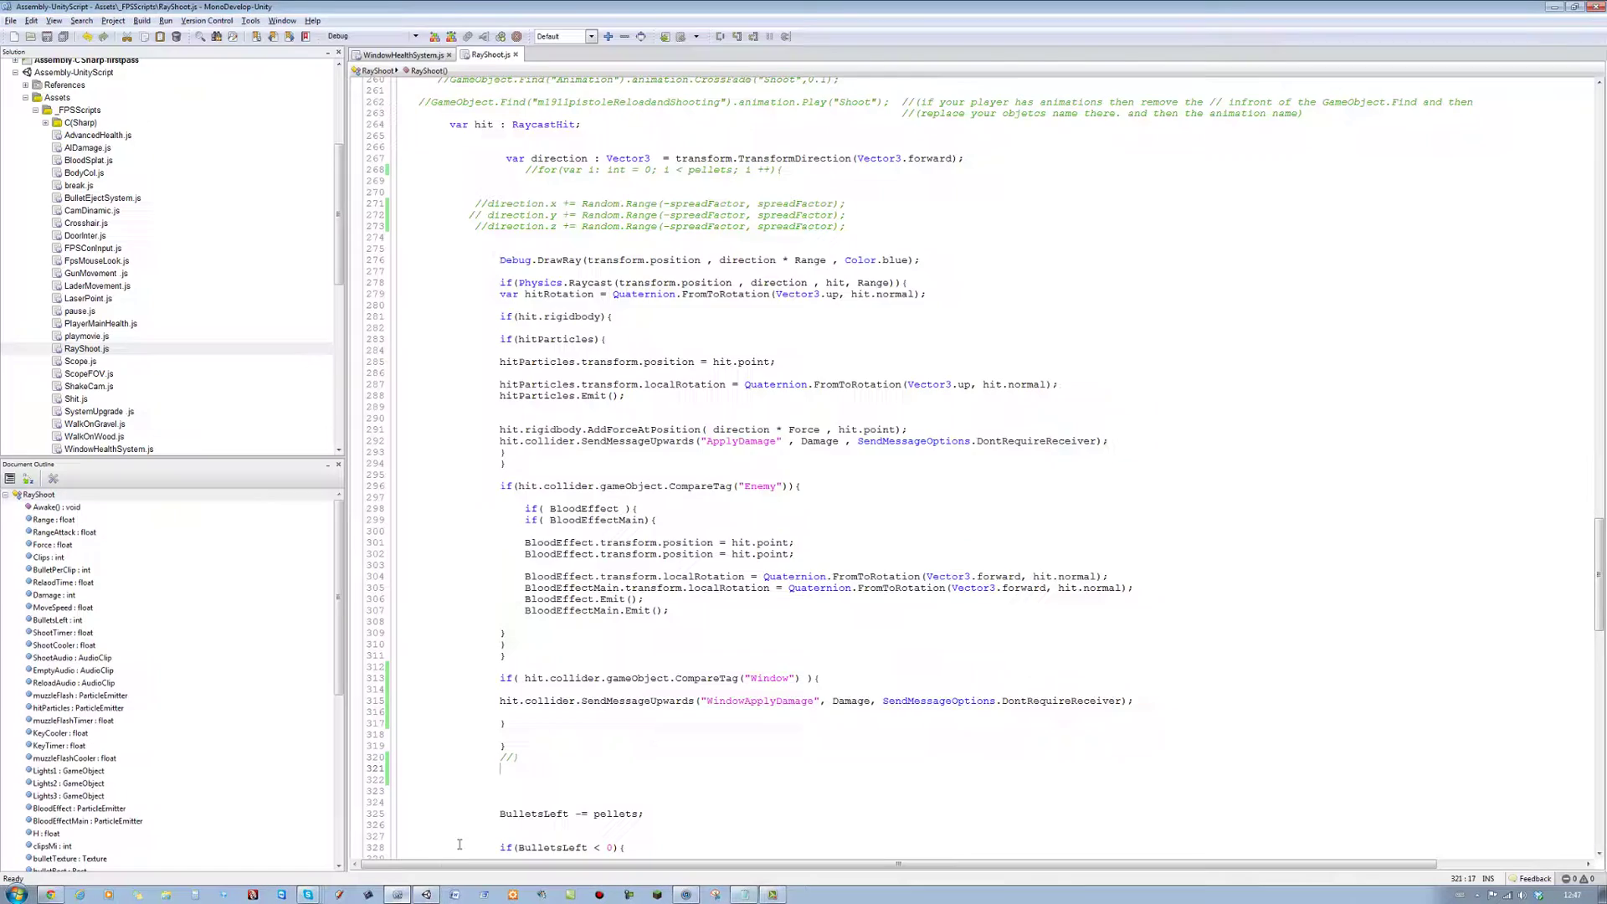
scroll(702, 626, down, 5)
scroll(702, 625, down, 5)
scroll(702, 625, down, 5)
scroll(702, 625, down, 5)
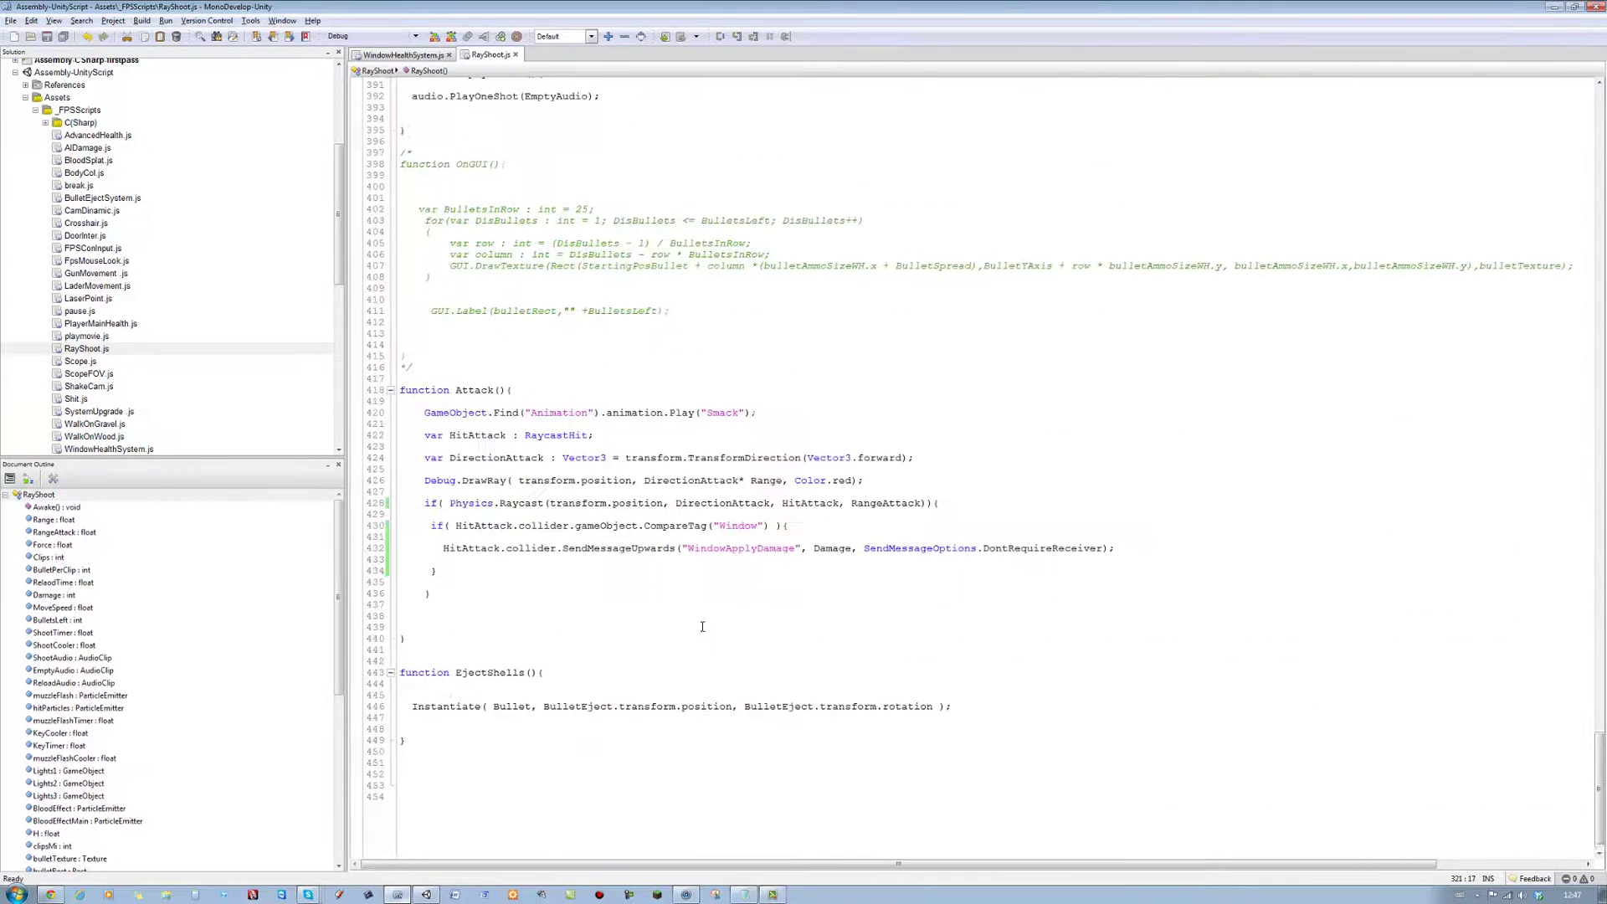
drag(437, 572, 431, 525)
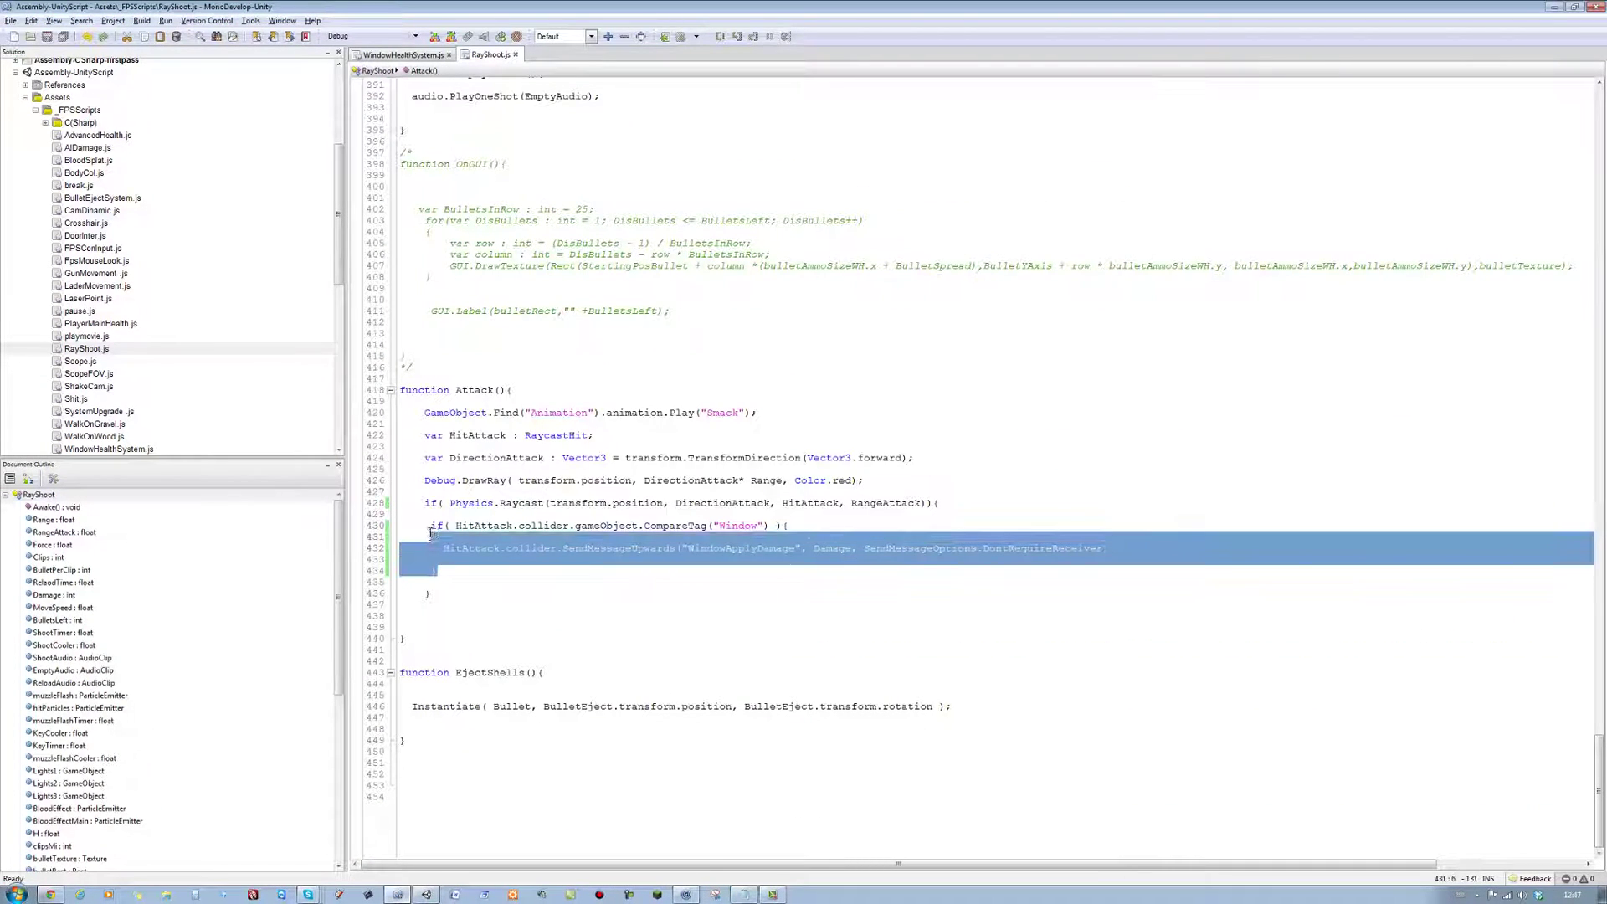
click(460, 569)
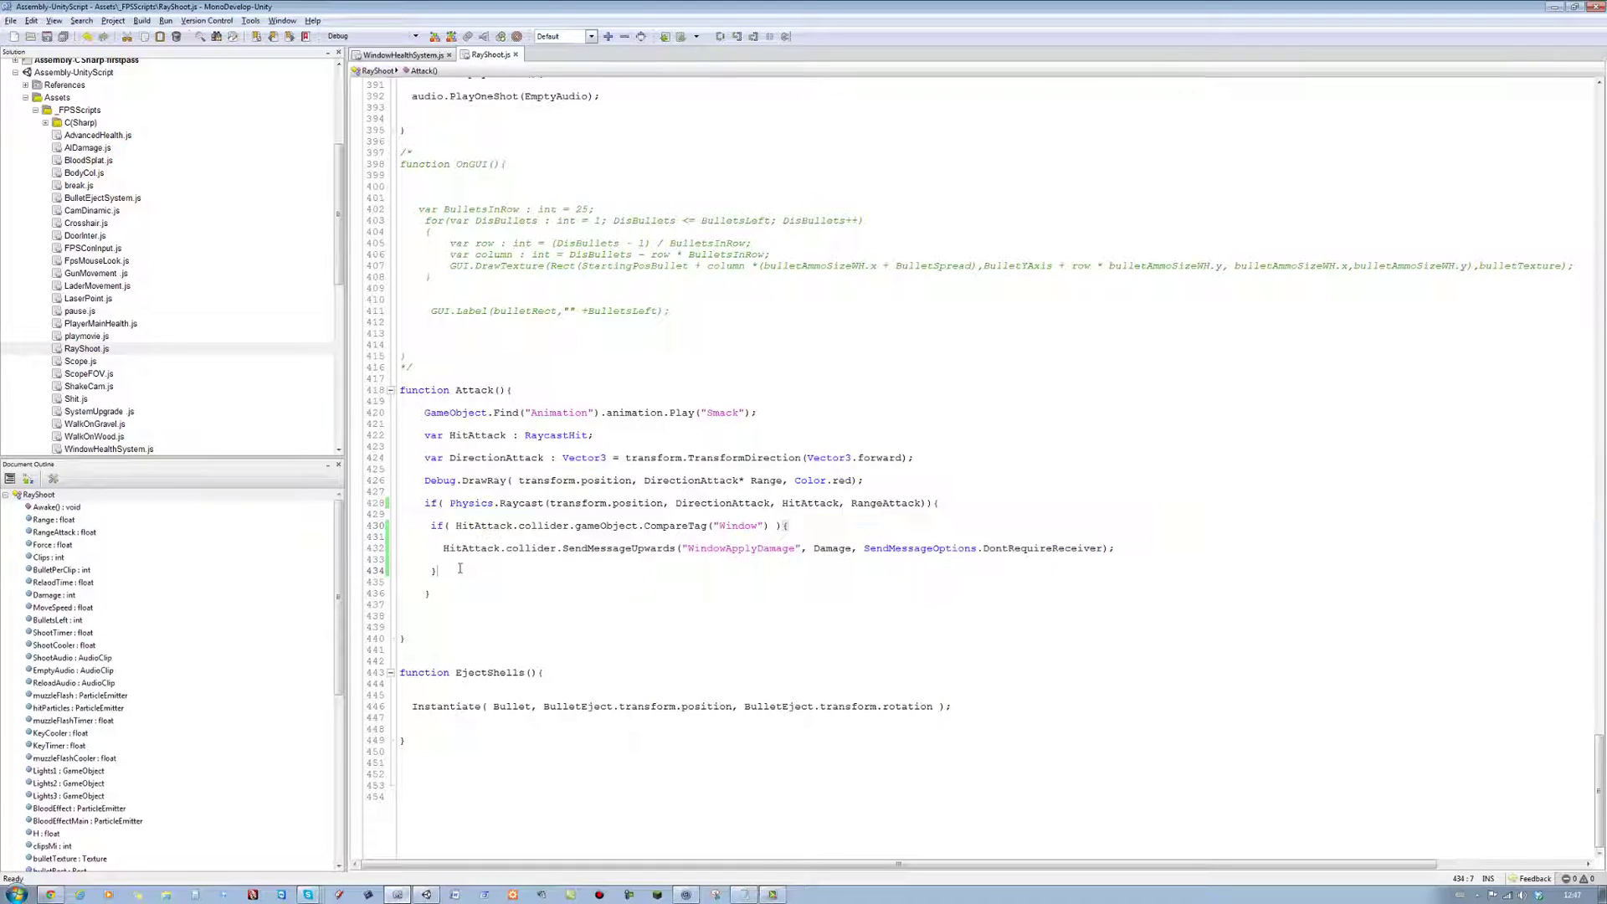
key(ctrl+v)
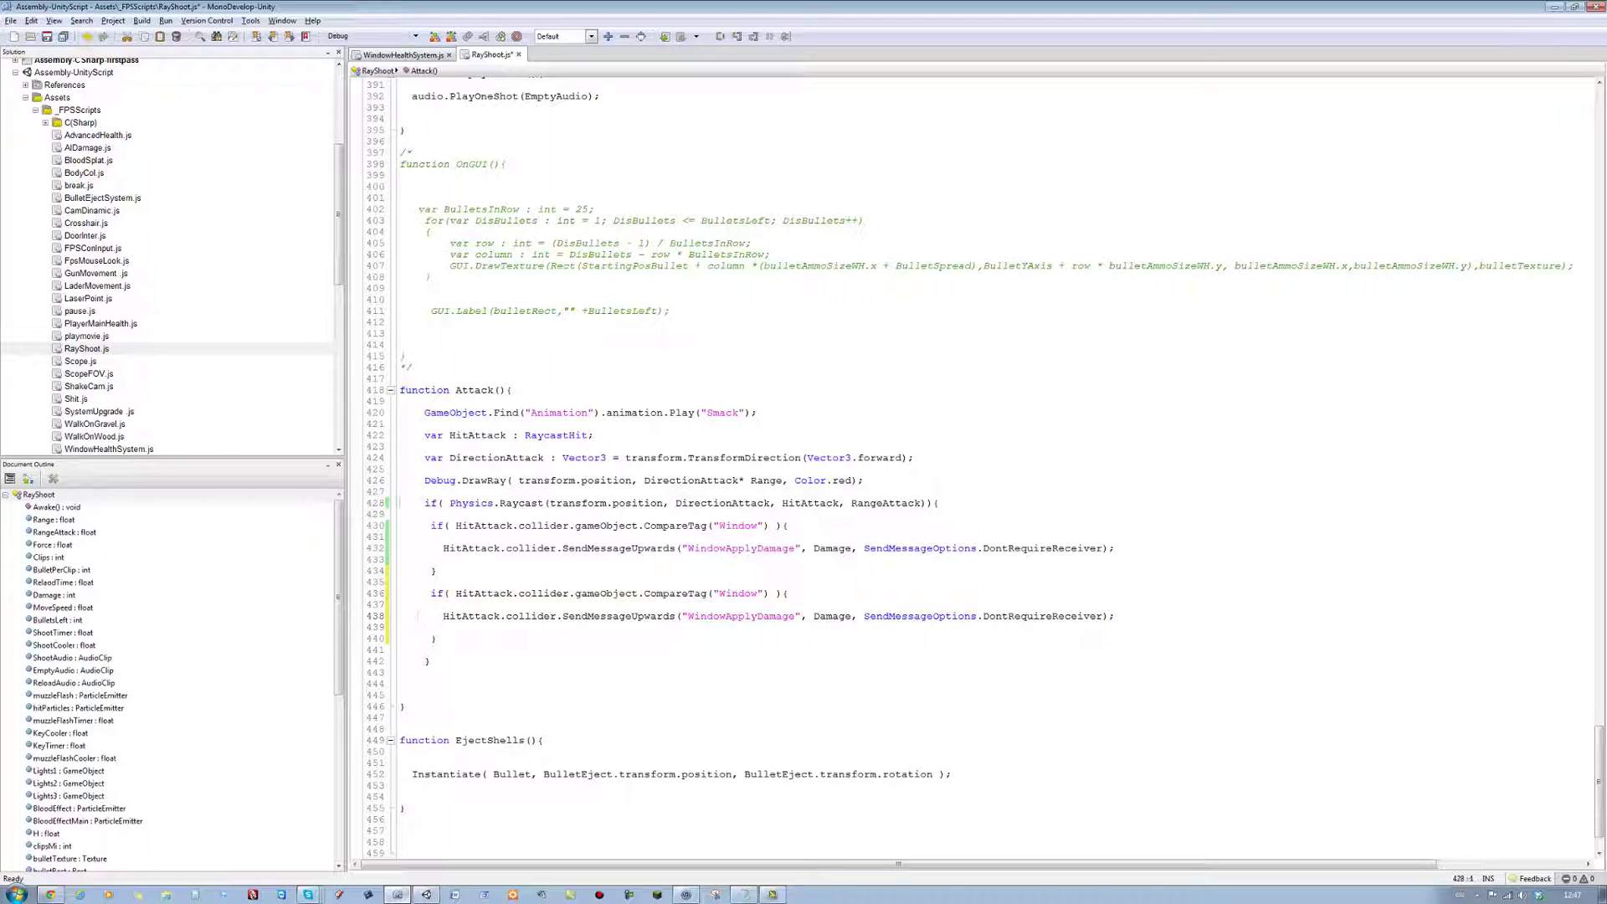
key(ctrl+z)
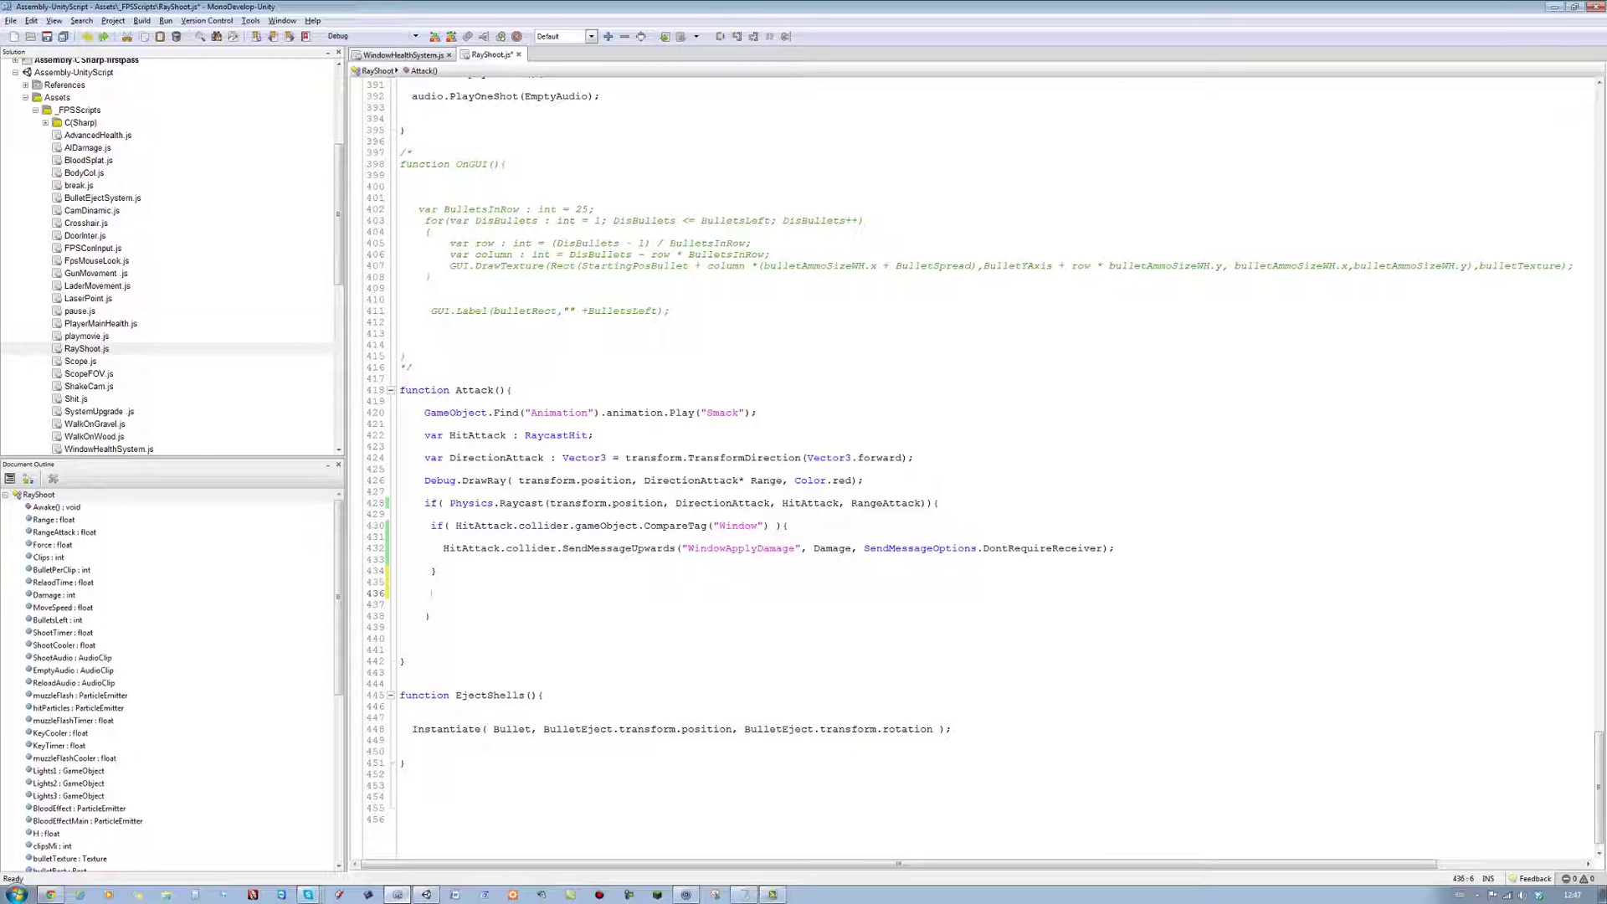
key(ctrl+s)
click(431, 893)
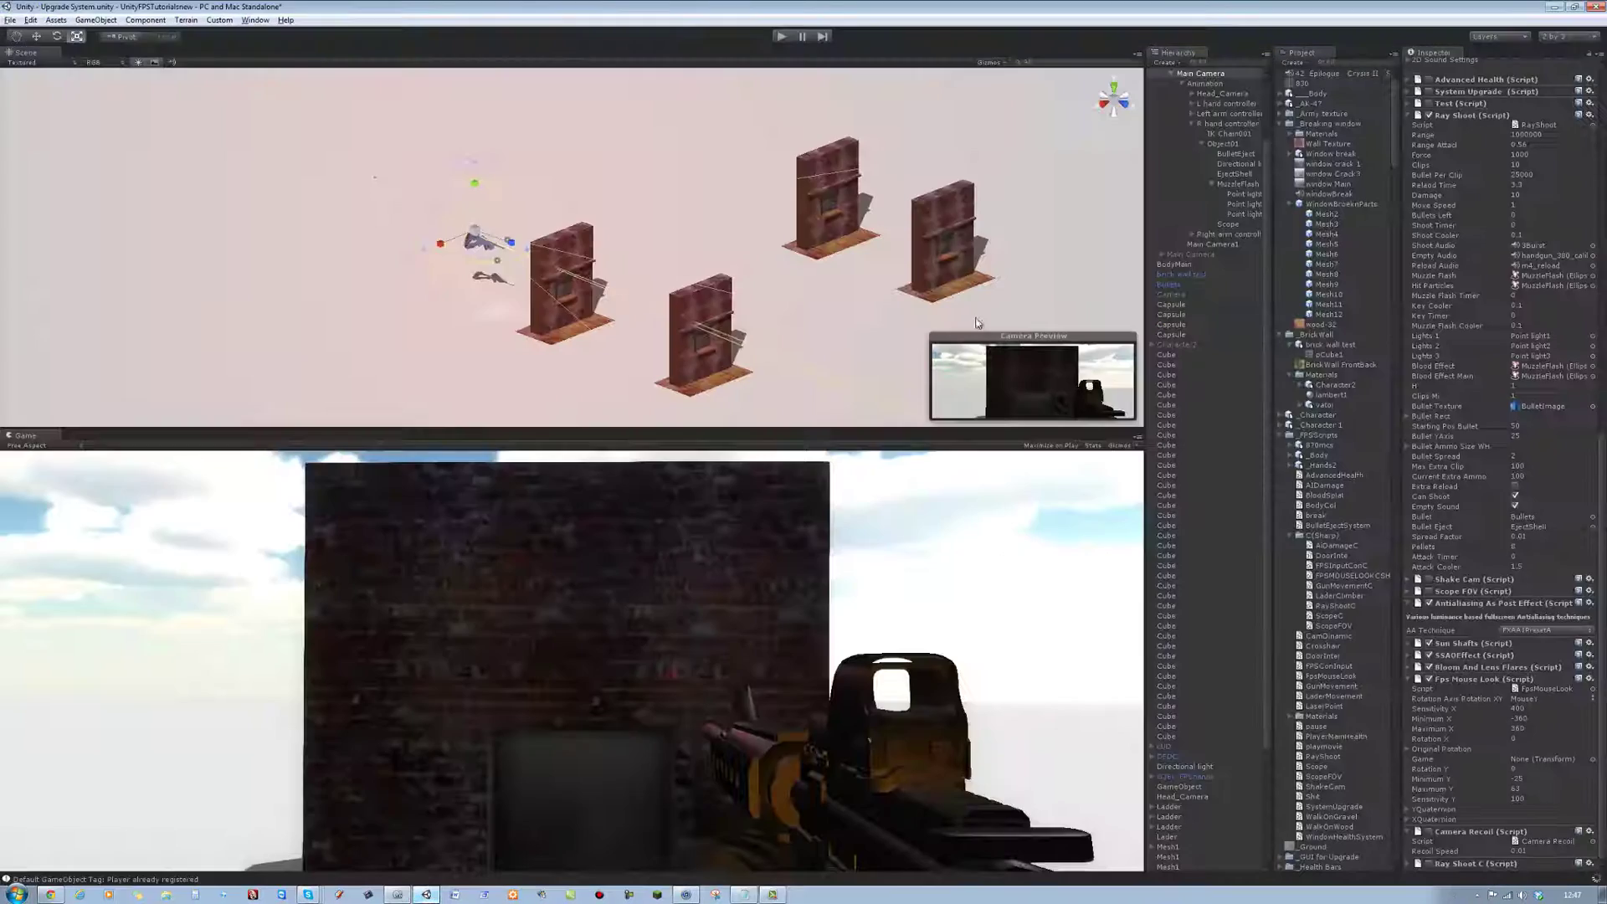